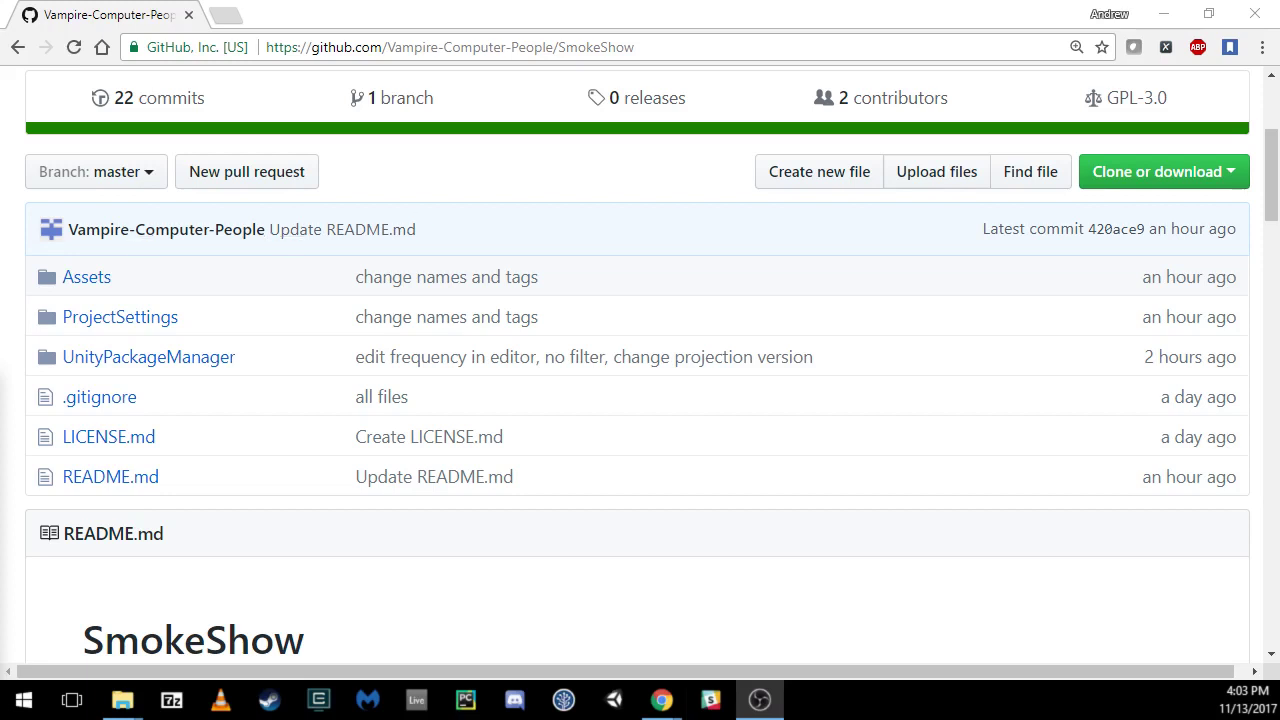
Show the SmokeShow repository's clone and Download ZIP options, then close them.
scroll(811, 423, "up", 2)
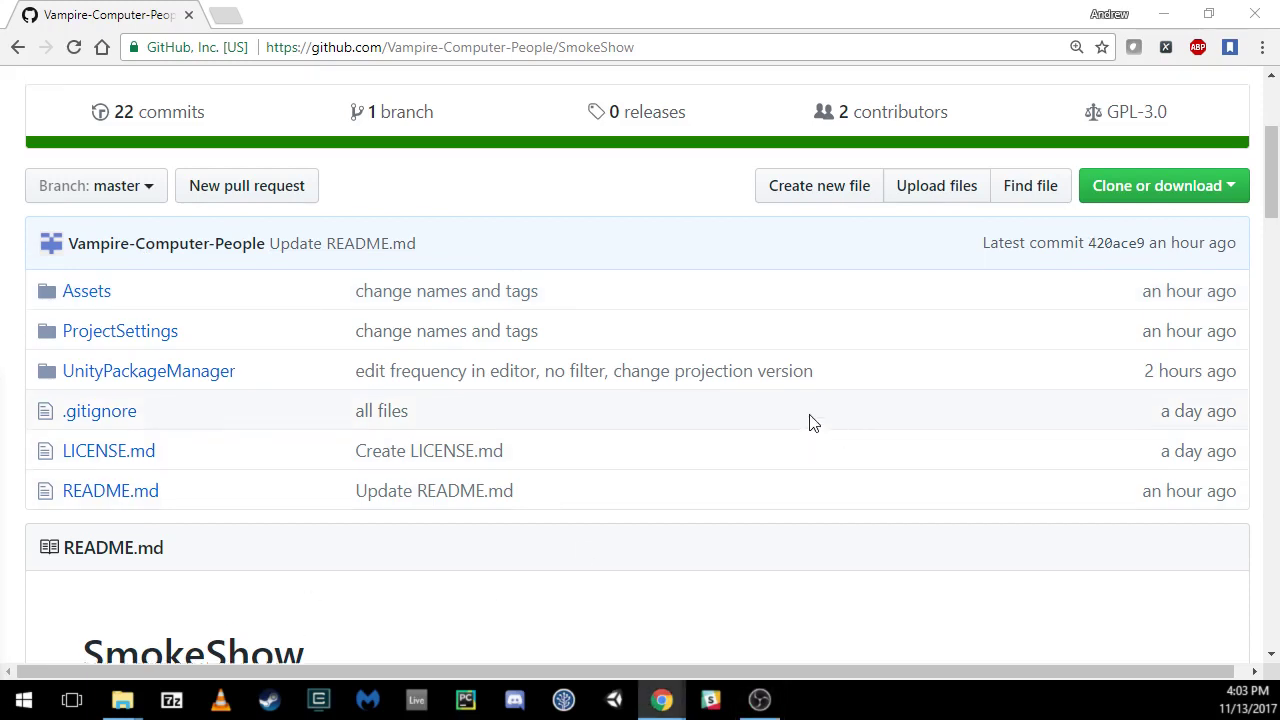
scroll(841, 417, "down", 1)
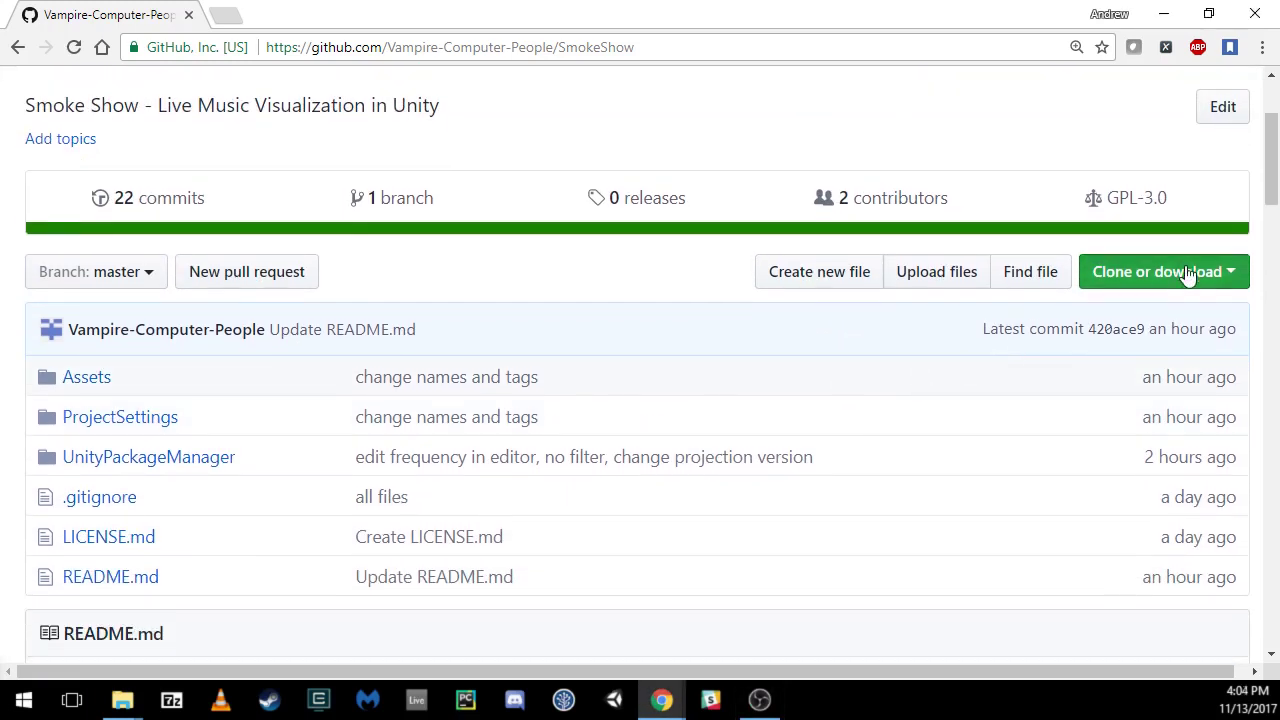
left_click(1188, 272)
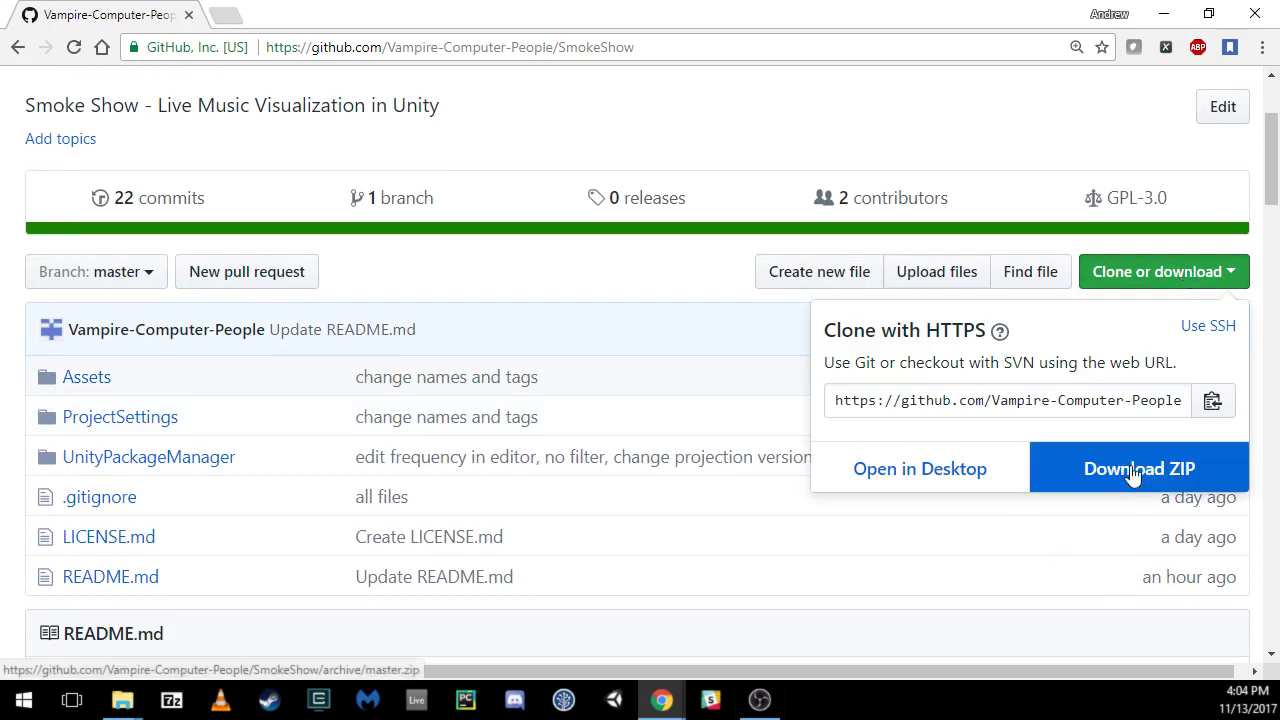
left_click(926, 112)
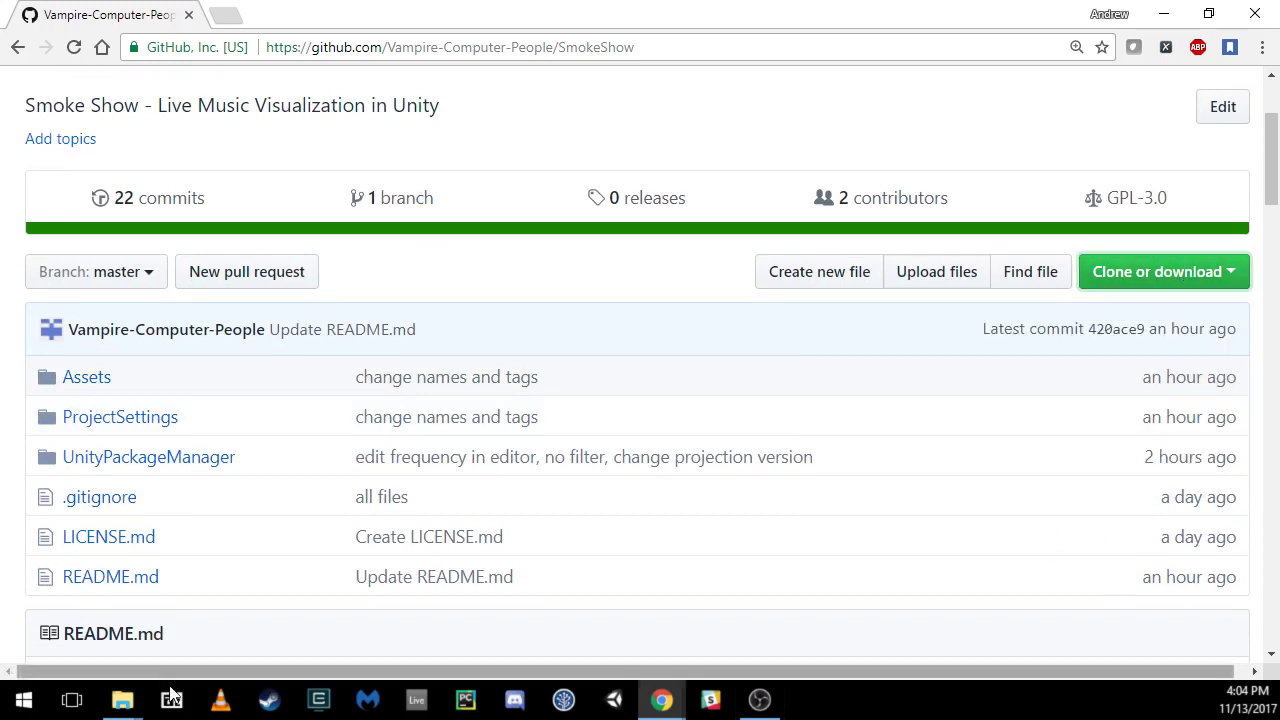
Open the main.unity scene in Unity from the Assets/Scenes folder of the local smoke_show project.
mouse_move(122, 700)
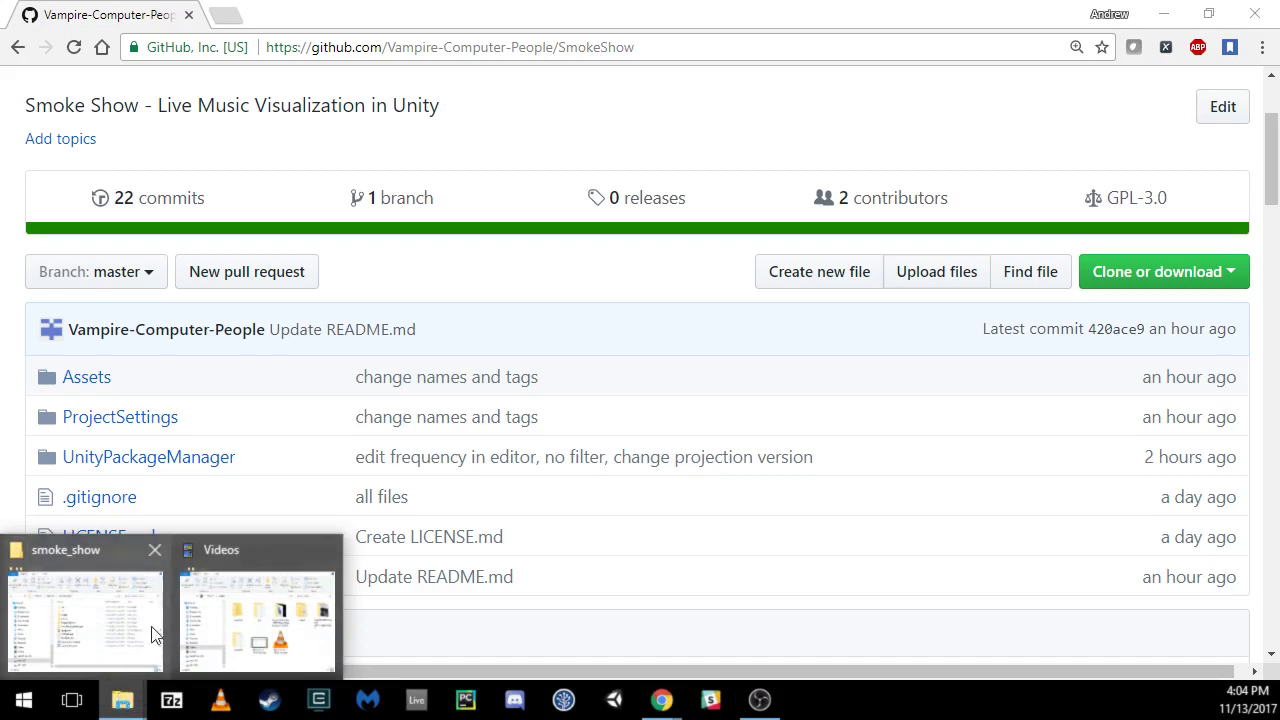
left_click(90, 605)
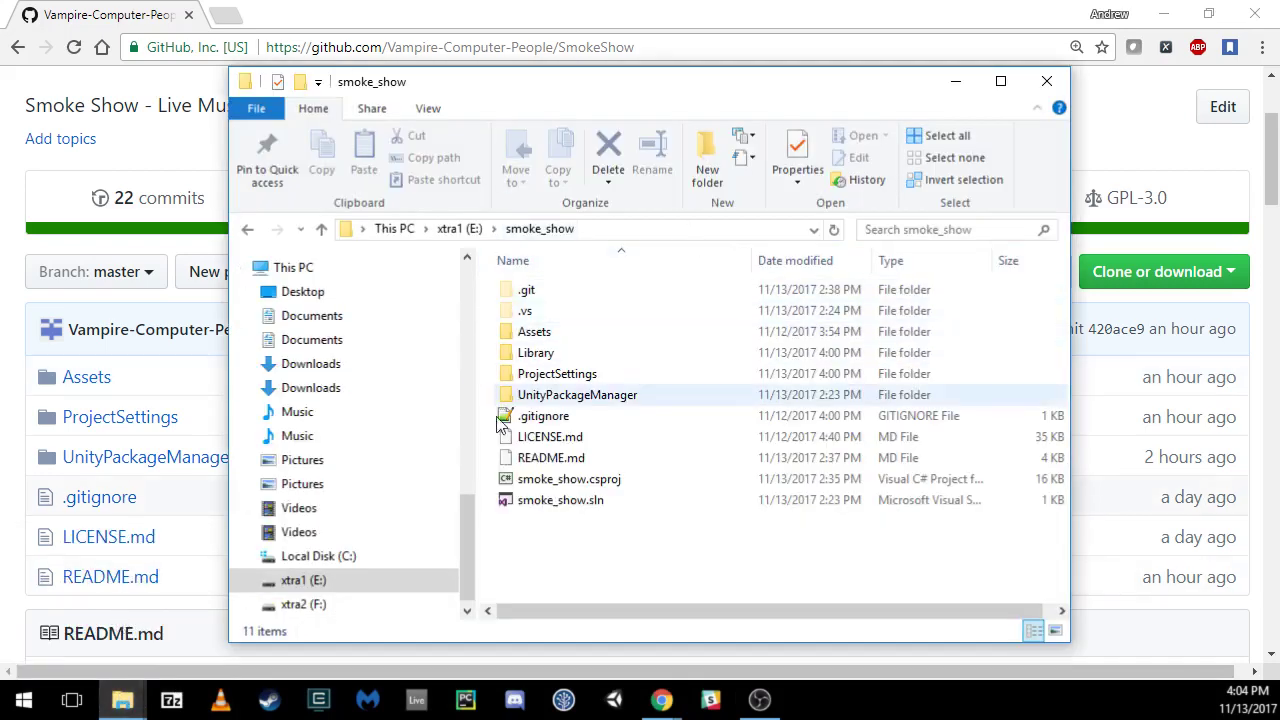
mouse_move(545, 337)
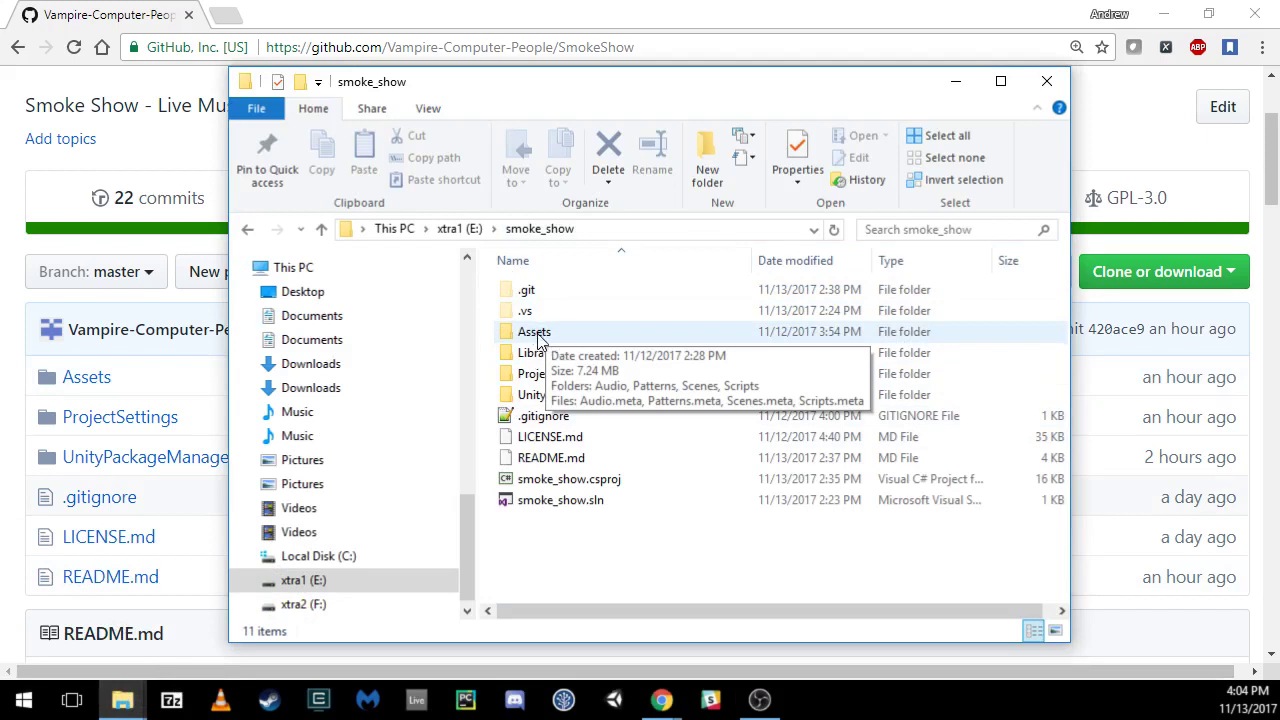
double_click(545, 340)
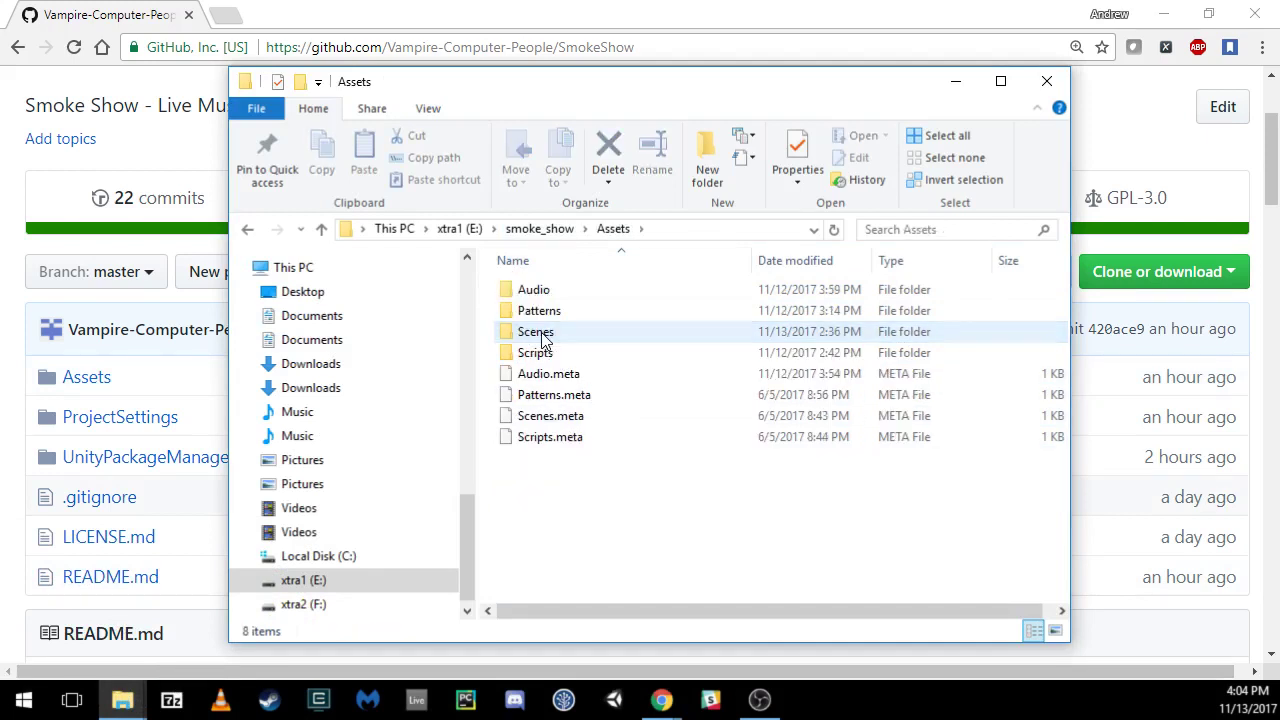
double_click(541, 334)
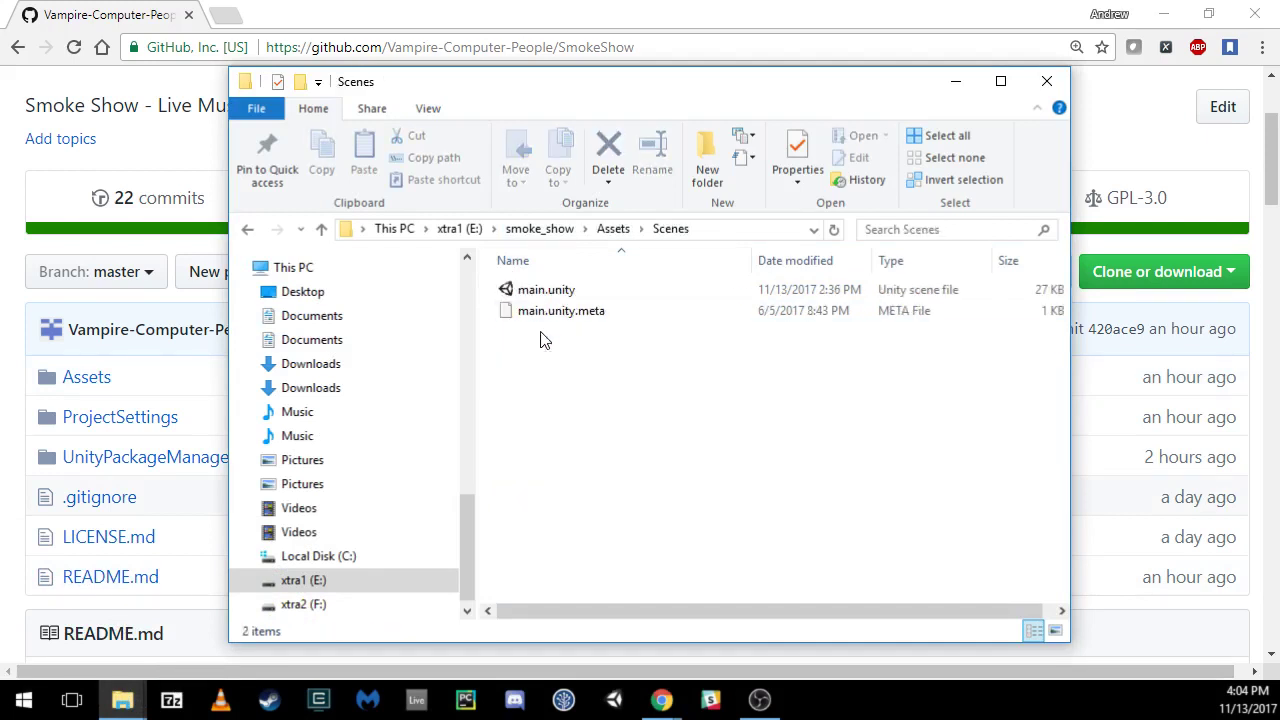
double_click(541, 291)
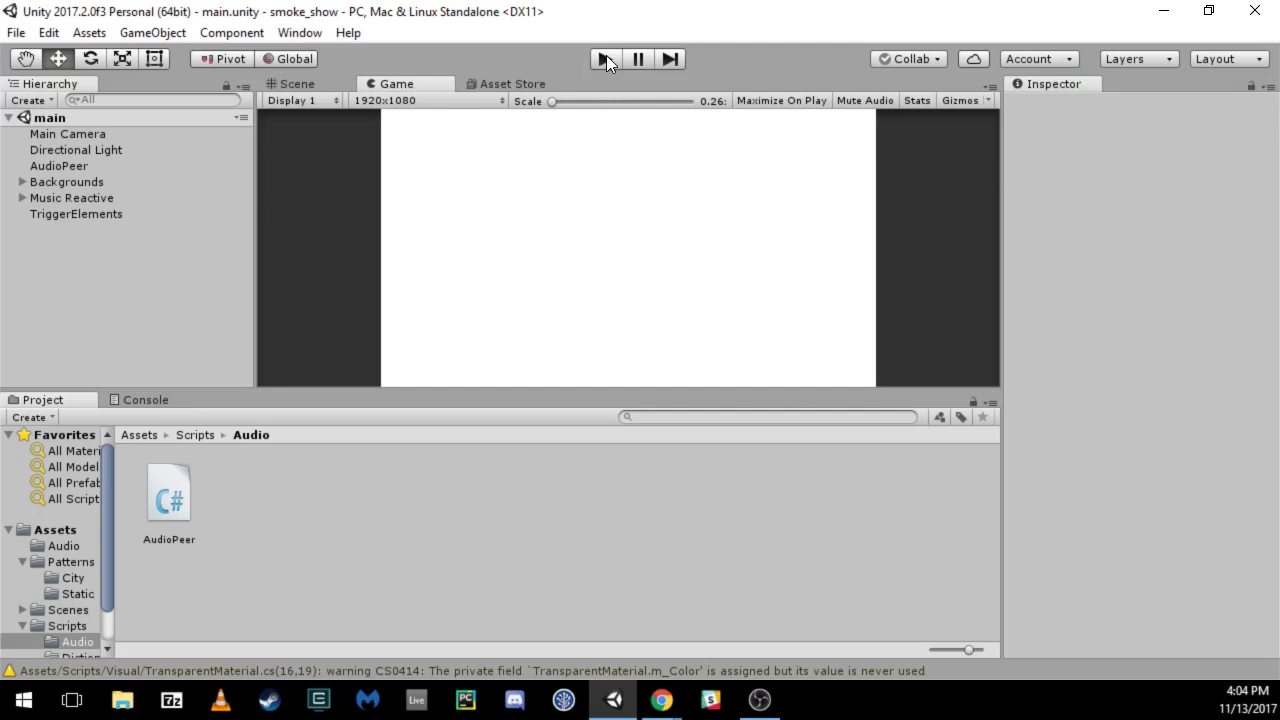
Play the main scene to preview the visuals, and stop playback.
left_click(606, 58)
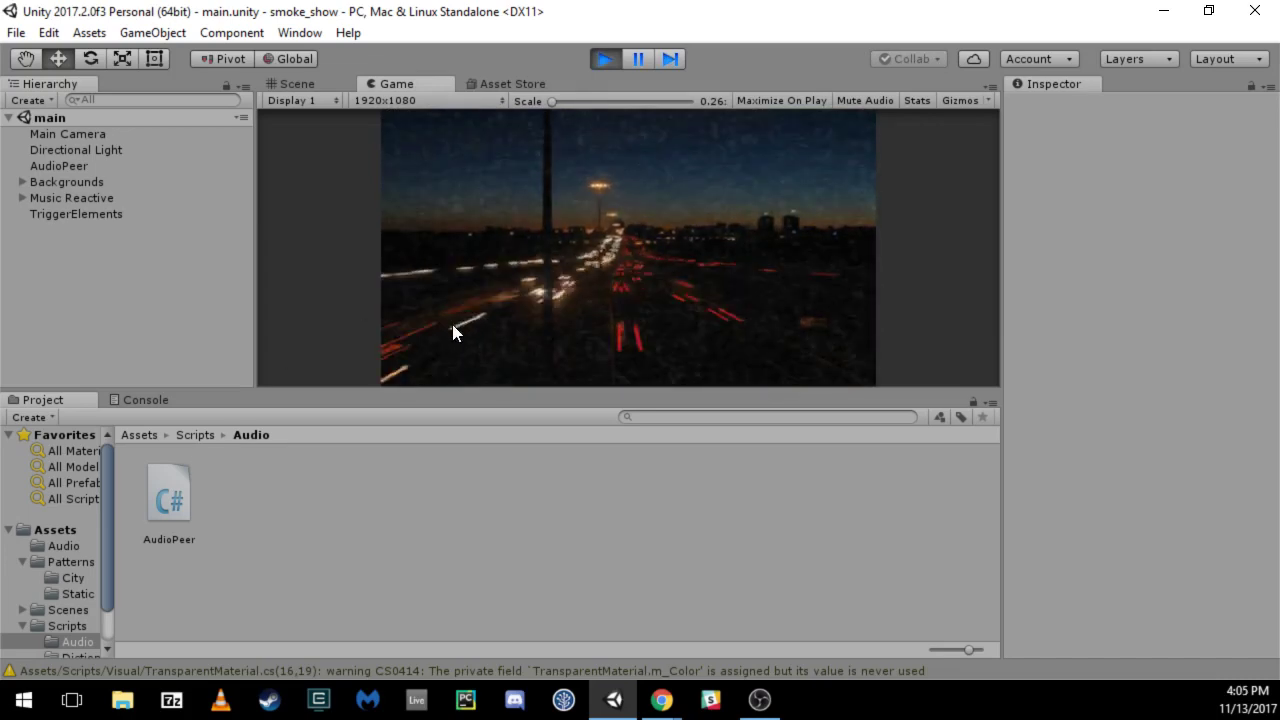
left_click(606, 59)
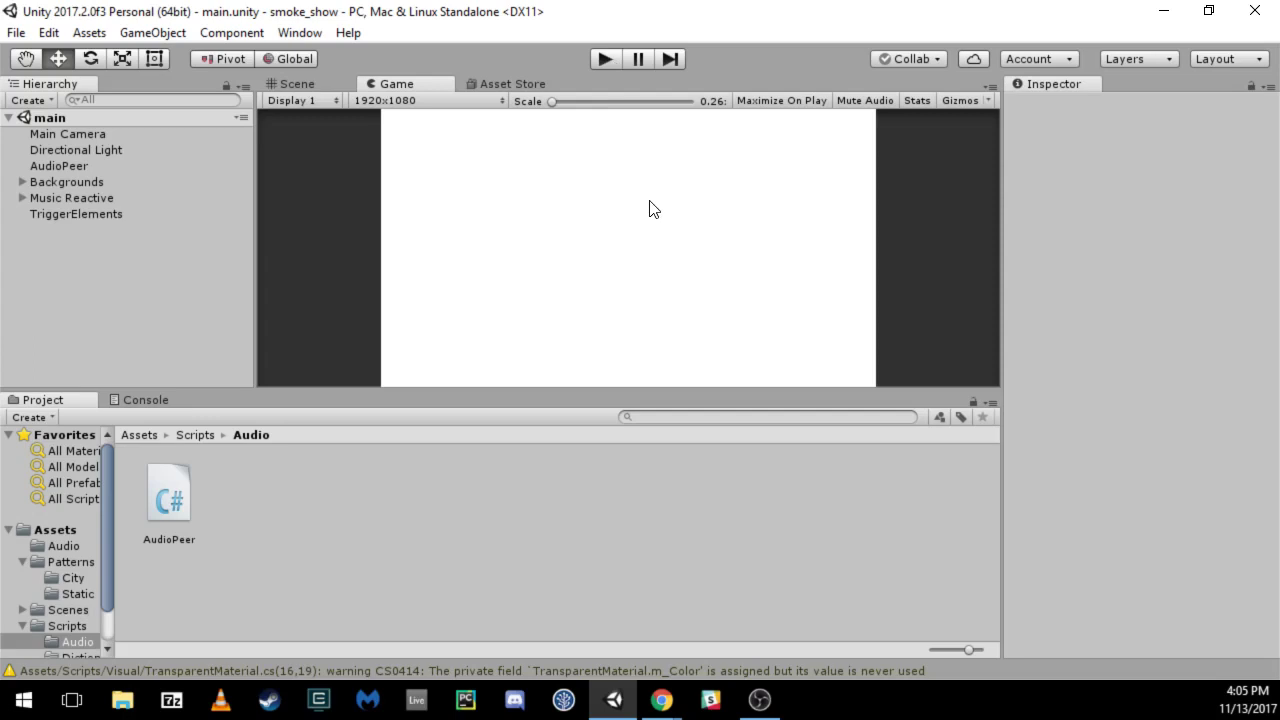
Expand the Backgrounds and Music Reactive groups in the scene hierarchy, inspect both, and select CityElement_Y.
left_click(22, 182)
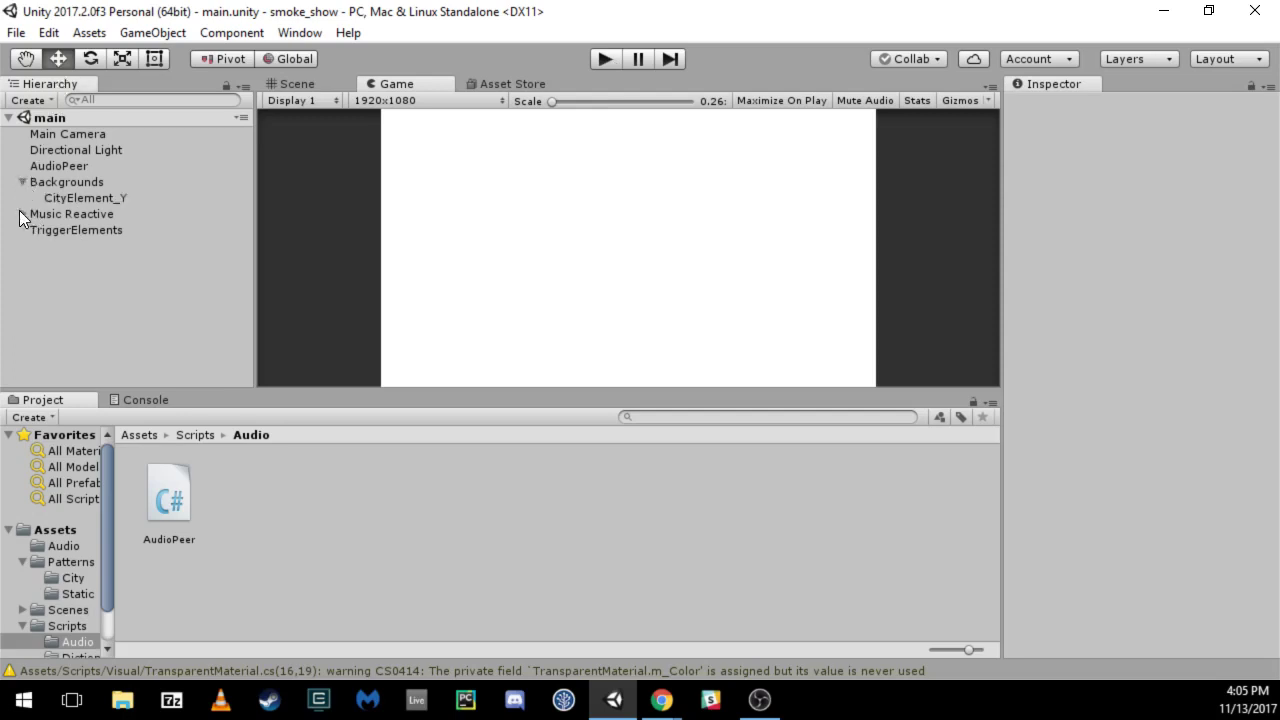
left_click(22, 214)
left_click(78, 182)
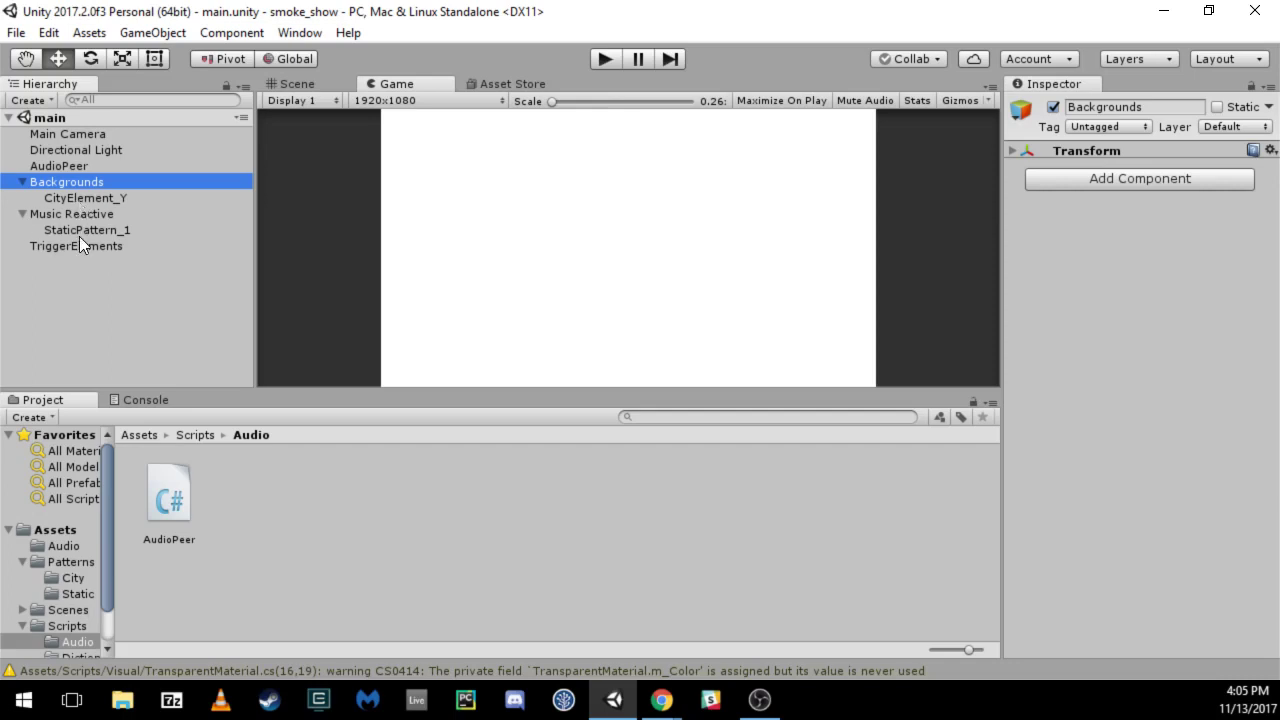
left_click(61, 215)
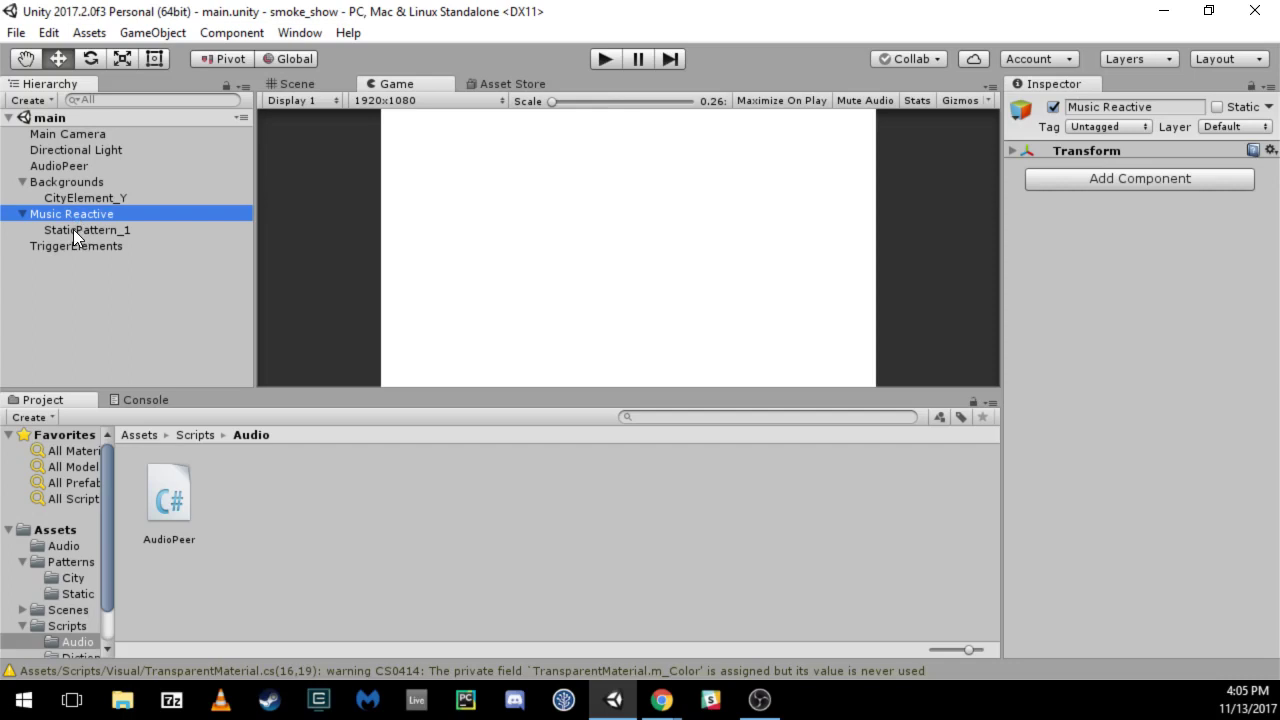
left_click(77, 198)
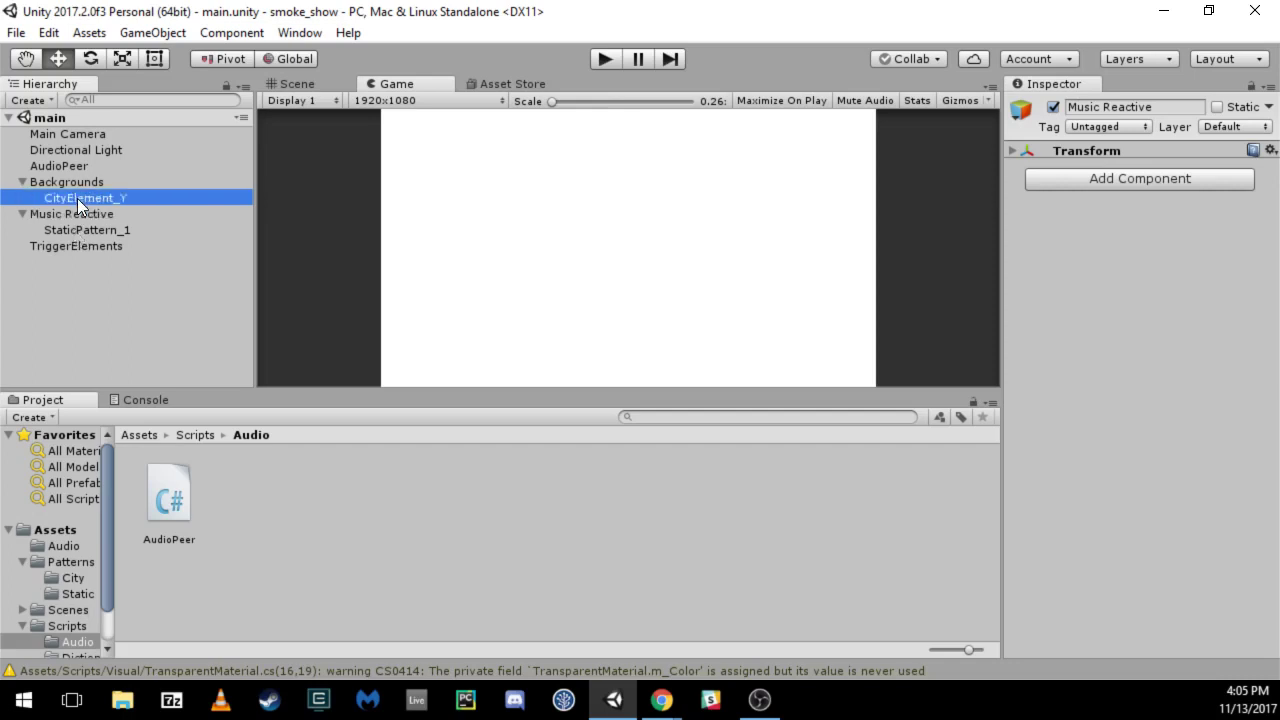
Run the scene again, inspect StaticPattern_1 while it plays, and stop playback.
left_click(605, 58)
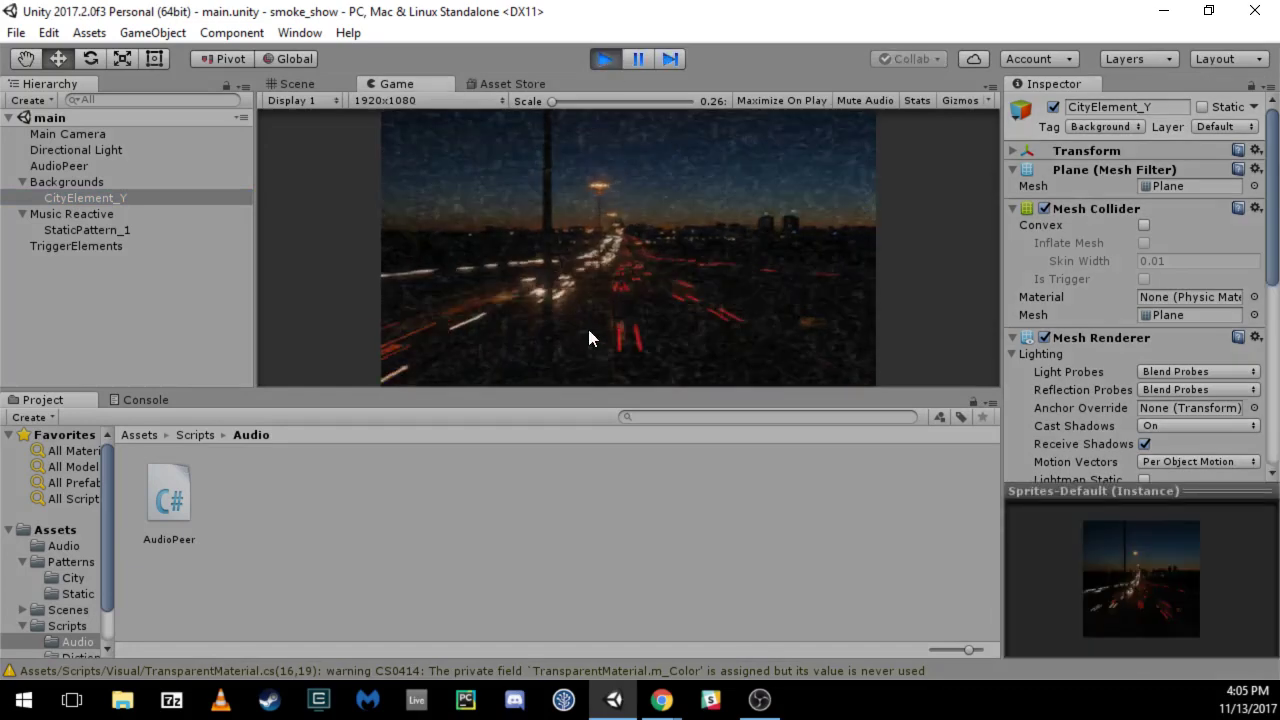
left_click(72, 230)
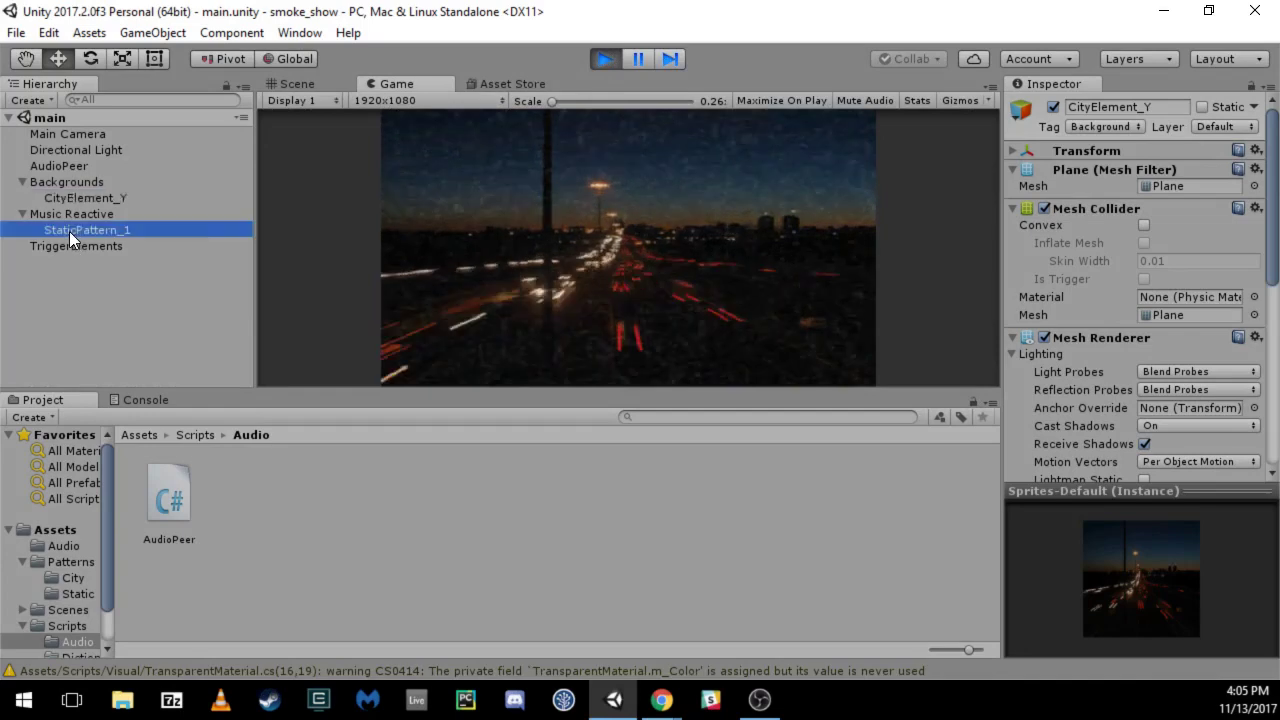
left_click(606, 60)
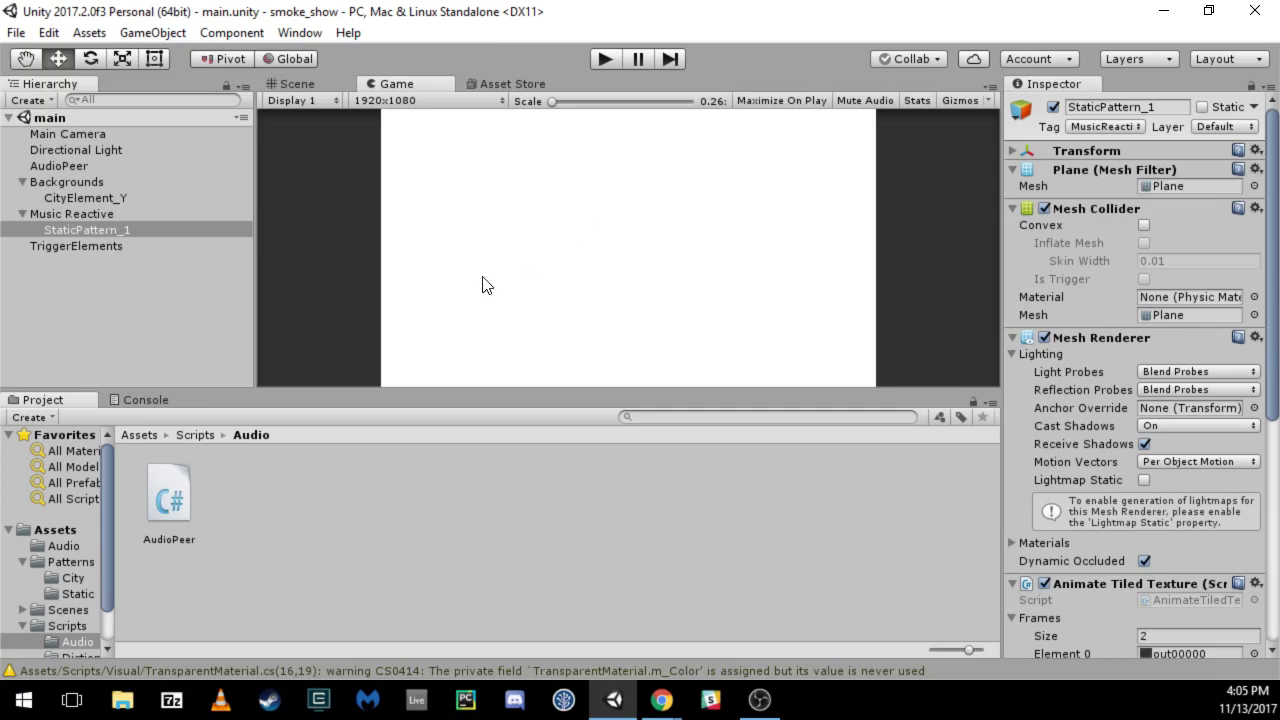
Review the Animate Tiled Texture and Triggerable Element settings of CityElement_Y.
left_click(87, 199)
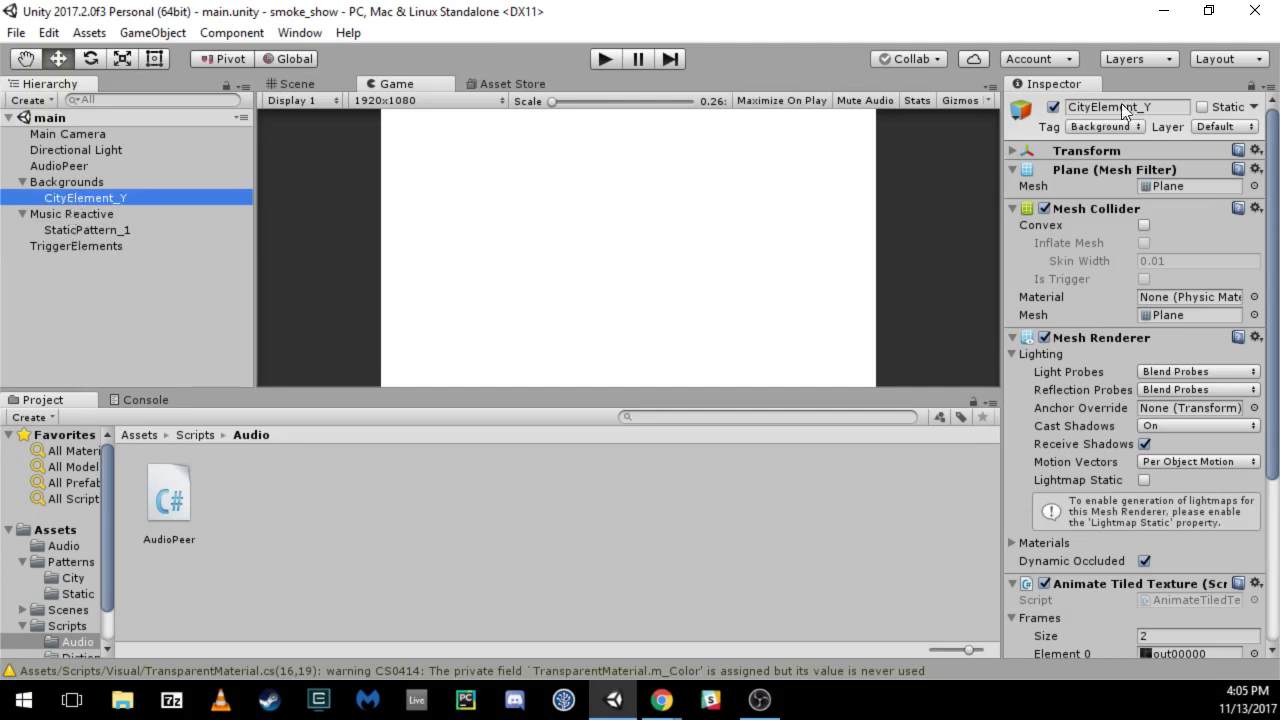
scroll(1100, 165, "down", 4)
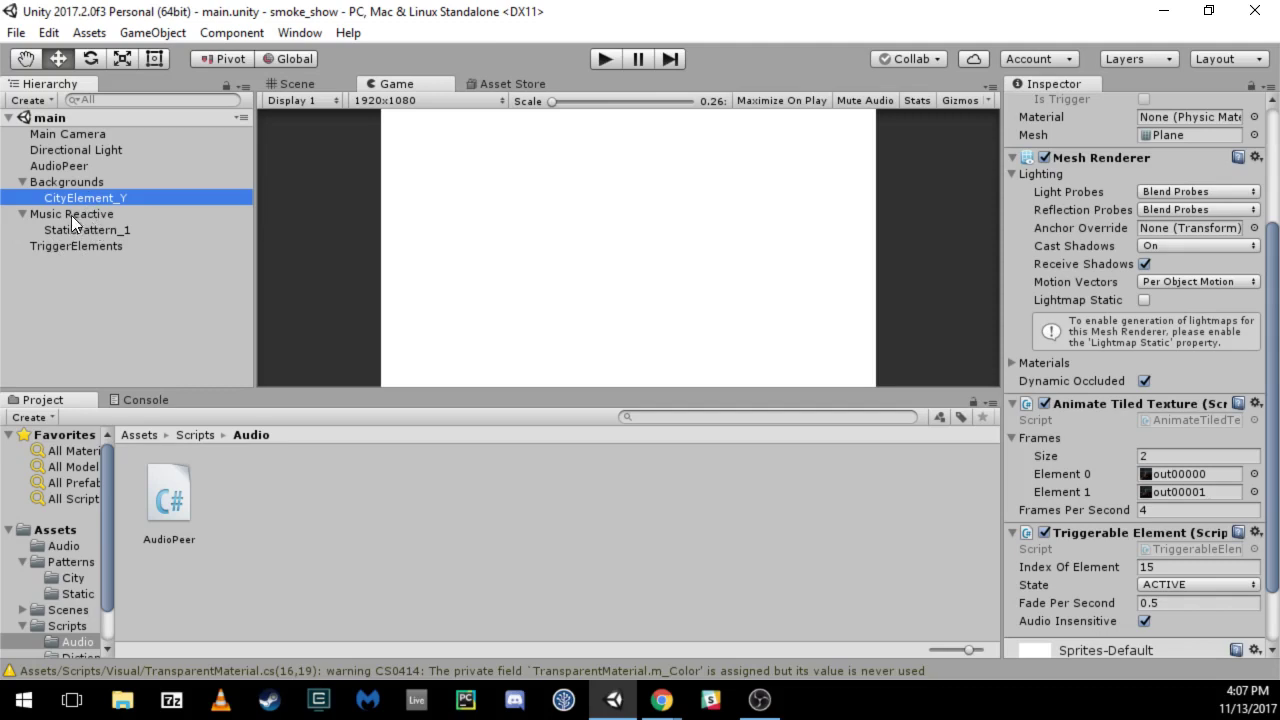
Duplicate CityElement_Y within the Backgrounds group and show the copy's Triggerable Element settings.
left_click(75, 185)
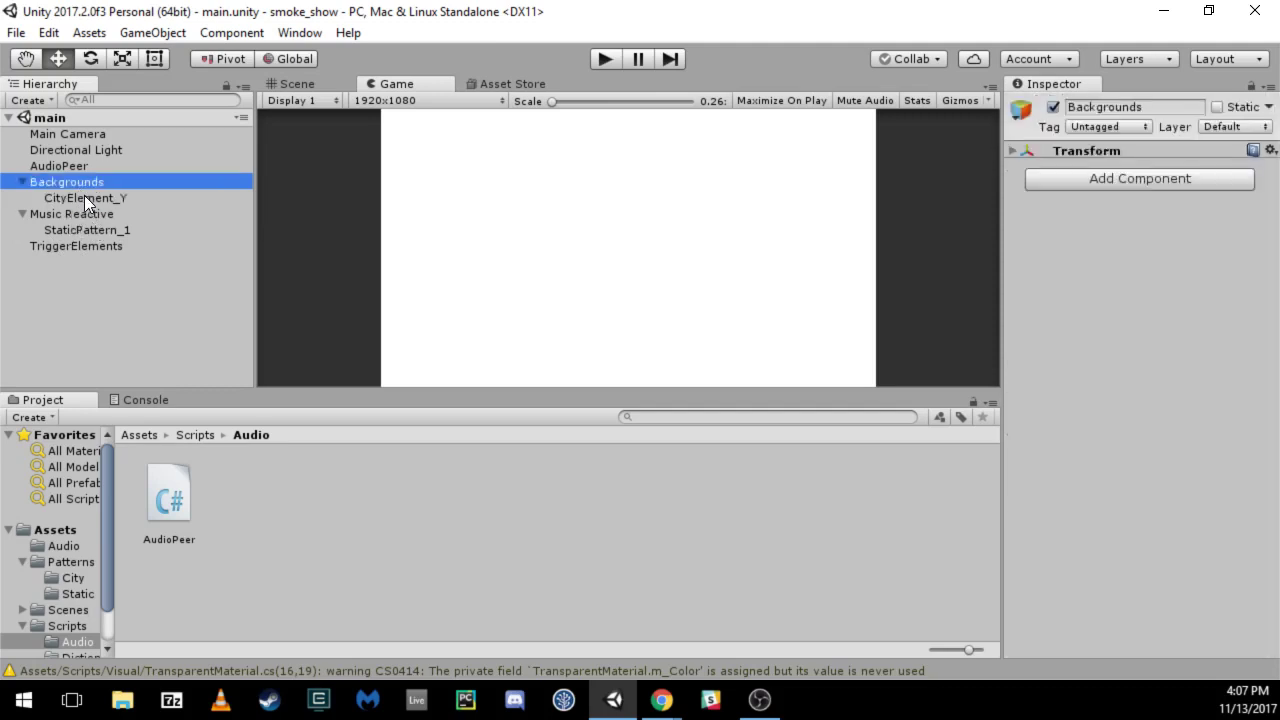
left_click(84, 197)
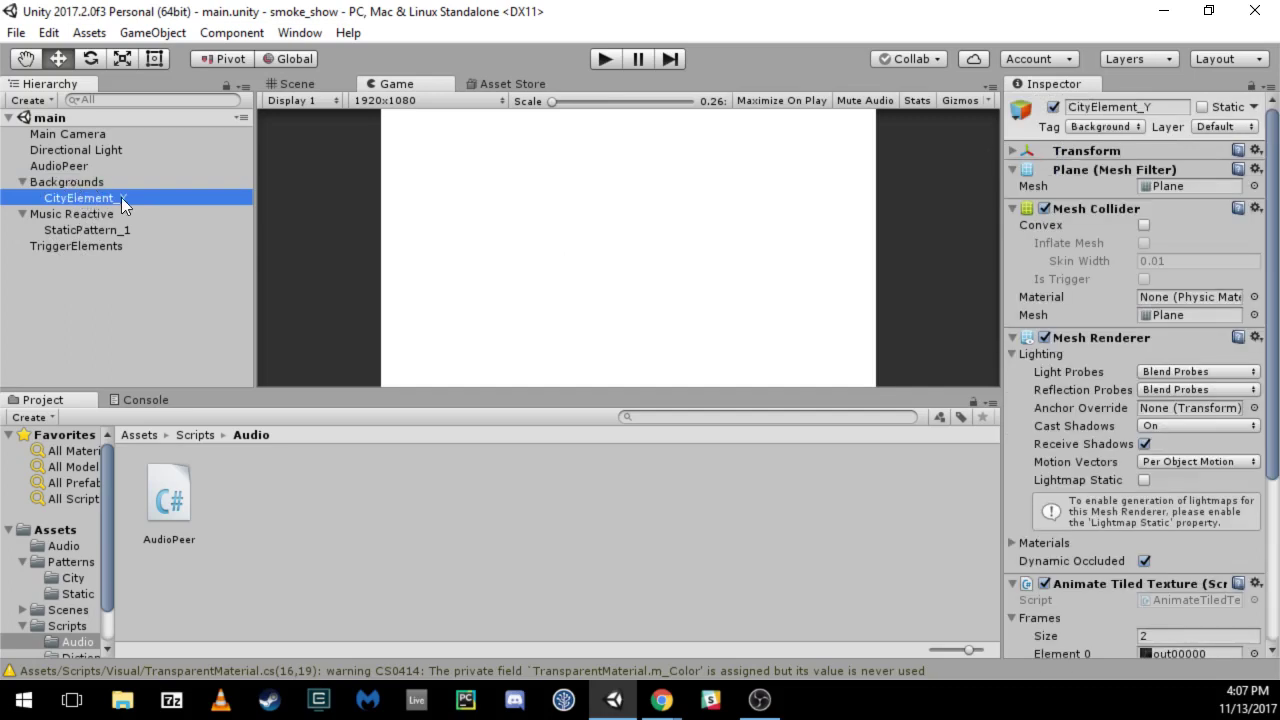
key("ctrl+d")
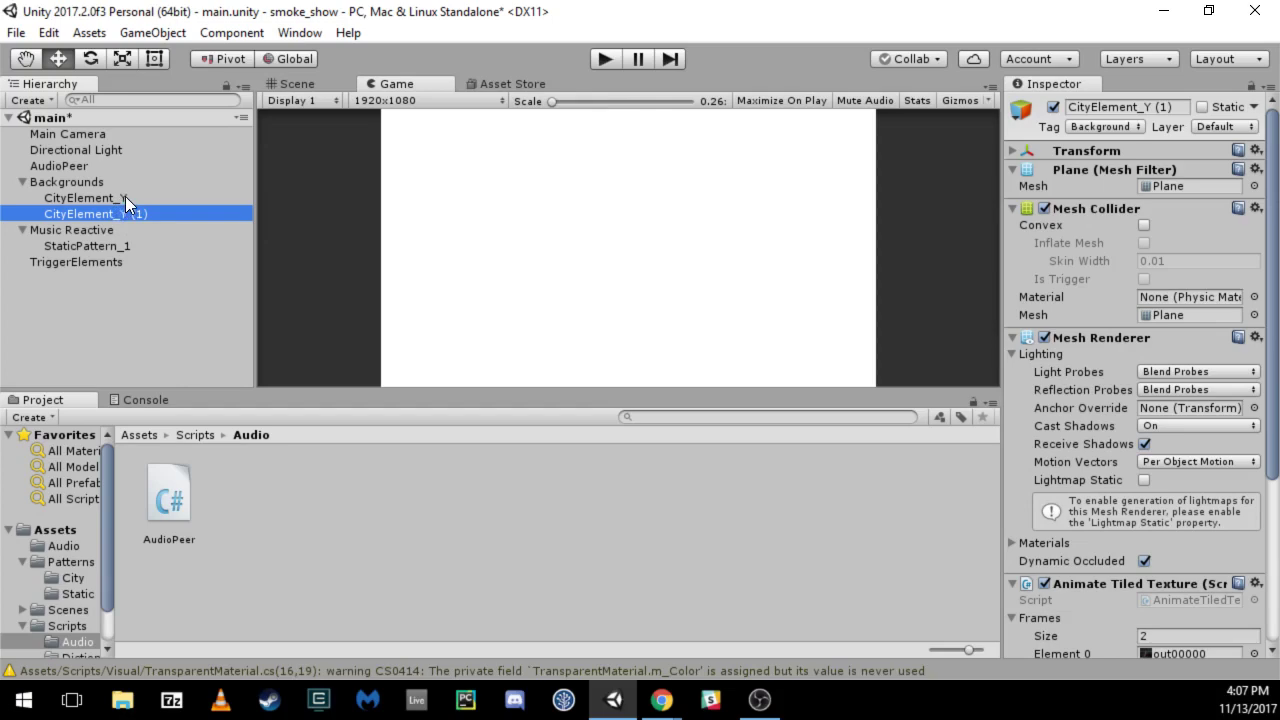
scroll(1167, 314, "down", 5)
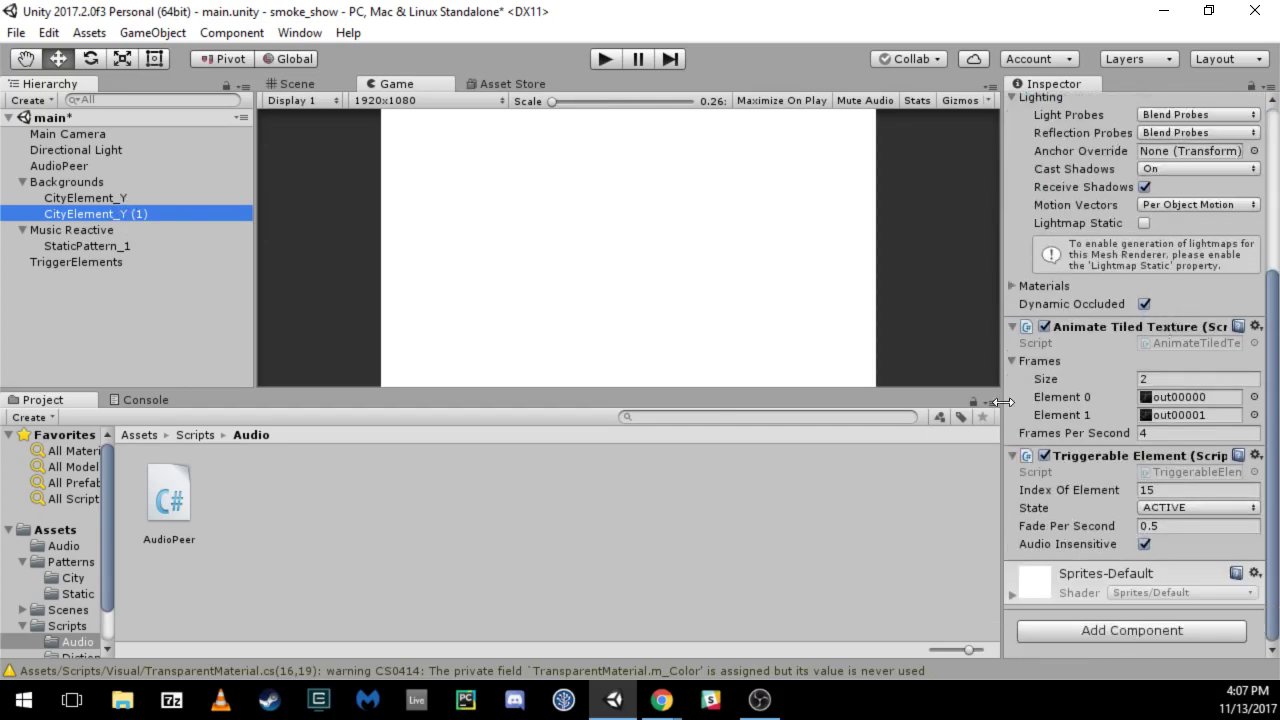
Open the KeyToIndexDictionary script from the project's Scripts/Dictionaries folder in Visual Studio and enlarge the code area.
left_click(195, 438)
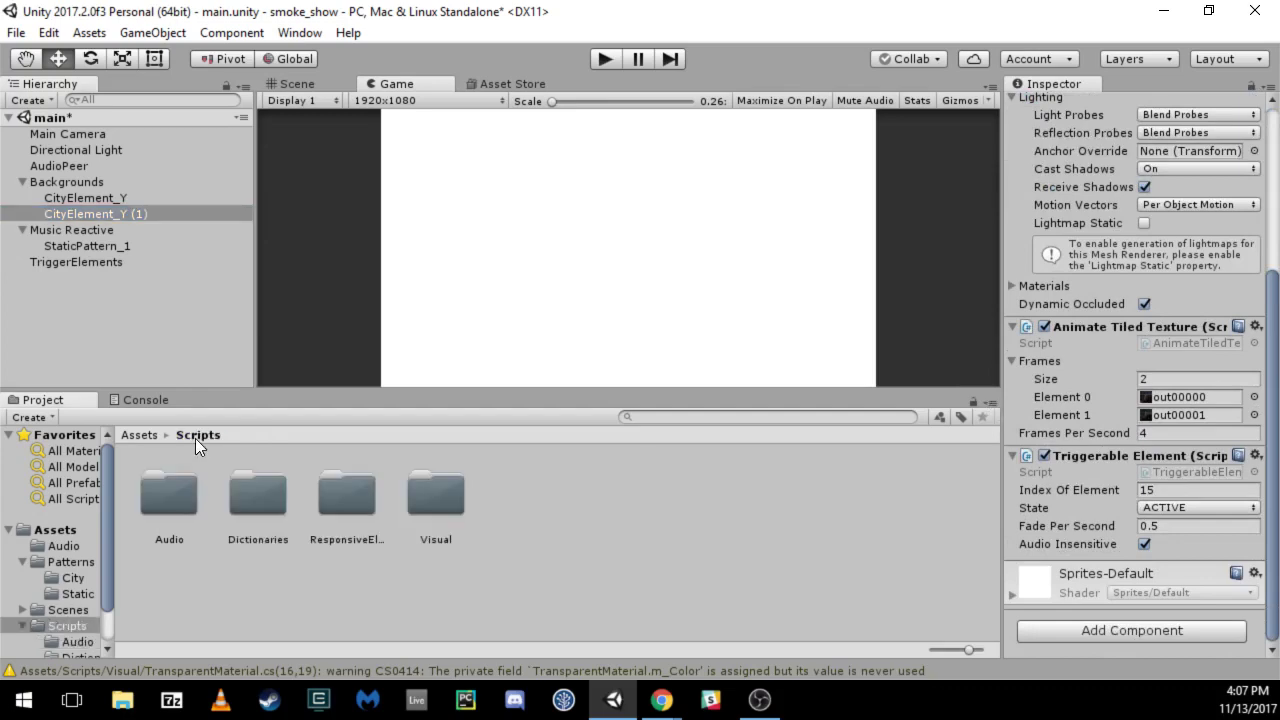
double_click(258, 492)
double_click(178, 487)
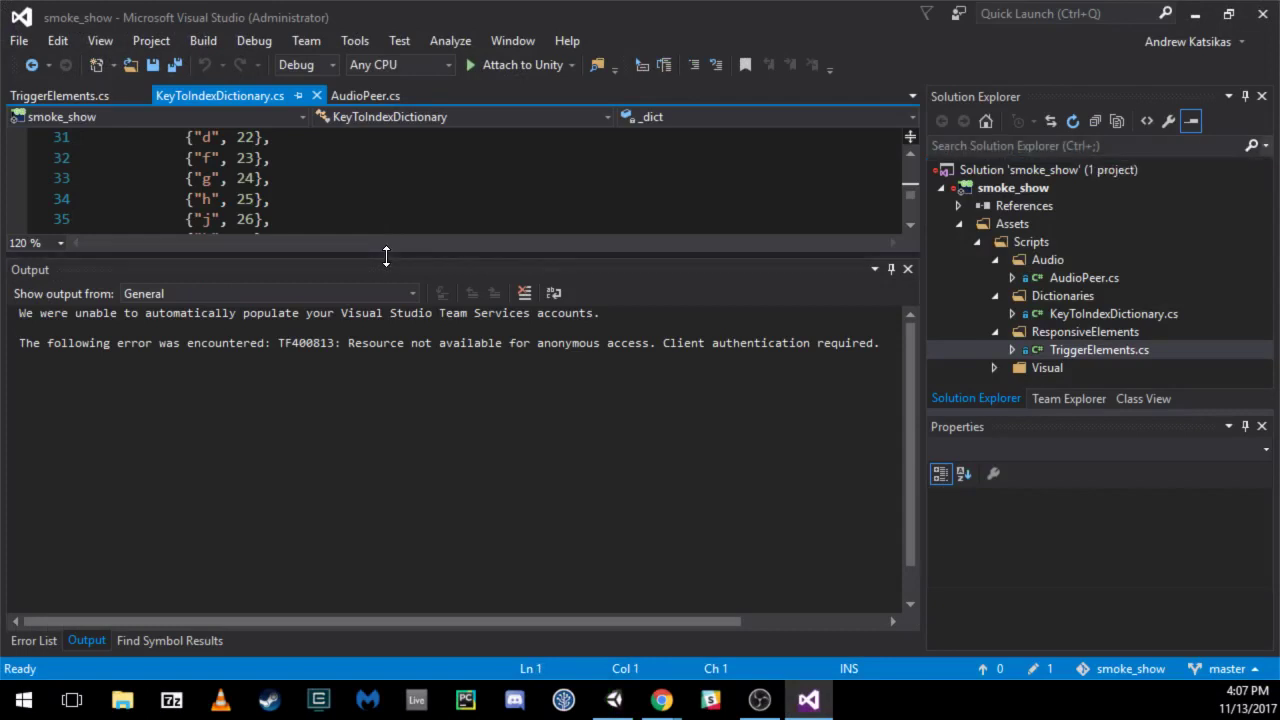
left_click_drag(383, 266, 381, 510)
Examine which keyboard keys map to which element indexes in the music reactive and backgrounds sections of the dictionary.
scroll(370, 295, "up", 10)
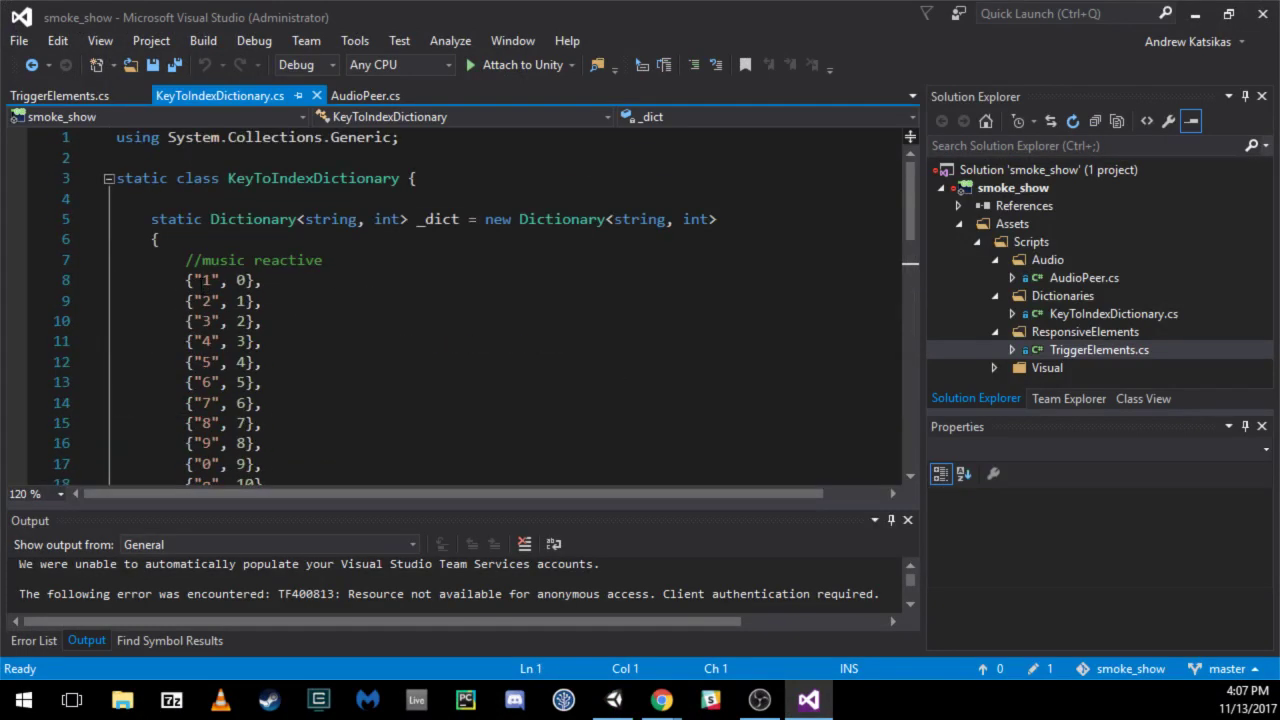
left_click(212, 280)
scroll(236, 320, "down", 11)
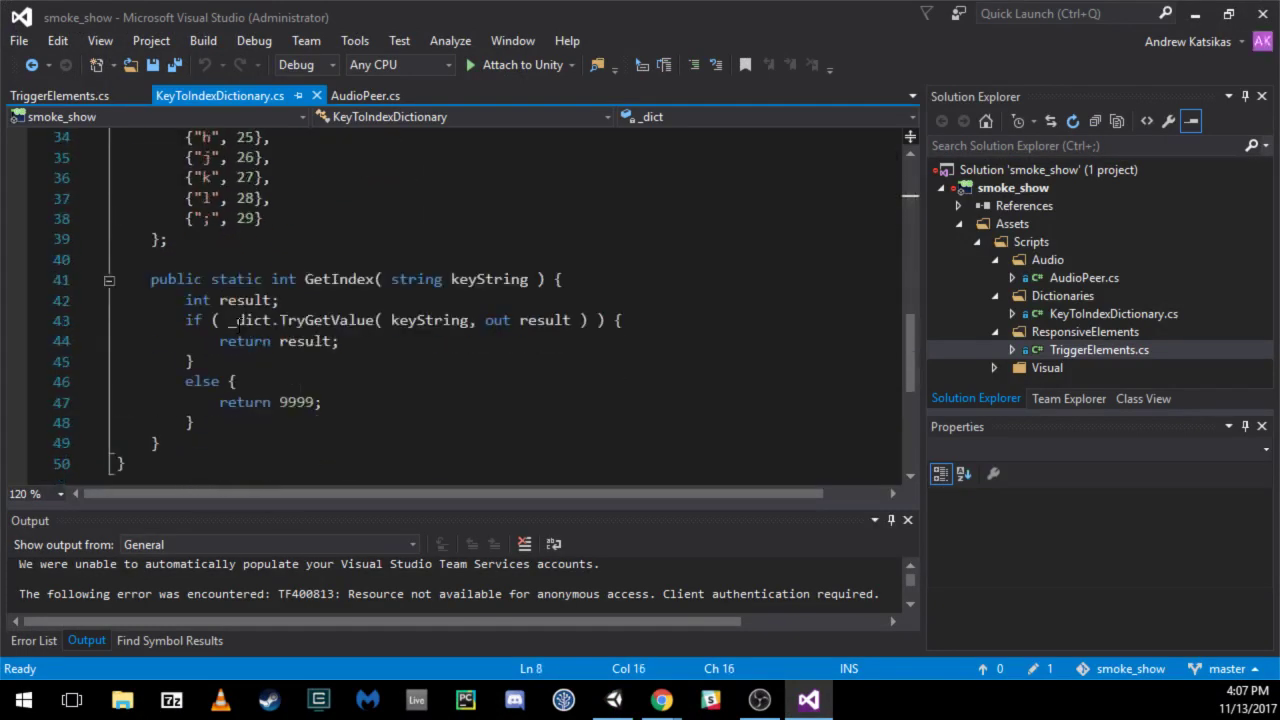
left_click(241, 220)
scroll(246, 232, "up", 9)
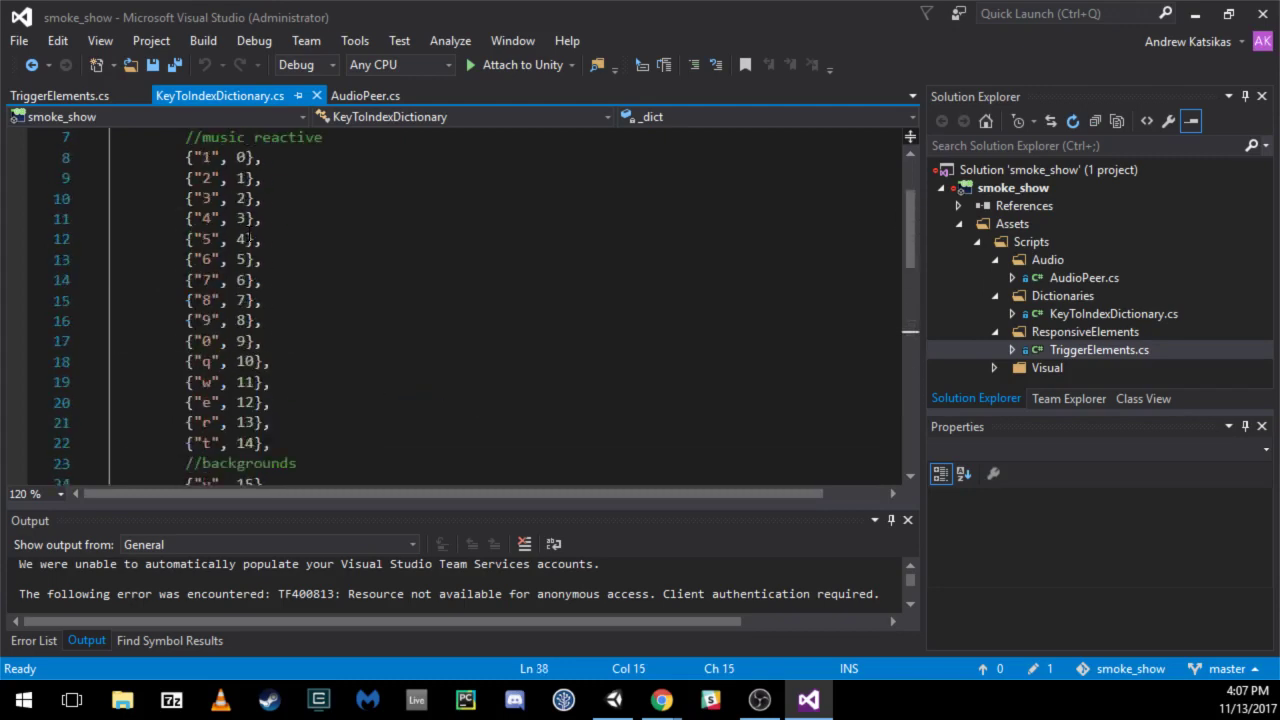
scroll(247, 238, "up", 2)
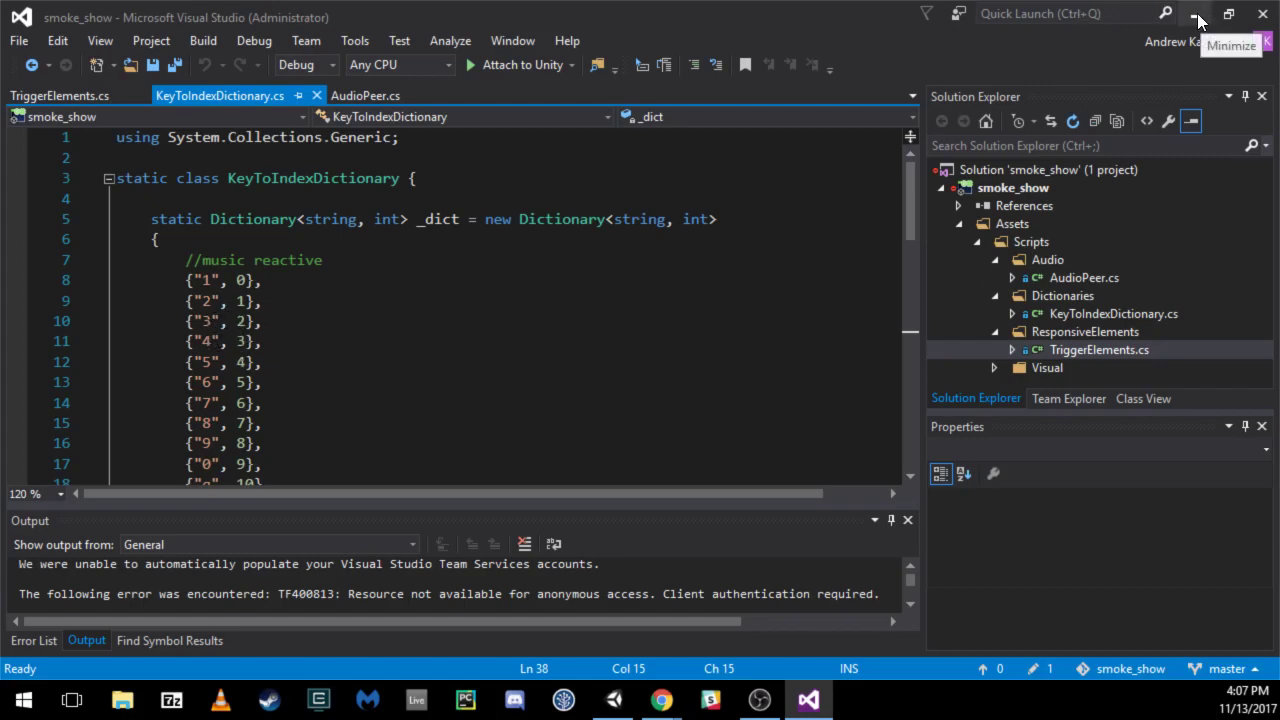
left_click(230, 281)
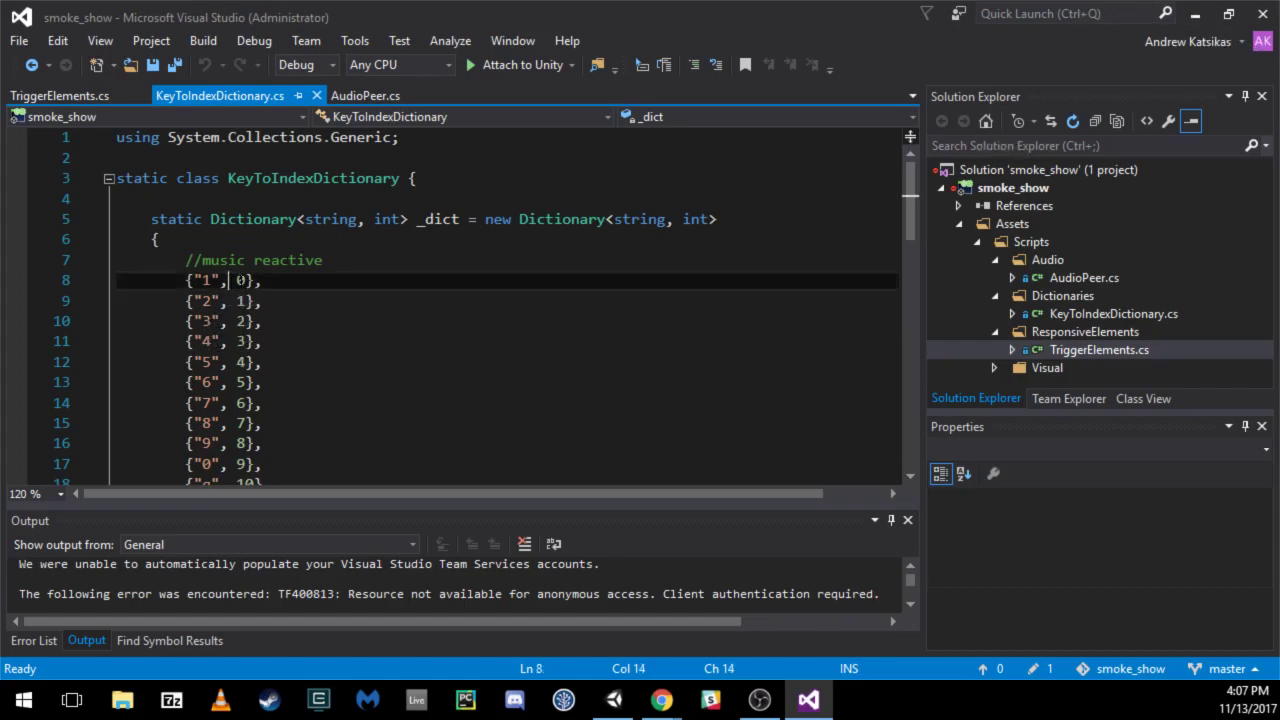
left_click(239, 281)
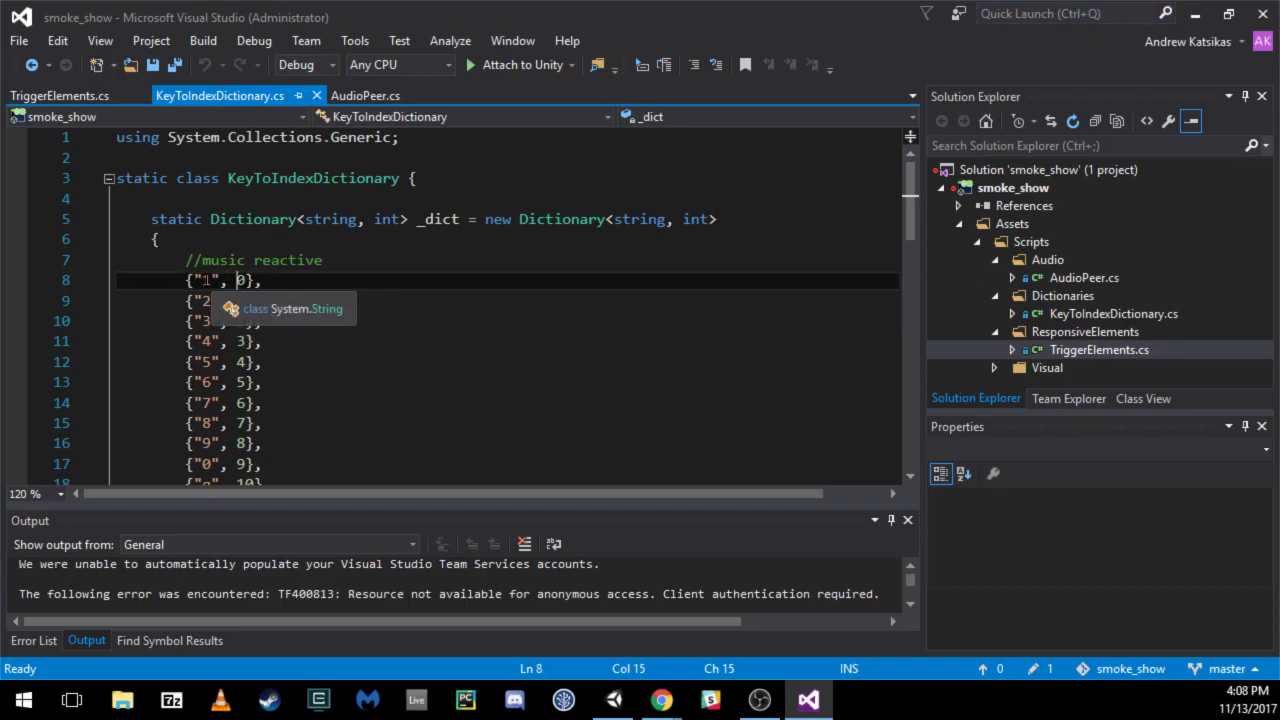
scroll(210, 285, "down", 3)
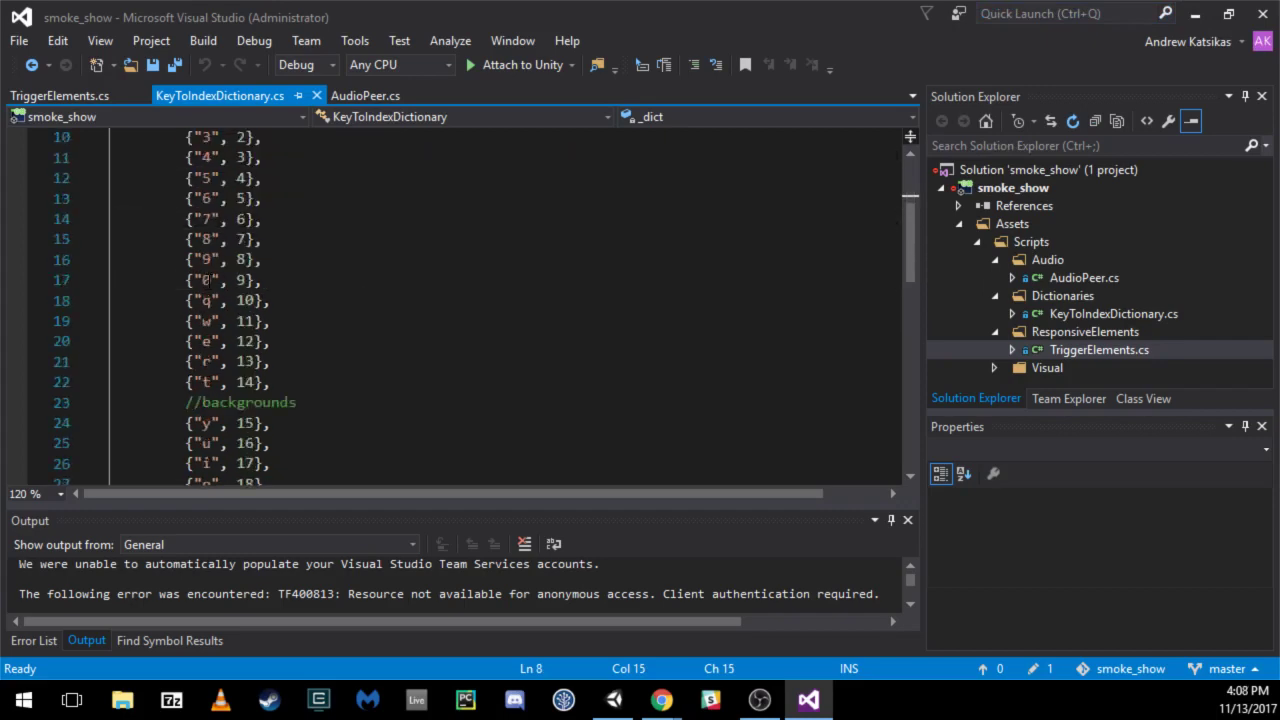
left_click(214, 300)
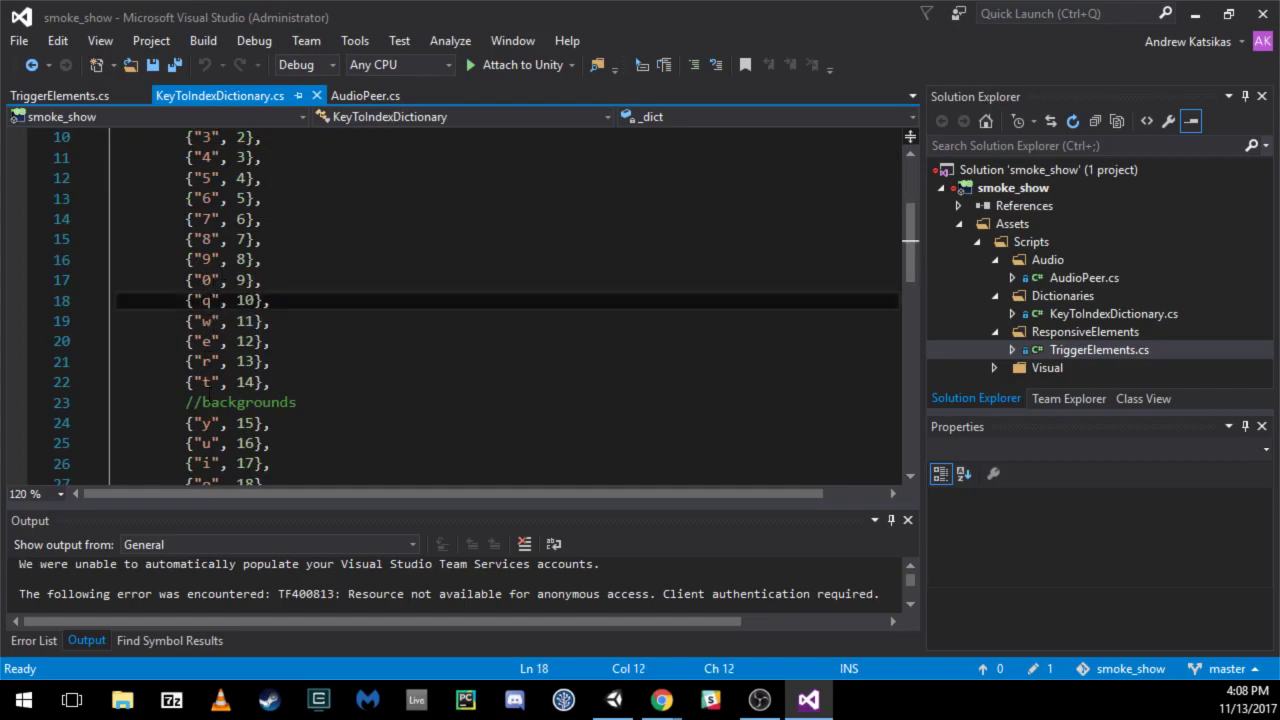
Check where the music reactive keys end and the backgrounds keys begin in the dictionary, down to its last entry.
left_click(237, 382)
scroll(275, 381, "up", 3)
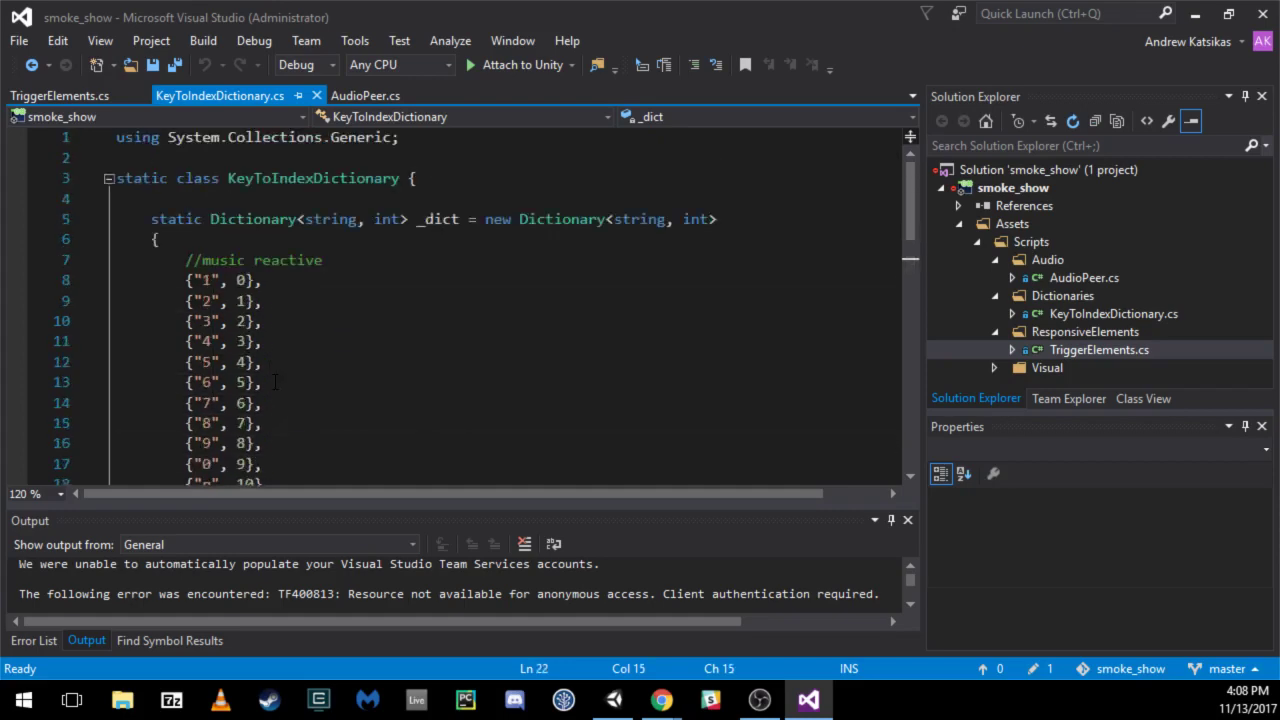
scroll(275, 381, "down", 3)
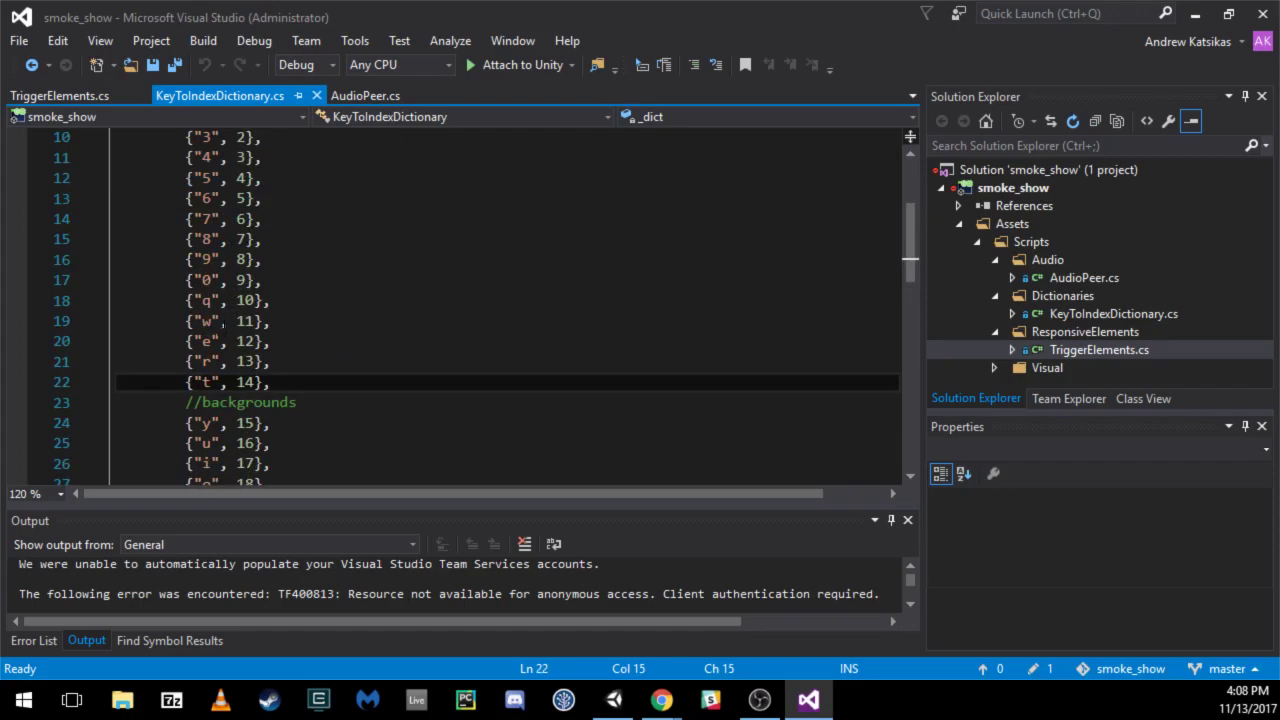
scroll(275, 381, "down", 4)
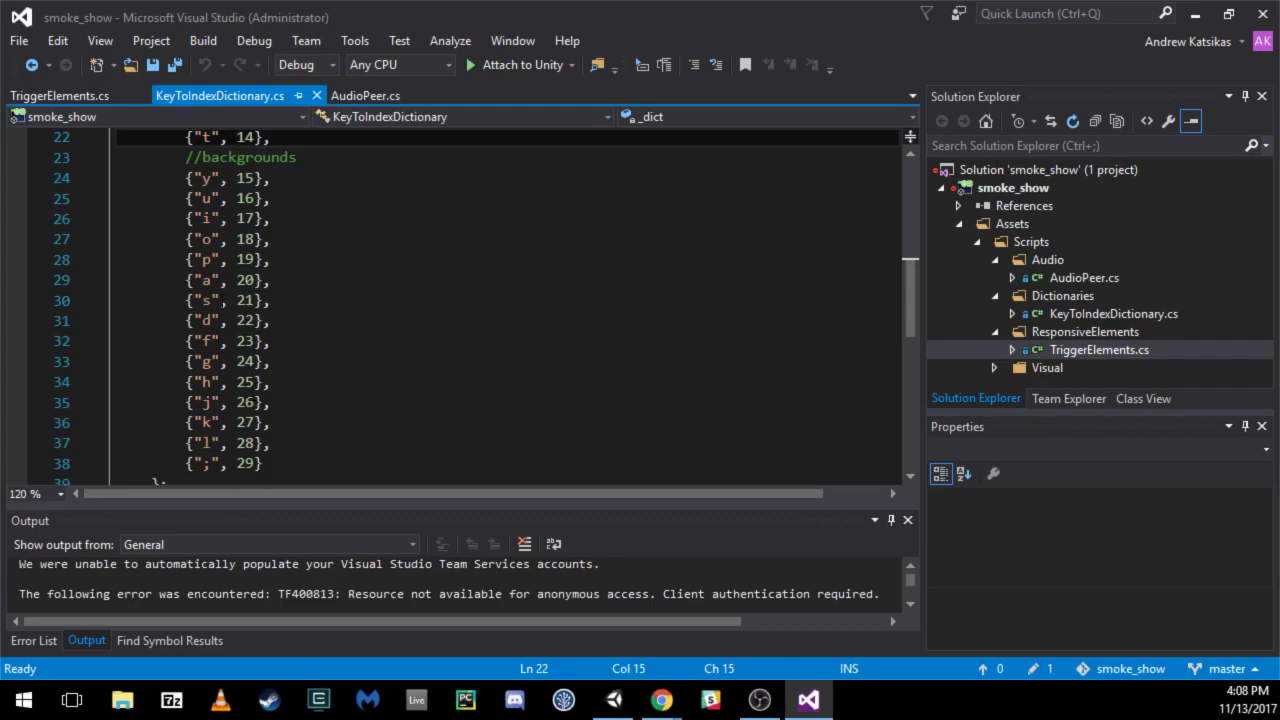
Return to Unity and select the duplicate CityElement_Y (1) in the Backgrounds group.
left_click(1199, 14)
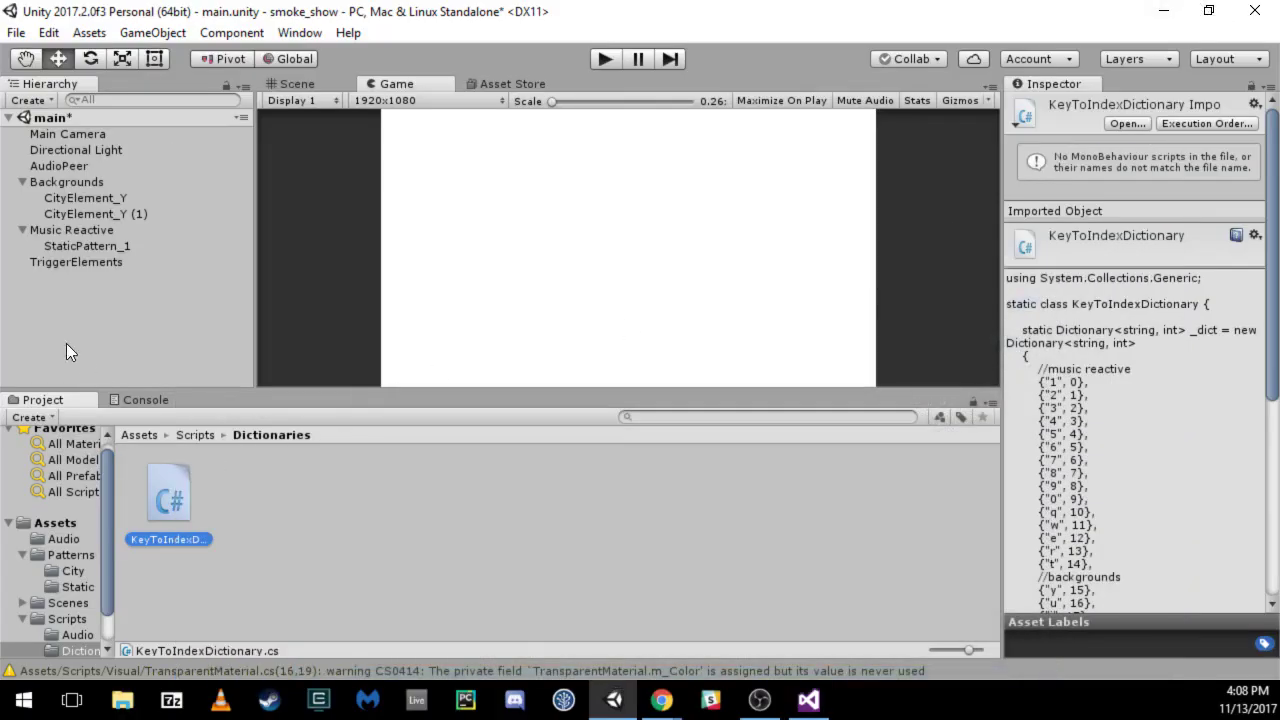
left_click(72, 181)
left_click(82, 199)
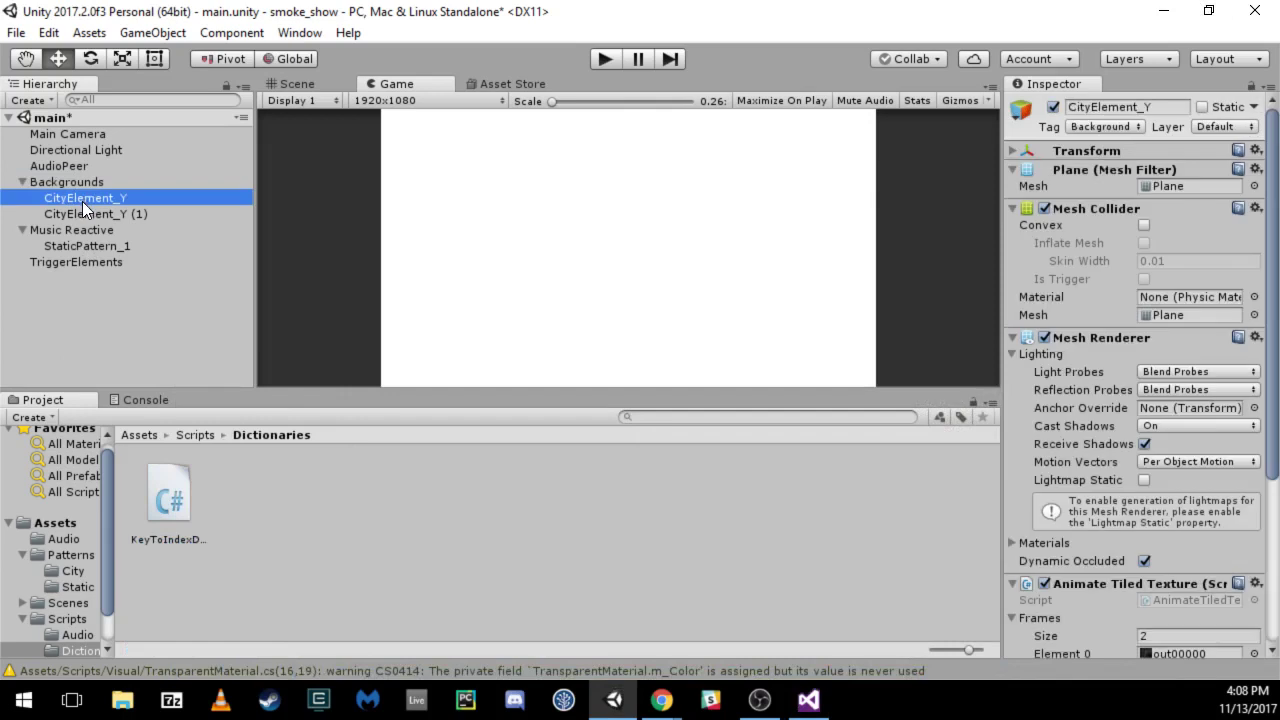
left_click(80, 213)
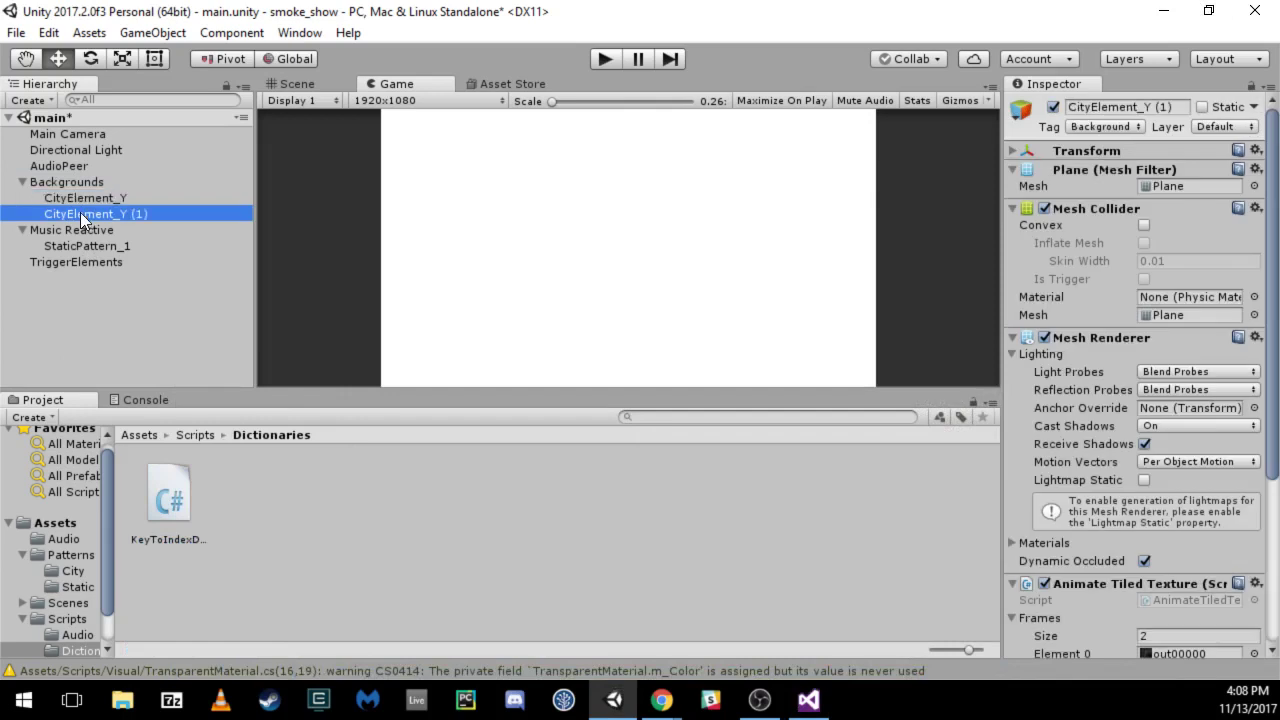
View the image sequence in the eye folder under Videos in File Explorer, and return to Unity.
left_click(136, 710)
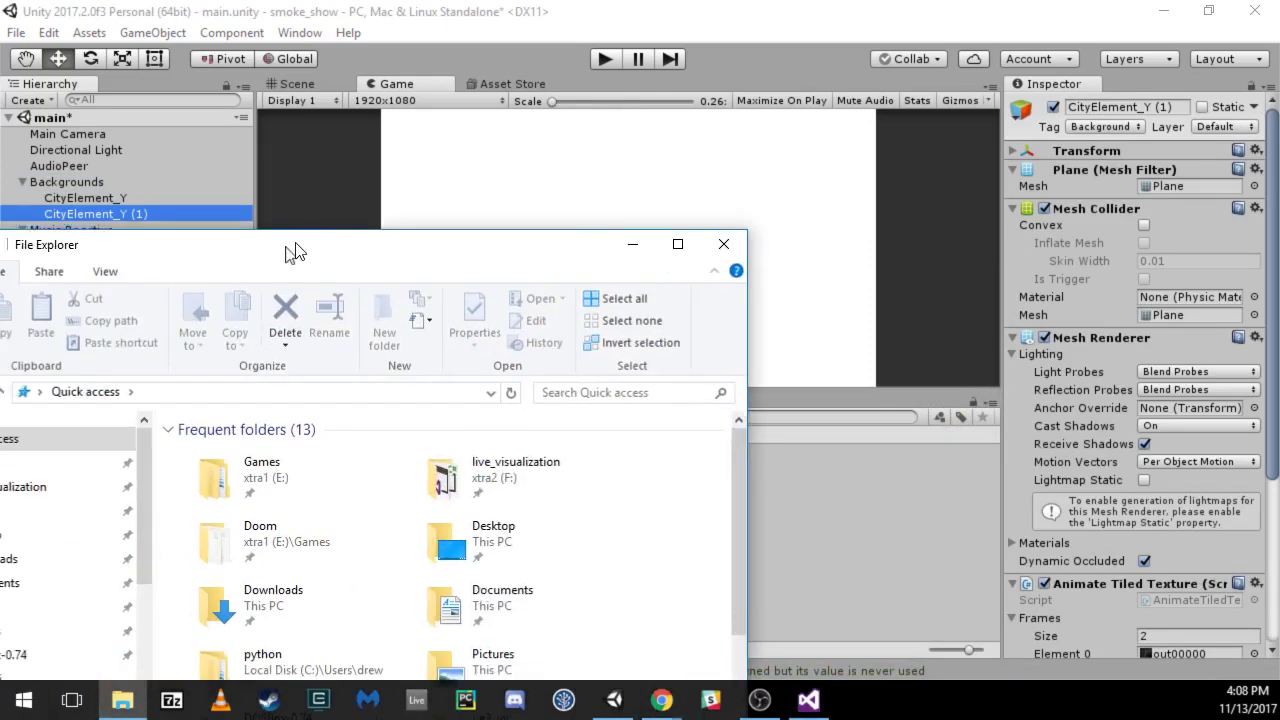
scroll(249, 423, "down", 2)
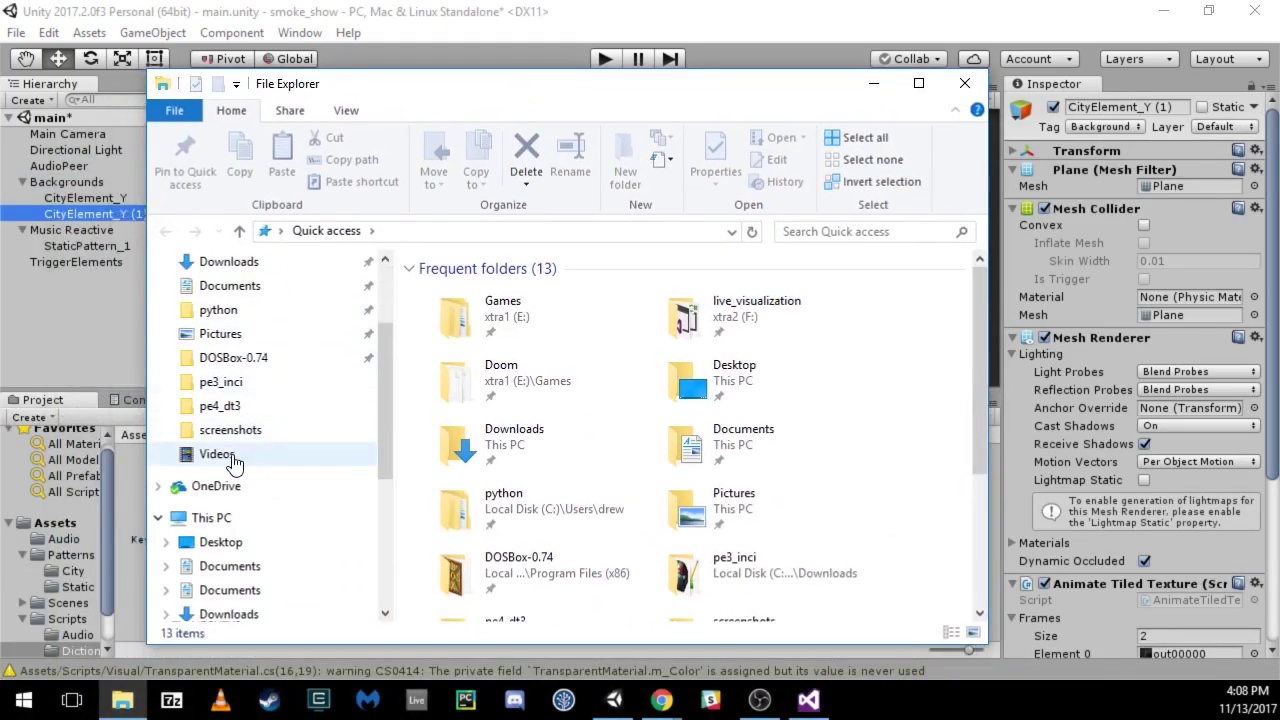
left_click(225, 455)
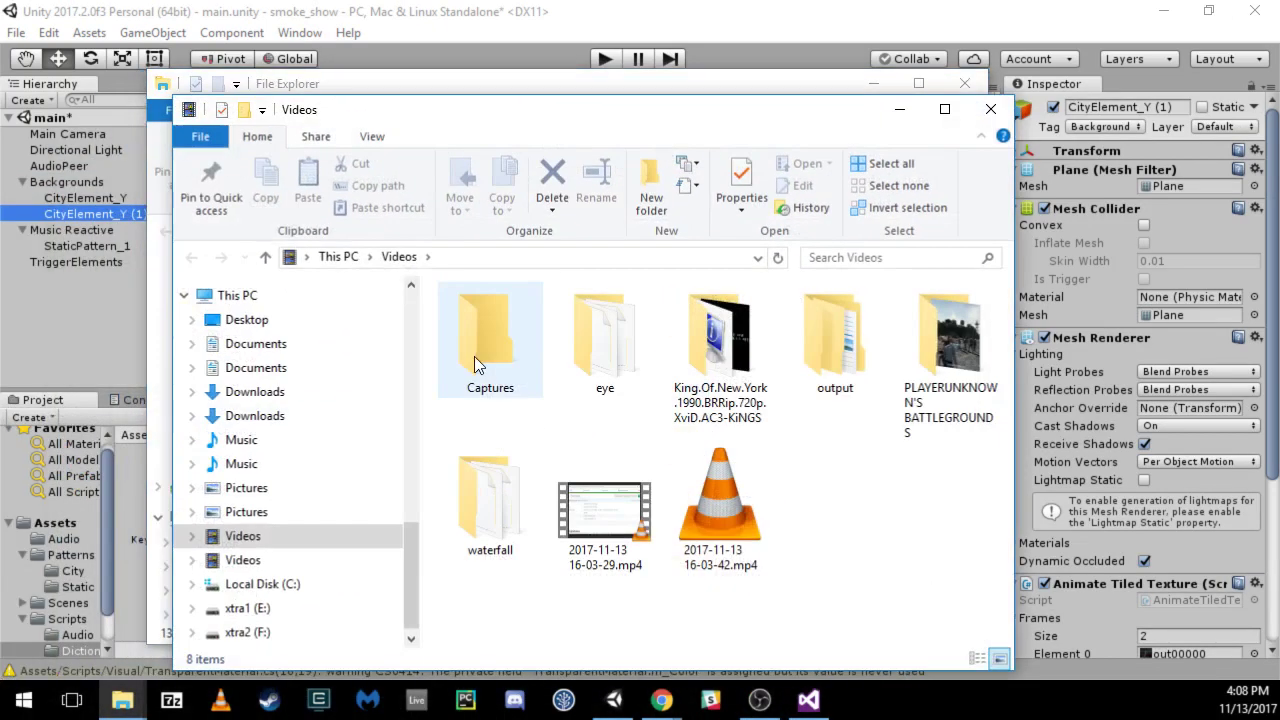
double_click(605, 335)
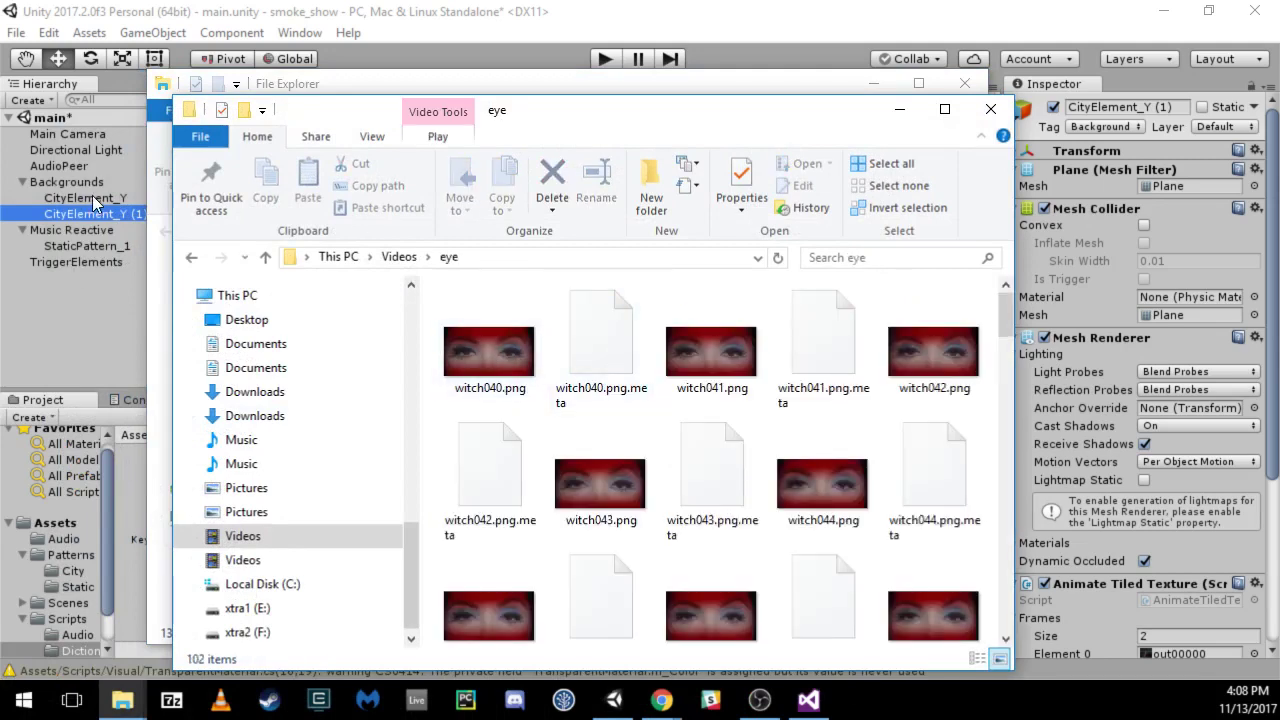
left_click(897, 115)
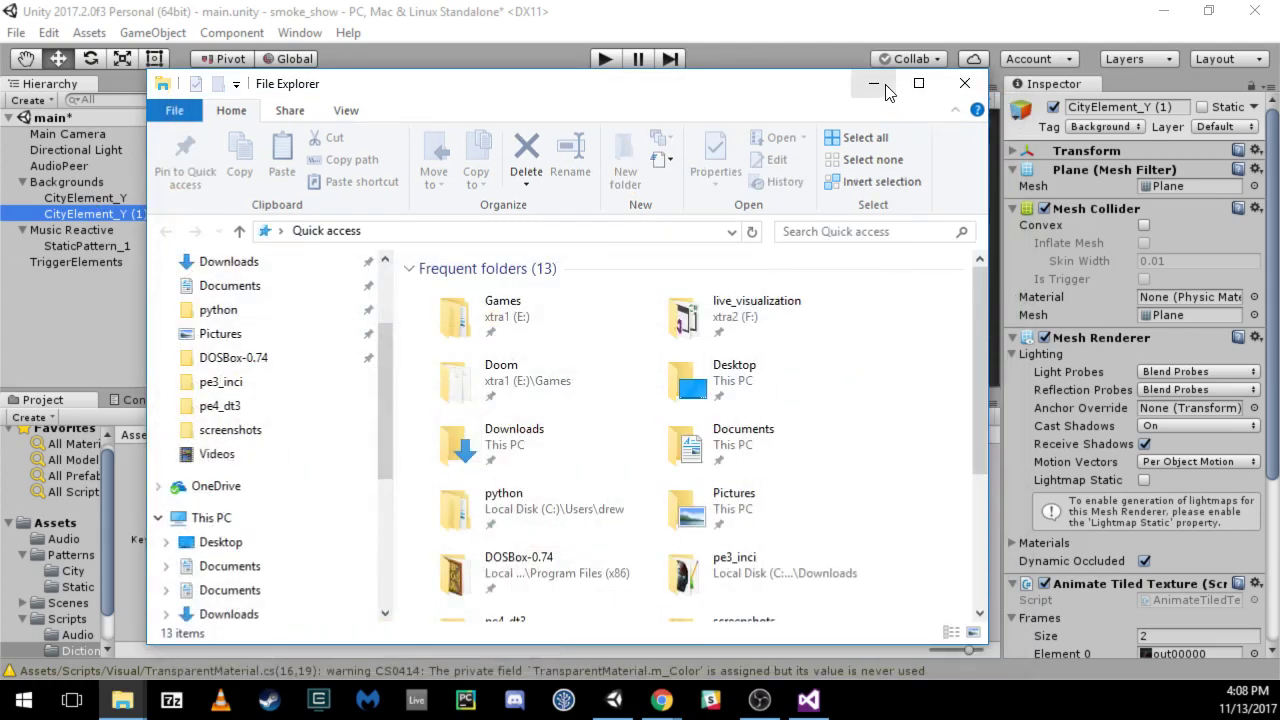
left_click(874, 84)
Rename the duplicate background element CityElement_Y (1) as Eye_U.
left_click(124, 213)
left_click_drag(107, 215, 44, 214)
key("BackSpace")
type("Eye")
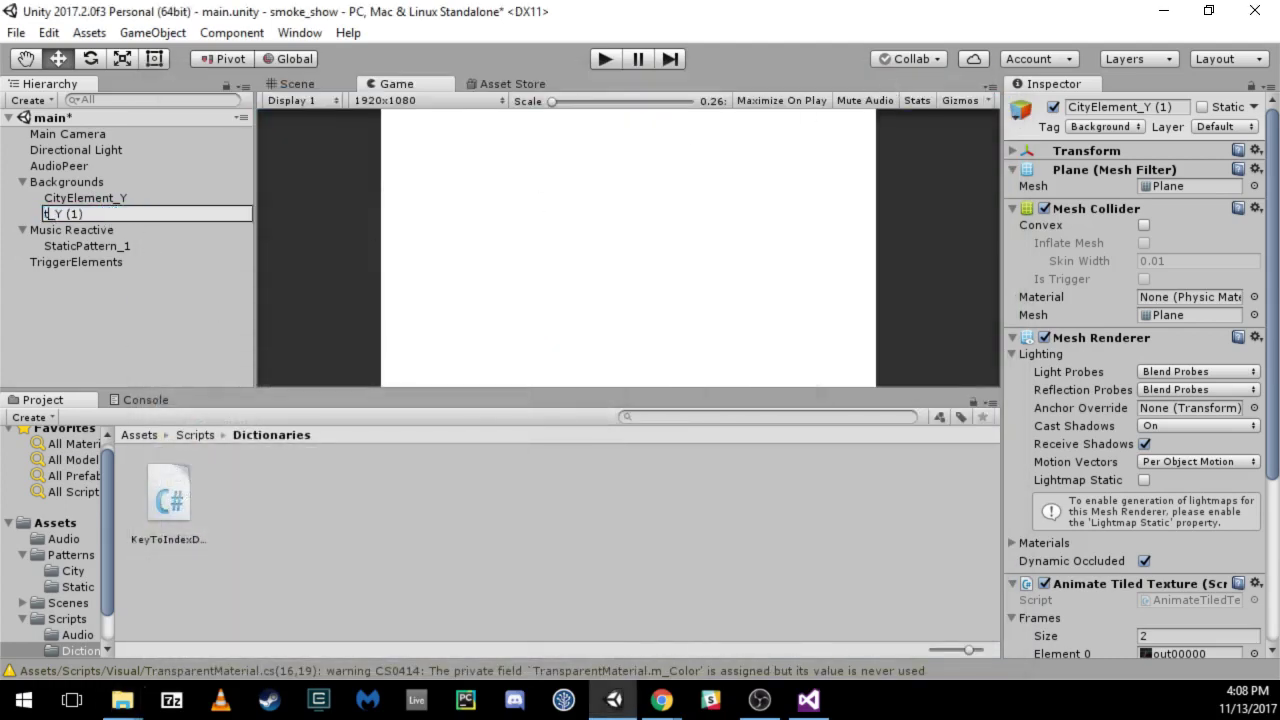
key("Right")
key("shift+Right")
key("shift+Right")
key("shift+Right")
key("shift+Right")
key("shift+Right")
type("U")
key("Return")
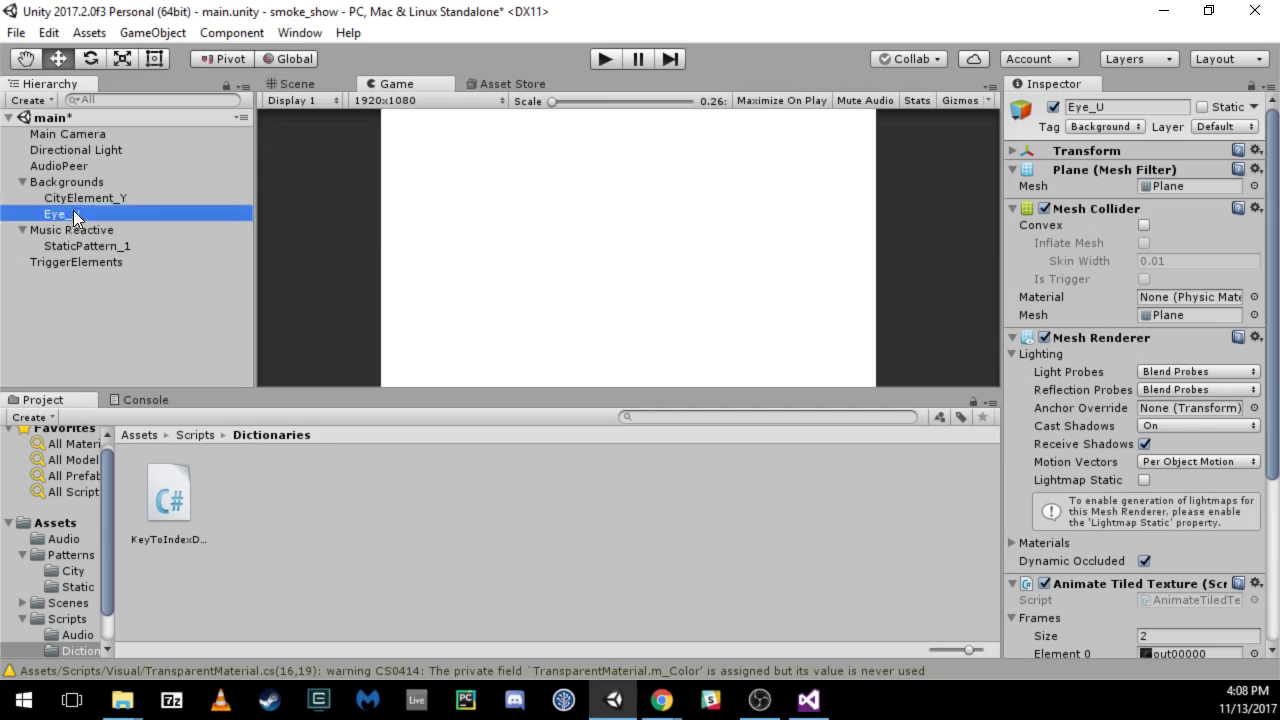
Set the Frames size of Eye_U's Animate Tiled Texture to 0 and its Frames Per Second to 4.
scroll(1089, 277, "down", 6)
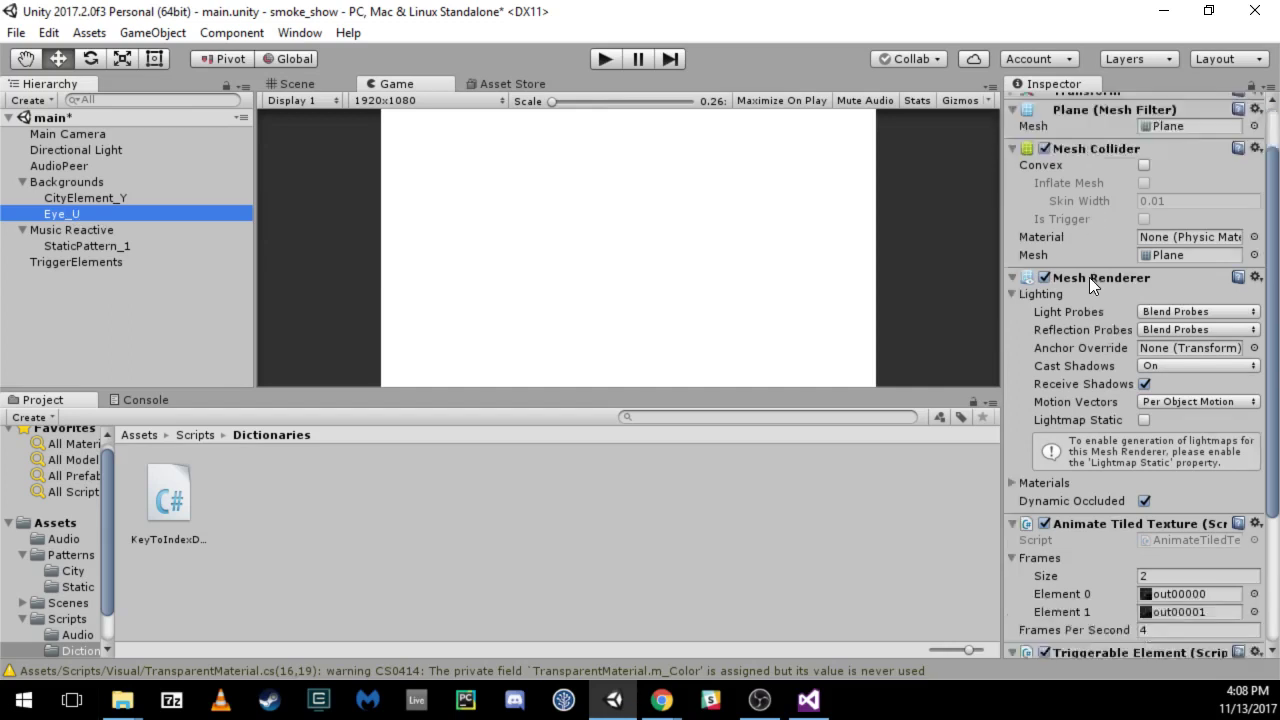
left_click(1160, 377)
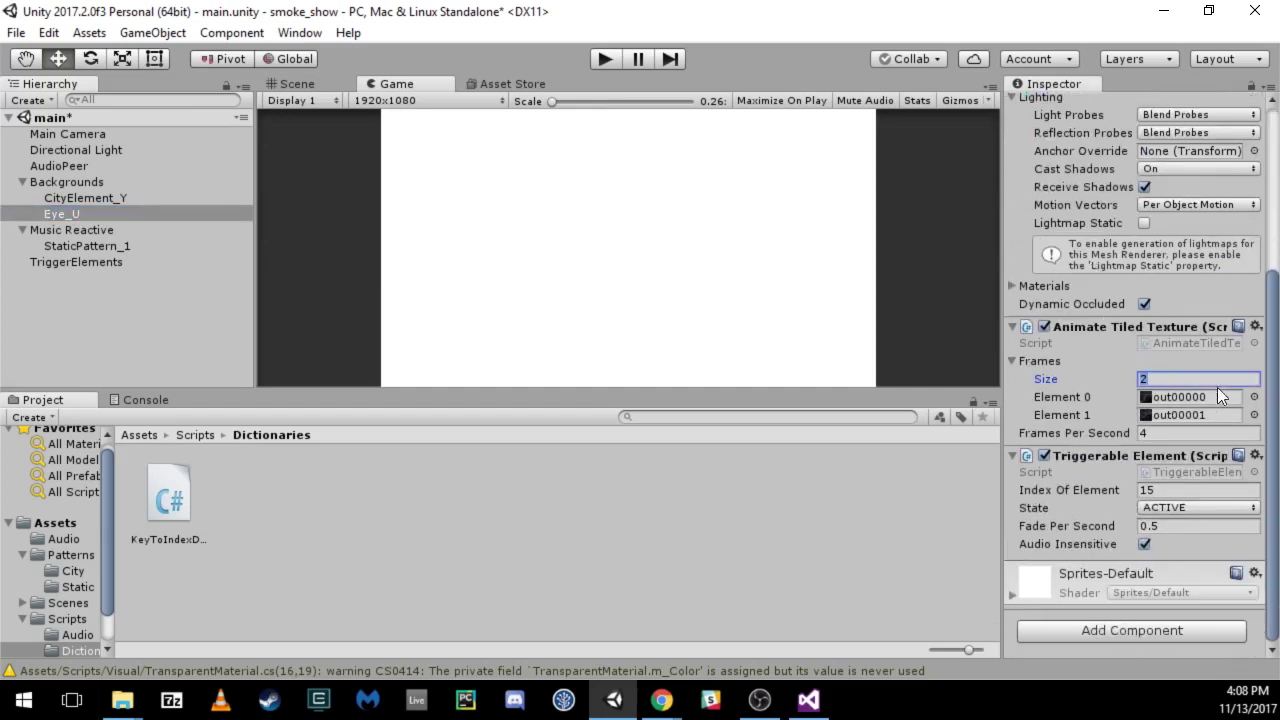
key("BackSpace")
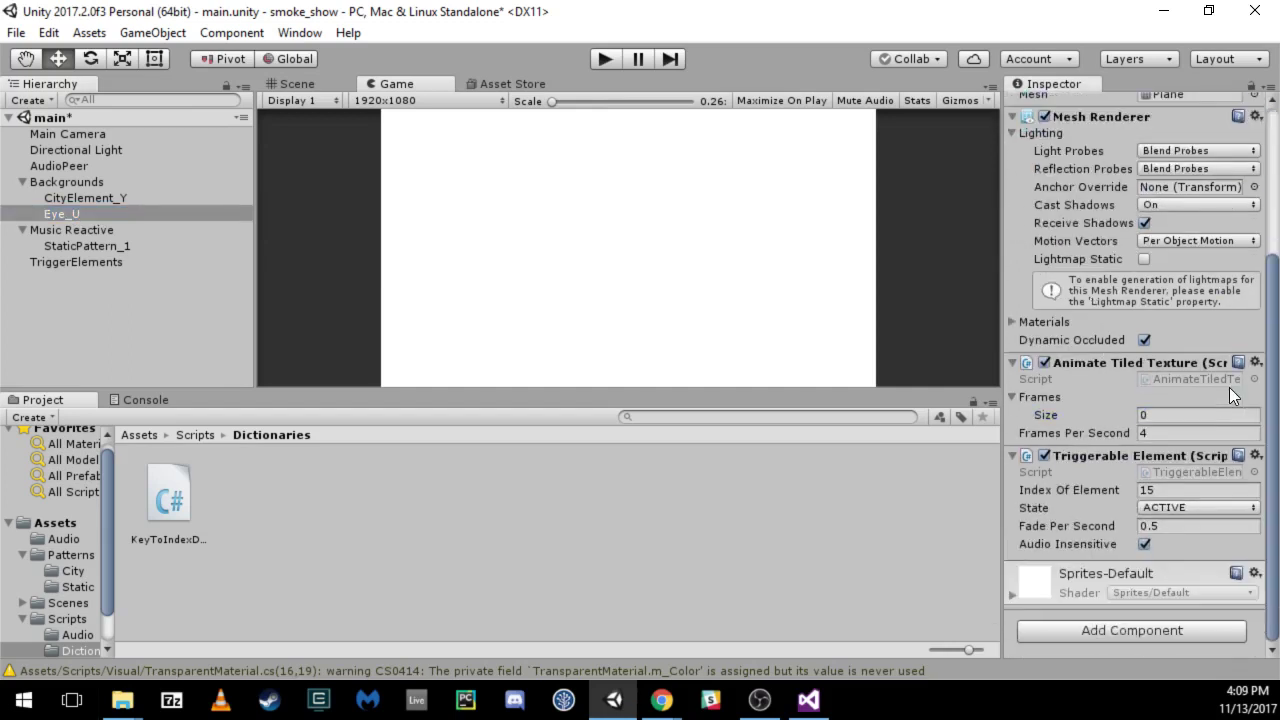
left_click(1145, 433)
type("4")
Look up the indexes of the y and u keys in KeyToIndexDictionary in Visual Studio, and return to Unity.
left_click(110, 198)
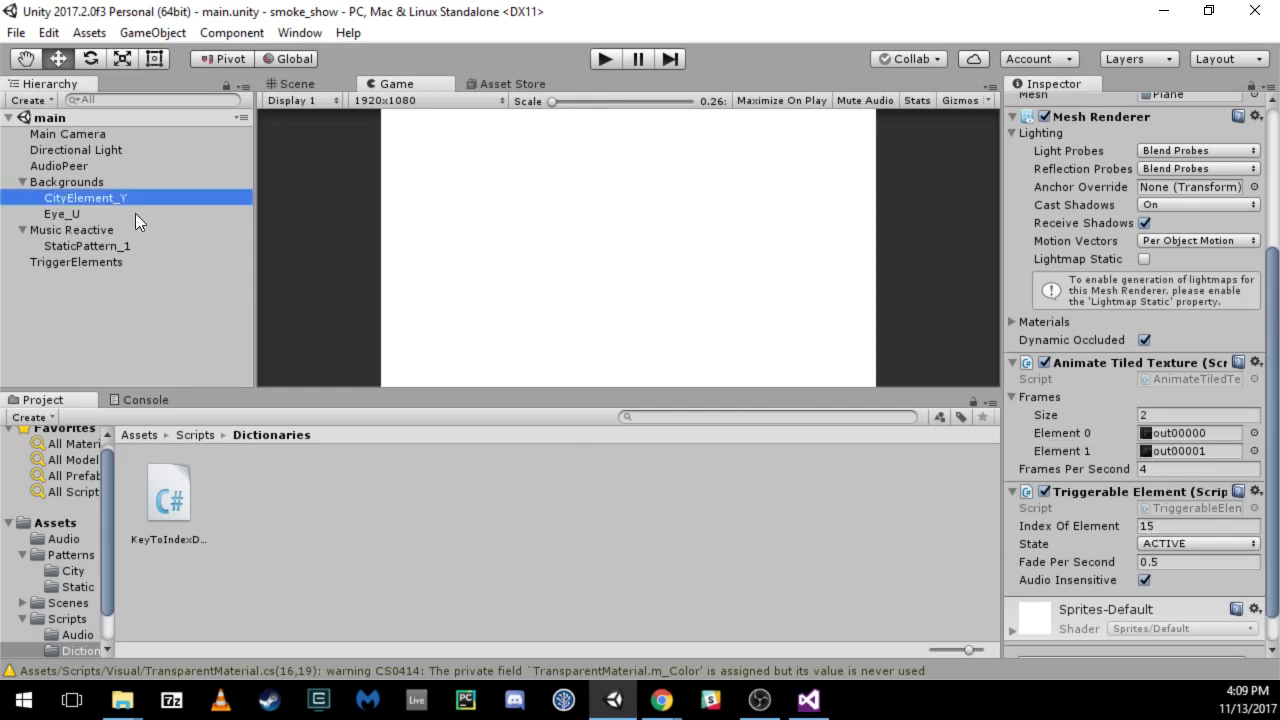
left_click(808, 699)
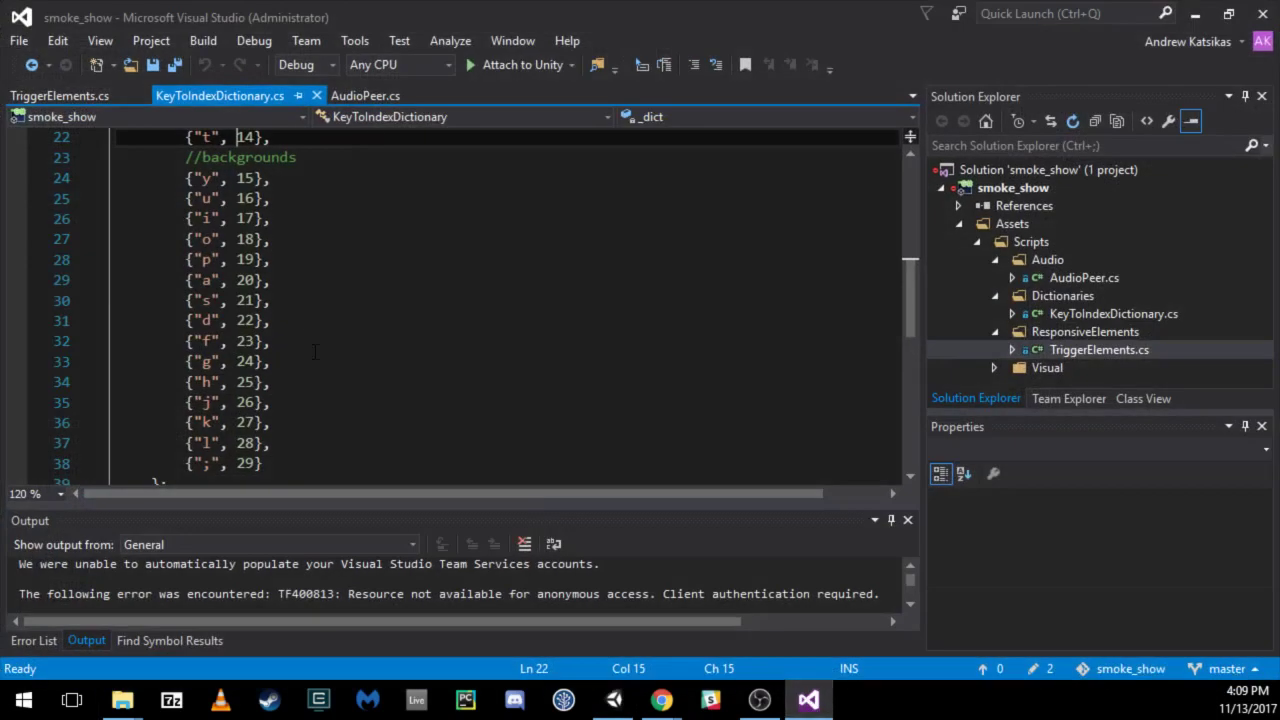
double_click(248, 301)
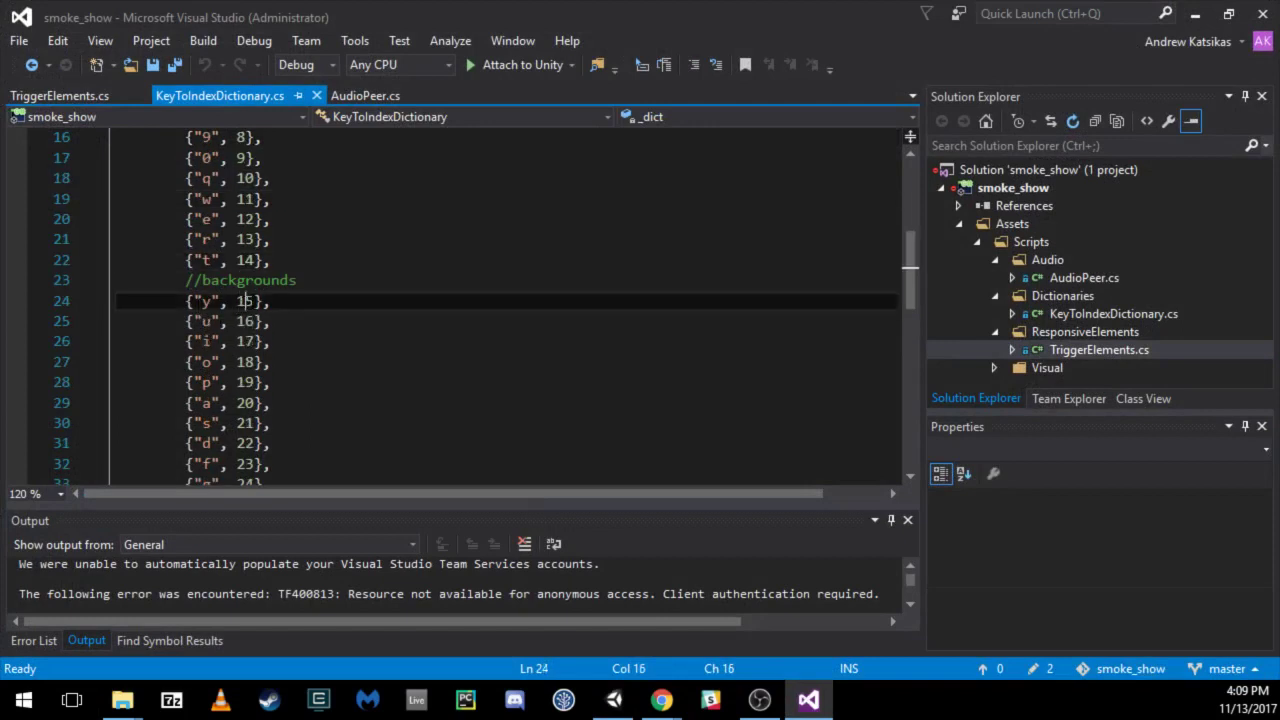
key("Home")
double_click(248, 321)
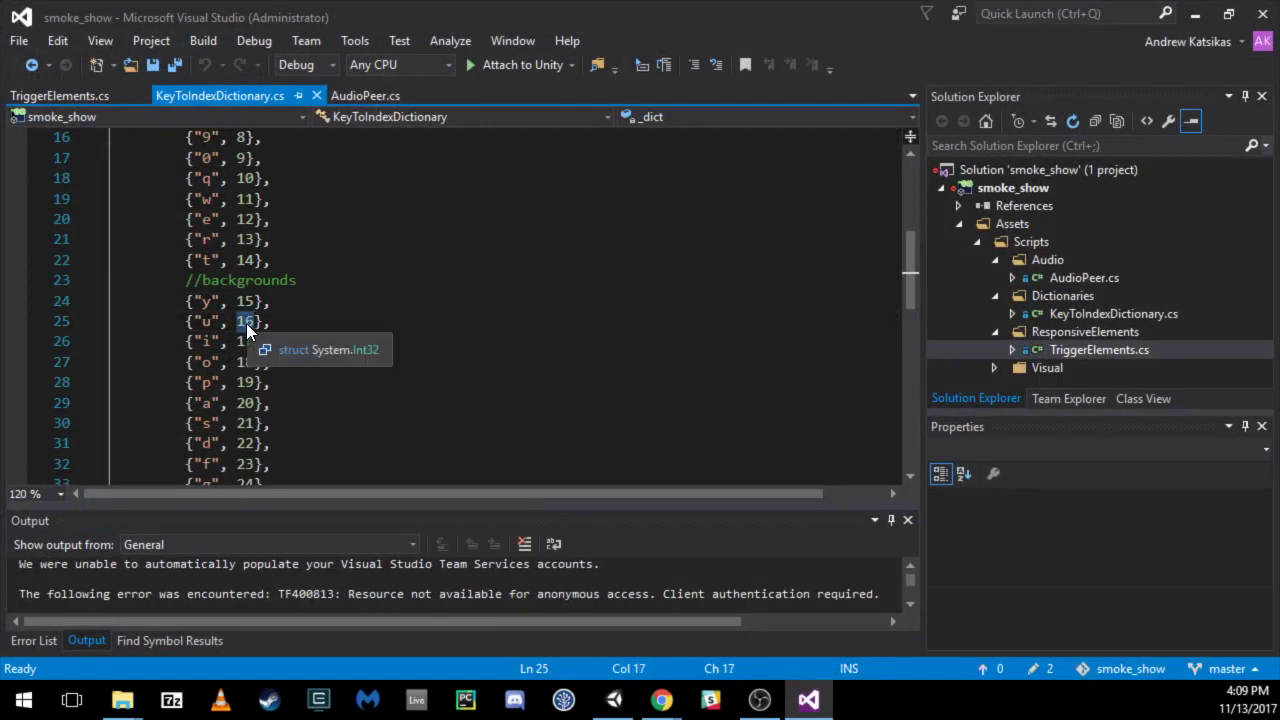
left_click(211, 321)
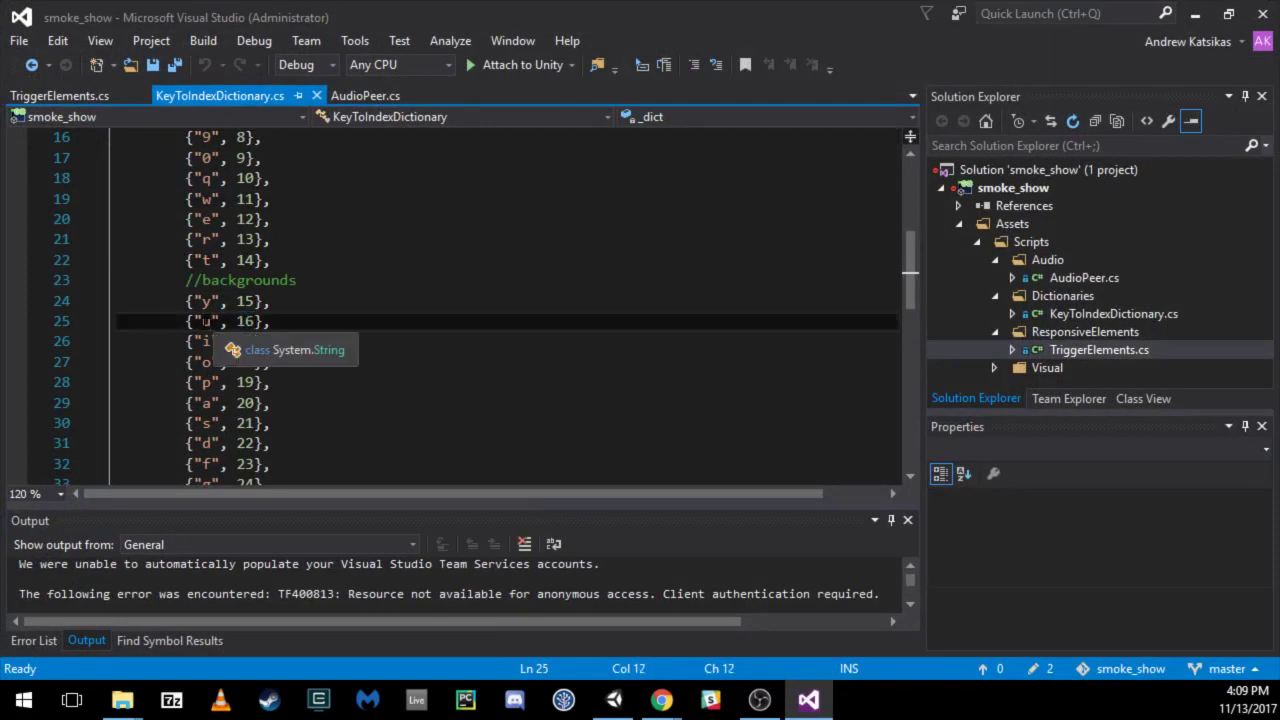
left_click(1200, 14)
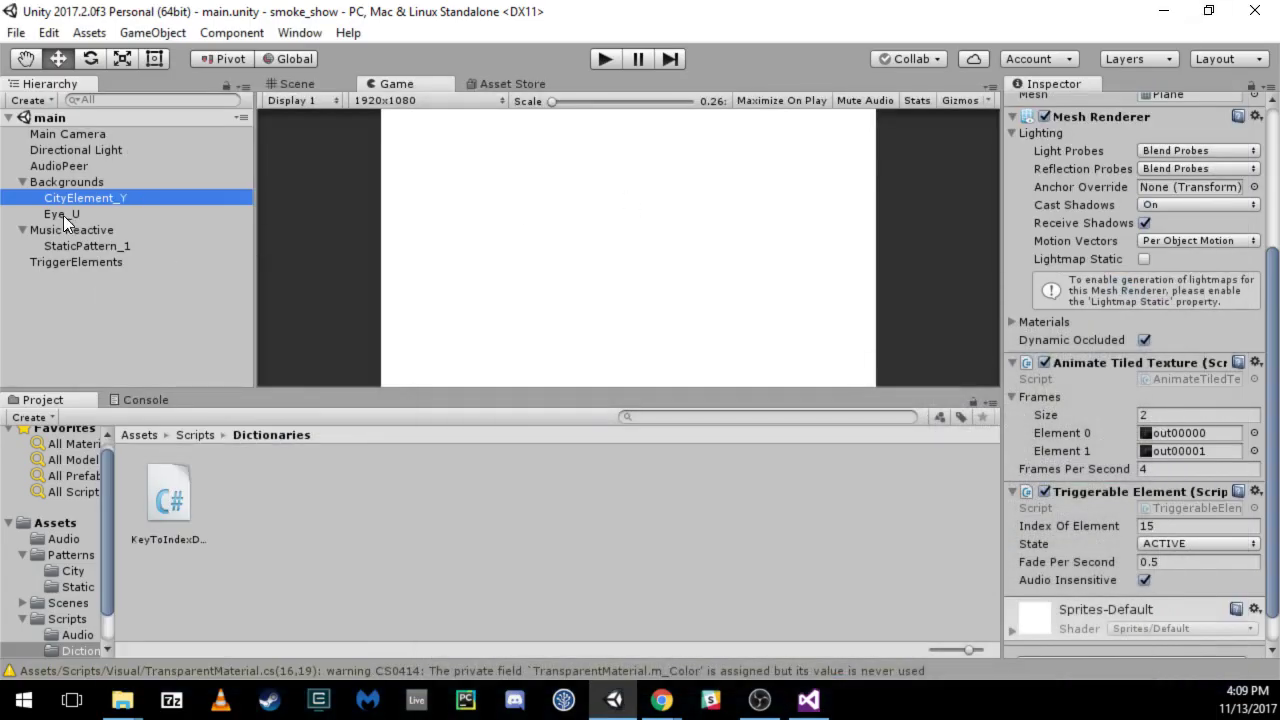
Set Eye_U's Index Of Element to 16 and its State to INACTIVE, and save the scene.
left_click(63, 215)
left_click(1164, 489)
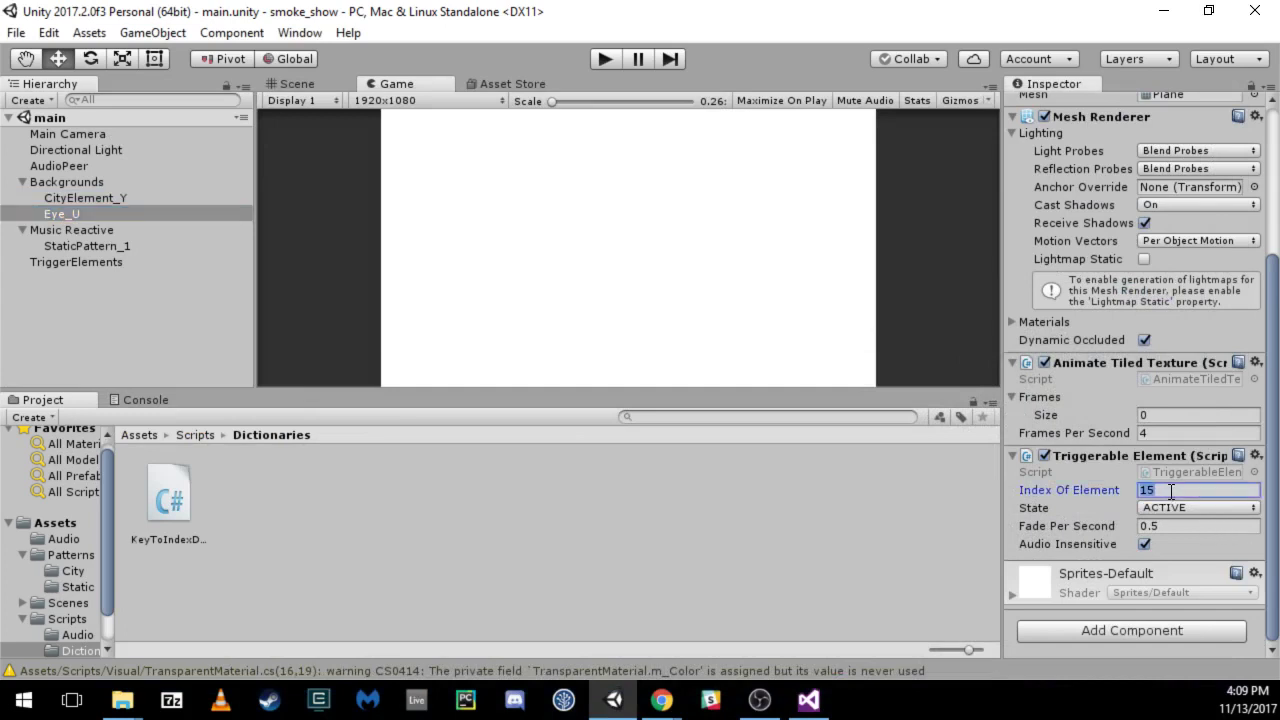
type("16")
key("Tab")
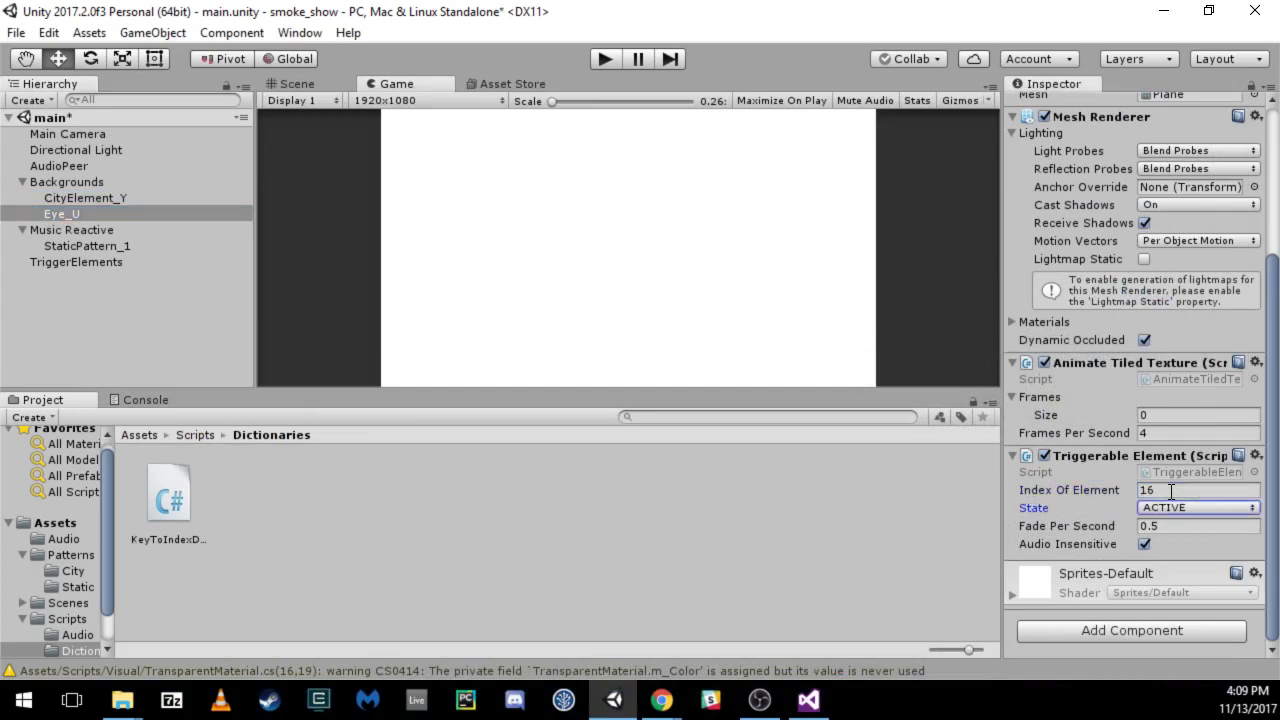
left_click(1162, 503)
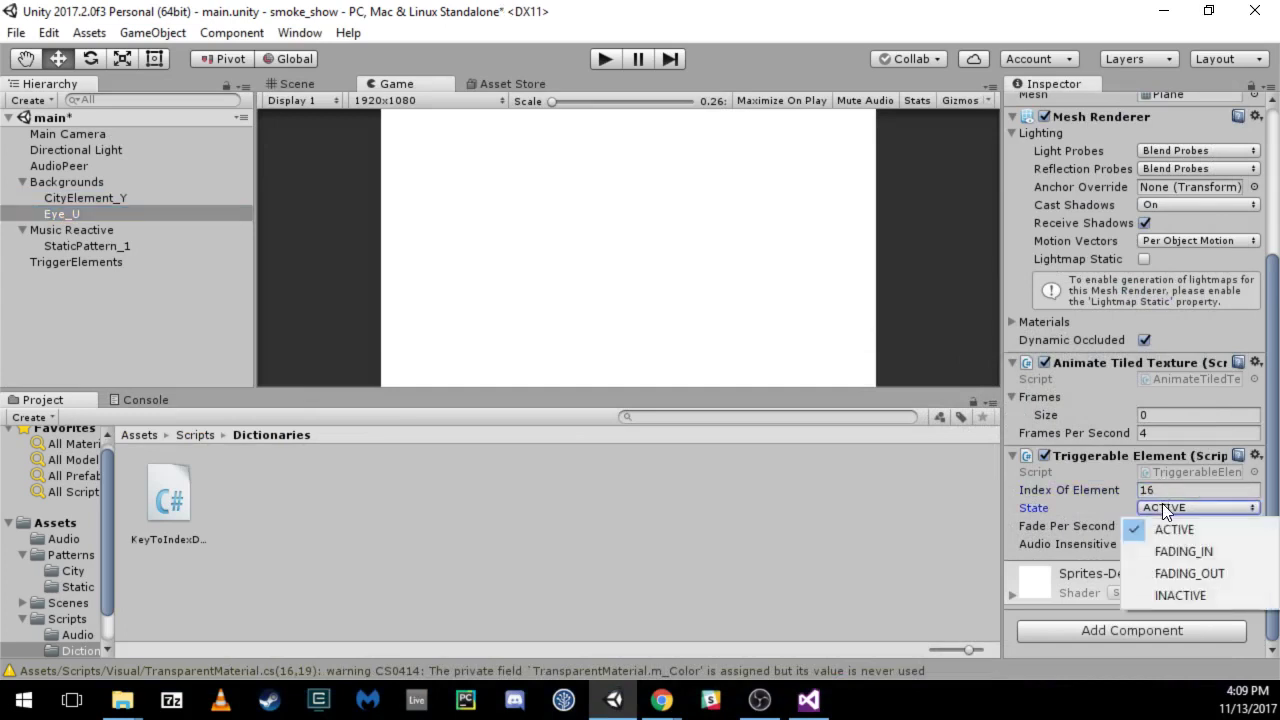
left_click(1184, 590)
key("ctrl+s")
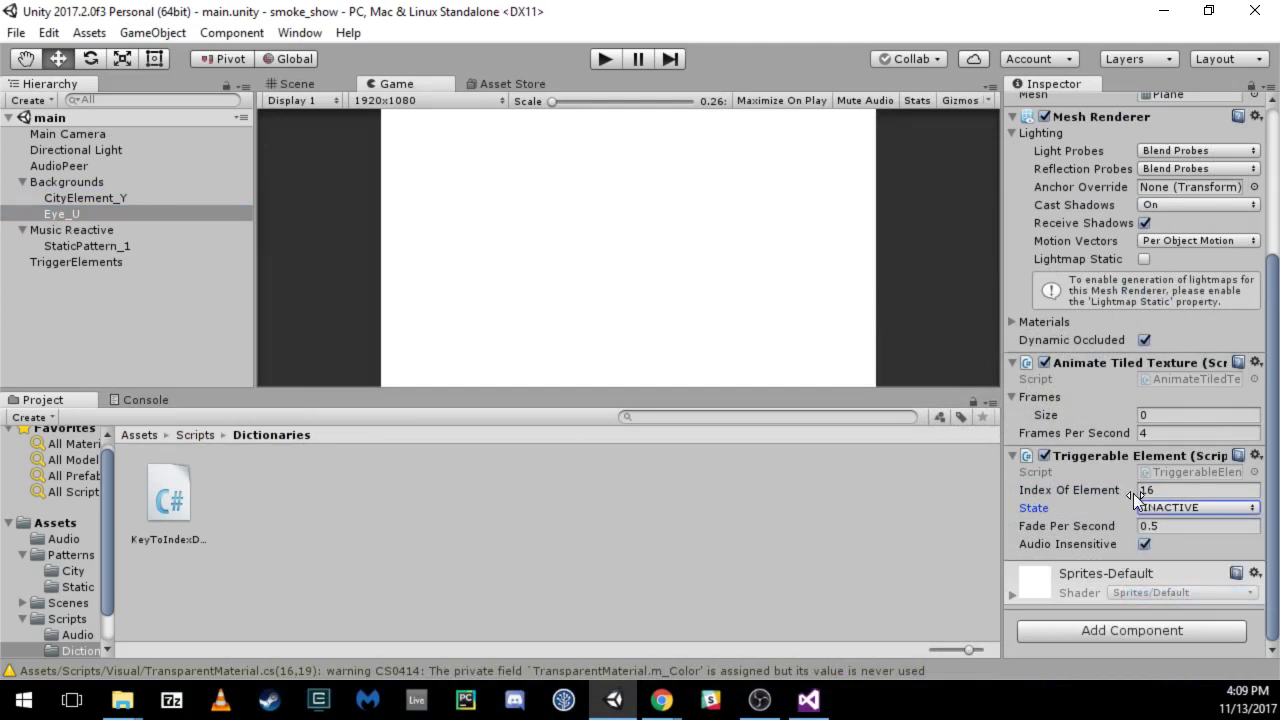
Compare the Triggerable Element settings of CityElement_Y and Eye_U in the Backgrounds group.
left_click(70, 184)
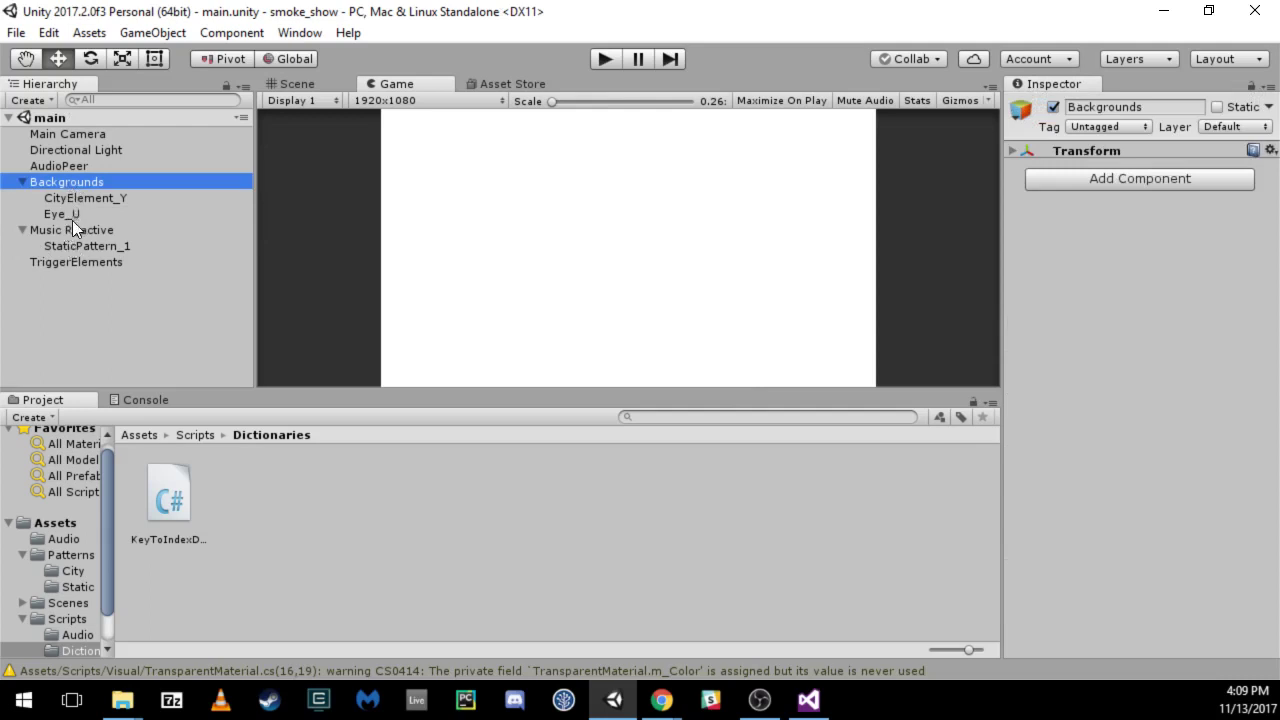
left_click(75, 199)
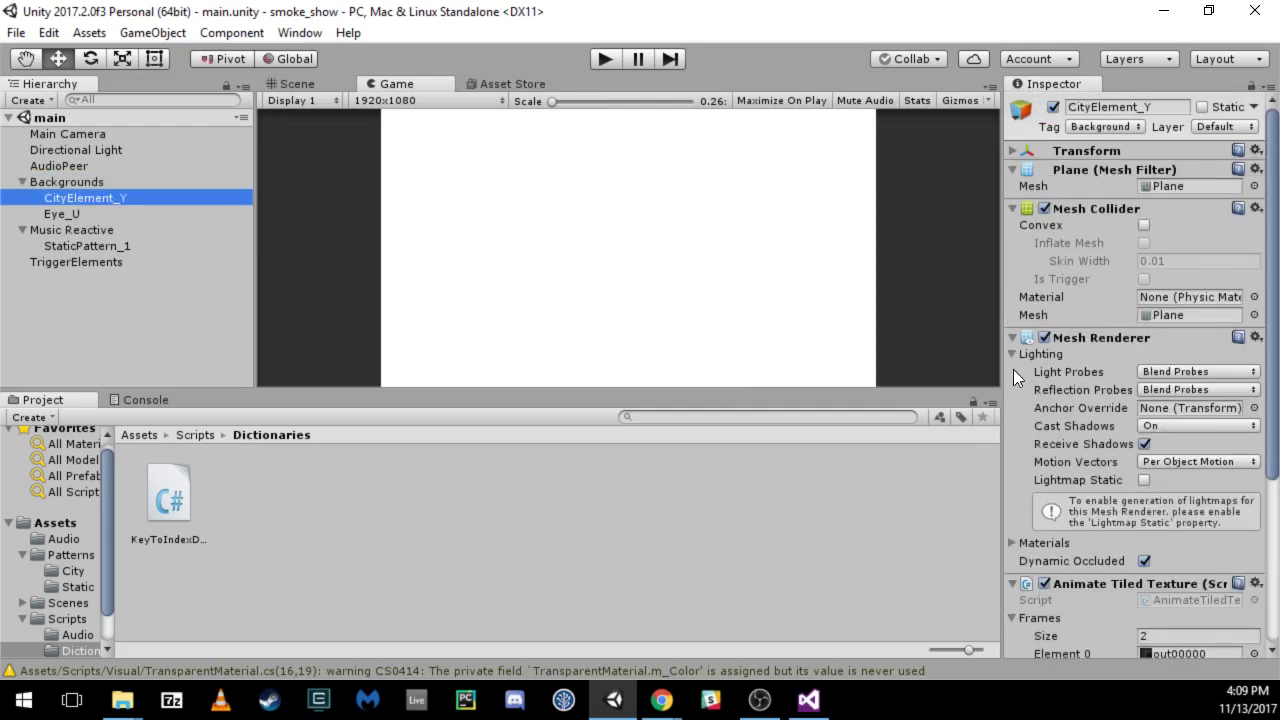
scroll(1147, 428, "down", 5)
scroll(1130, 415, "down", 2)
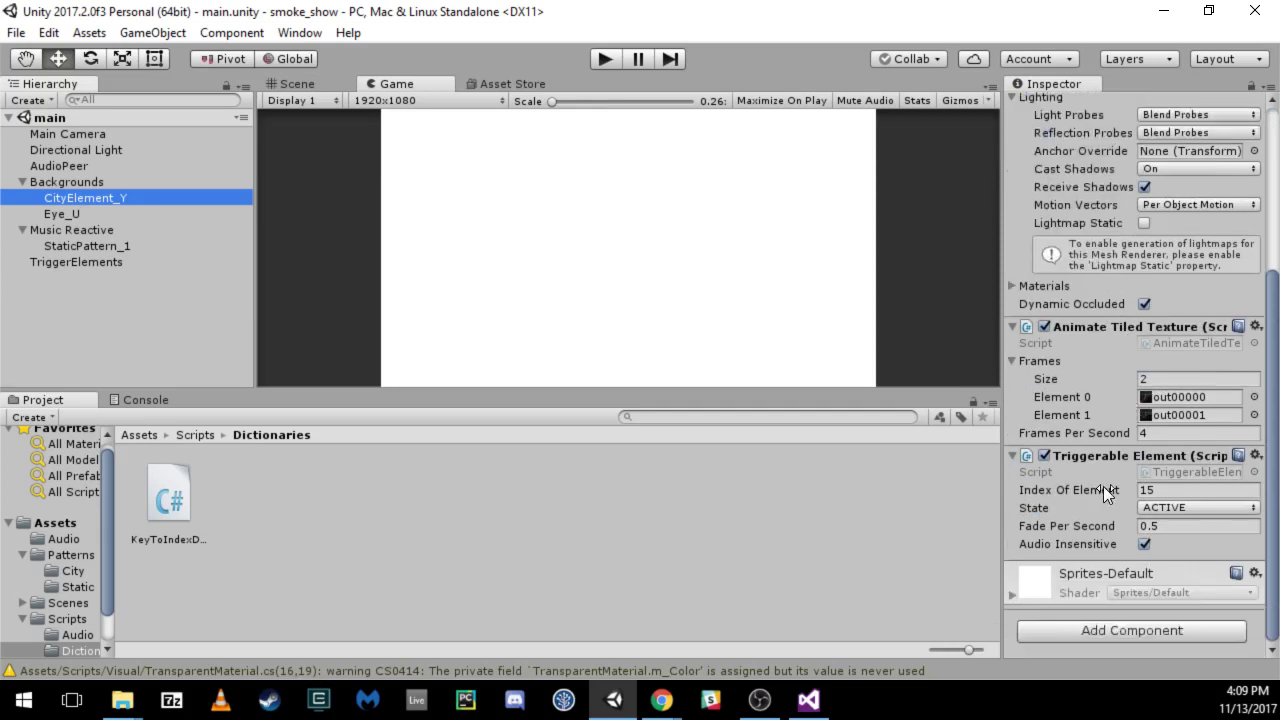
scroll(1170, 500, "up", 5)
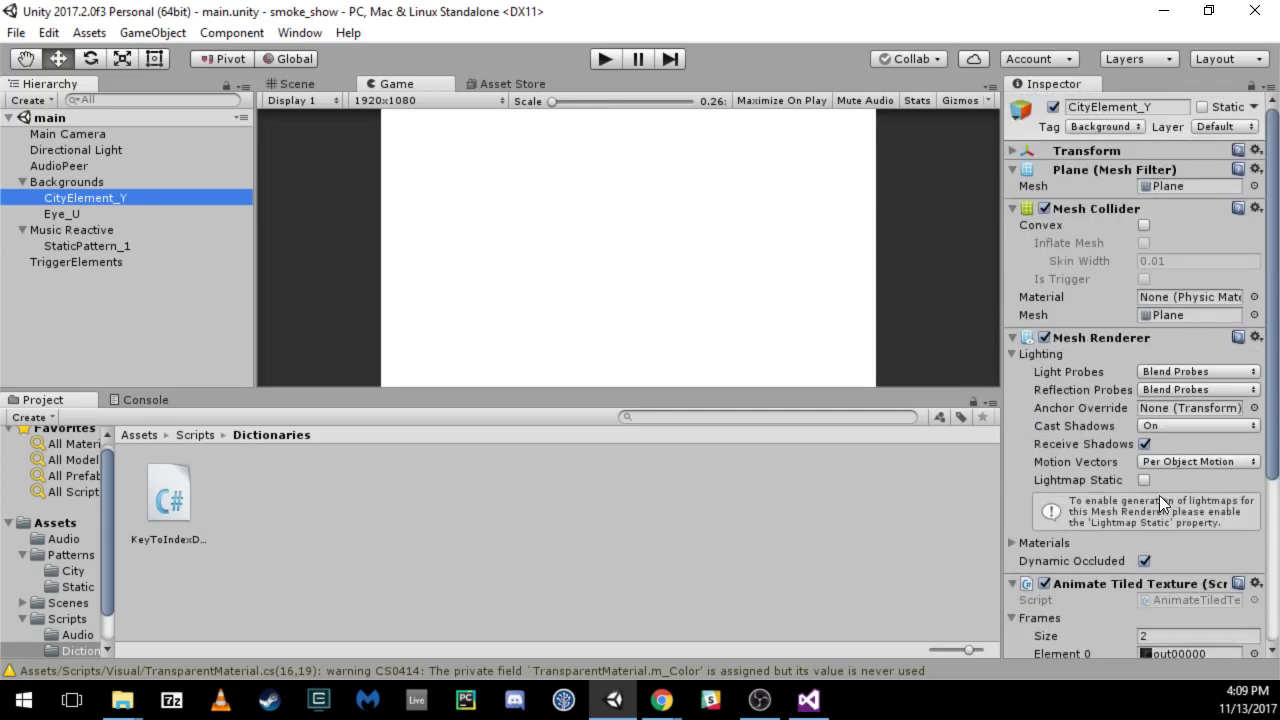
scroll(1138, 284, "down", 5)
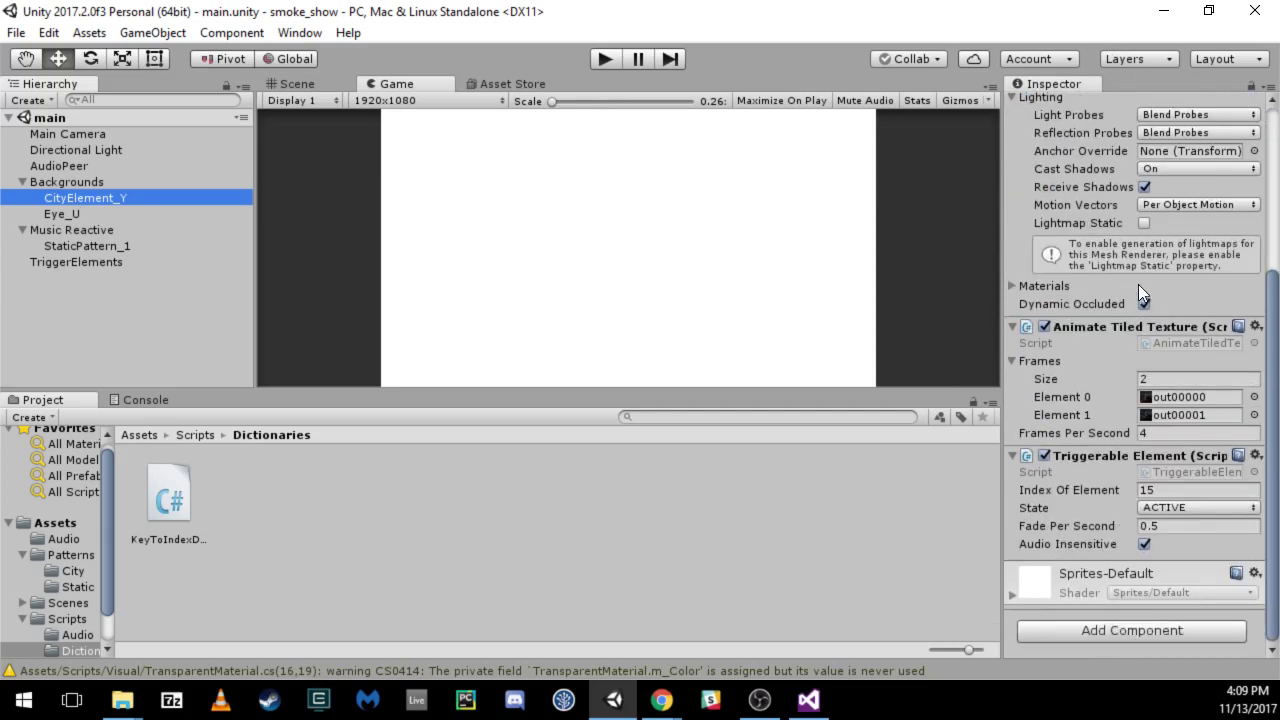
left_click(62, 214)
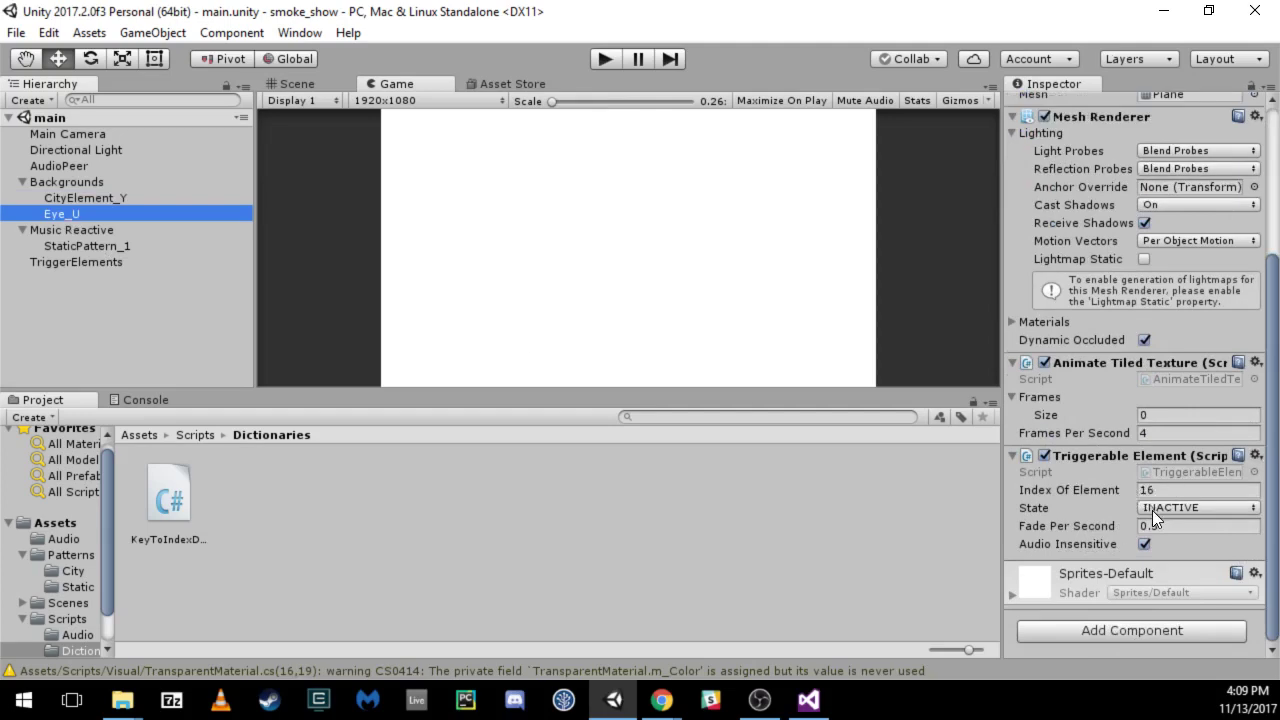
scroll(1116, 296, "up", 5)
scroll(1100, 300, "down", 5)
Review StaticPattern_1's Triggerable Element settings and show the music reactive entries of KeyToIndexDictionary in Visual Studio.
left_click(84, 246)
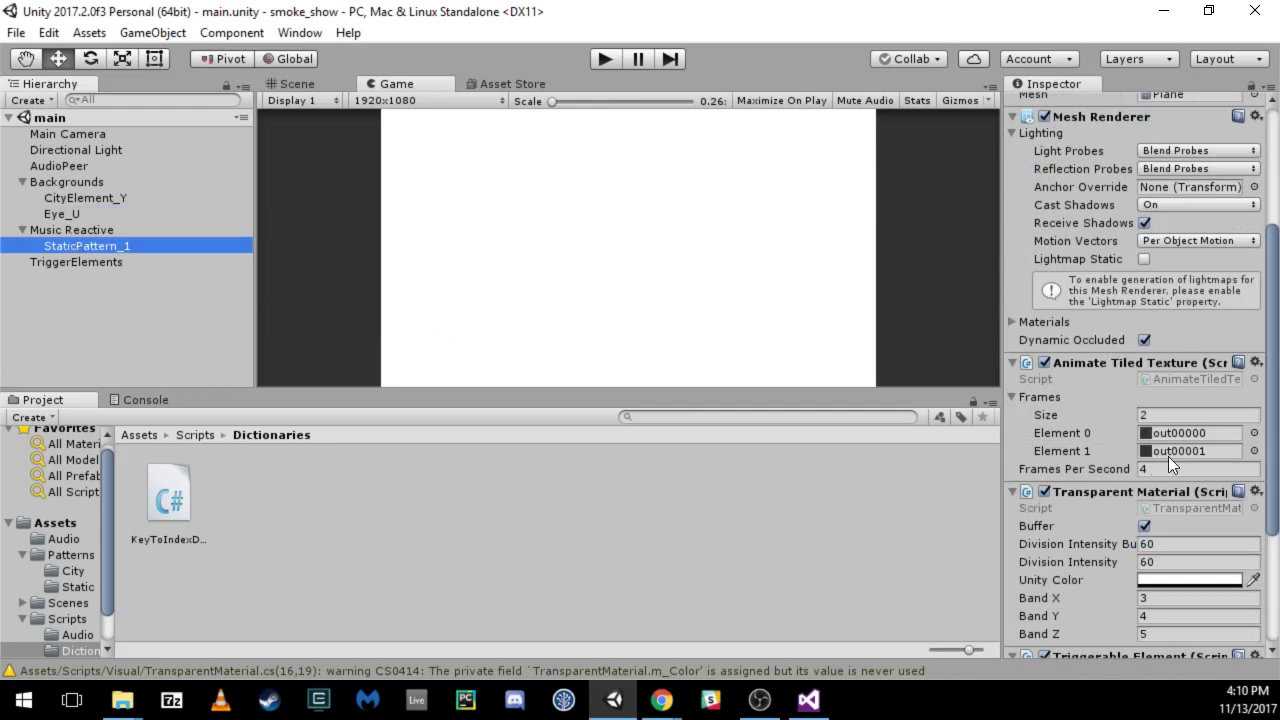
scroll(1168, 456, "down", 4)
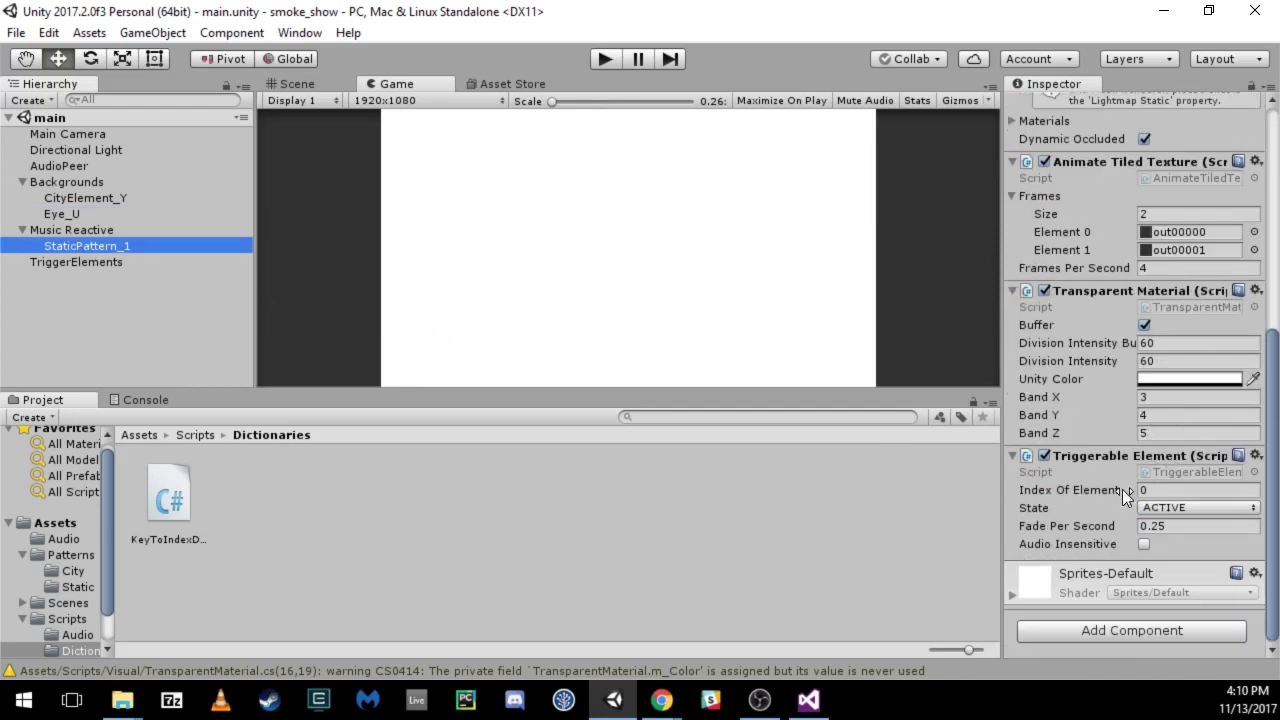
left_click(808, 700)
scroll(300, 310, "up", 5)
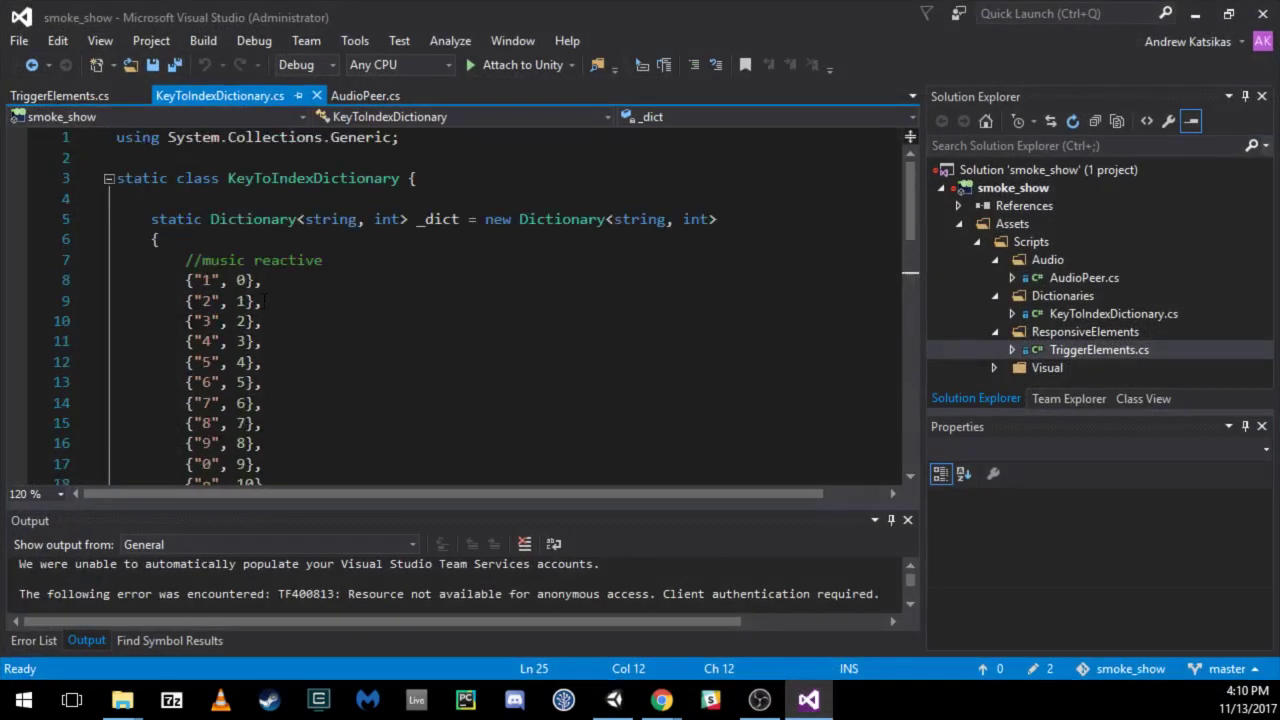
Look up the indexes of the 1 and 2 keys in KeyToIndexDictionary, and return to Unity.
left_click(211, 281)
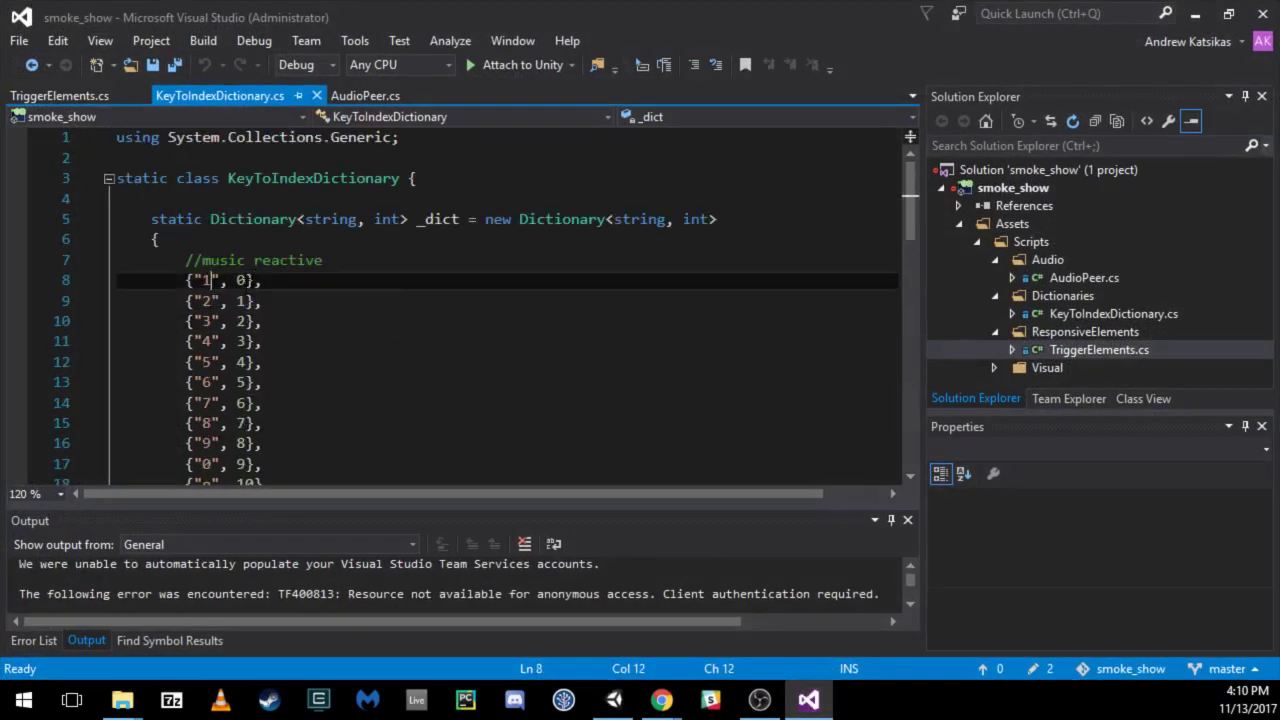
left_click(239, 301)
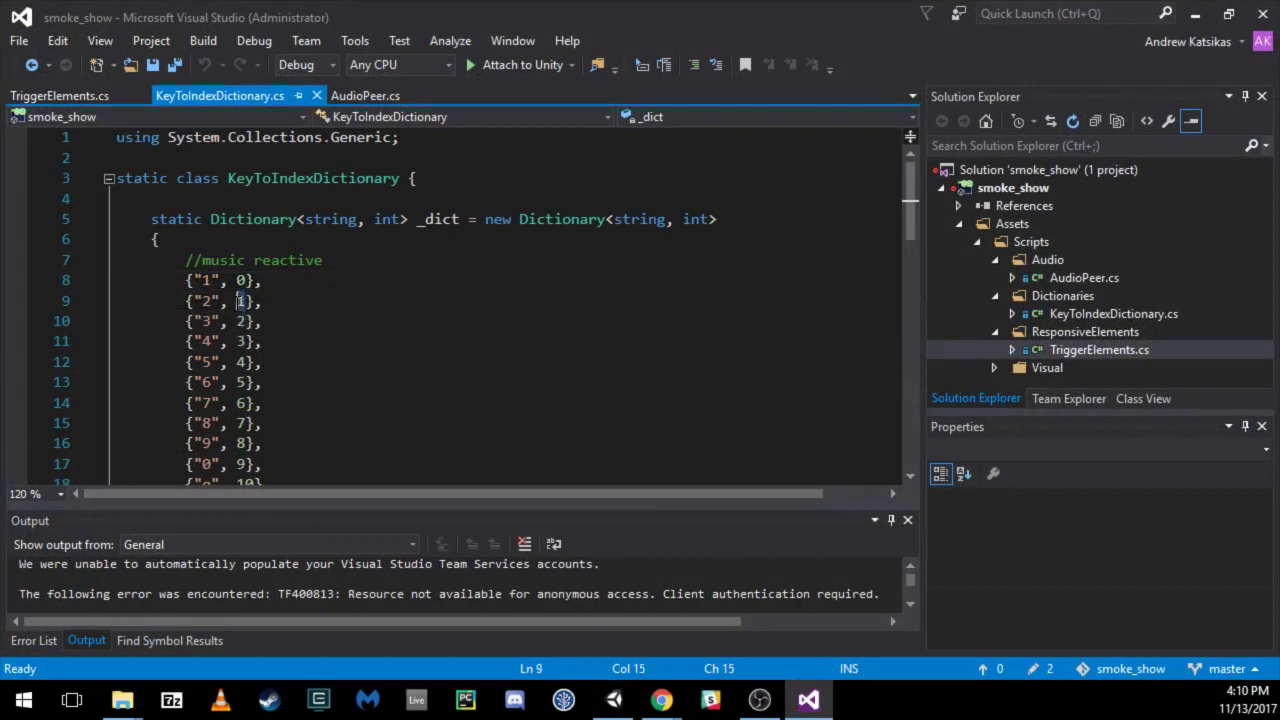
left_click(212, 301)
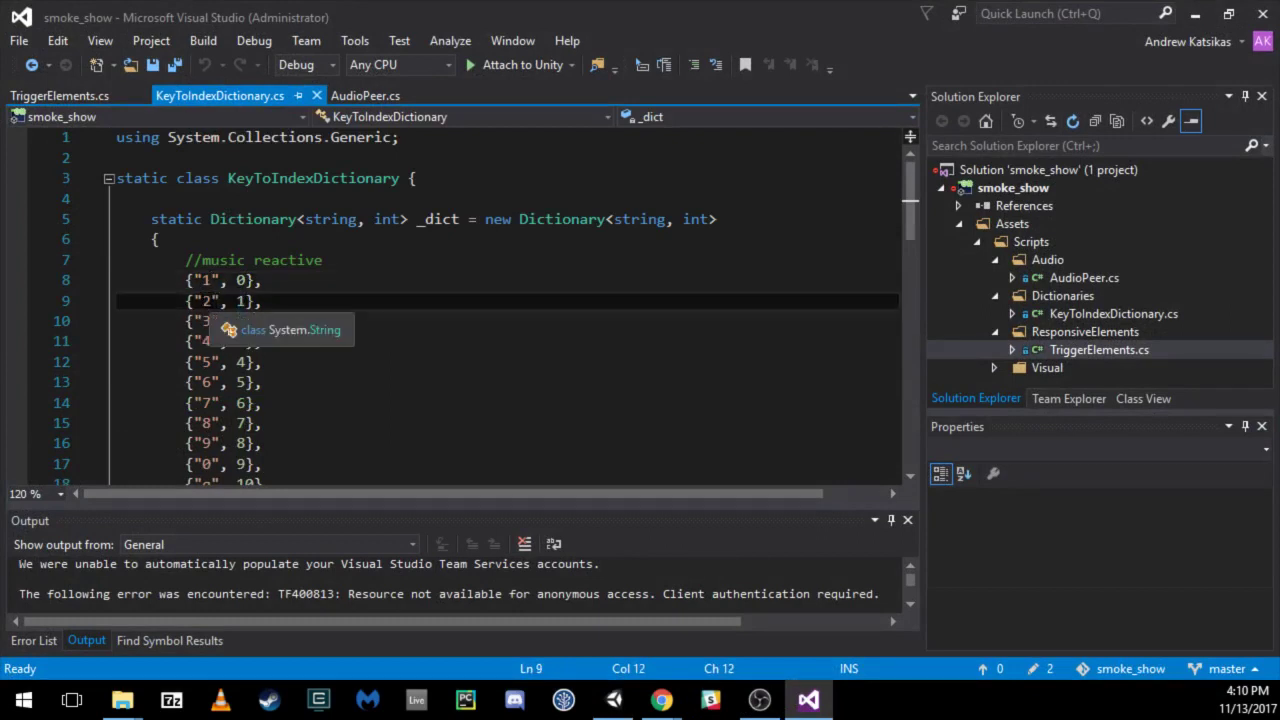
left_click(1195, 14)
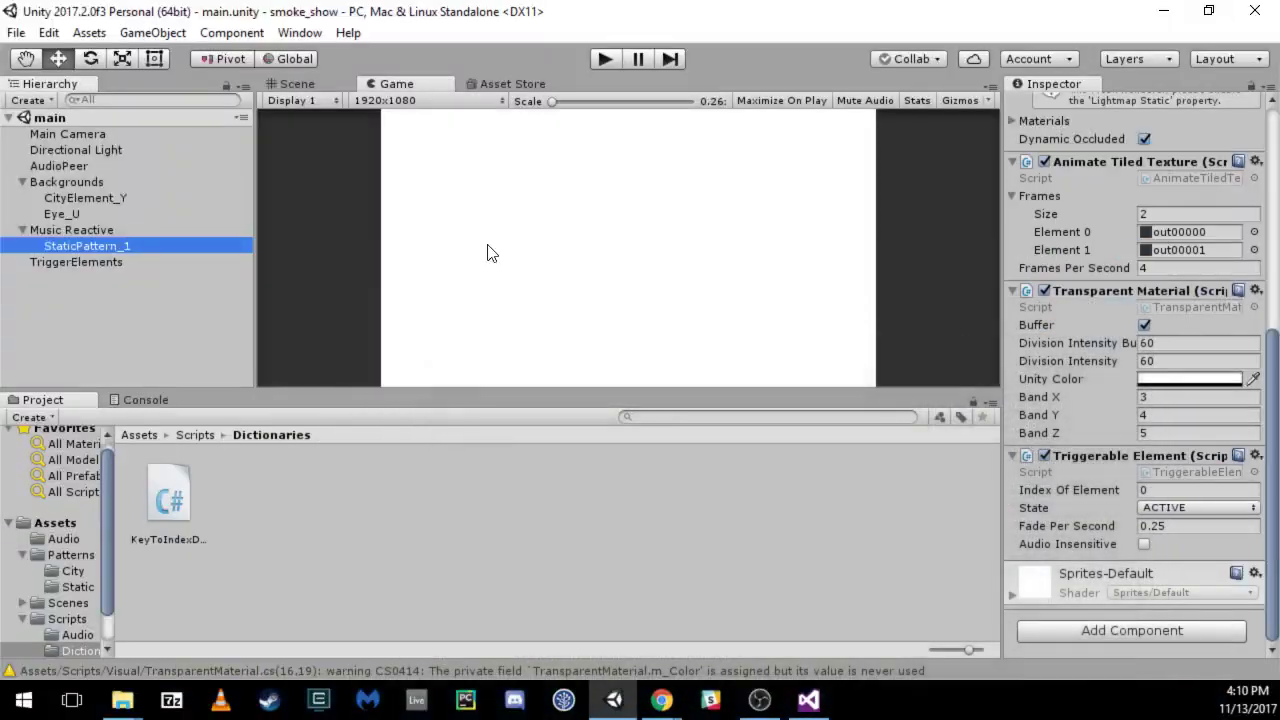
Duplicate StaticPattern_1 in the Music Reactive group.
left_click(57, 230)
left_click(69, 245)
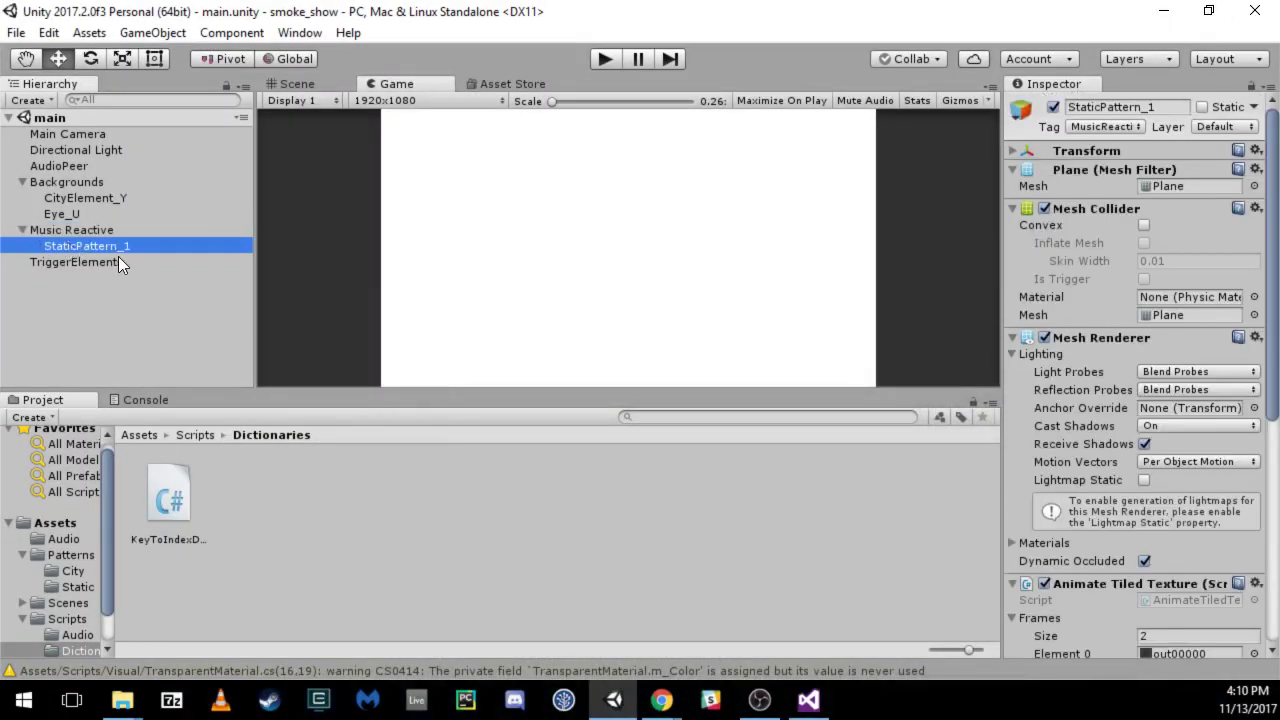
key("ctrl+d")
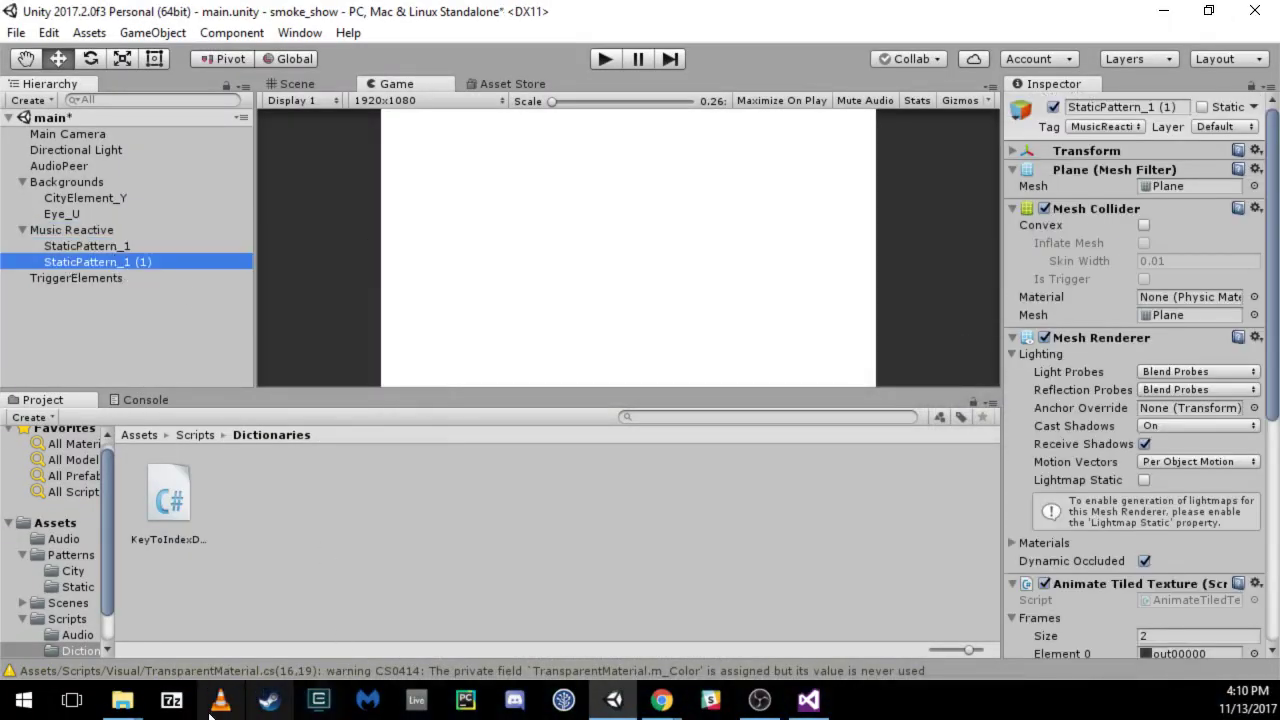
Switch to the eye folder in File Explorer and show its files in List view.
mouse_move(122, 700)
left_click(258, 610)
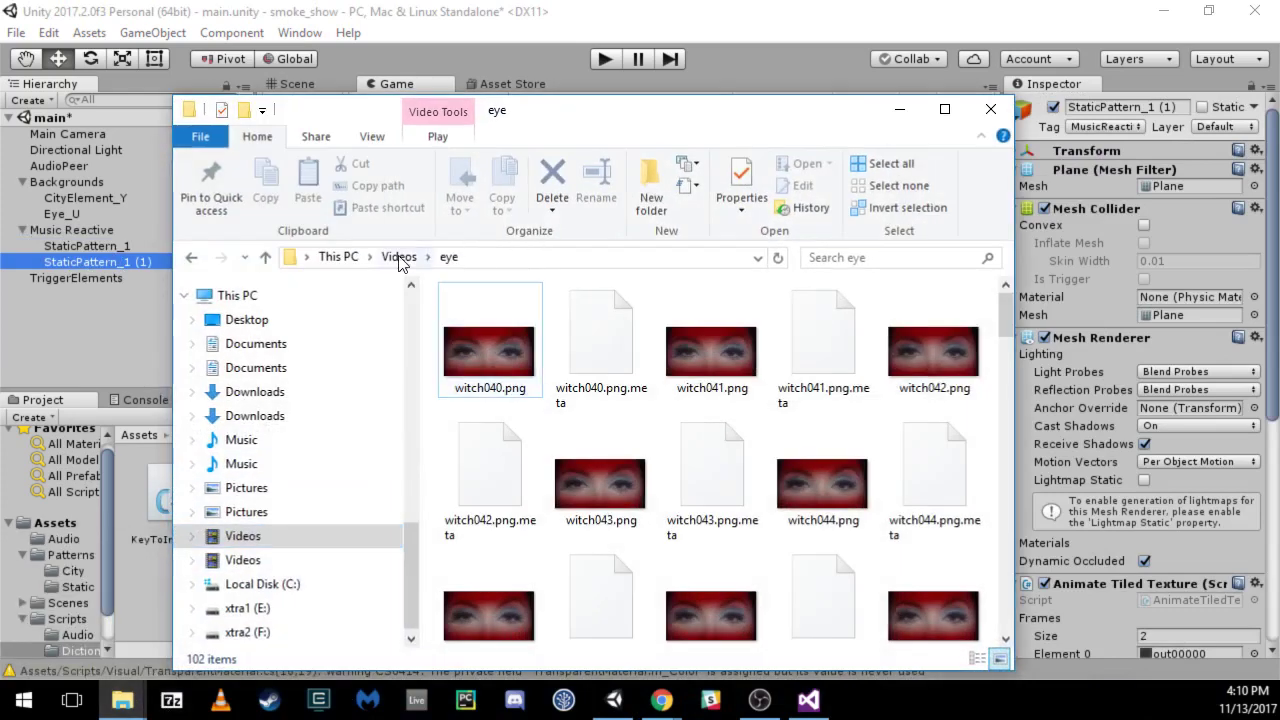
right_click(927, 288)
mouse_move(963, 300)
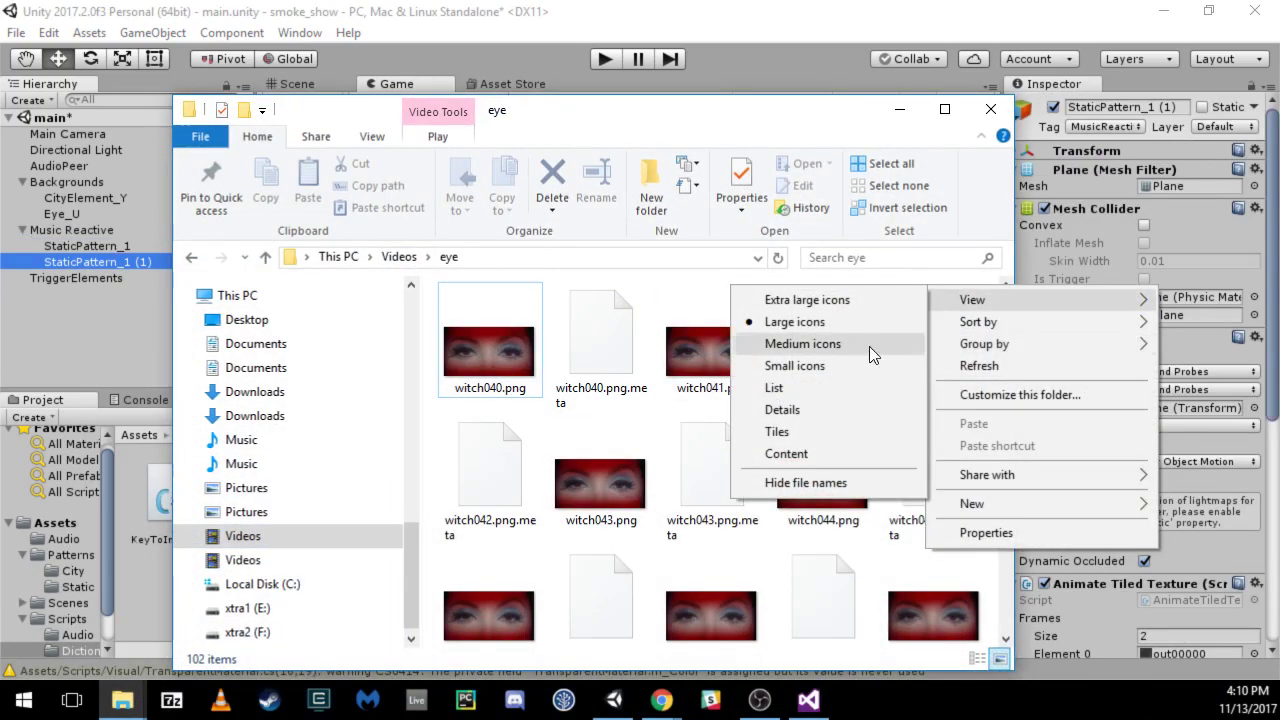
left_click(798, 392)
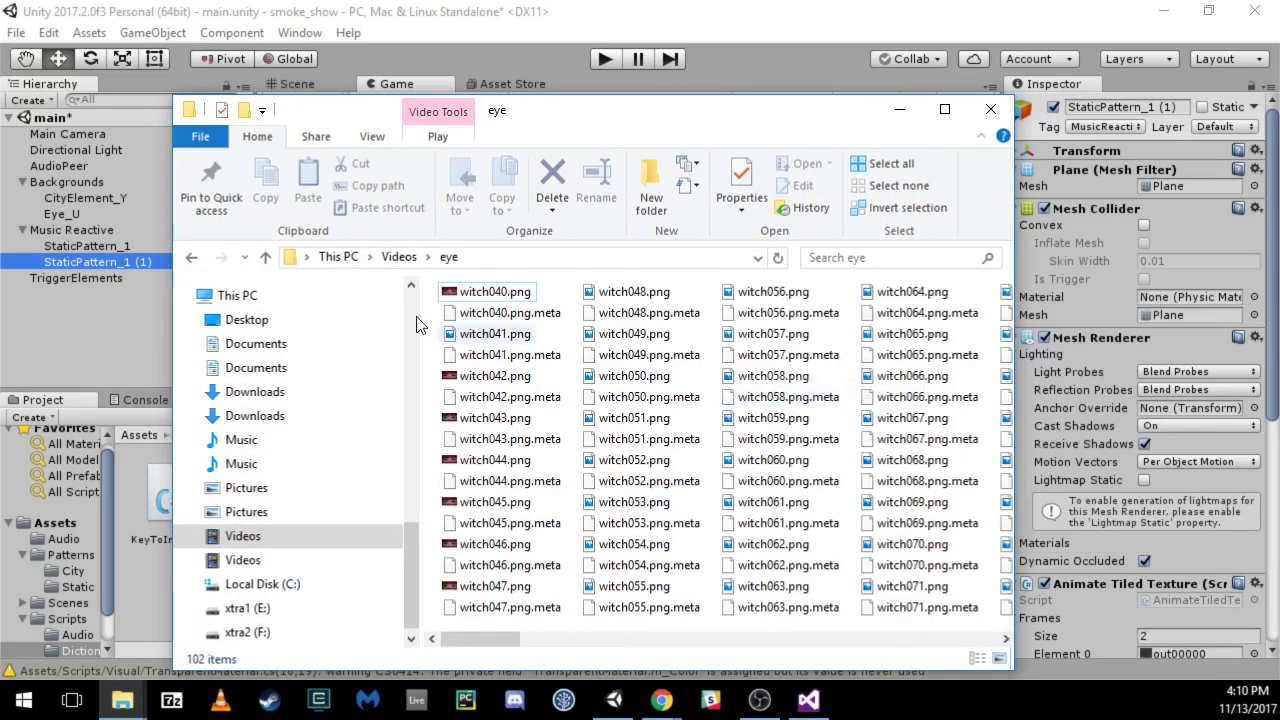
Open the waterfall folder in Videos, show its files in Details view and sort them by type.
left_click(406, 259)
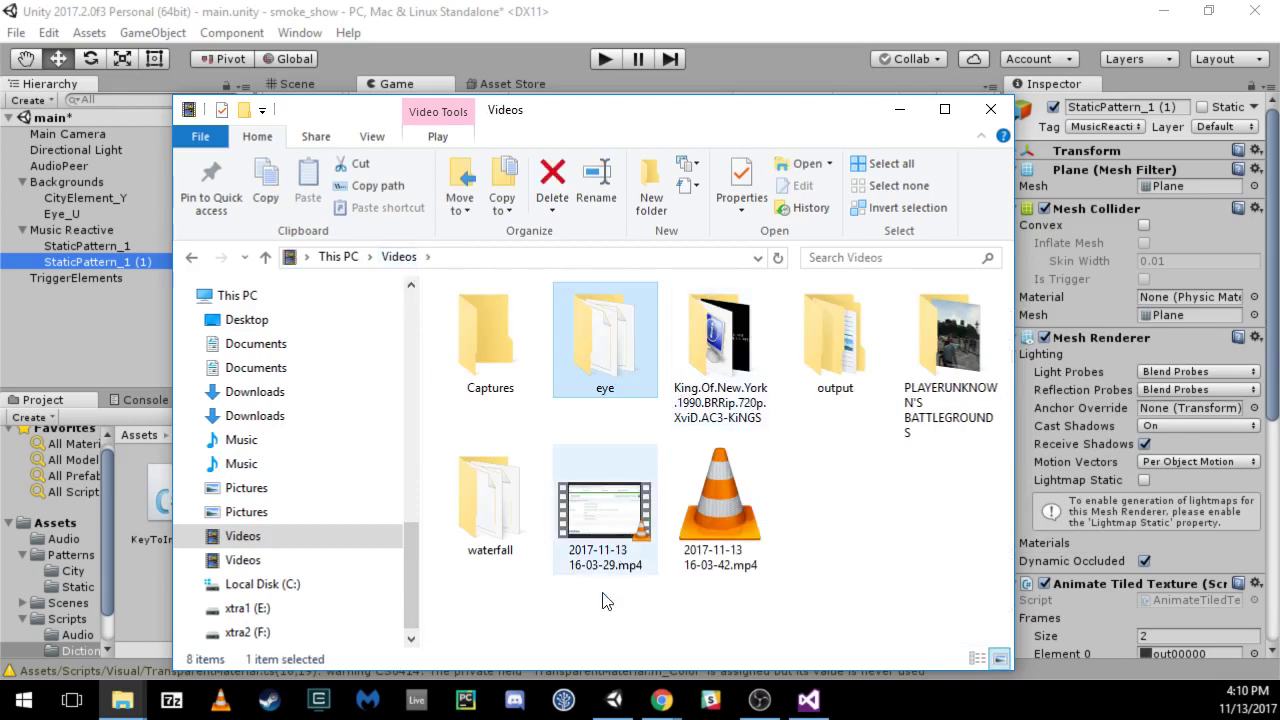
double_click(477, 500)
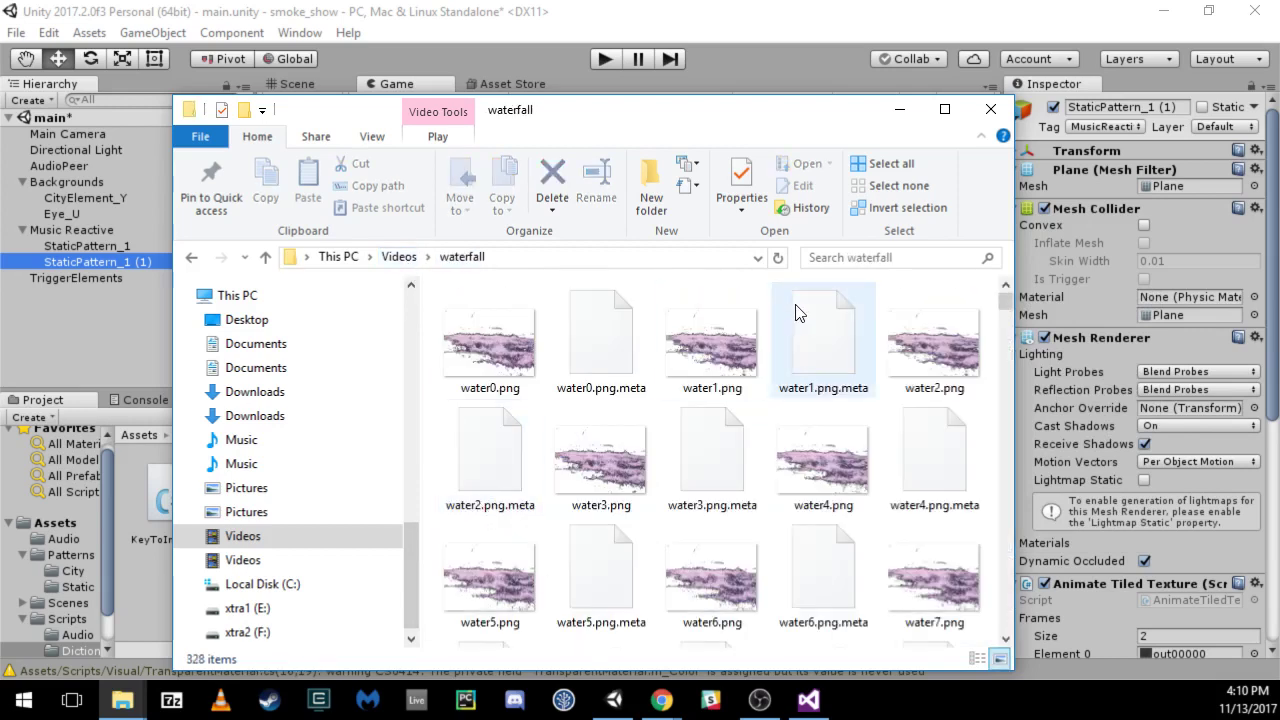
right_click(913, 282)
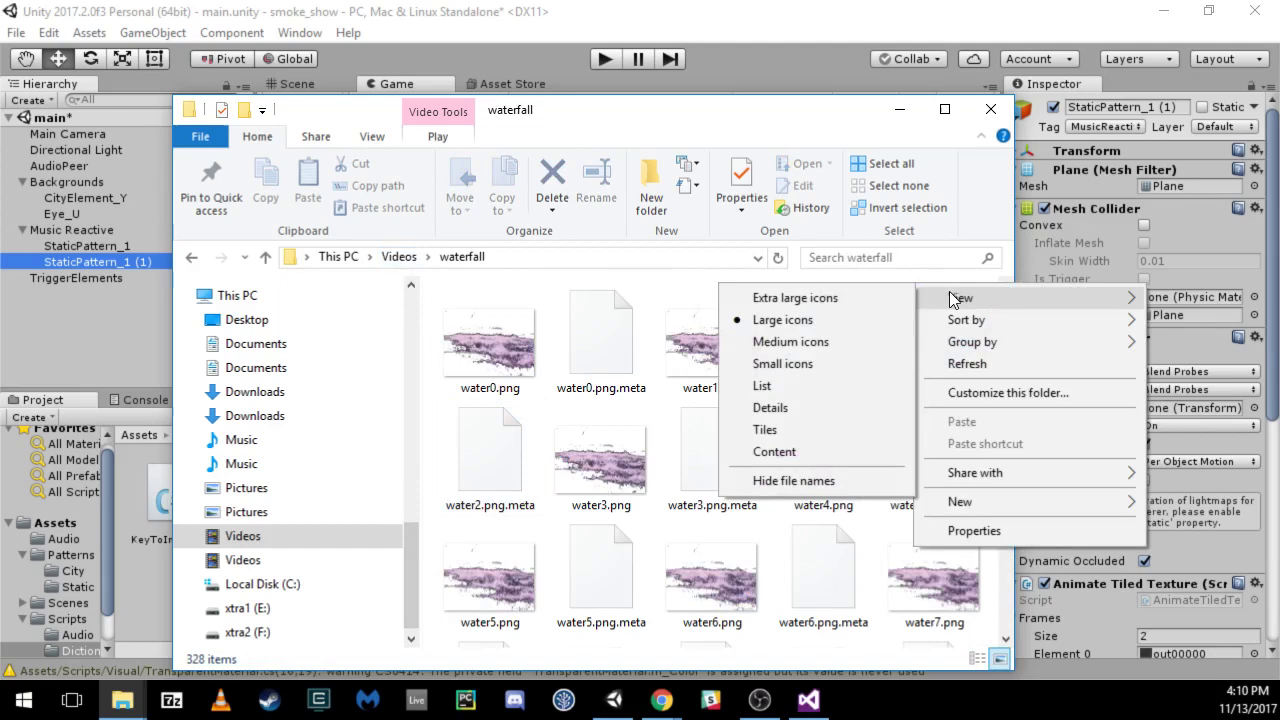
left_click(786, 389)
right_click(855, 273)
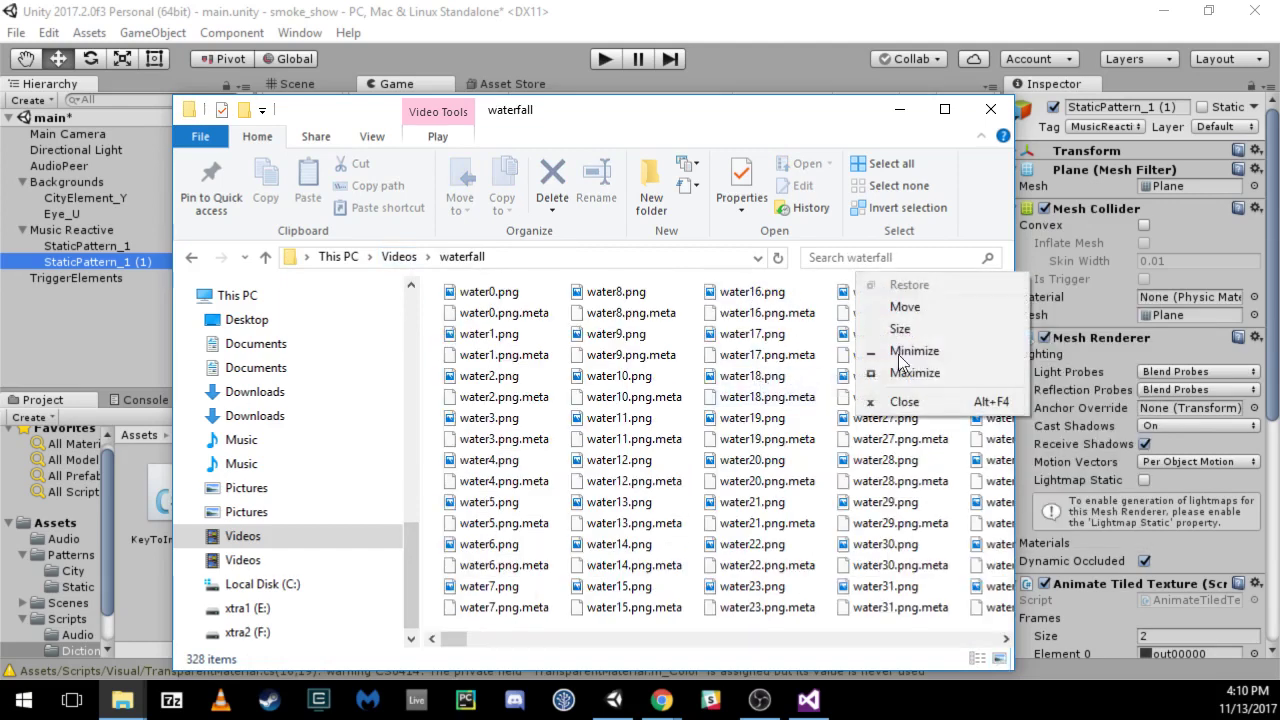
right_click(820, 282)
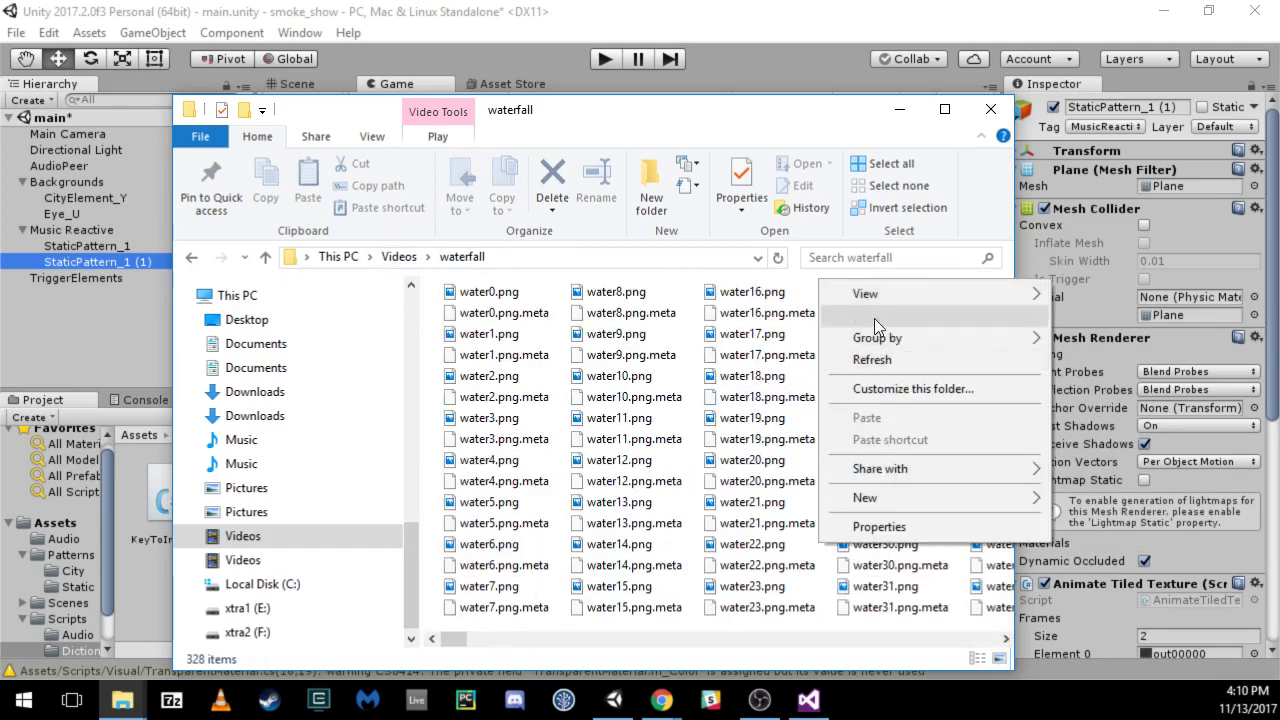
mouse_move(876, 300)
left_click(1107, 402)
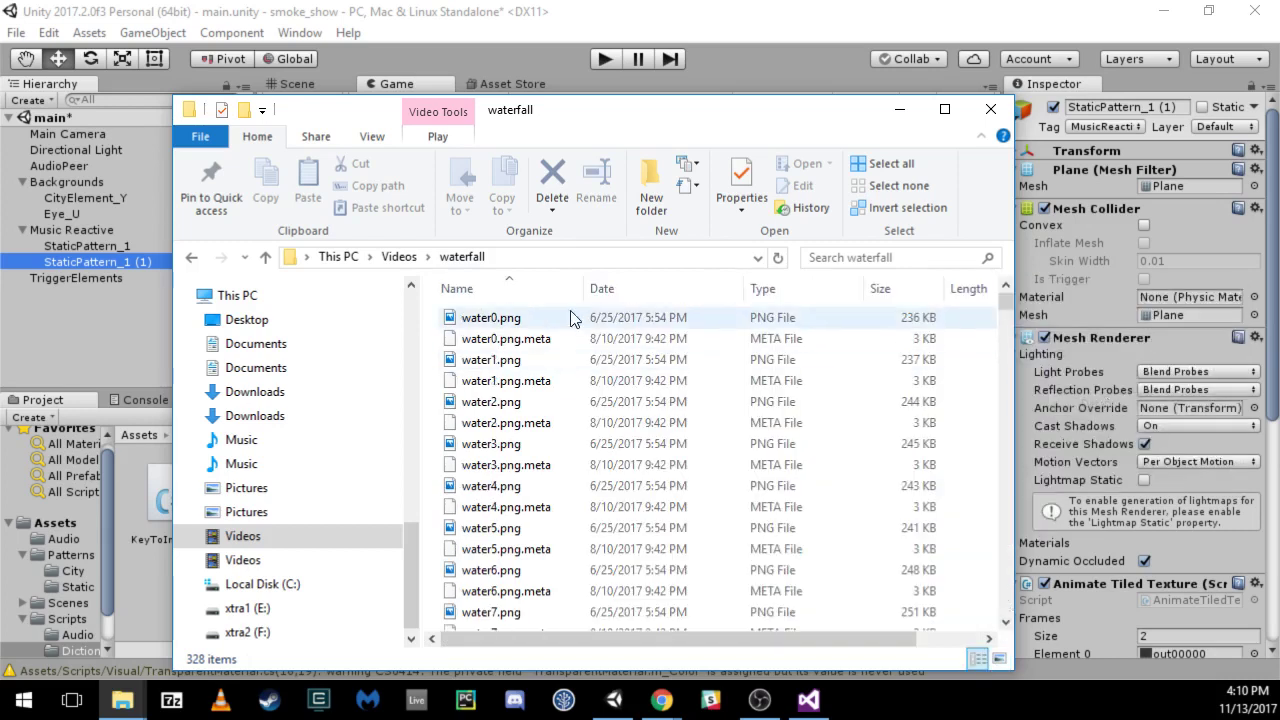
left_click(519, 290)
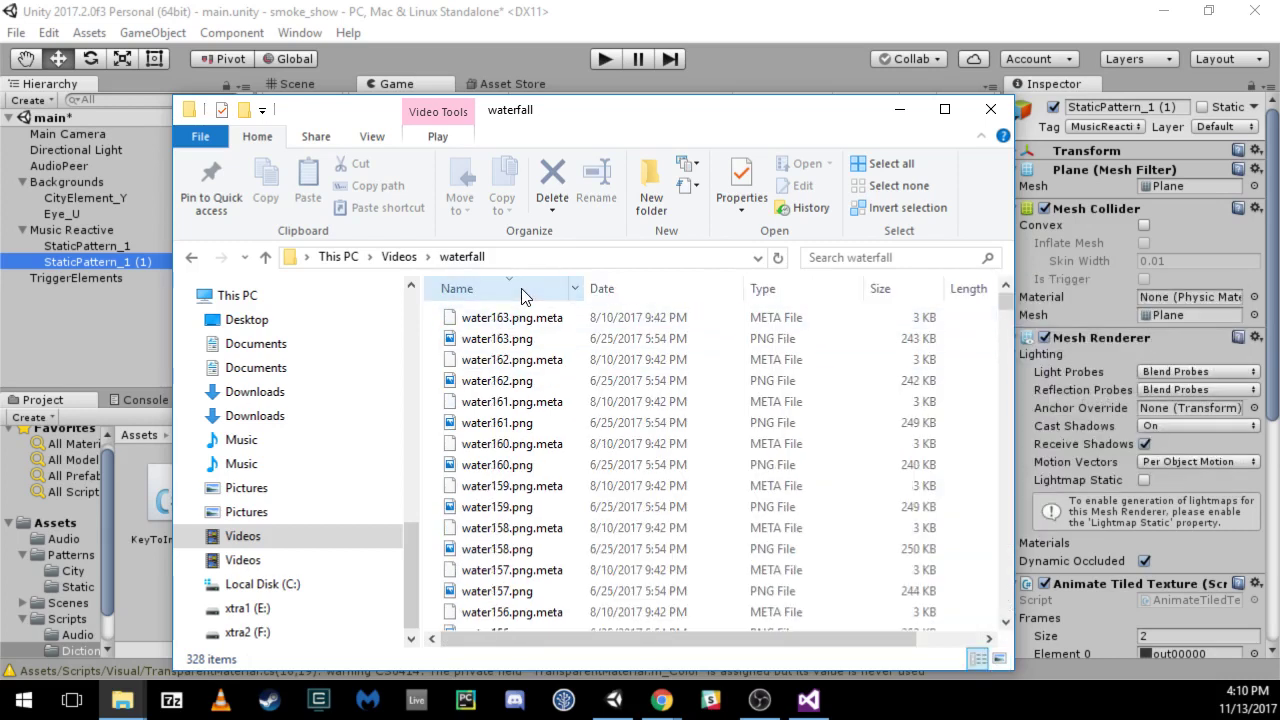
left_click(792, 287)
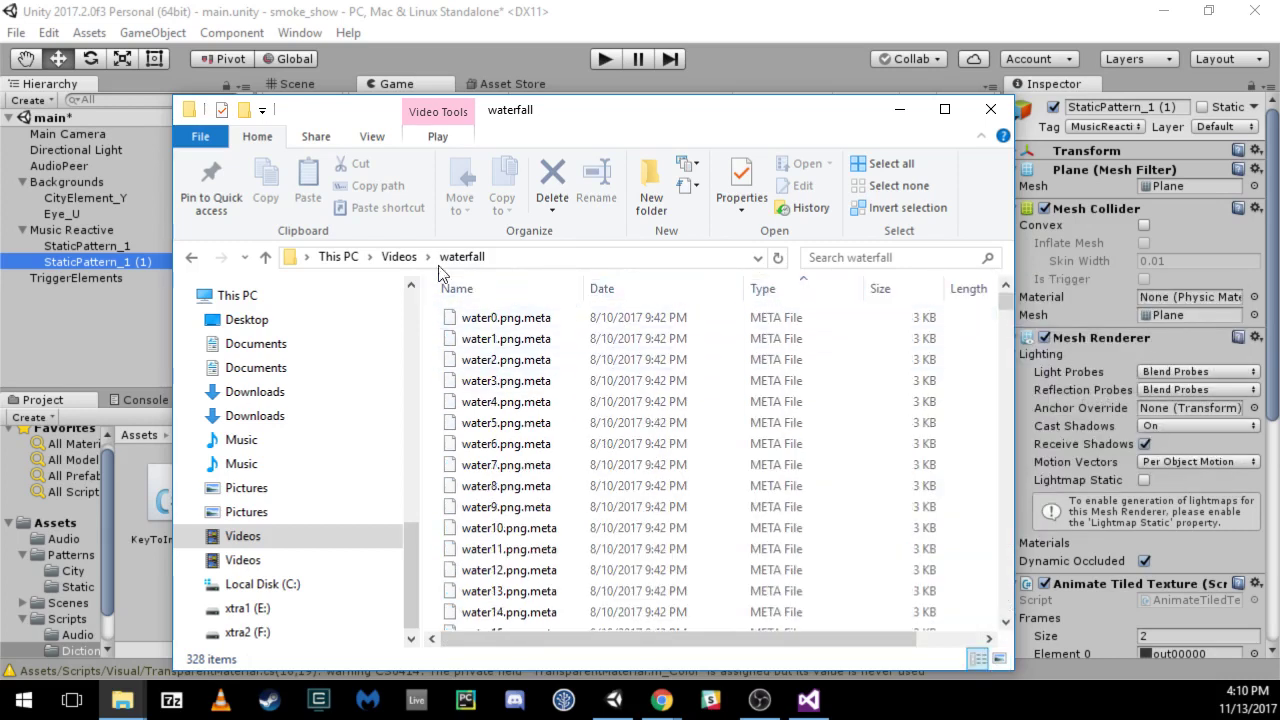
Show the eye folder's files in Details view sorted by type, and return to Unity.
left_click(400, 257)
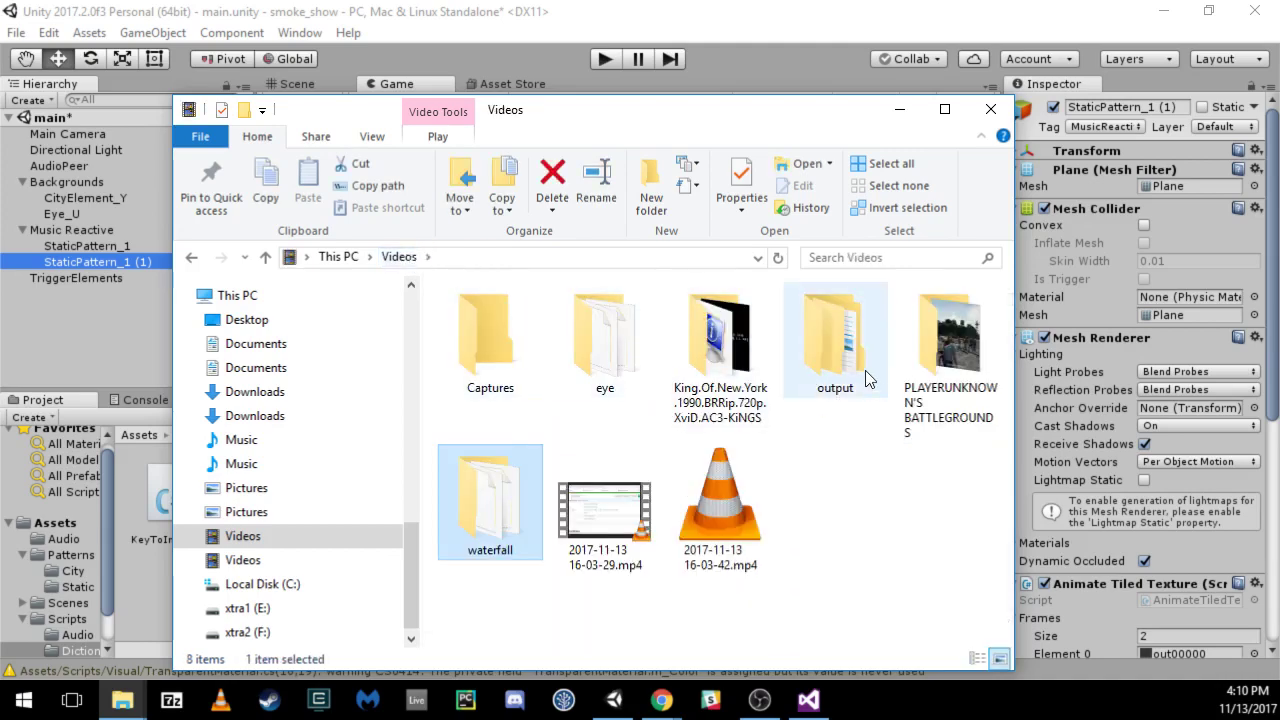
double_click(605, 335)
right_click(841, 288)
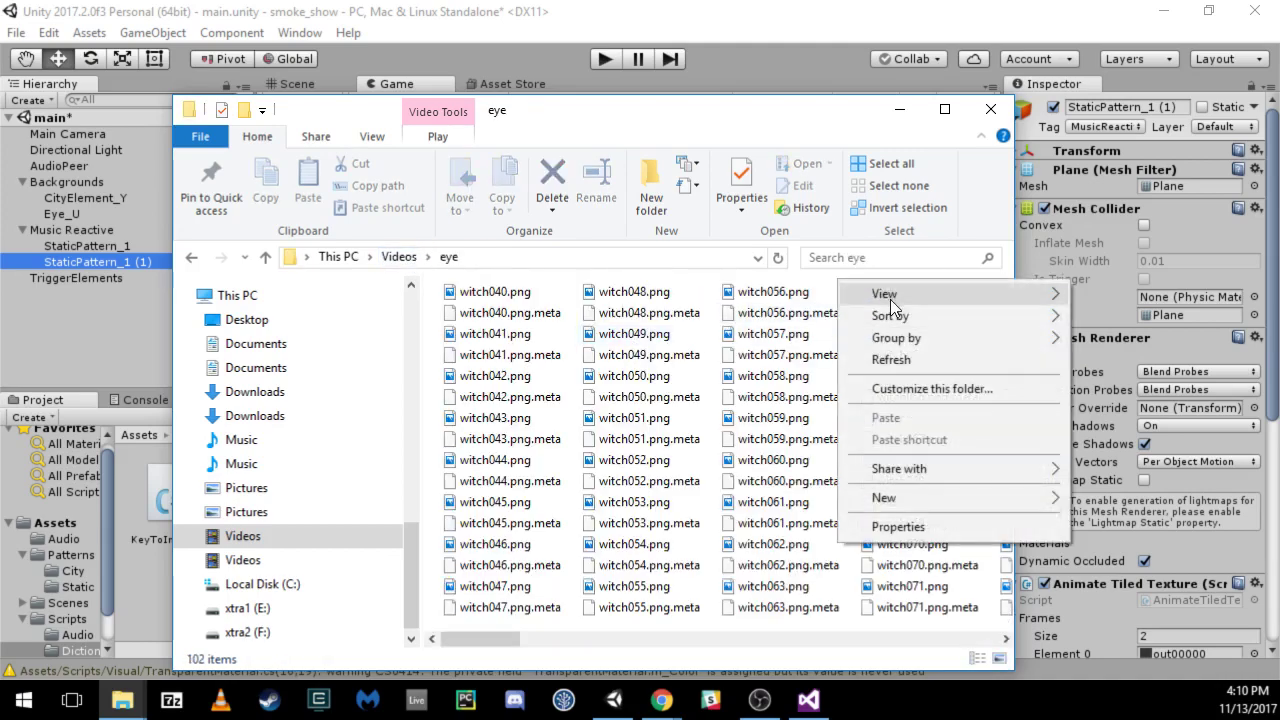
mouse_move(886, 293)
left_click(1105, 400)
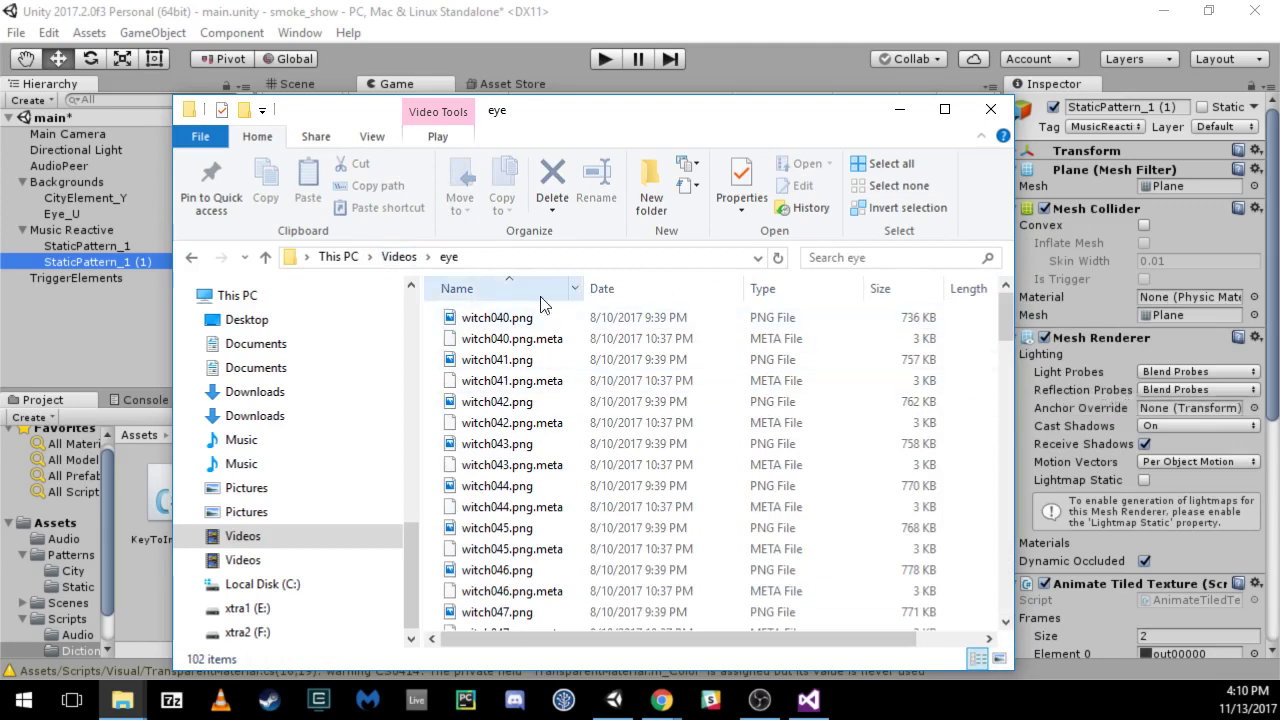
left_click(801, 284)
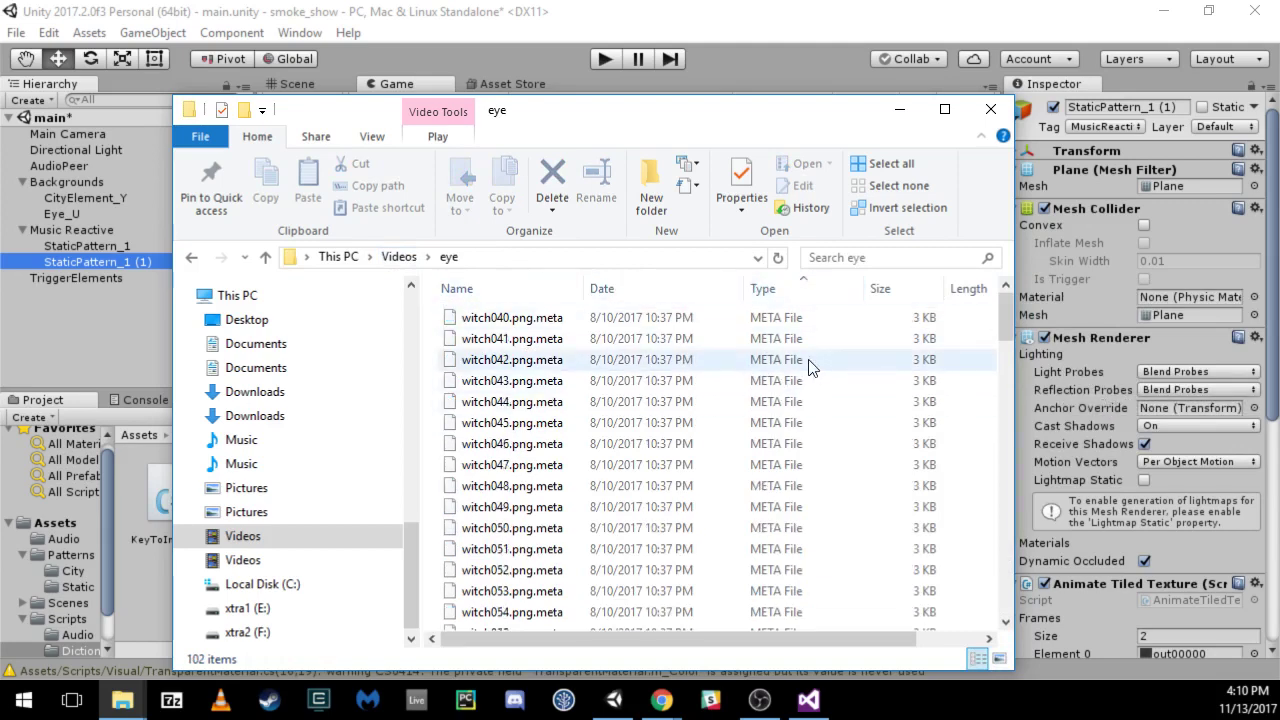
left_click(520, 15)
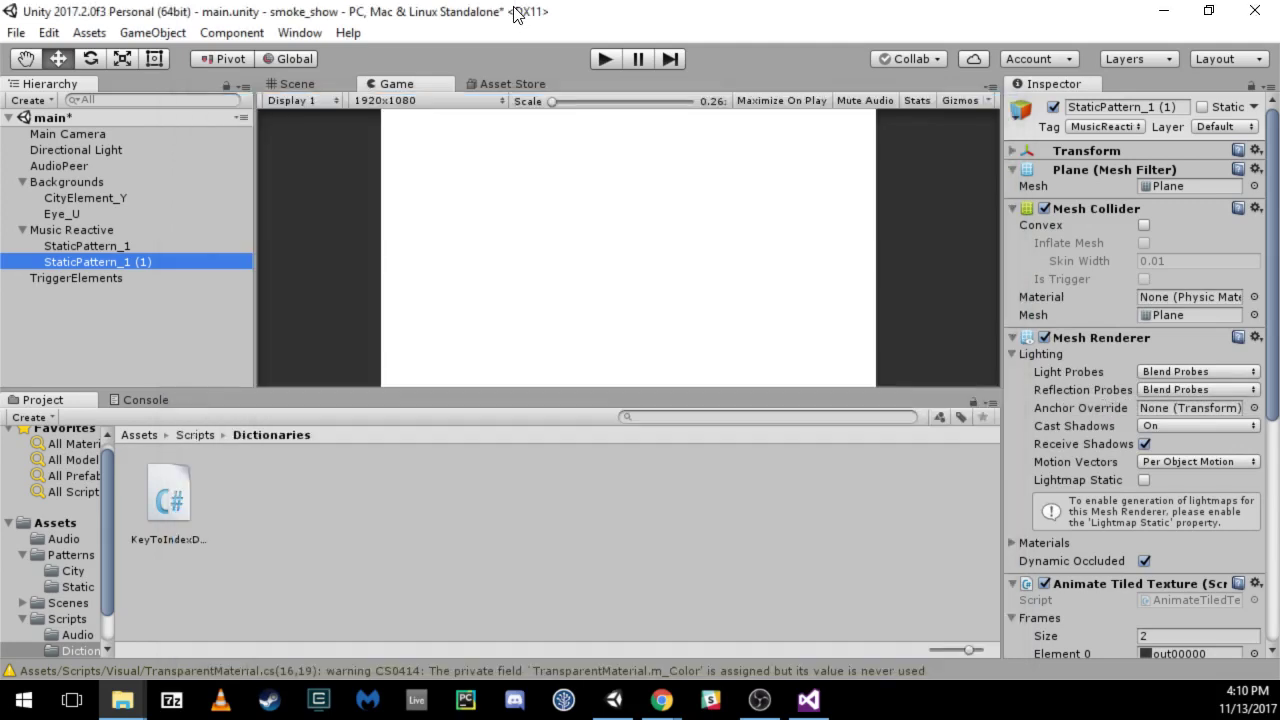
Rename the duplicated StaticPattern_1 object as Waterfall_2.
left_click(107, 277)
left_click(104, 264)
key("F2")
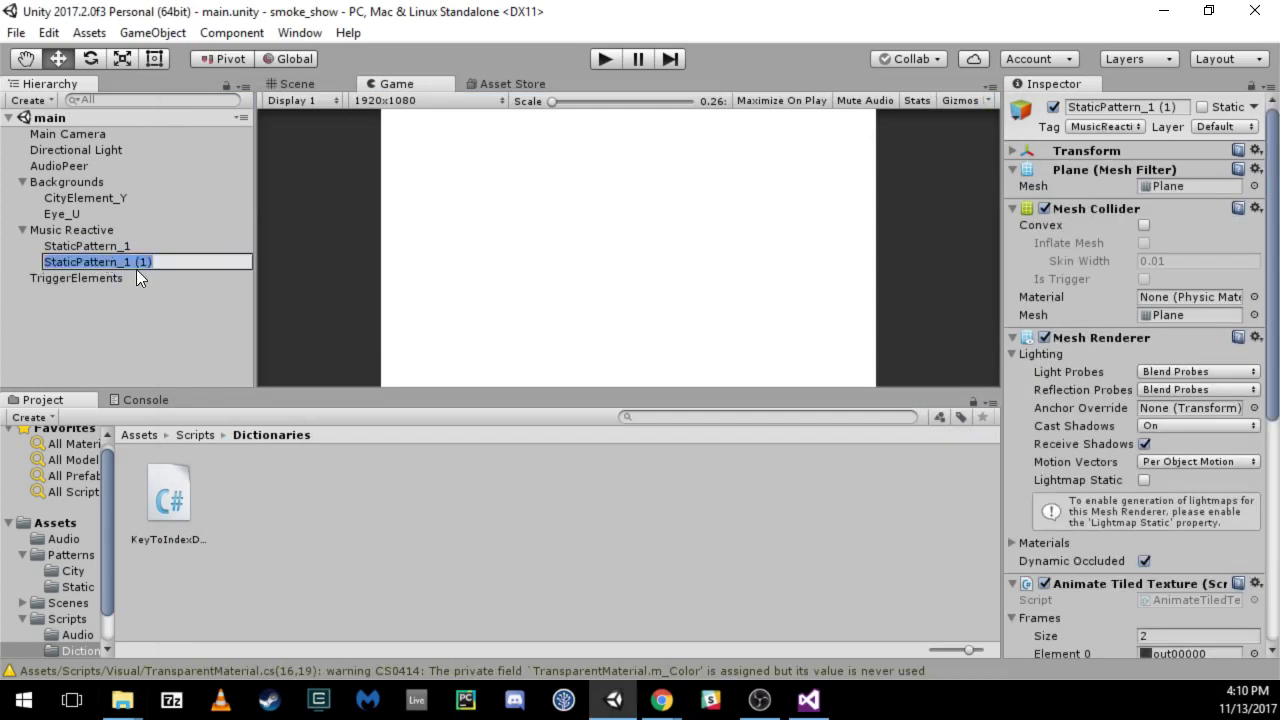
type("Waterfall")
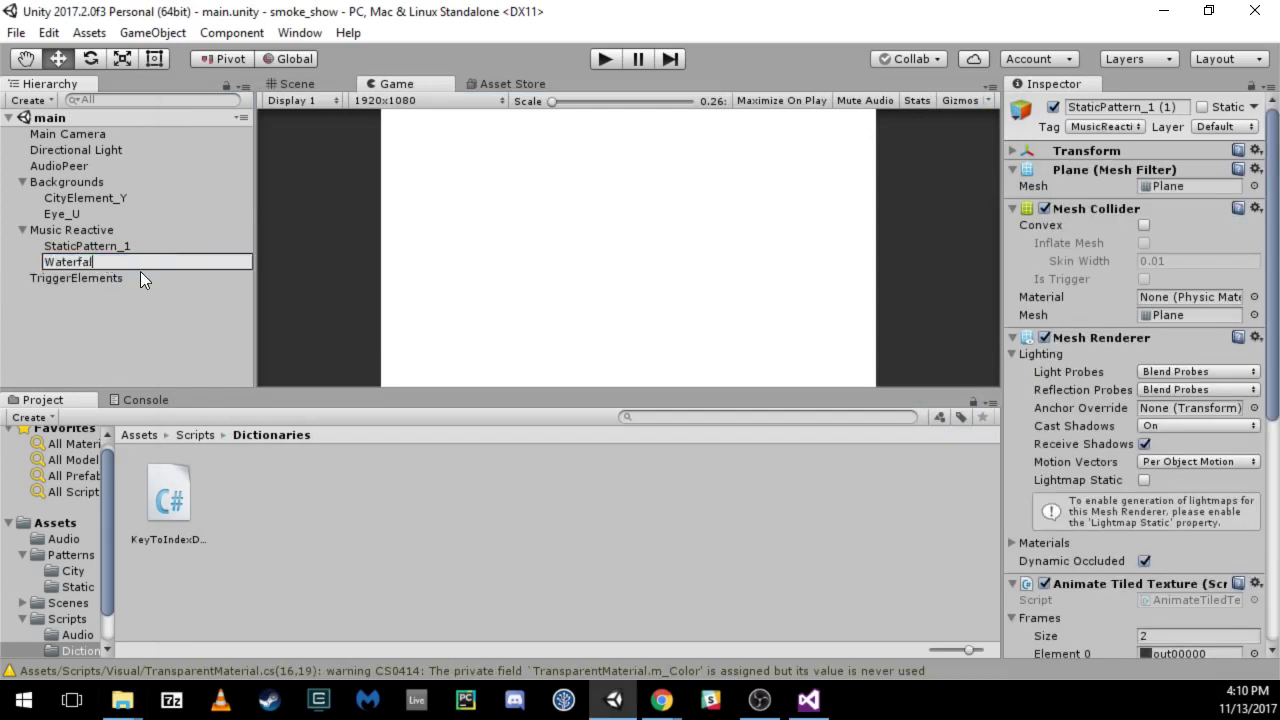
type("_2")
key("Return")
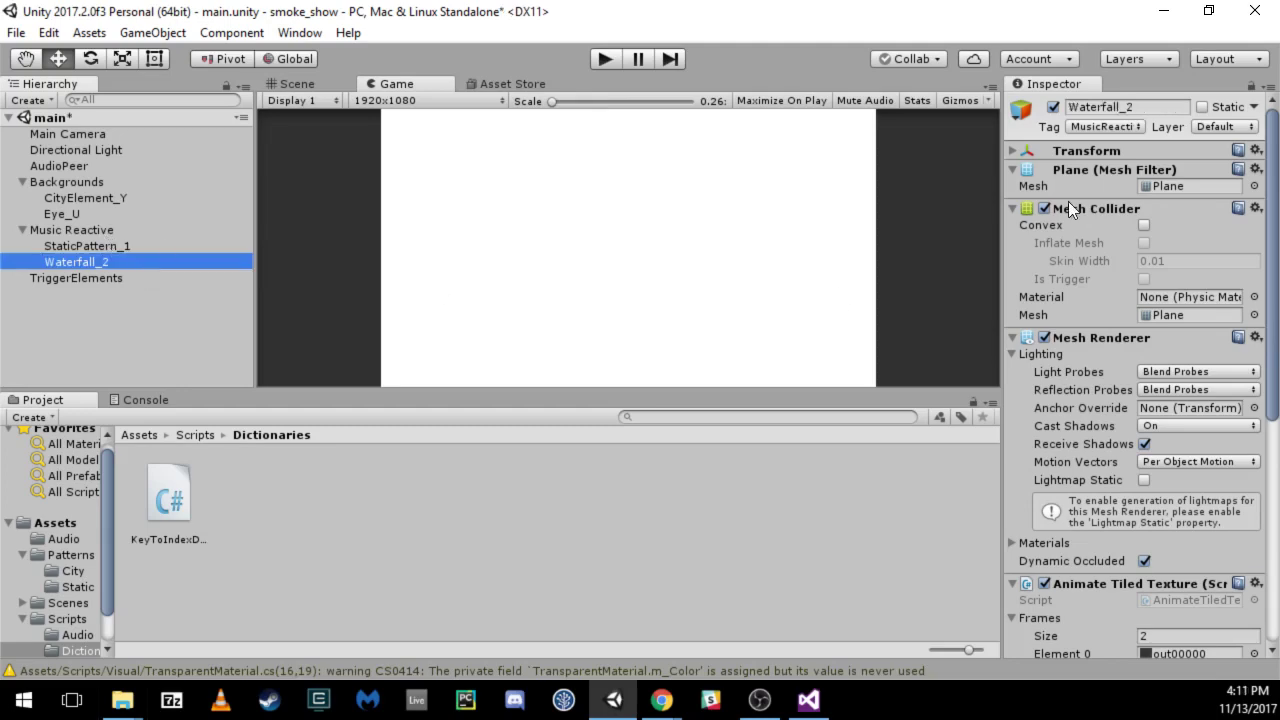
Set the Frames Size of Waterfall_2's Animate Tiled Texture to 0, and save the scene.
scroll(1128, 197, "down", 3)
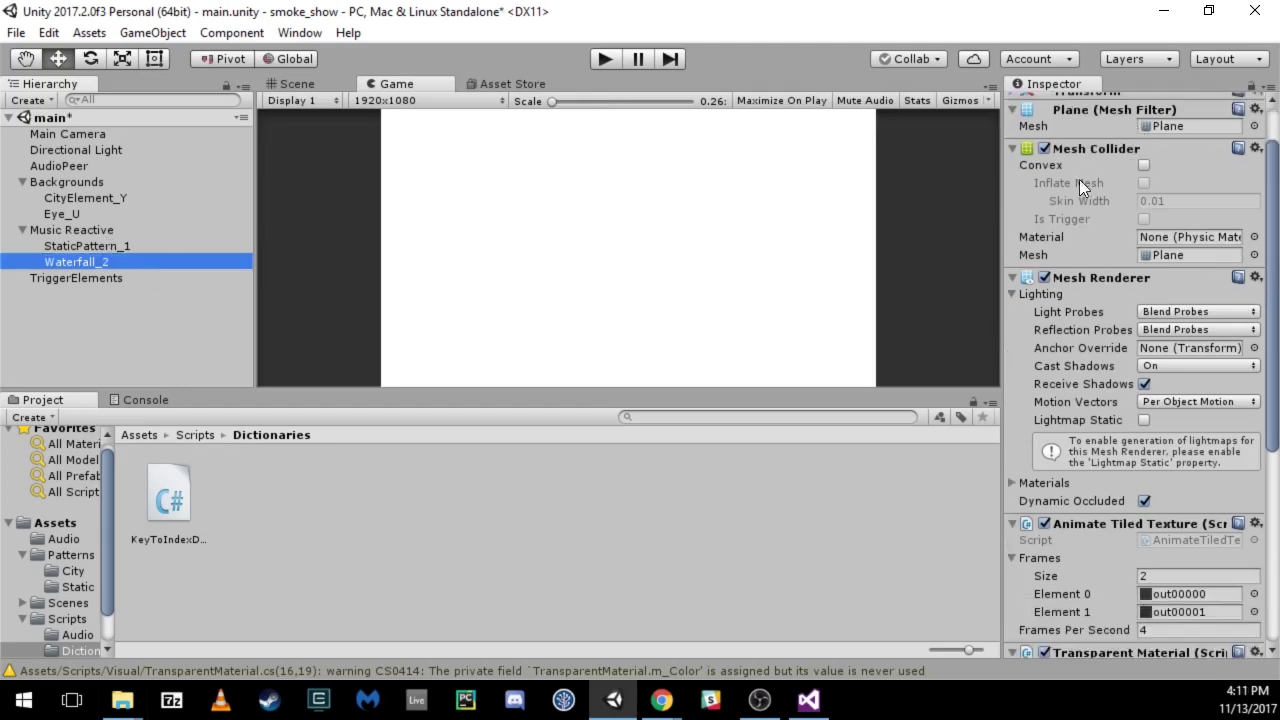
scroll(1108, 325, "down", 5)
left_click(1166, 273)
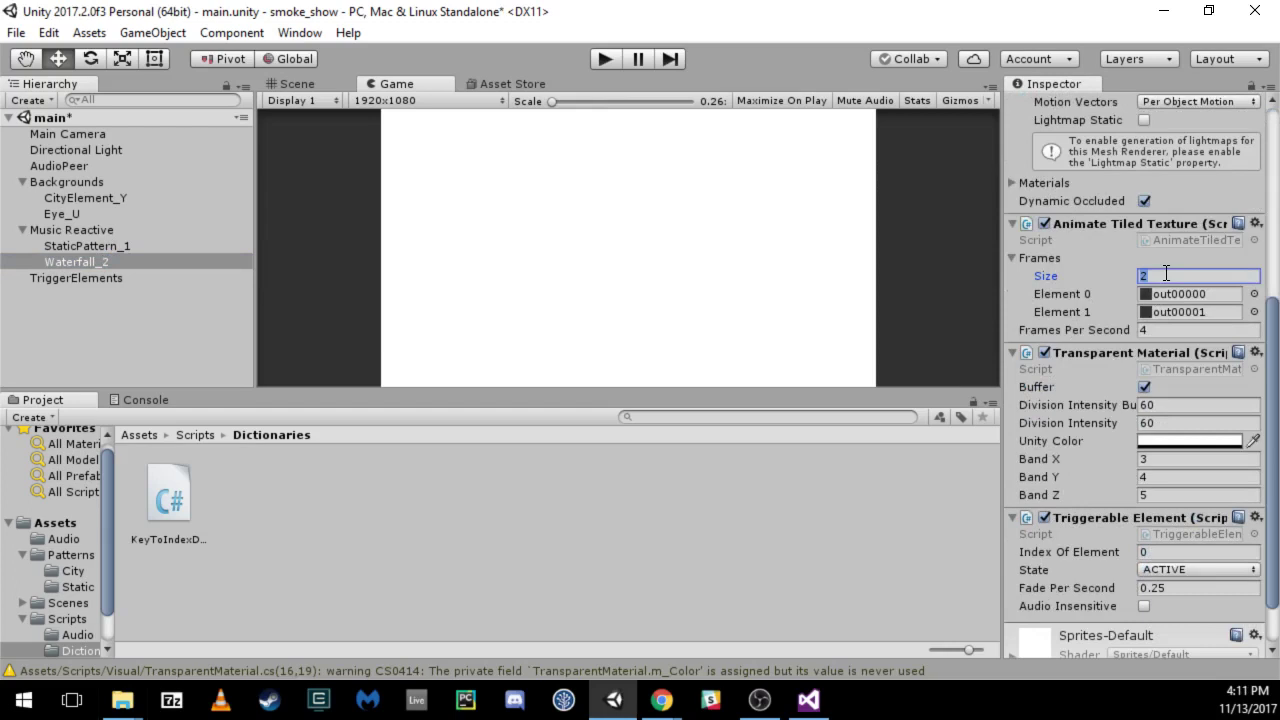
key("Return")
key("ctrl+s")
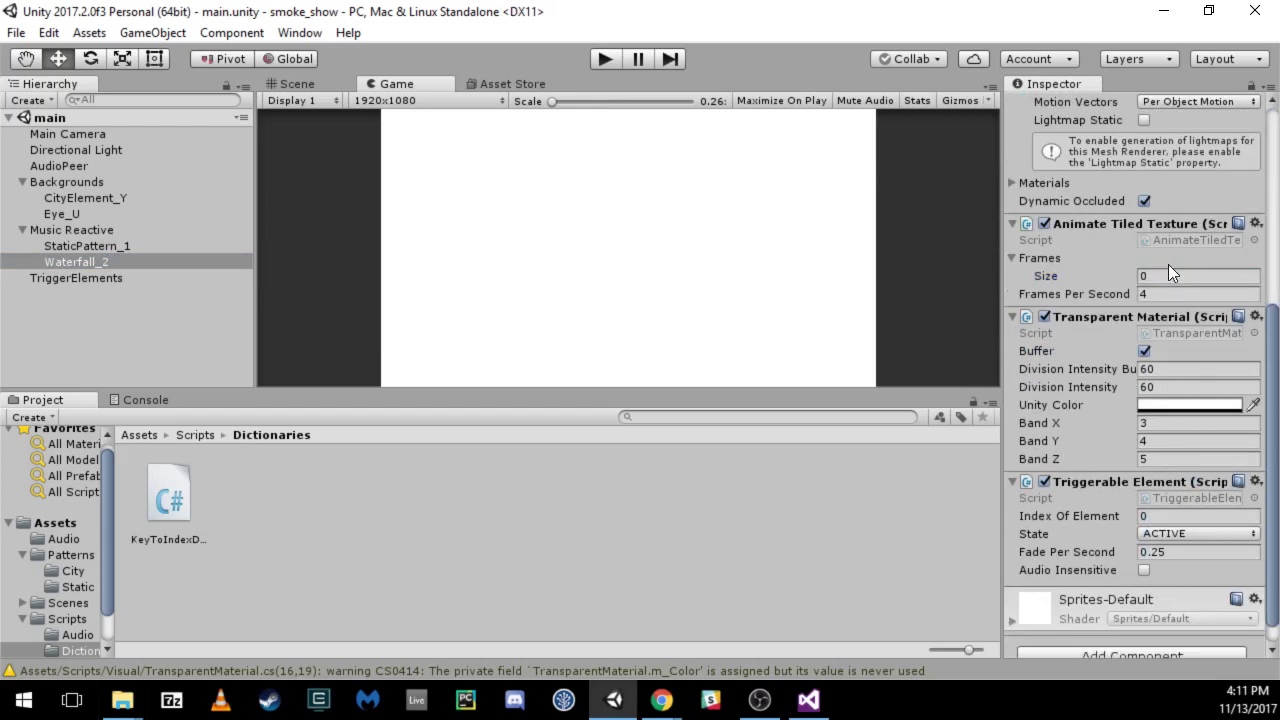
Set Waterfall_2's State to INACTIVE and its Index Of Element to 1, and save the scene.
left_click(1171, 533)
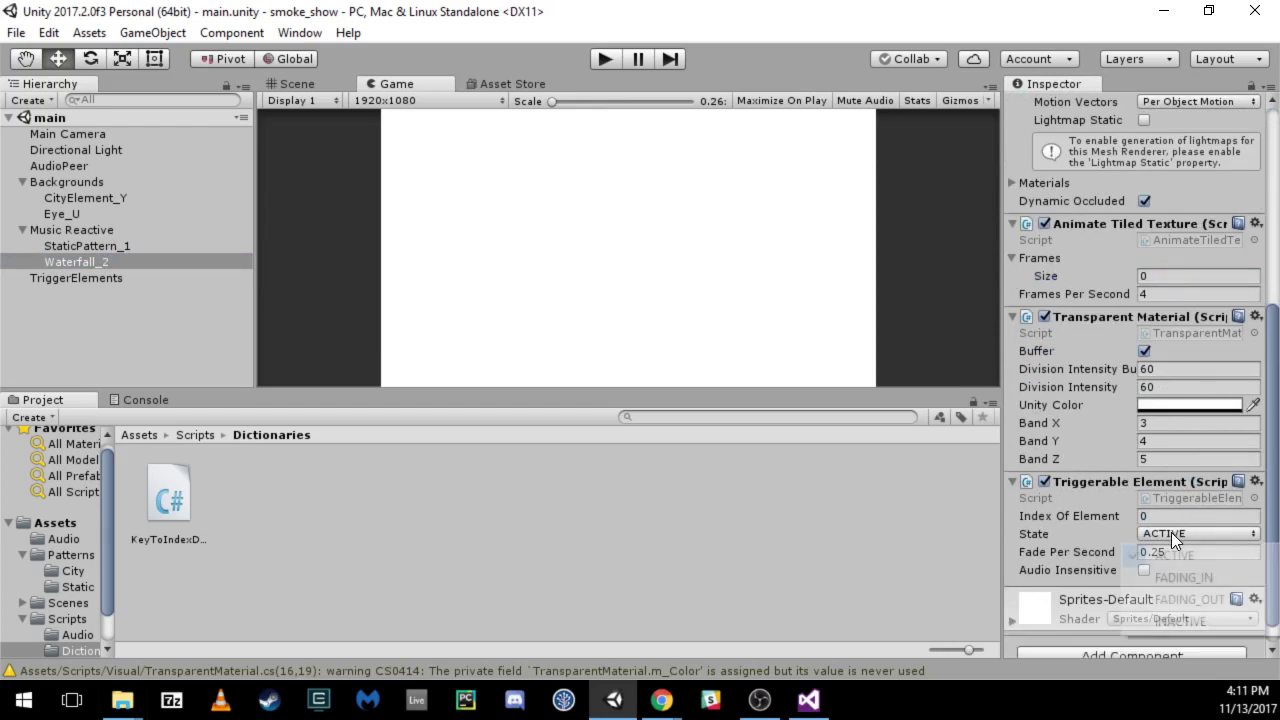
left_click(1188, 618)
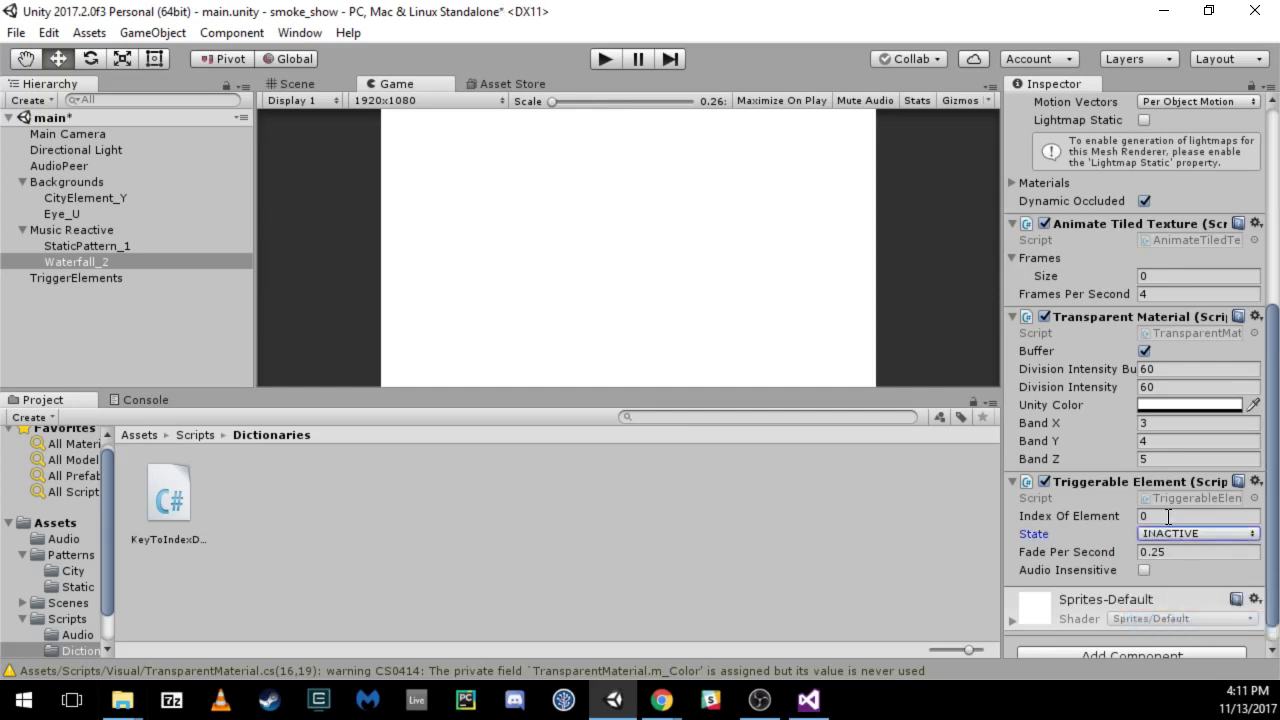
left_click(1181, 516)
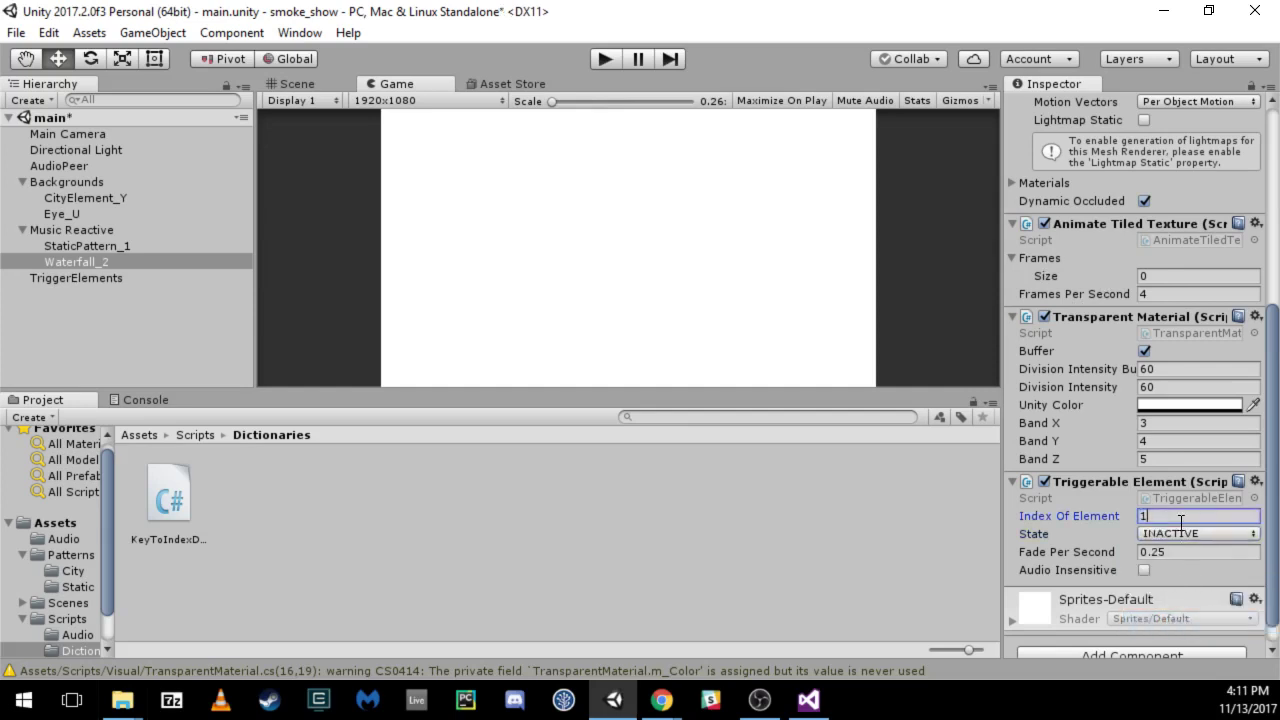
key("Tab")
key("ctrl+s")
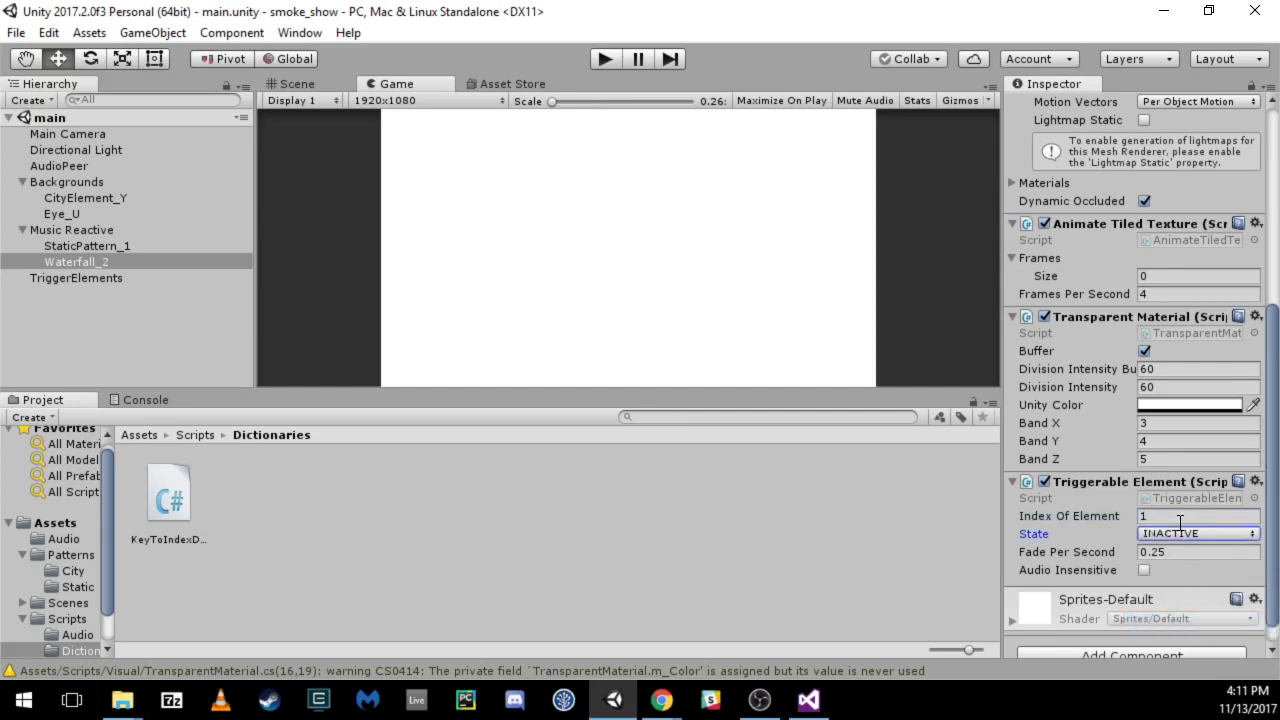
Create a folder named Eye inside Assets > Patterns.
left_click(138, 435)
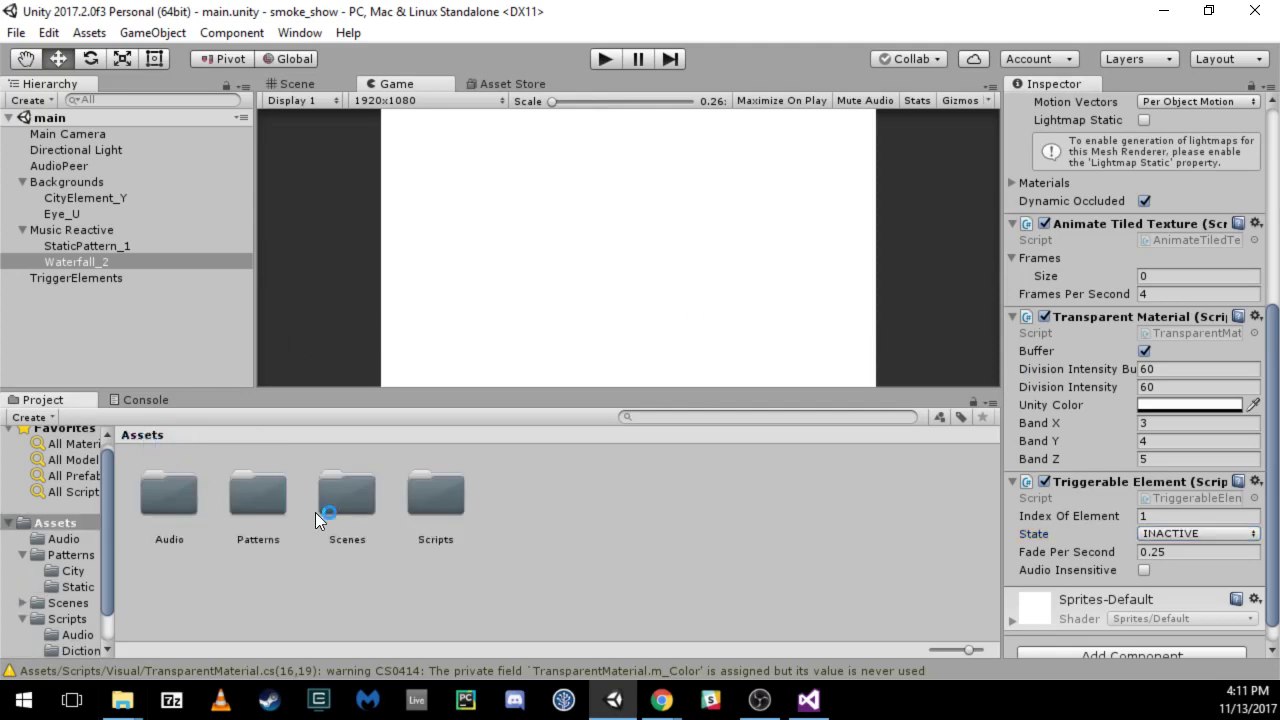
double_click(266, 500)
right_click(371, 489)
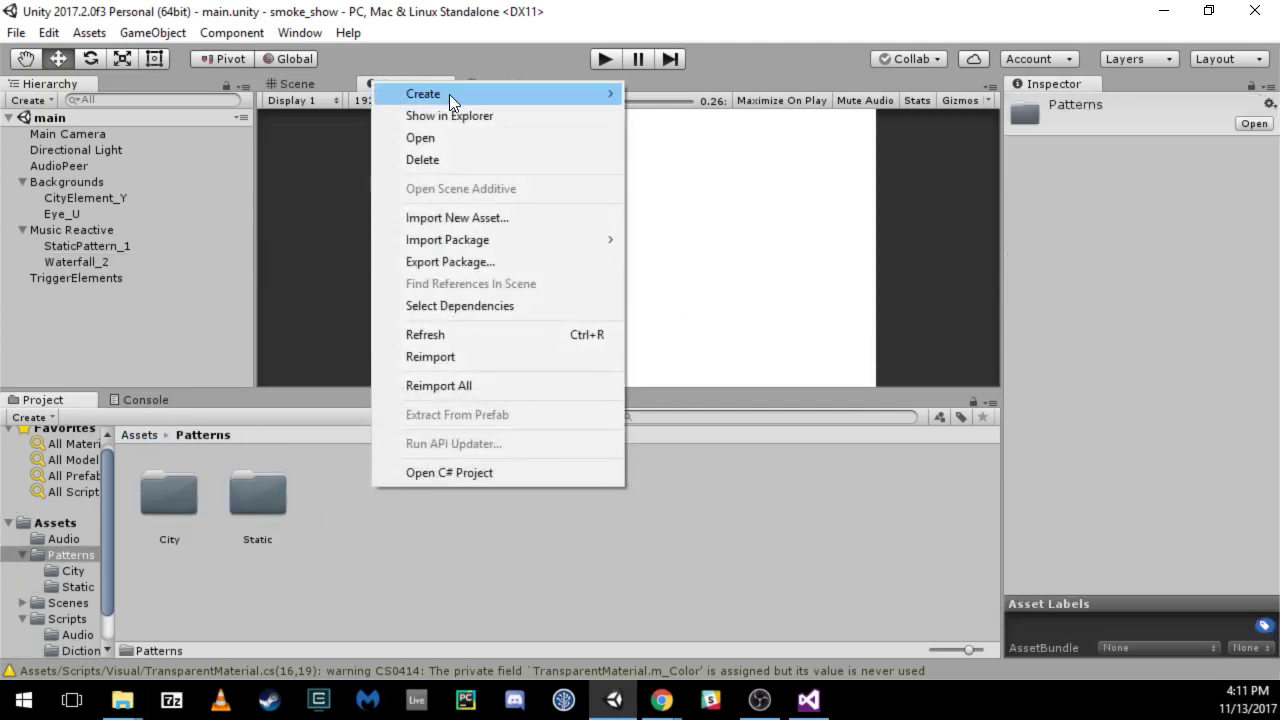
mouse_move(449, 94)
left_click(707, 88)
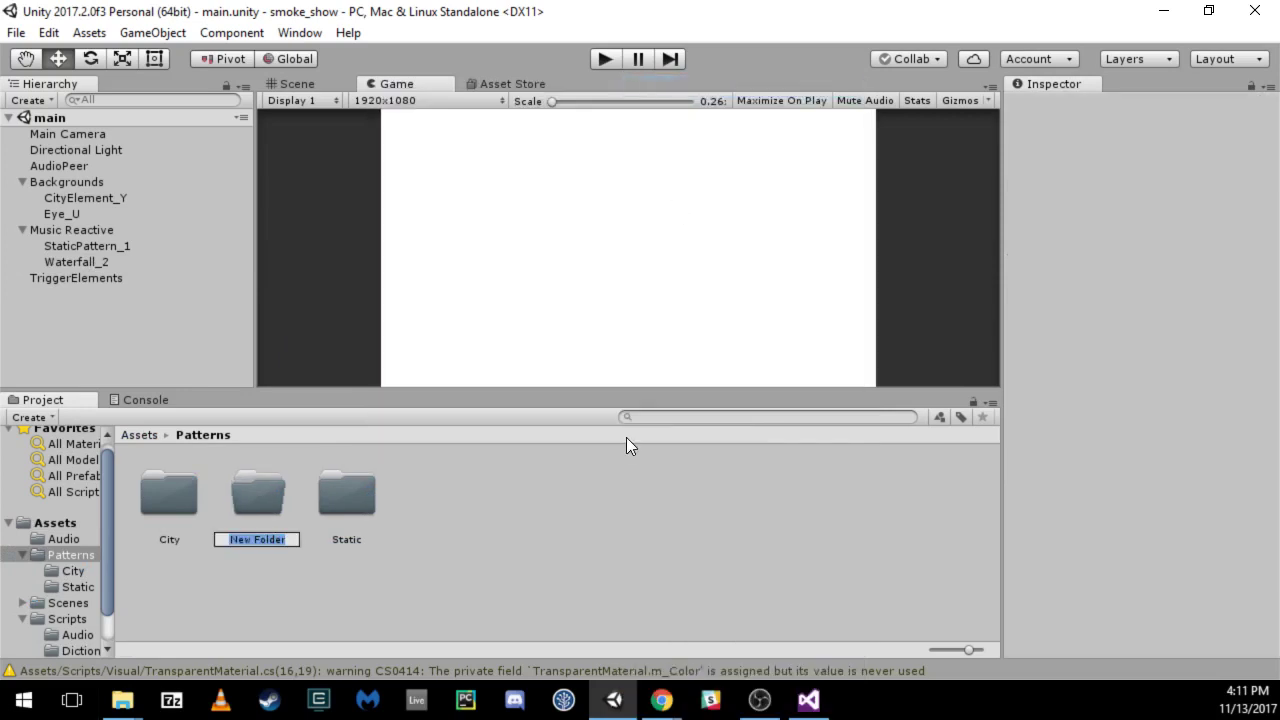
type("Eye")
key("Return")
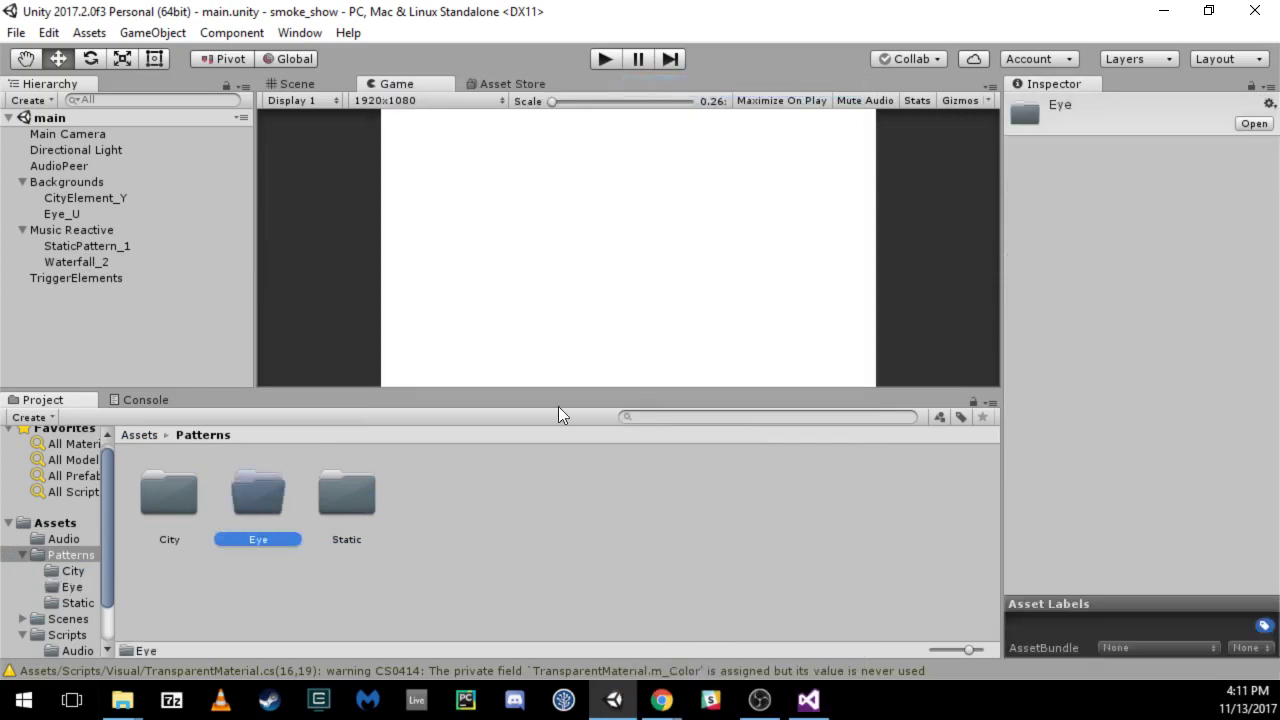
Create a folder named Waterfall inside the Patterns folder.
right_click(455, 474)
mouse_move(520, 80)
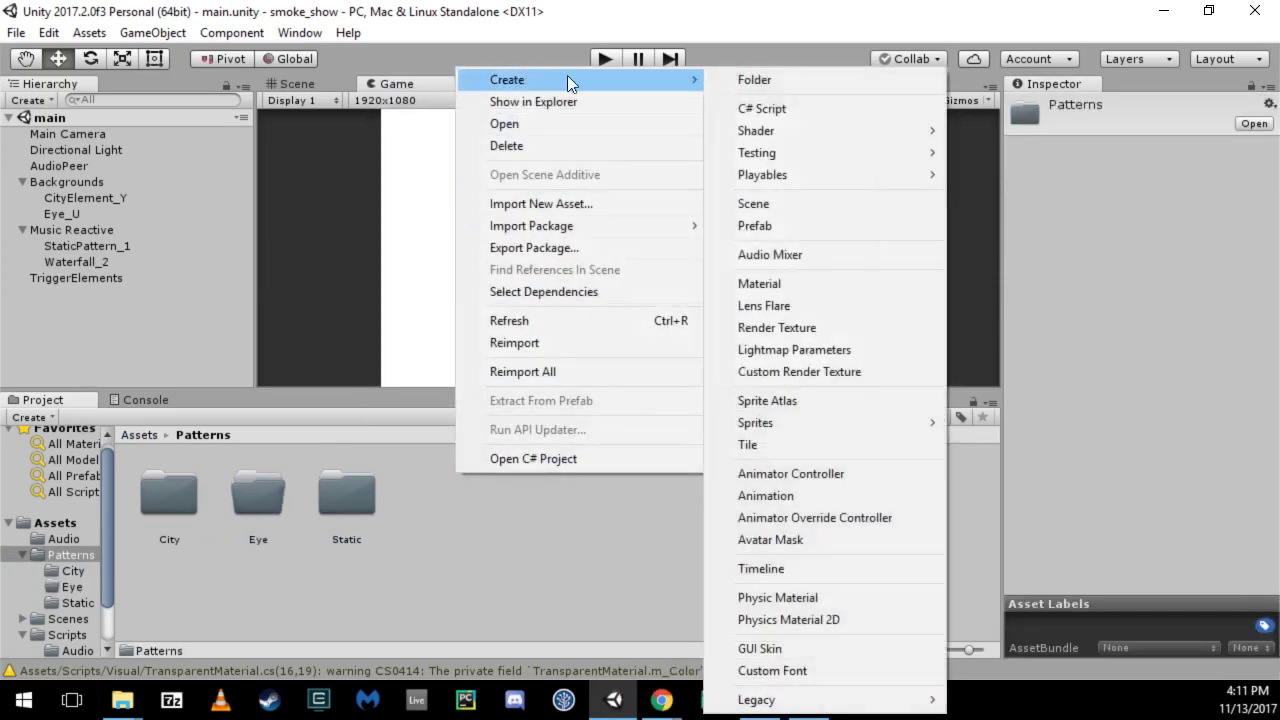
left_click(791, 84)
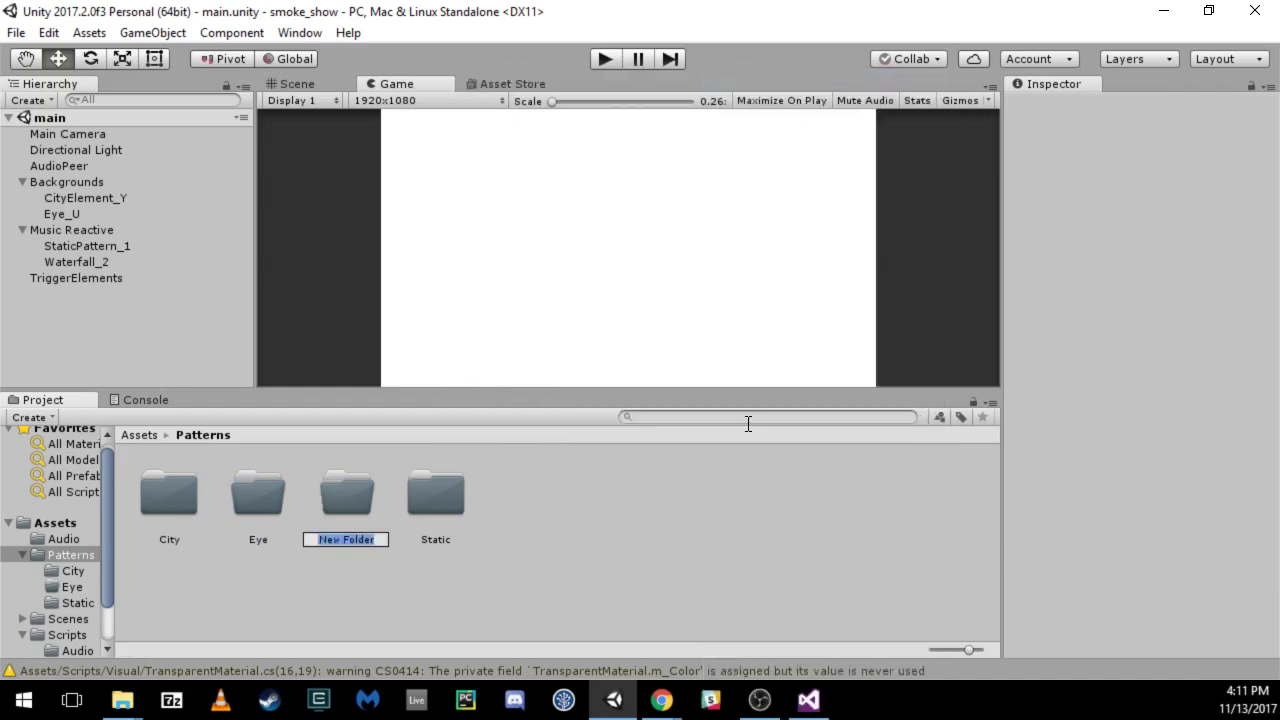
type("Waterfall")
key("Return")
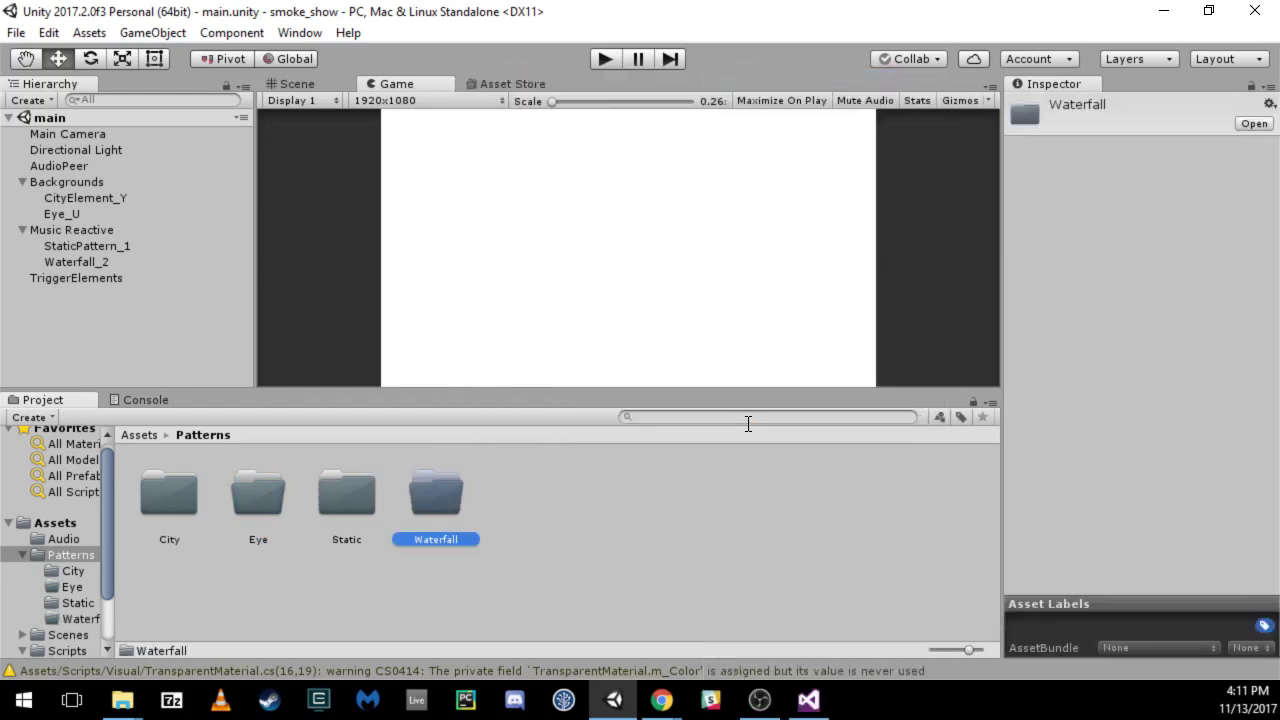
Open the new, empty Waterfall folder in Unity and in File Explorer.
double_click(437, 499)
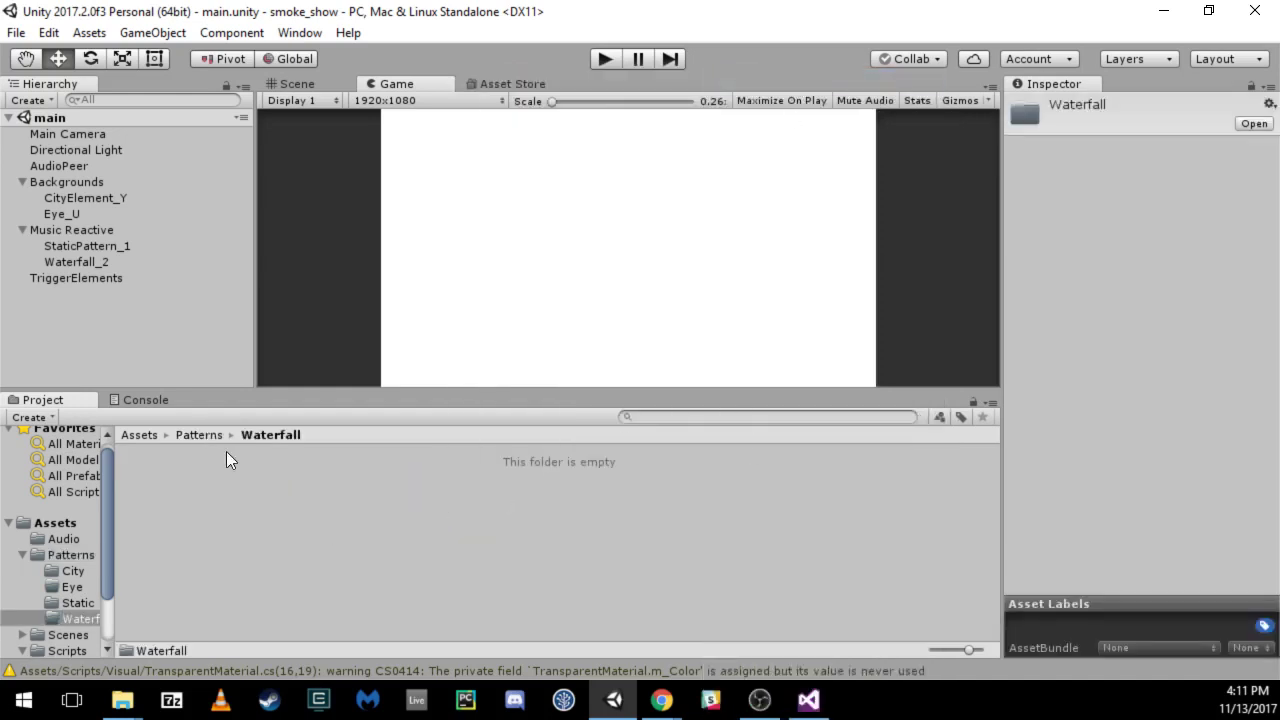
right_click(284, 462)
left_click(390, 91)
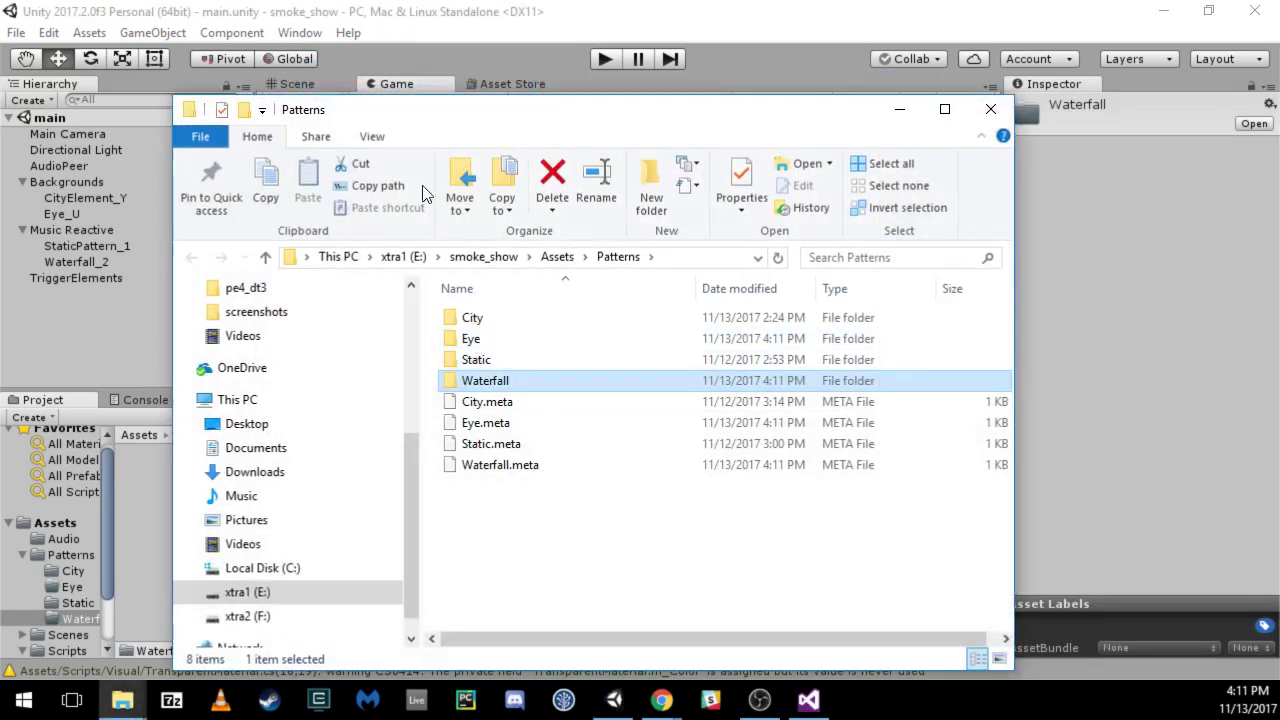
double_click(500, 383)
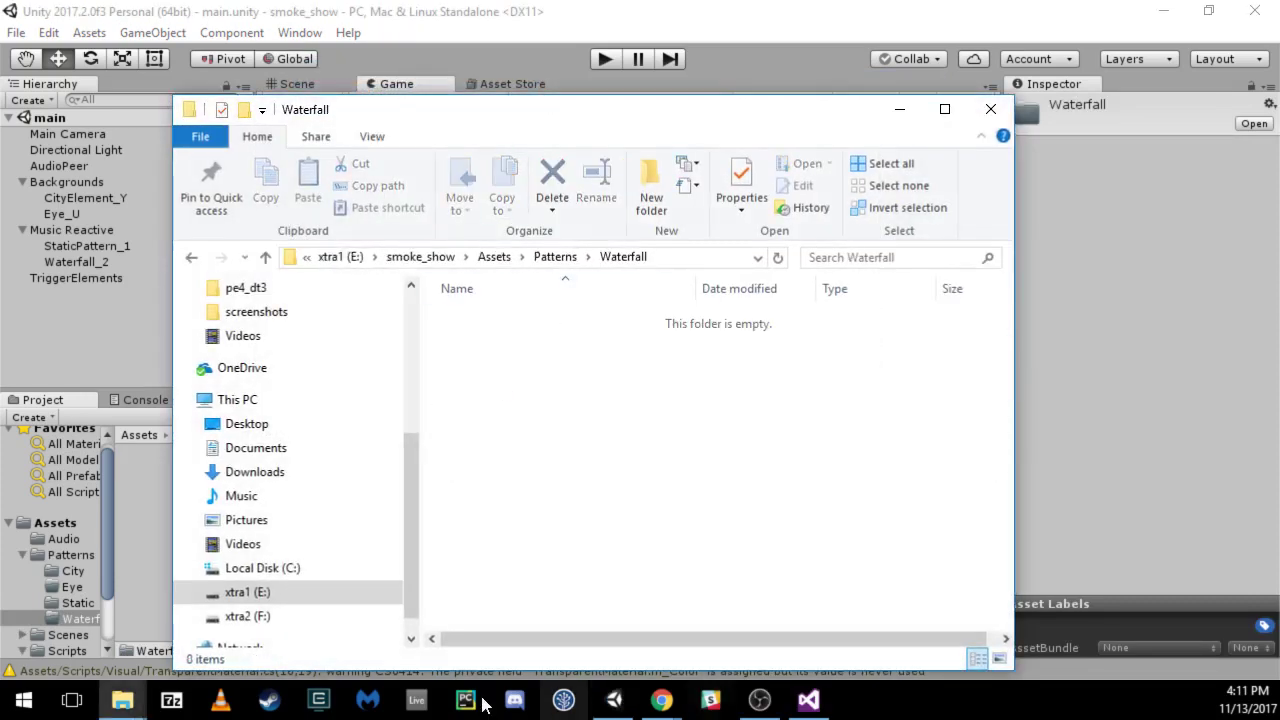
Open the source waterfall folder under Videos and bring the project's Waterfall folder window into view beside it.
mouse_move(122, 700)
mouse_move(240, 628)
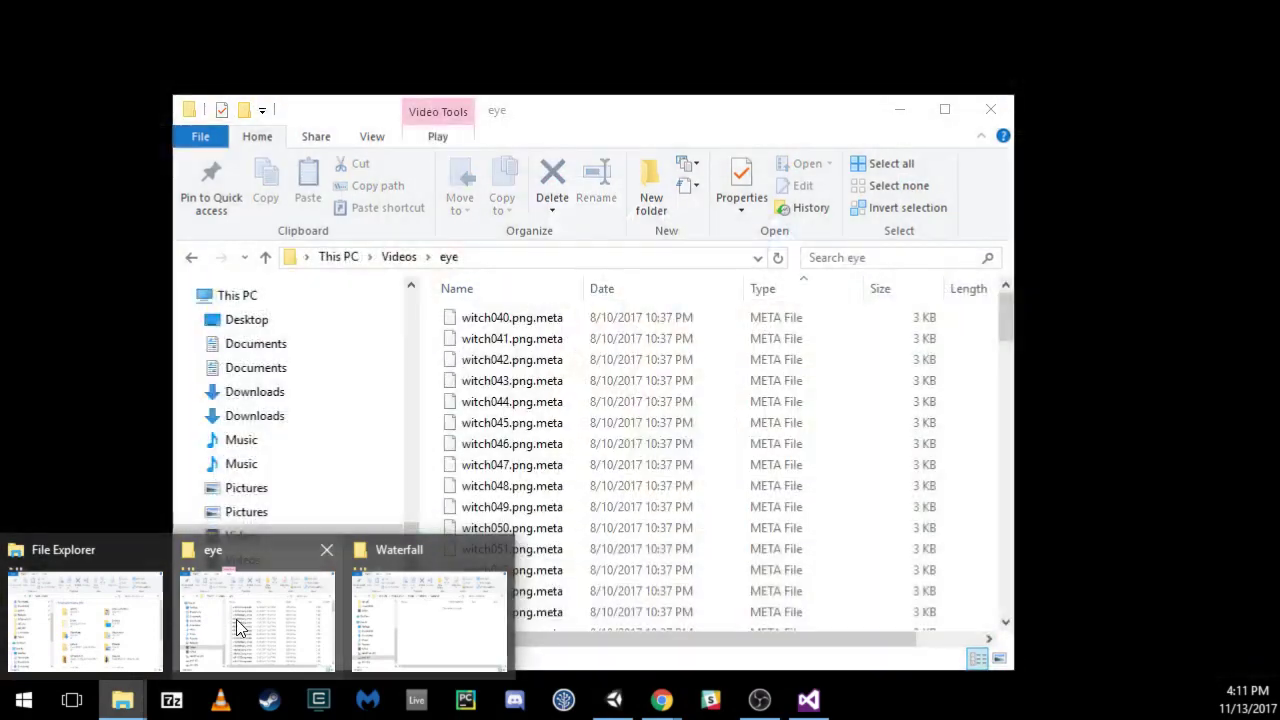
left_click(111, 611)
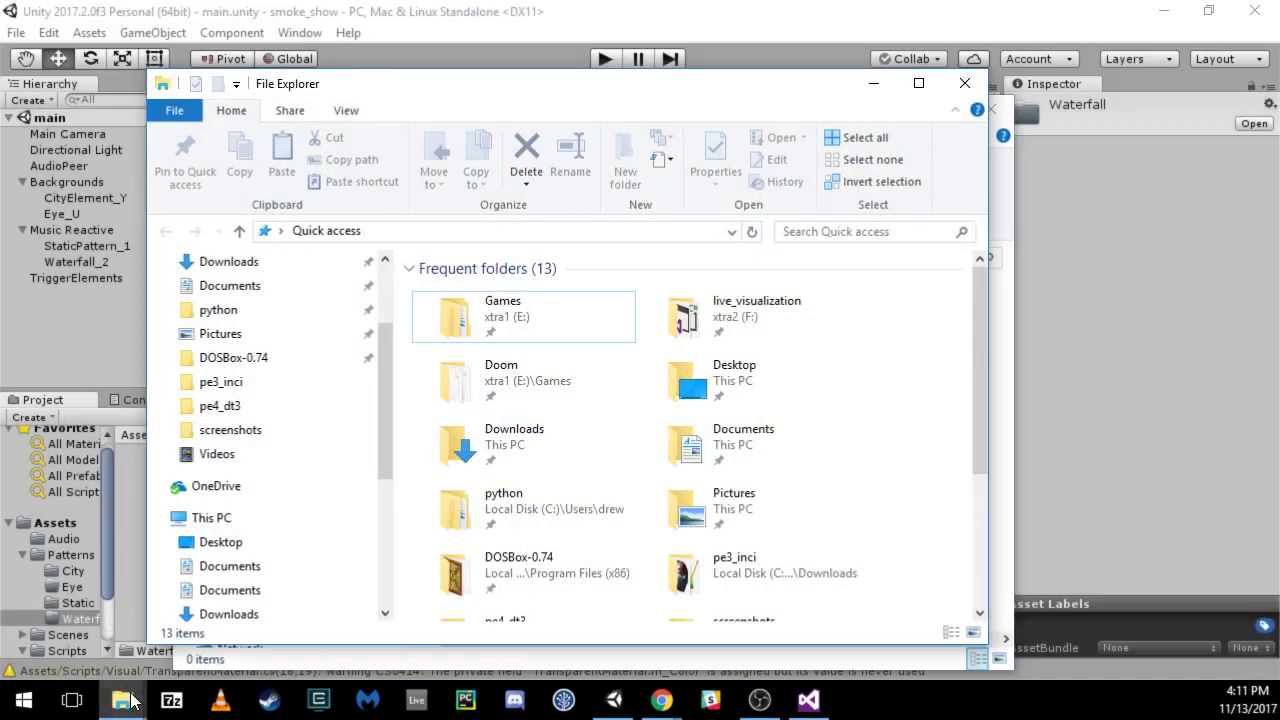
mouse_move(128, 700)
left_click(370, 615)
left_click(402, 257)
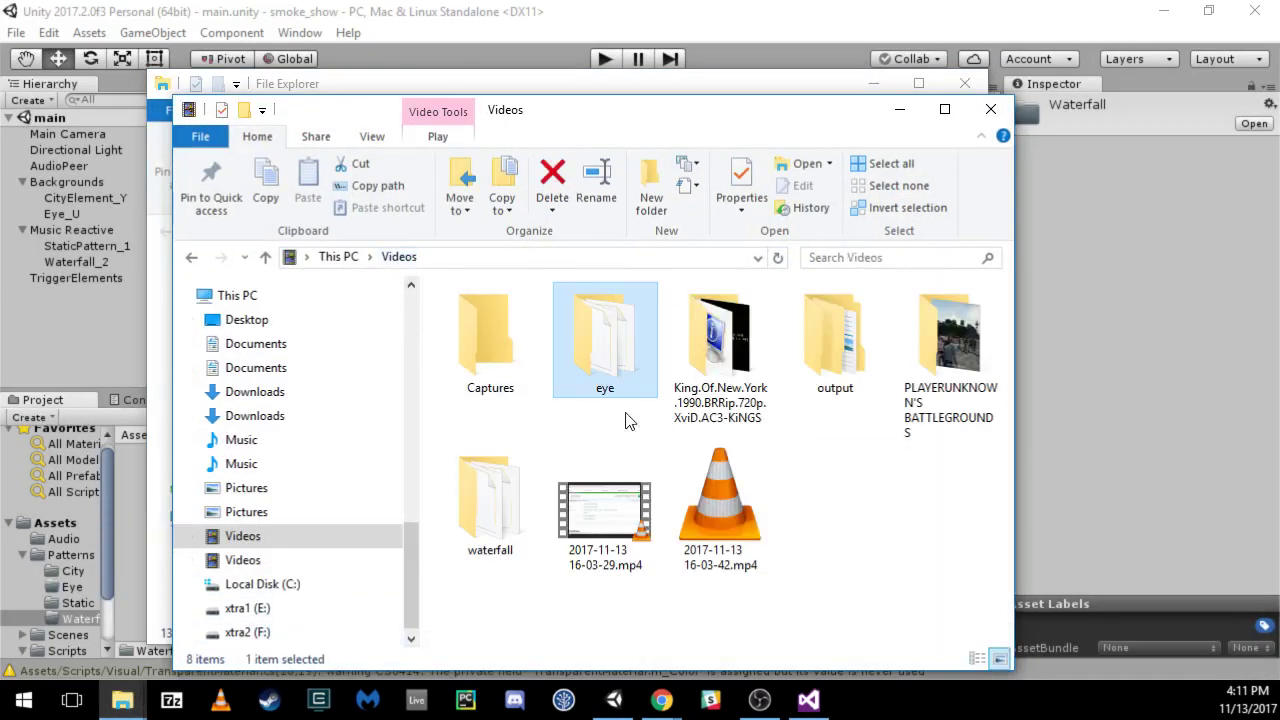
double_click(540, 500)
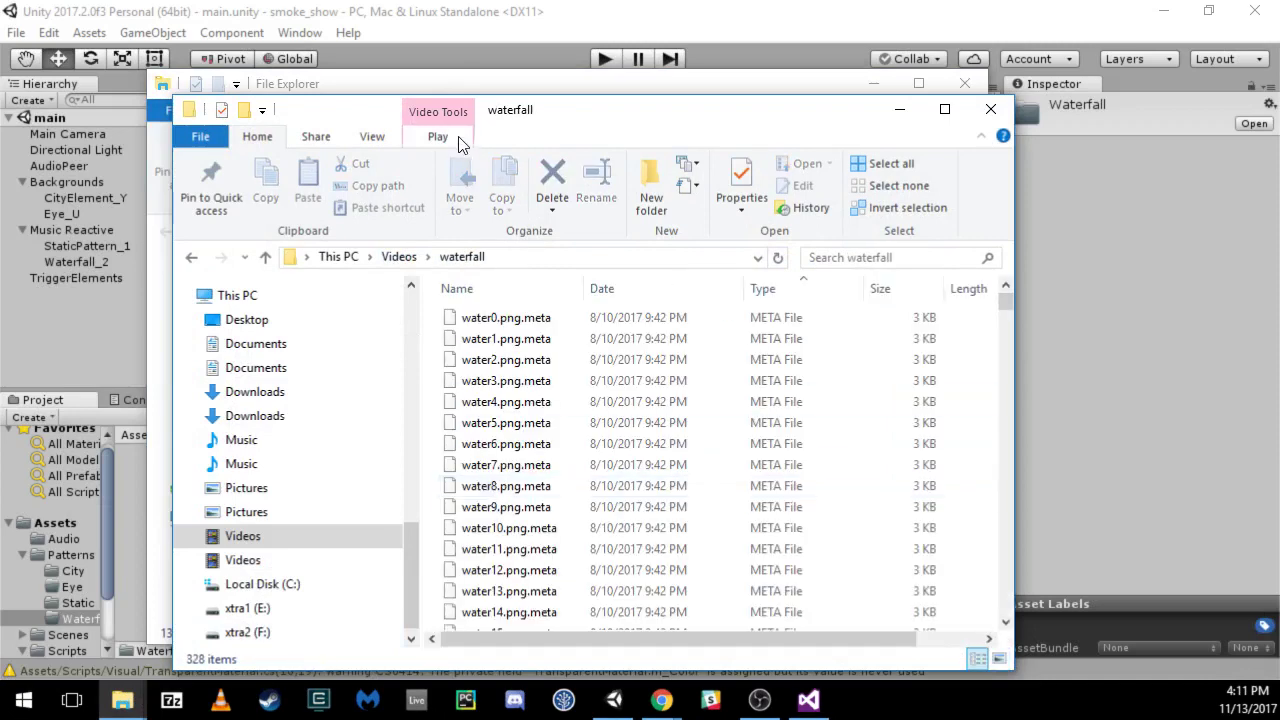
left_click_drag(510, 118, 1092, 98)
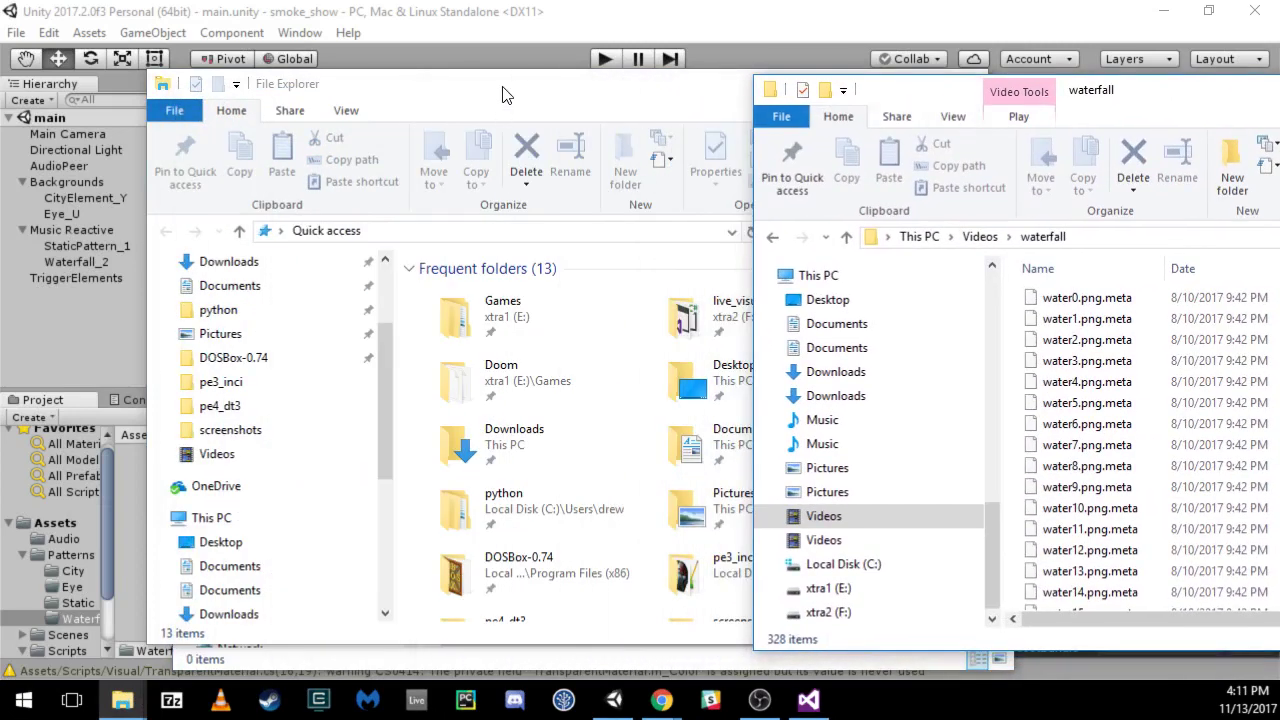
left_click_drag(503, 88, 309, 90)
left_click(772, 87)
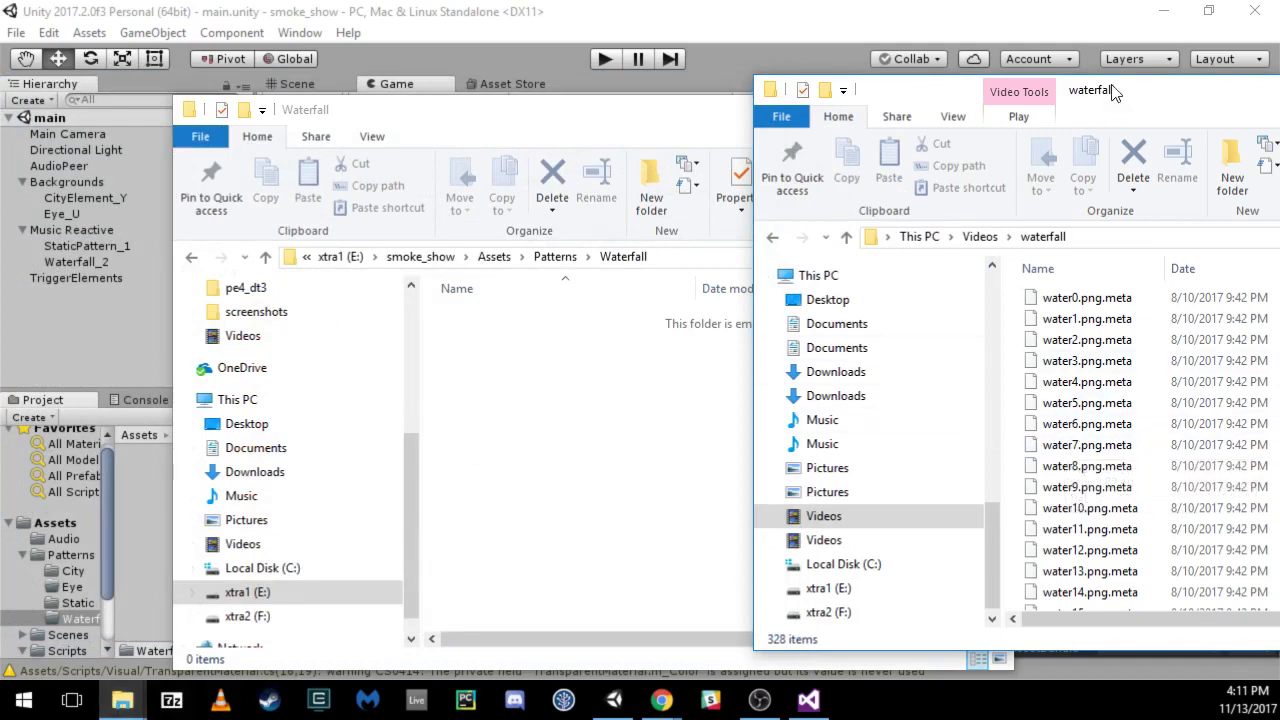
Select all the PNG frames from water0.png to water163.png in the source waterfall folder.
left_click_drag(1115, 92, 921, 95)
scroll(905, 430, "down", 20)
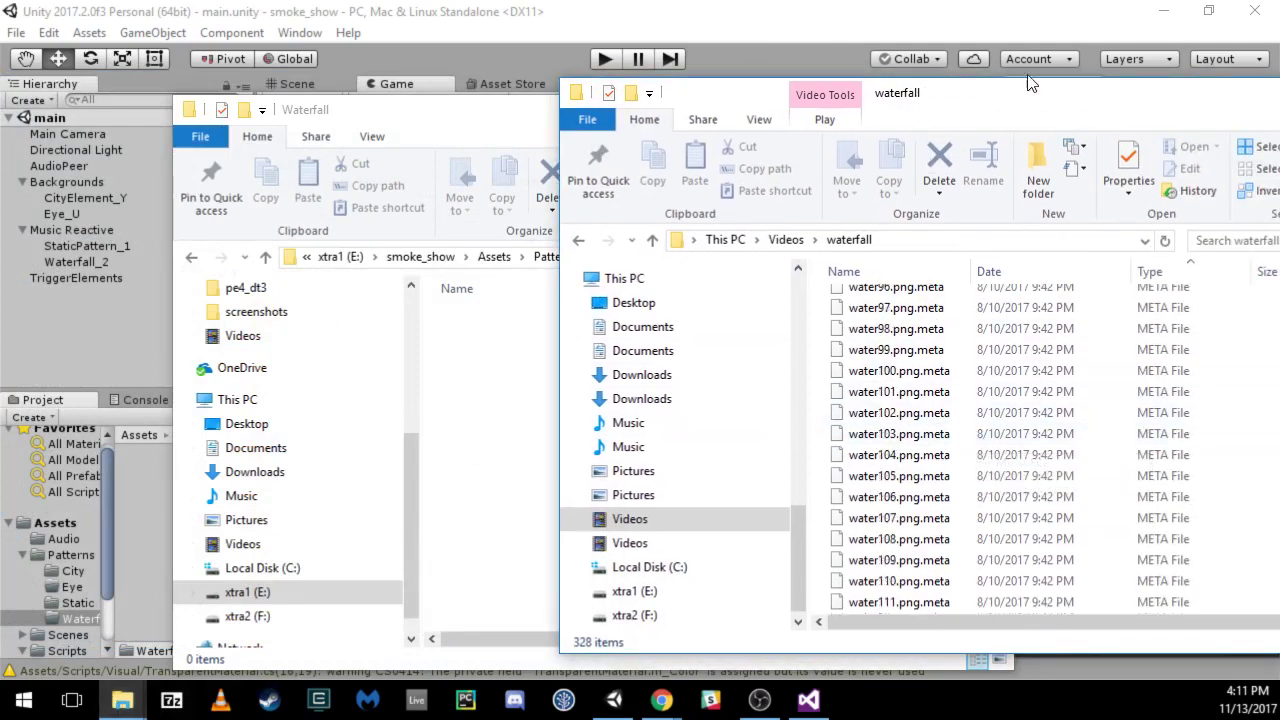
left_click_drag(1030, 84, 673, 67)
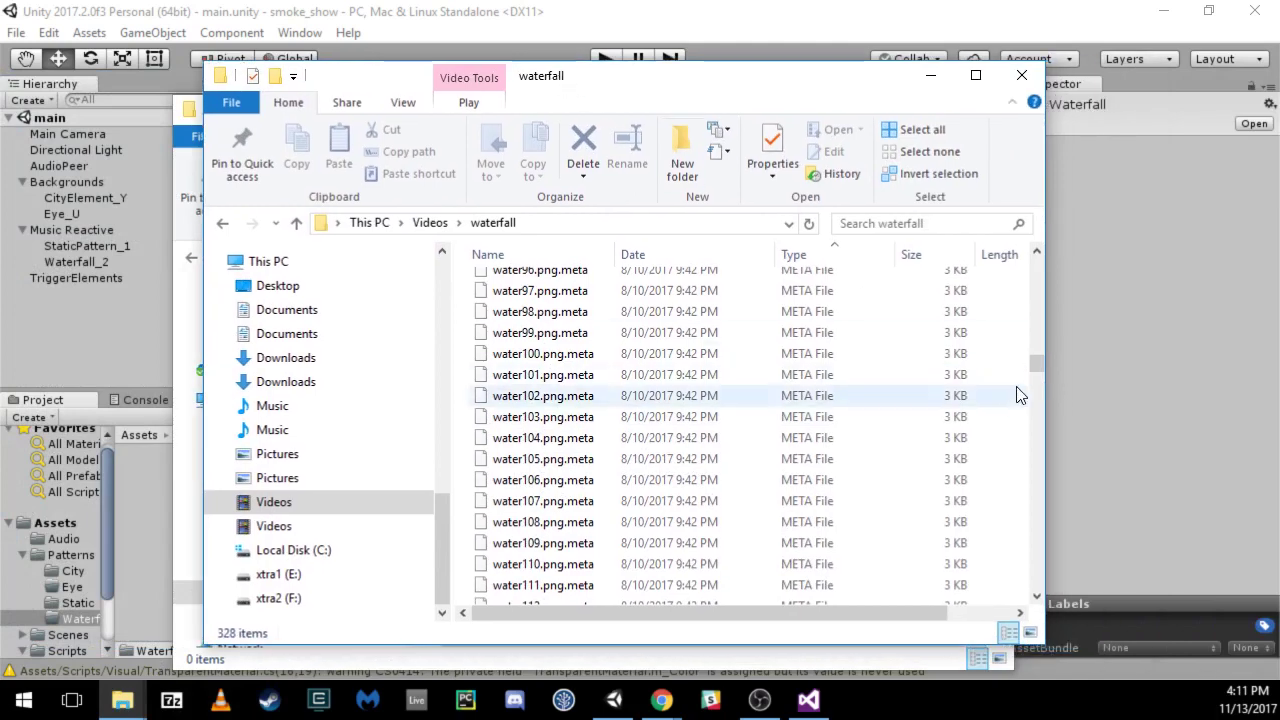
left_click_drag(1040, 370, 1030, 428)
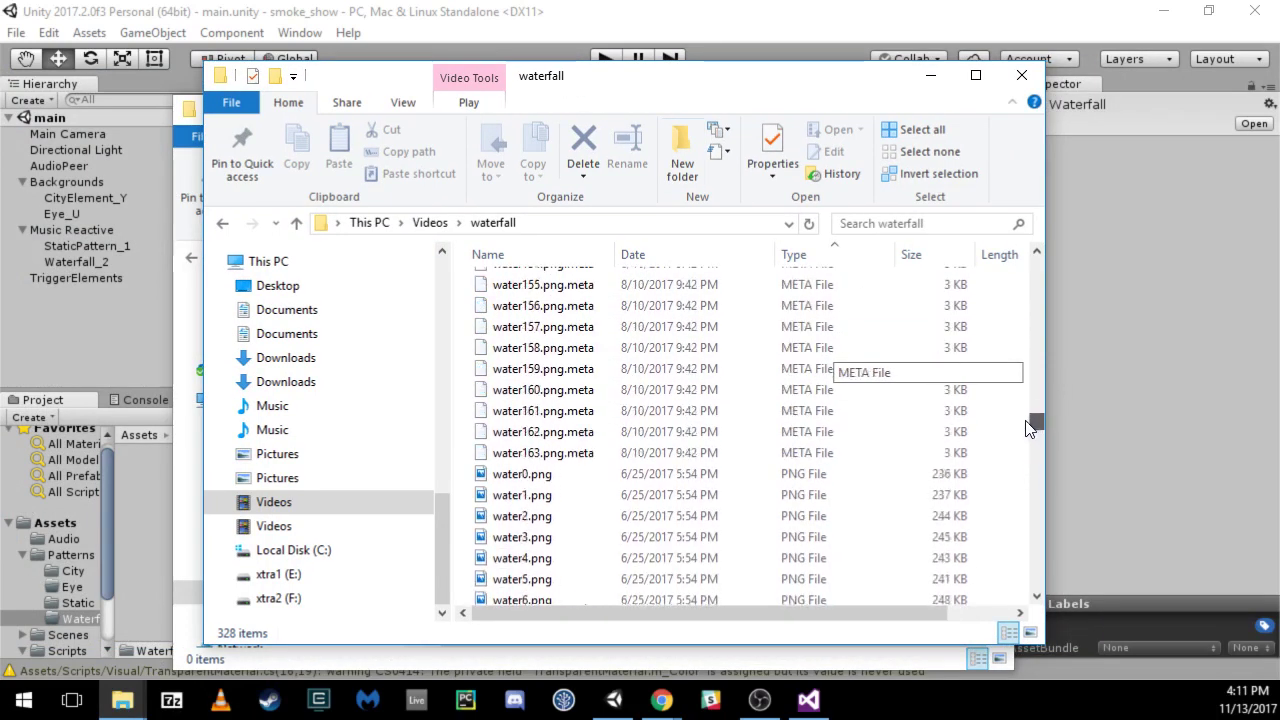
left_click(505, 474)
left_click_drag(544, 86, 740, 61)
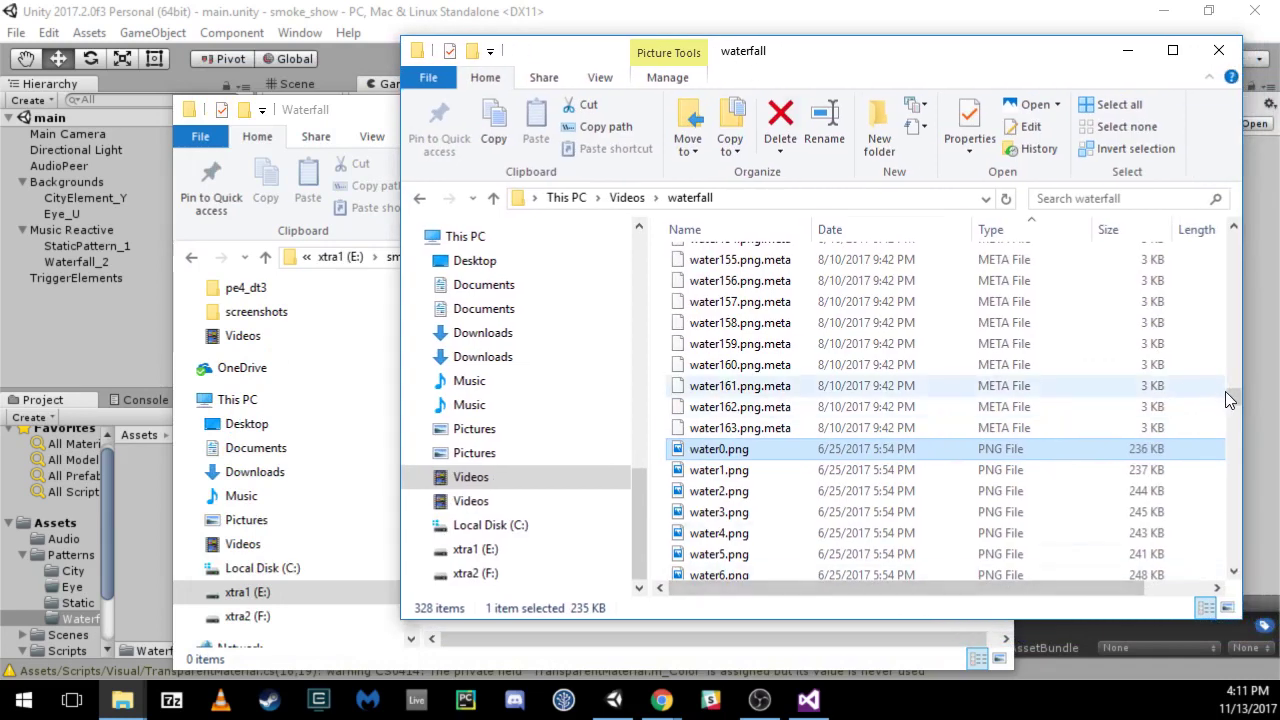
left_click_drag(1229, 399, 1233, 550)
left_click(774, 568, "shift")
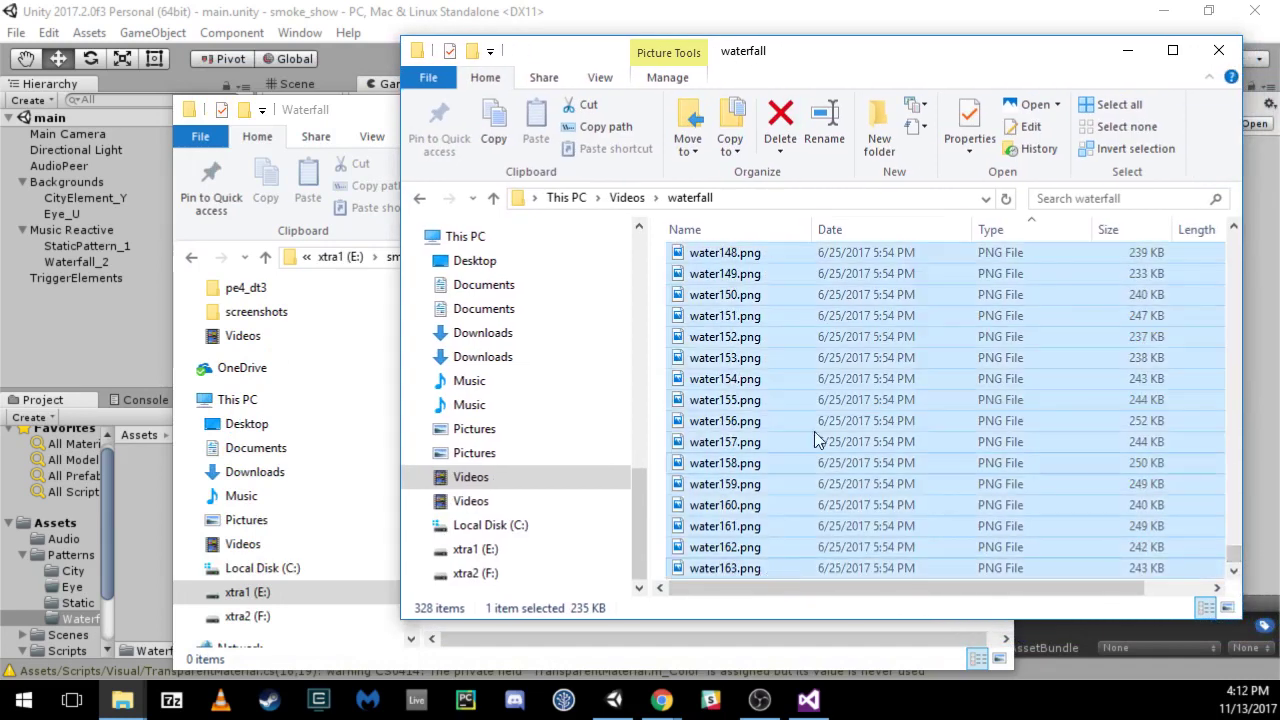
Copy the selected PNG frames into the project's Assets\Patterns\Waterfall folder, and return to Unity to import them.
left_click_drag(727, 57, 1064, 56)
left_click_drag(1060, 390, 594, 422)
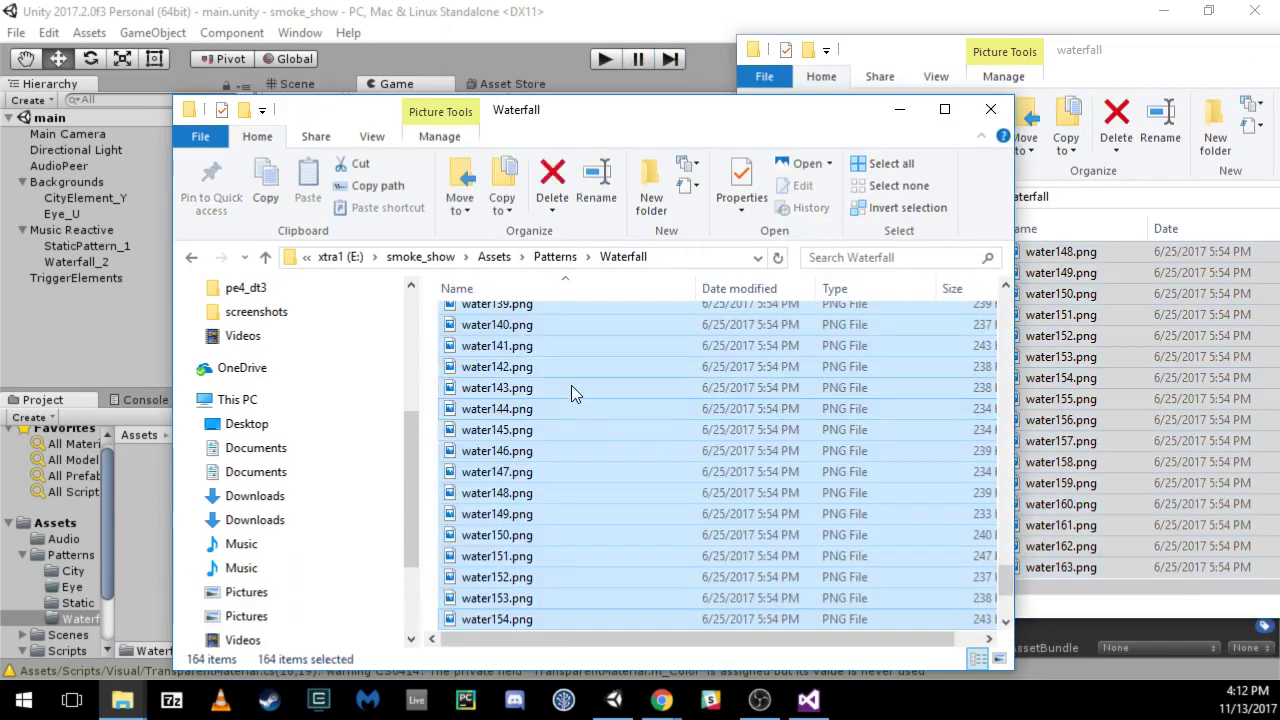
left_click(478, 20)
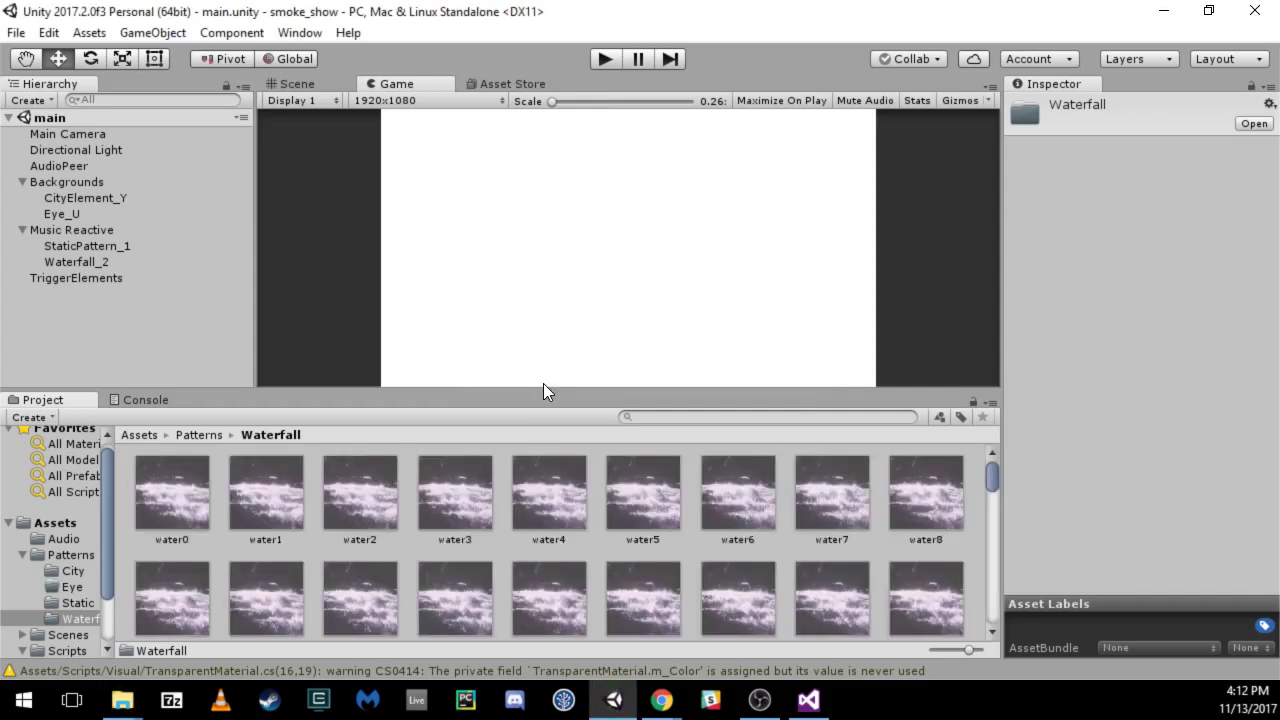
Lock the Inspector on Waterfall_2, and select the water5 and water4 textures to test the lock.
left_click(90, 262)
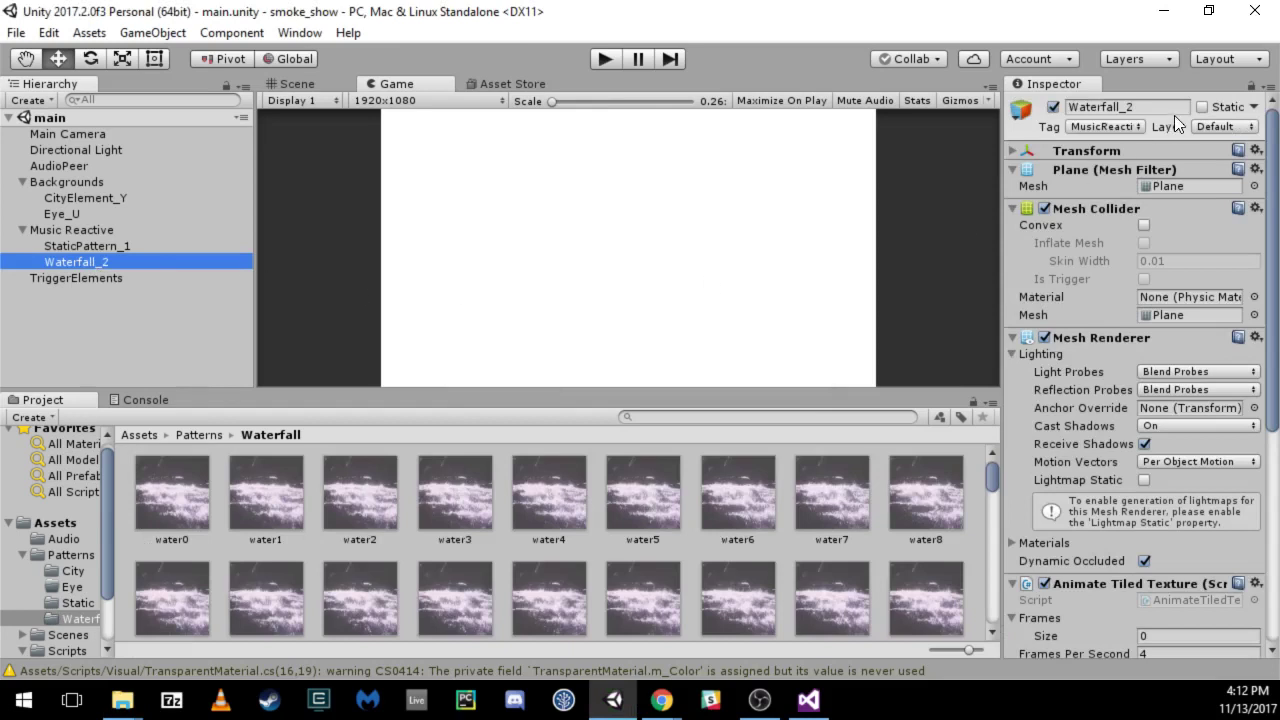
left_click(1250, 86)
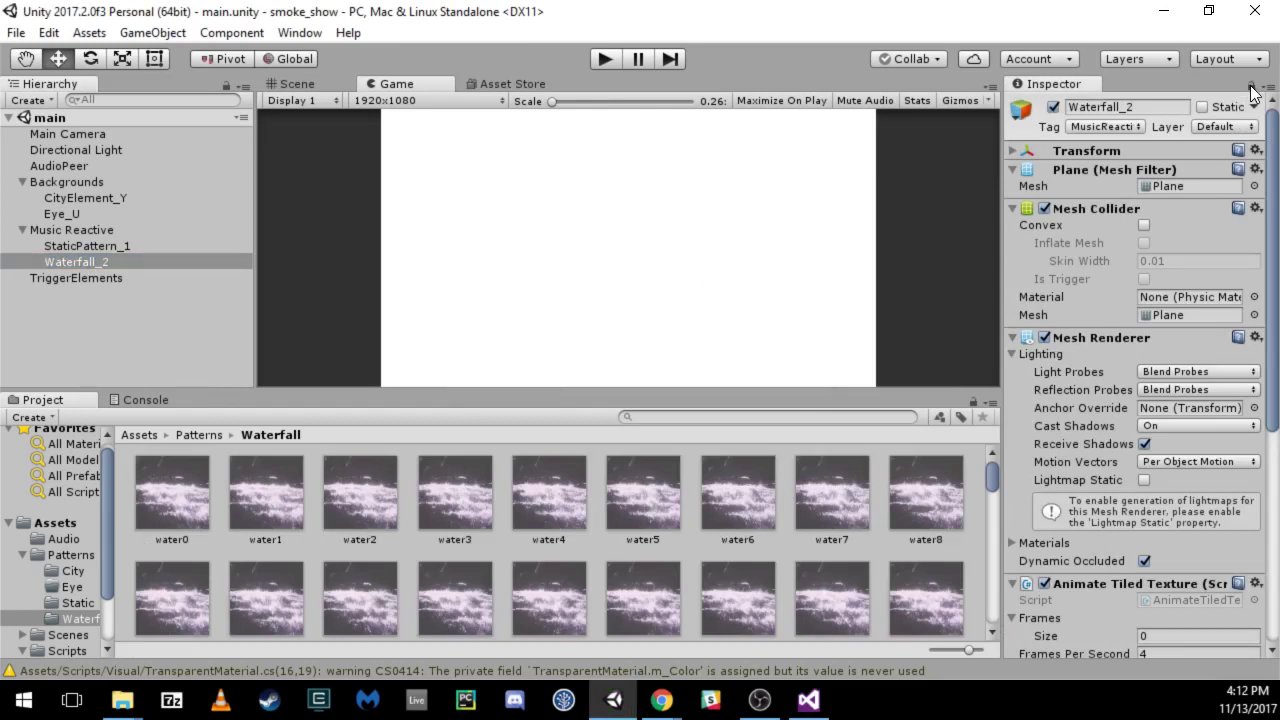
left_click(649, 506)
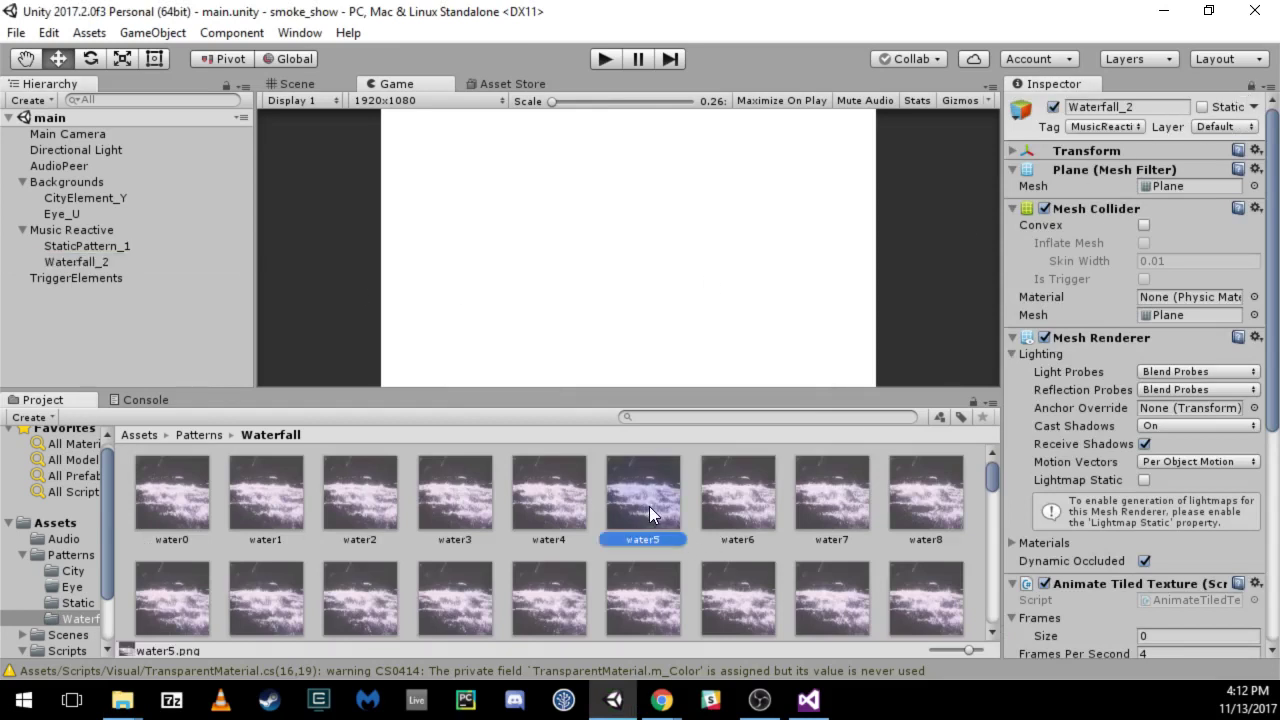
left_click(561, 491)
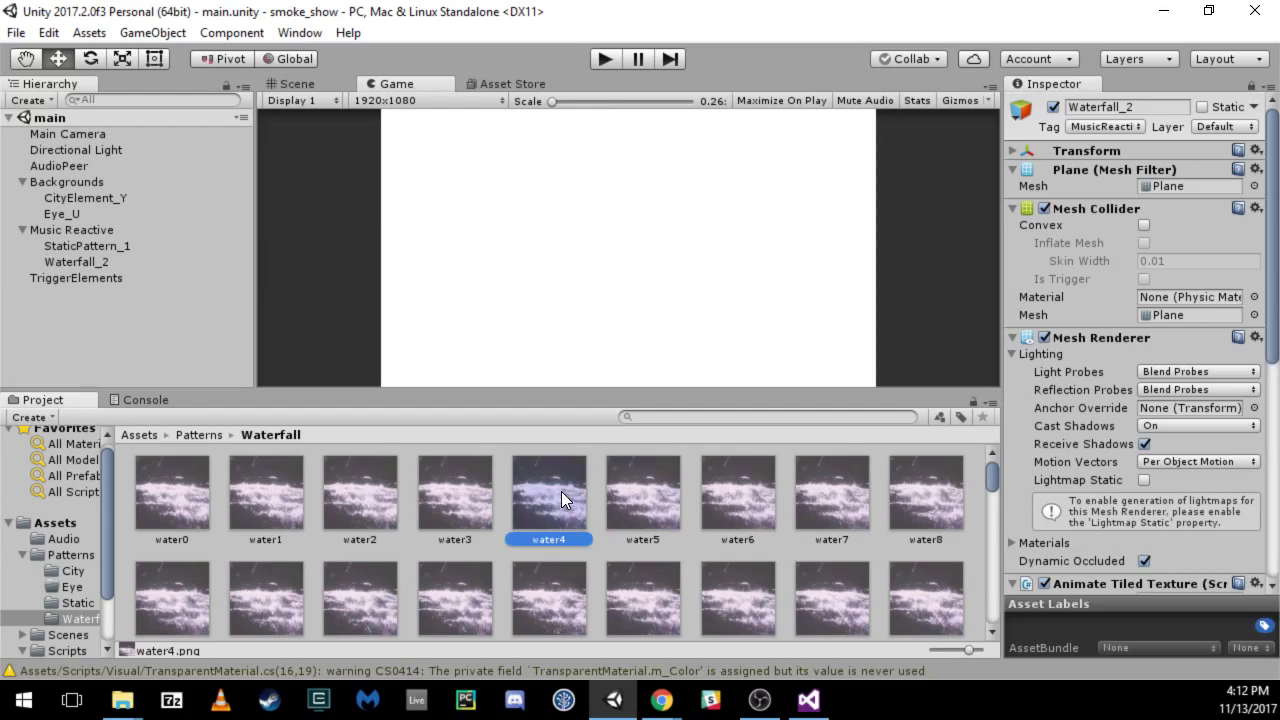
Unlock the Inspector, and select water4, Waterfall_2 and water5 in turn to compare what it shows.
left_click(1251, 87)
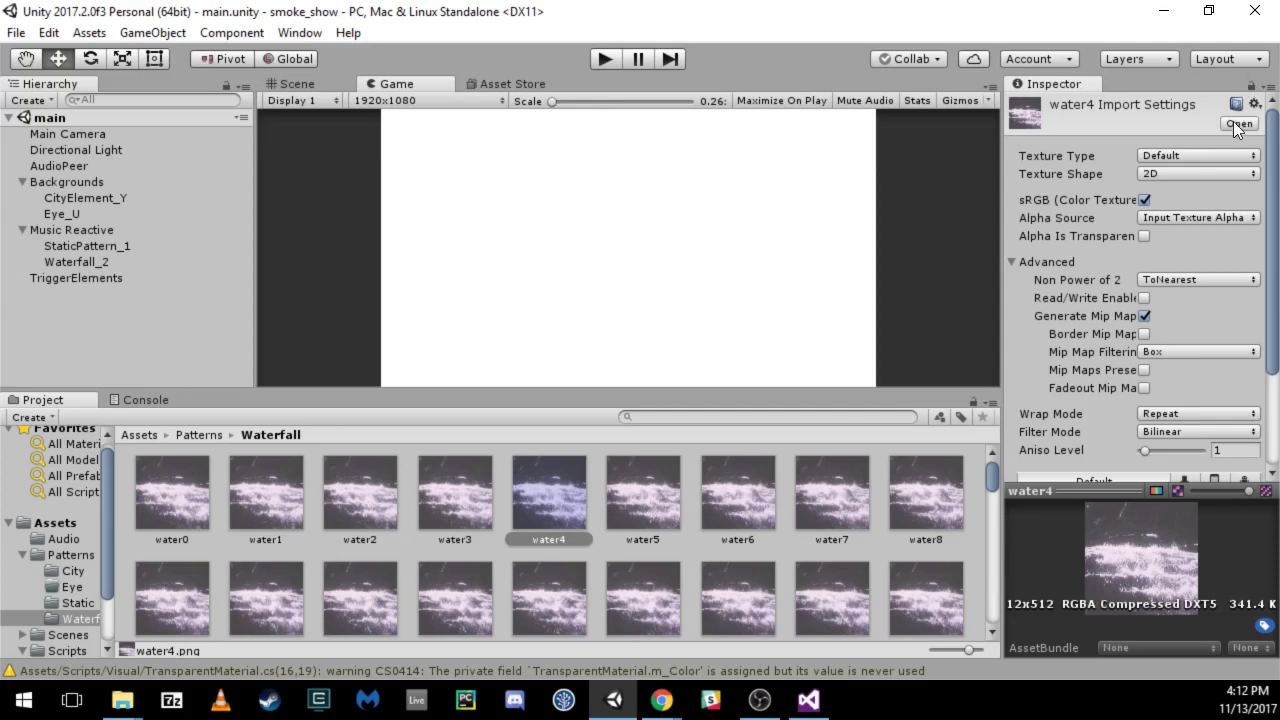
left_click(577, 505)
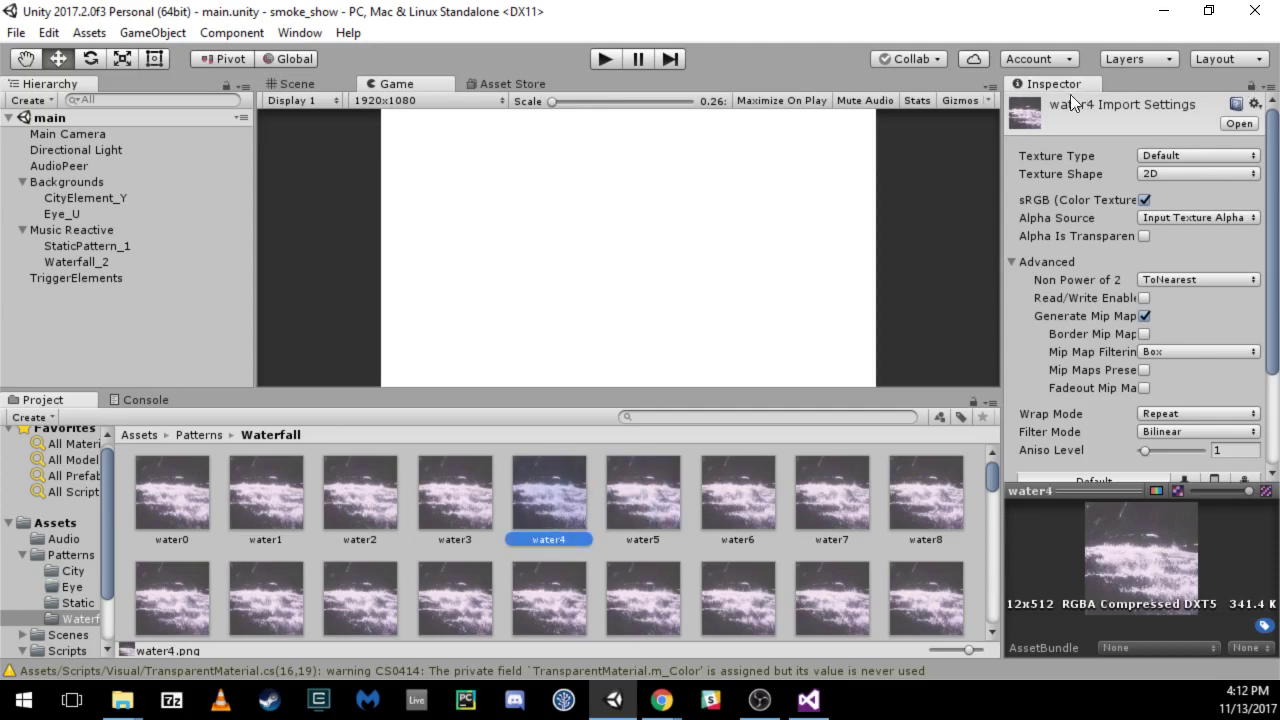
left_click(85, 263)
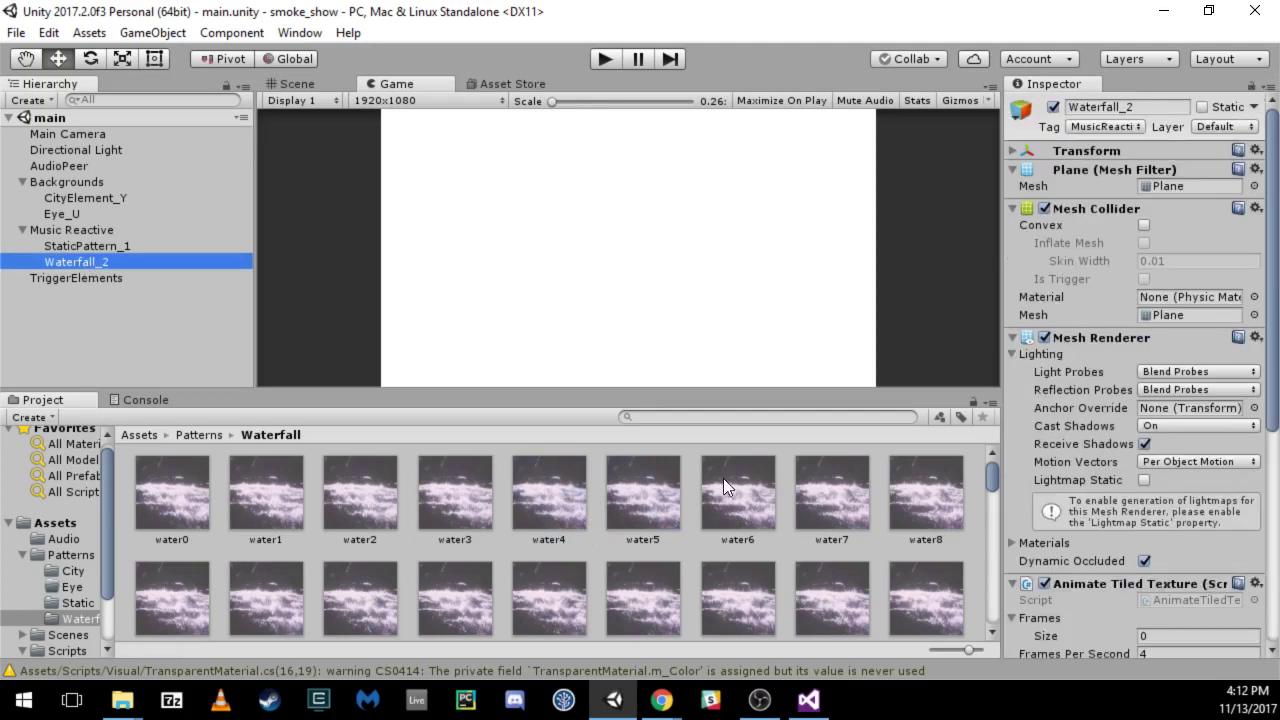
left_click(636, 500)
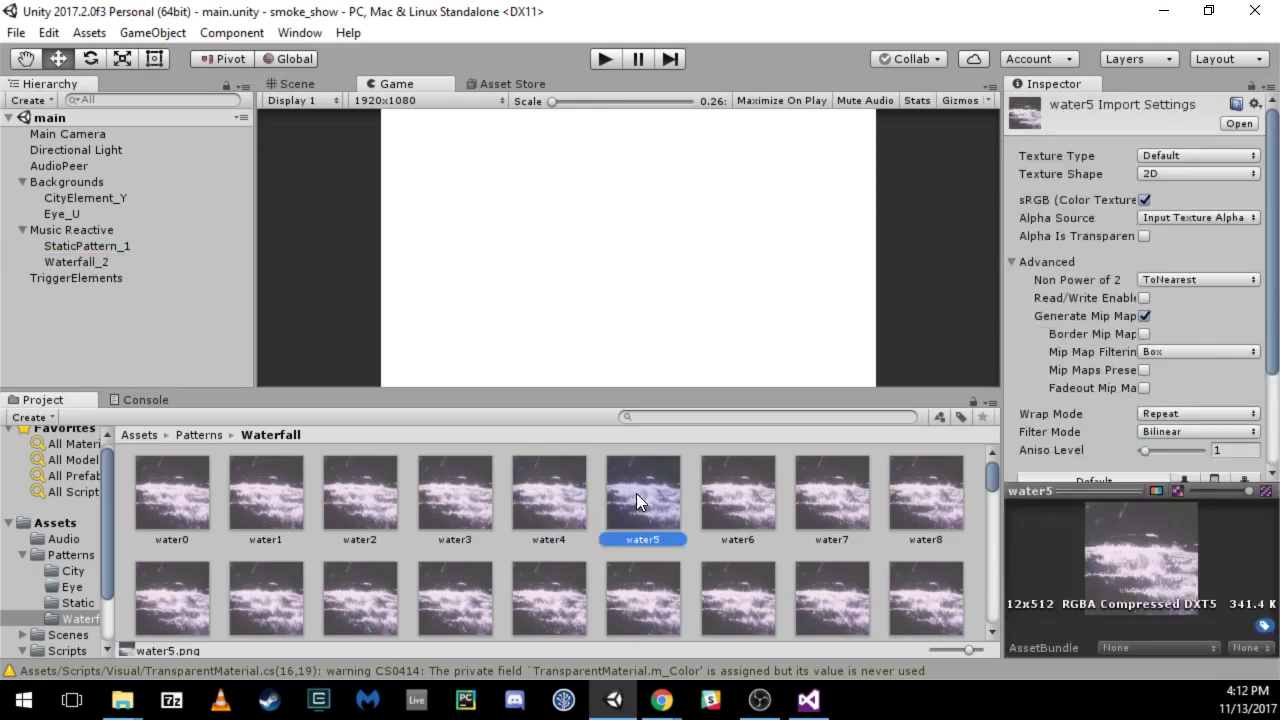
With the Inspector locked on Waterfall_2, collapse its Frames array and show the Waterfall folder's textures as a compact list.
left_click(89, 263)
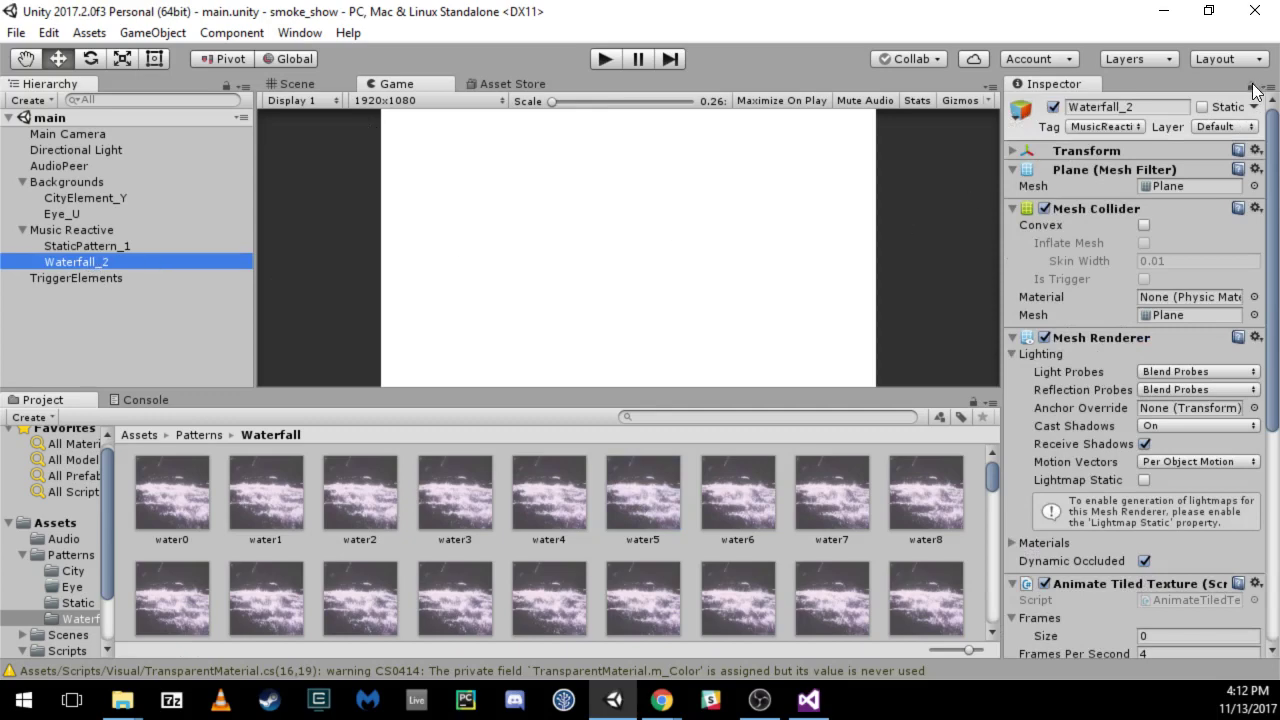
scroll(1194, 383, "down", 5)
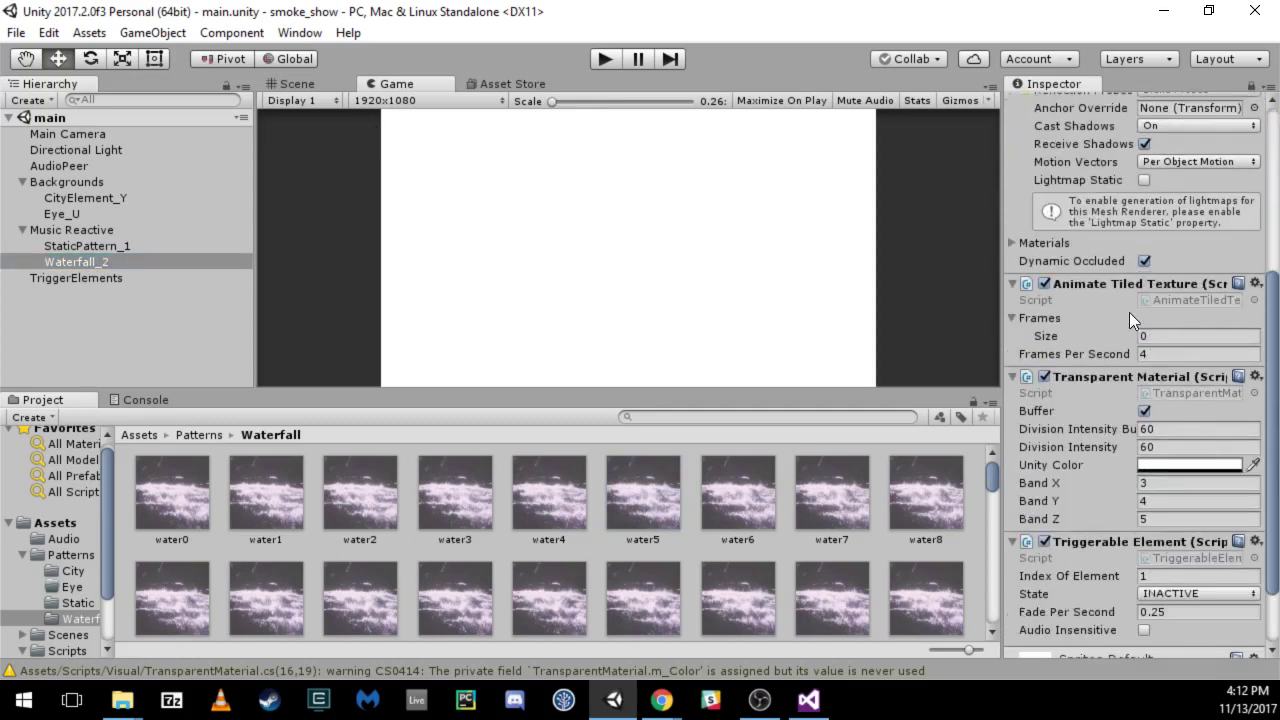
left_click(1011, 318)
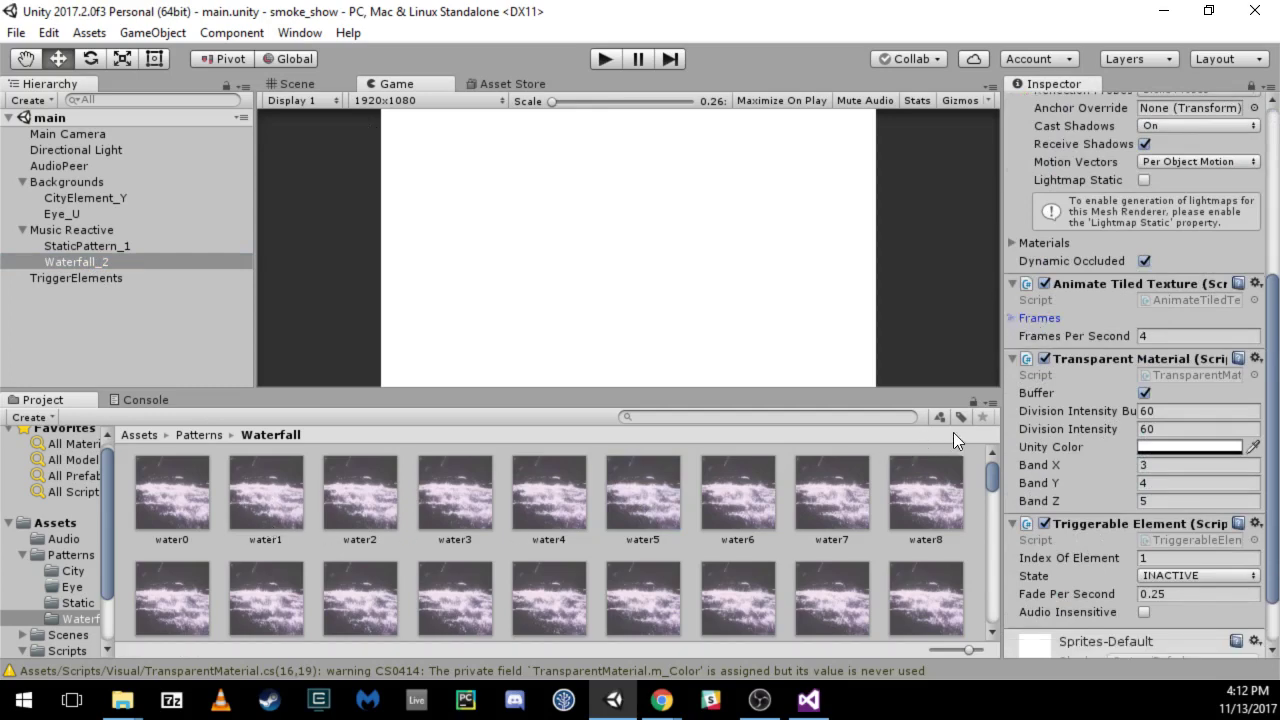
left_click_drag(965, 649, 925, 652)
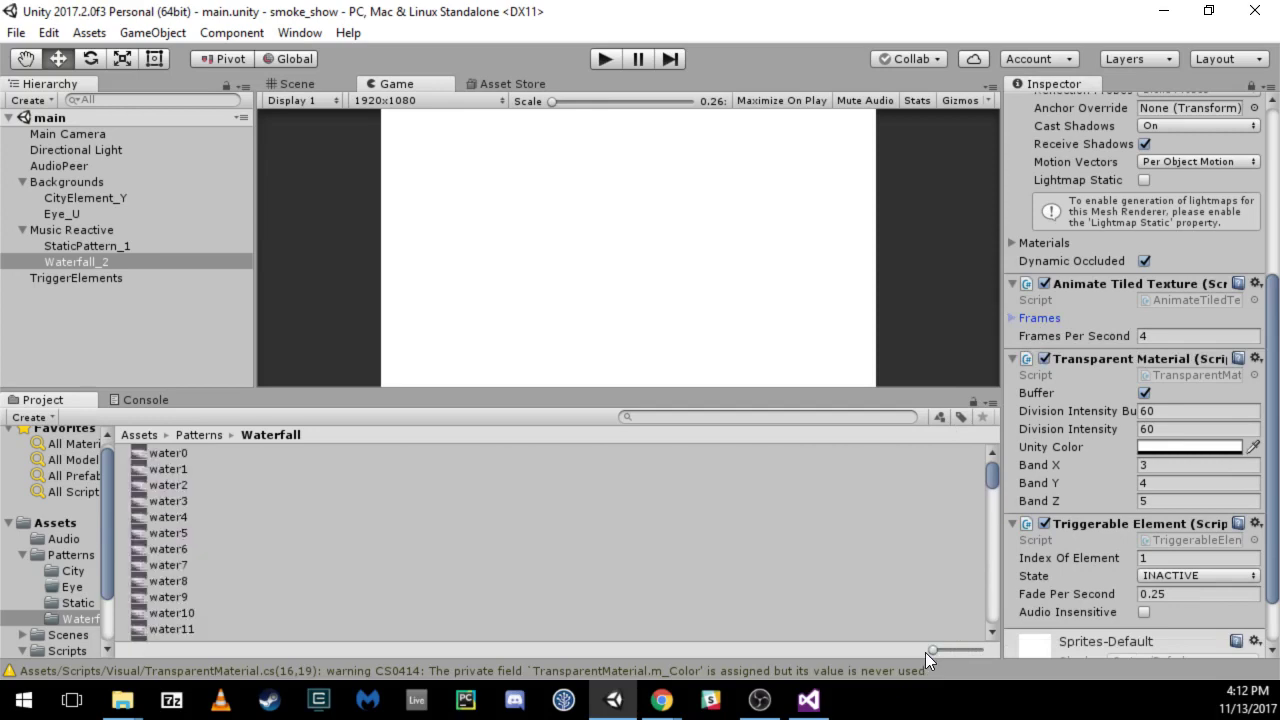
Fill Waterfall_2's Frames array with the textures water0 to water163 from the Waterfall folder, and collapse the array.
left_click(155, 453)
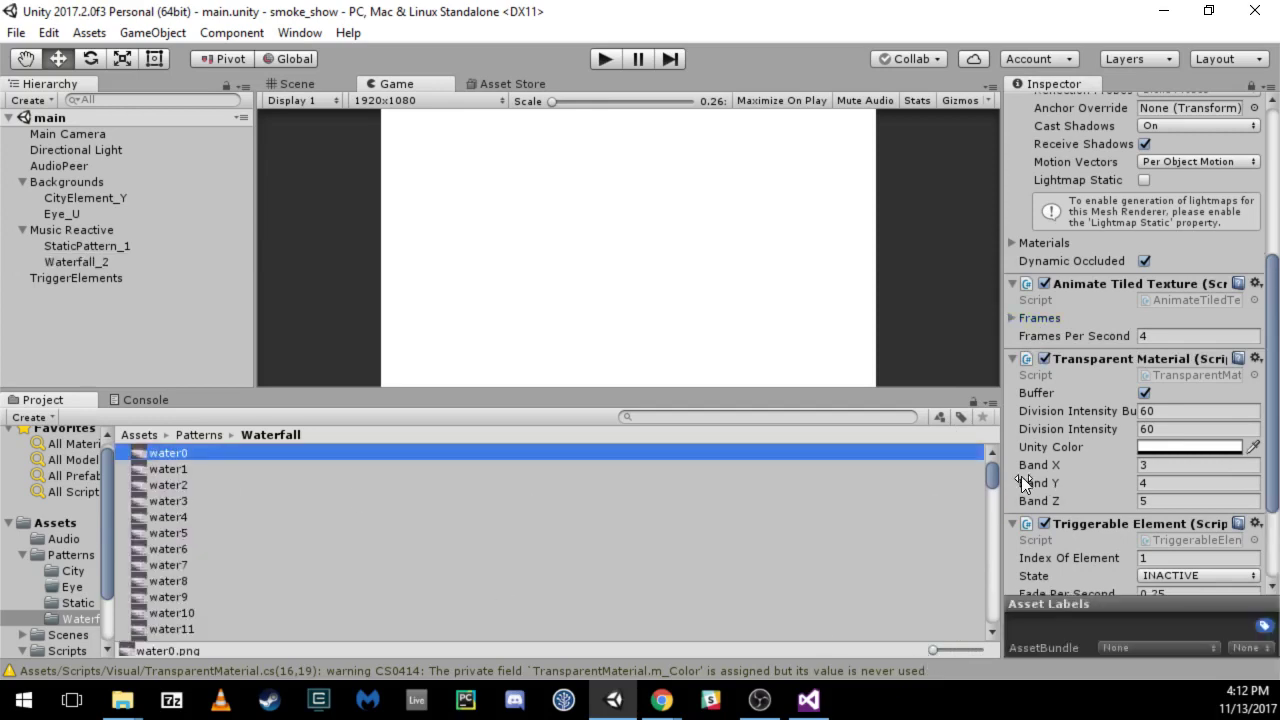
left_click_drag(995, 474, 990, 609)
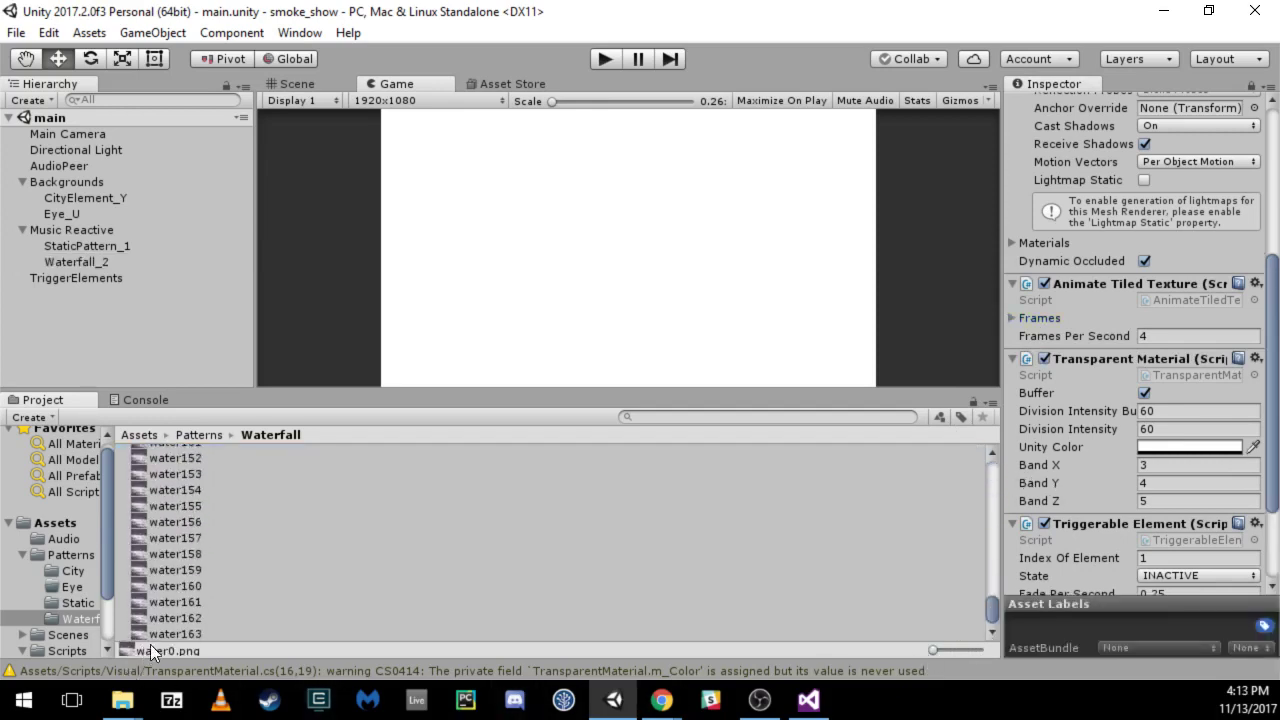
left_click(172, 635, "shift")
left_click_drag(212, 538, 1160, 320)
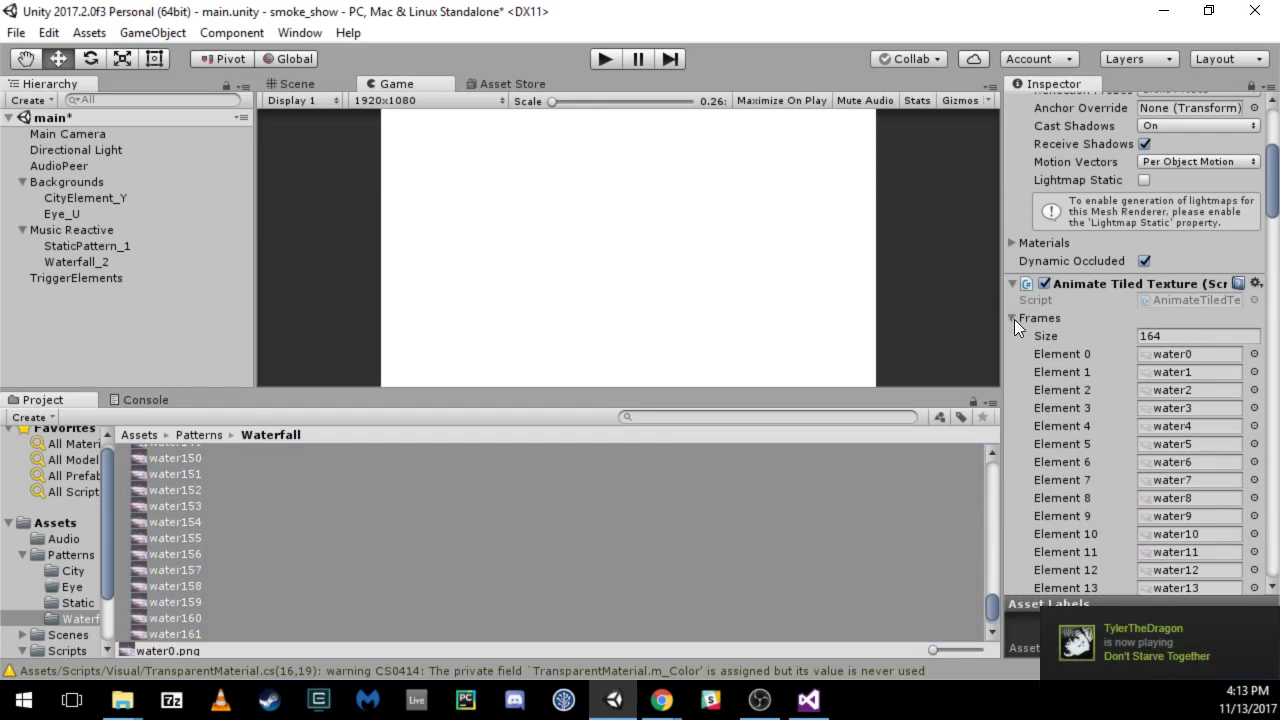
left_click(1013, 319)
Set Waterfall_2's Frames Per Second to 24 and save the scene.
left_click(1161, 339)
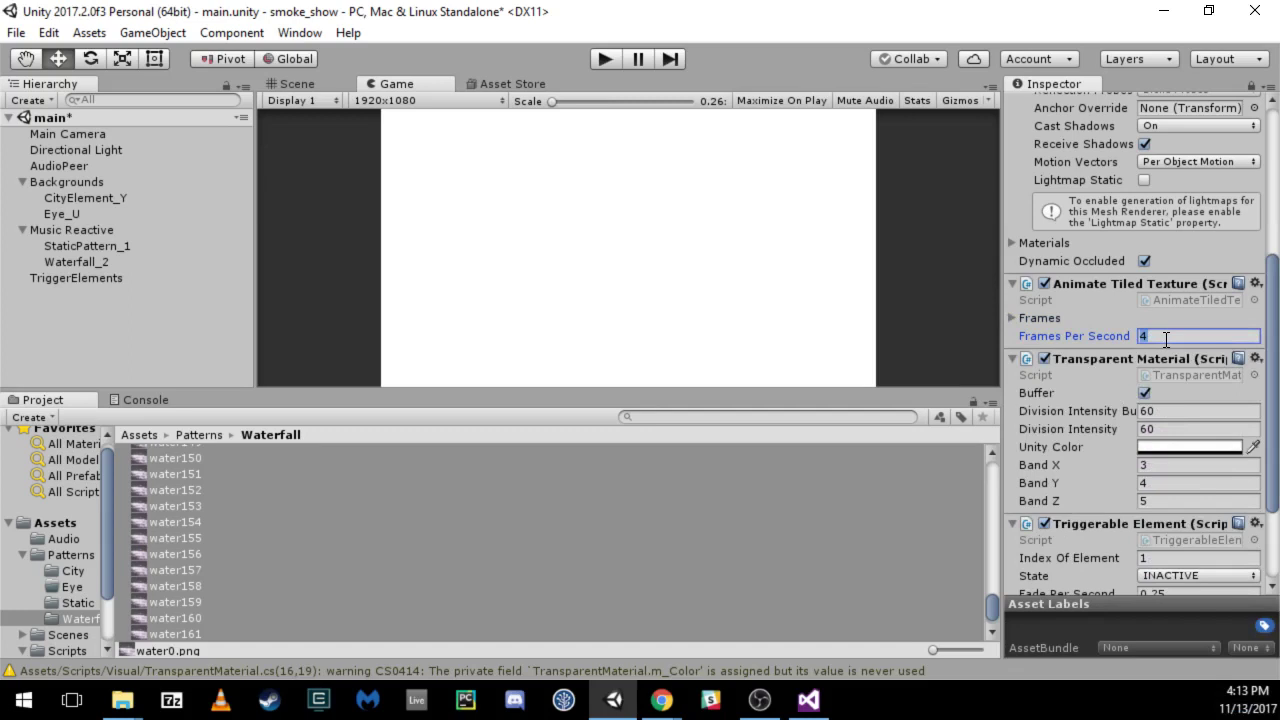
key("Return")
key("ctrl+s")
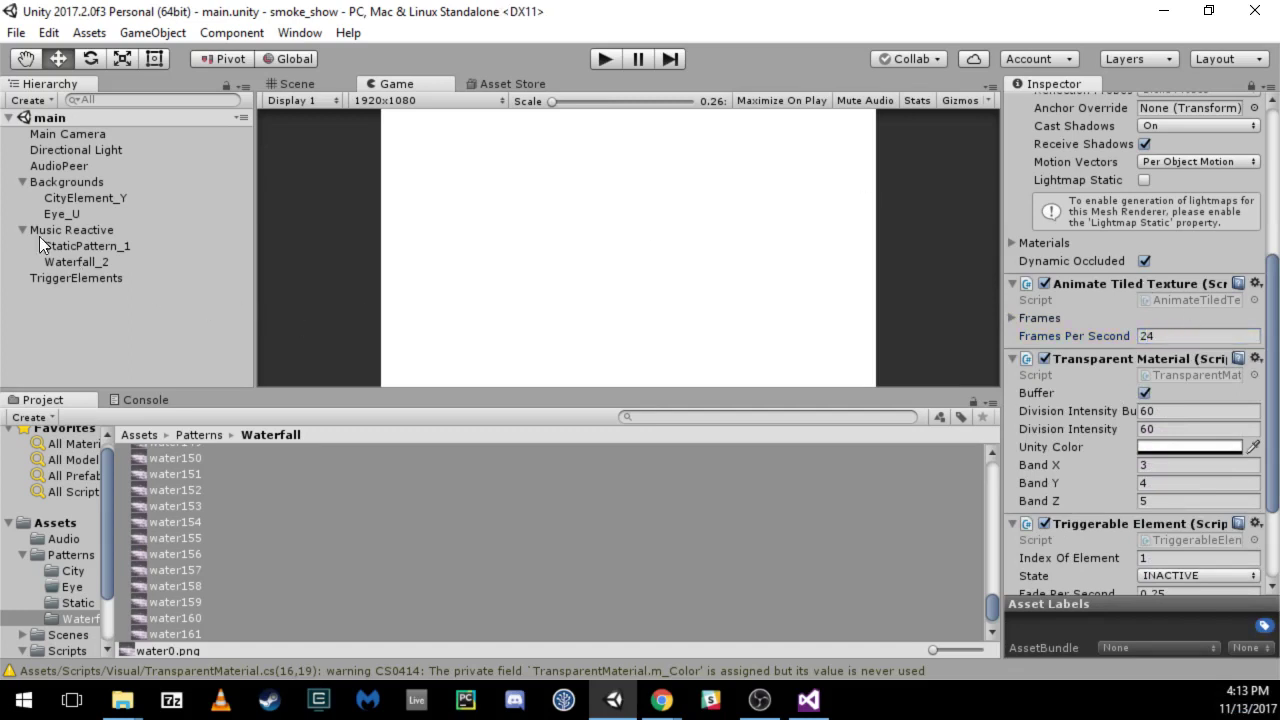
Go to the empty Patterns/Eye folder in the project and show it in File Explorer.
left_click(199, 434)
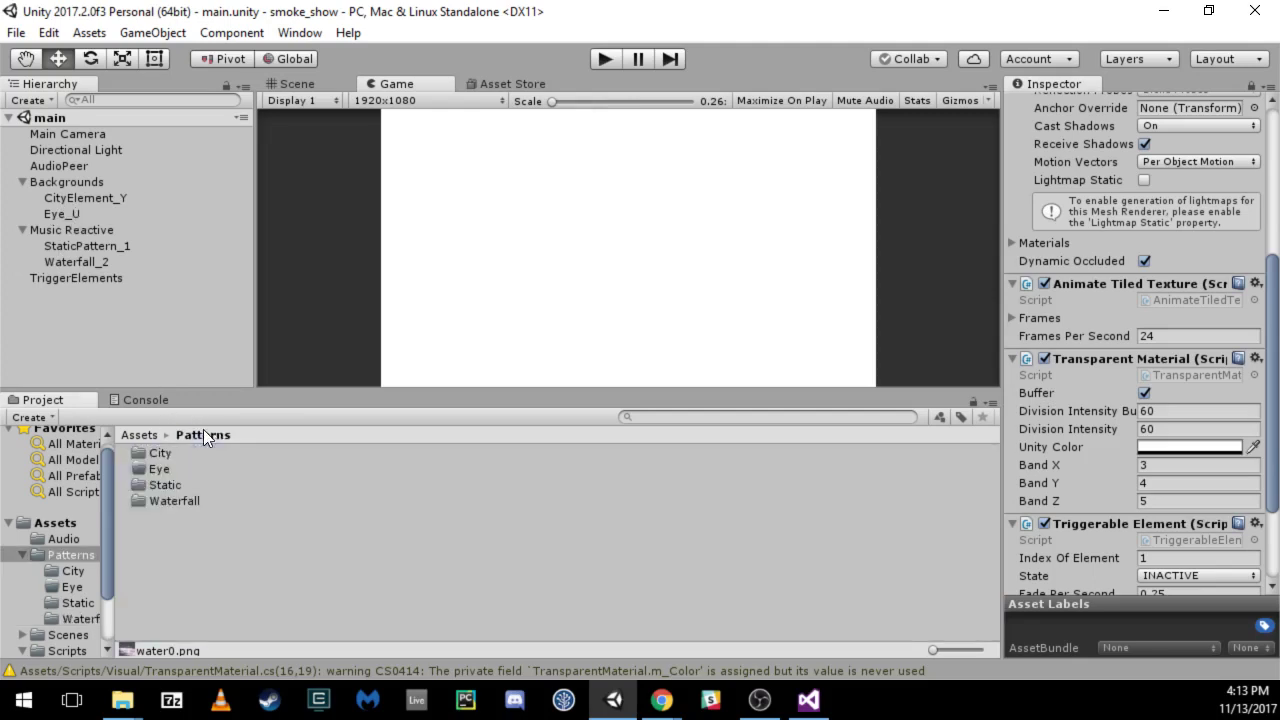
double_click(148, 464)
right_click(208, 466)
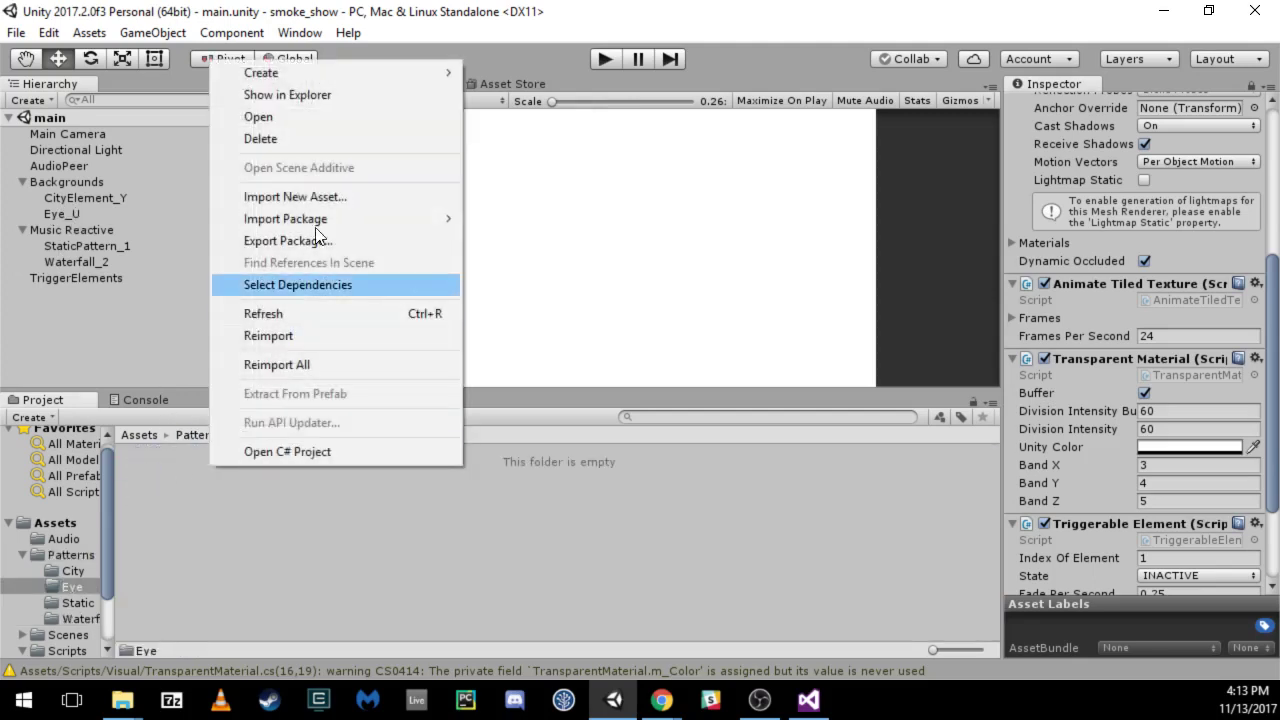
left_click(312, 94)
double_click(1060, 305)
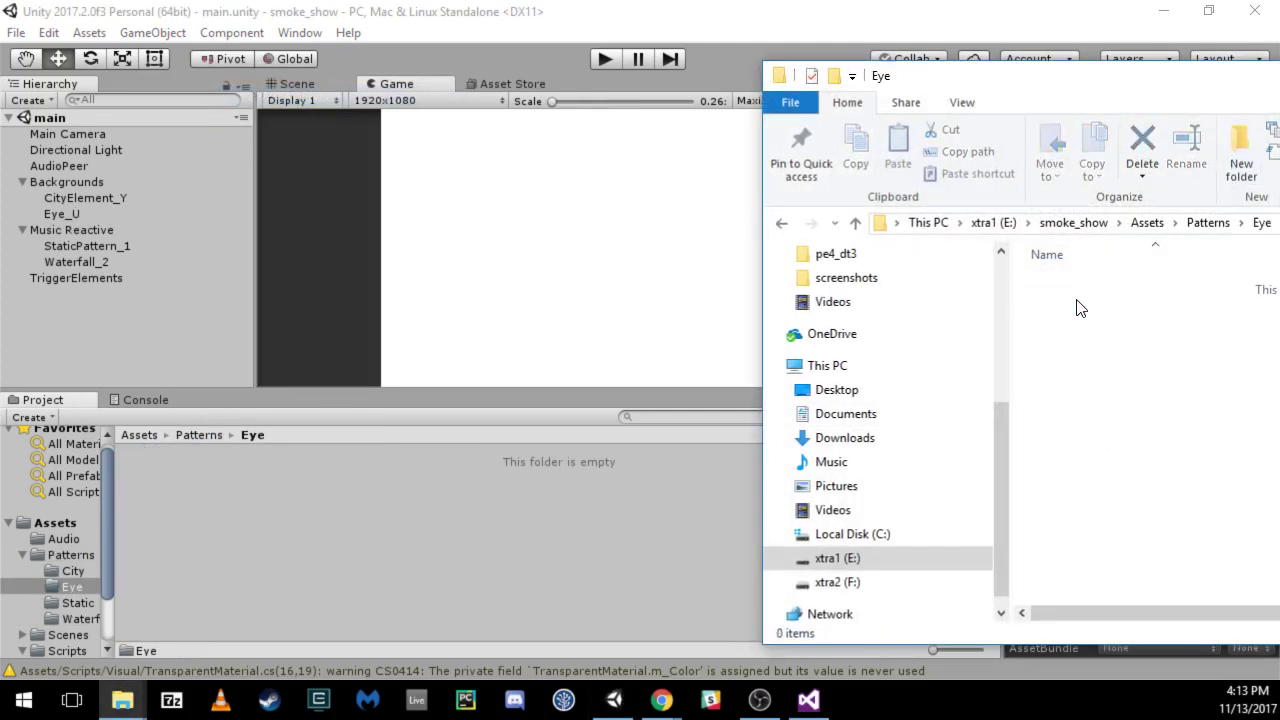
Close the project's Waterfall folder window, and switch the source file window from Videos\waterfall to Videos\eye.
mouse_move(127, 700)
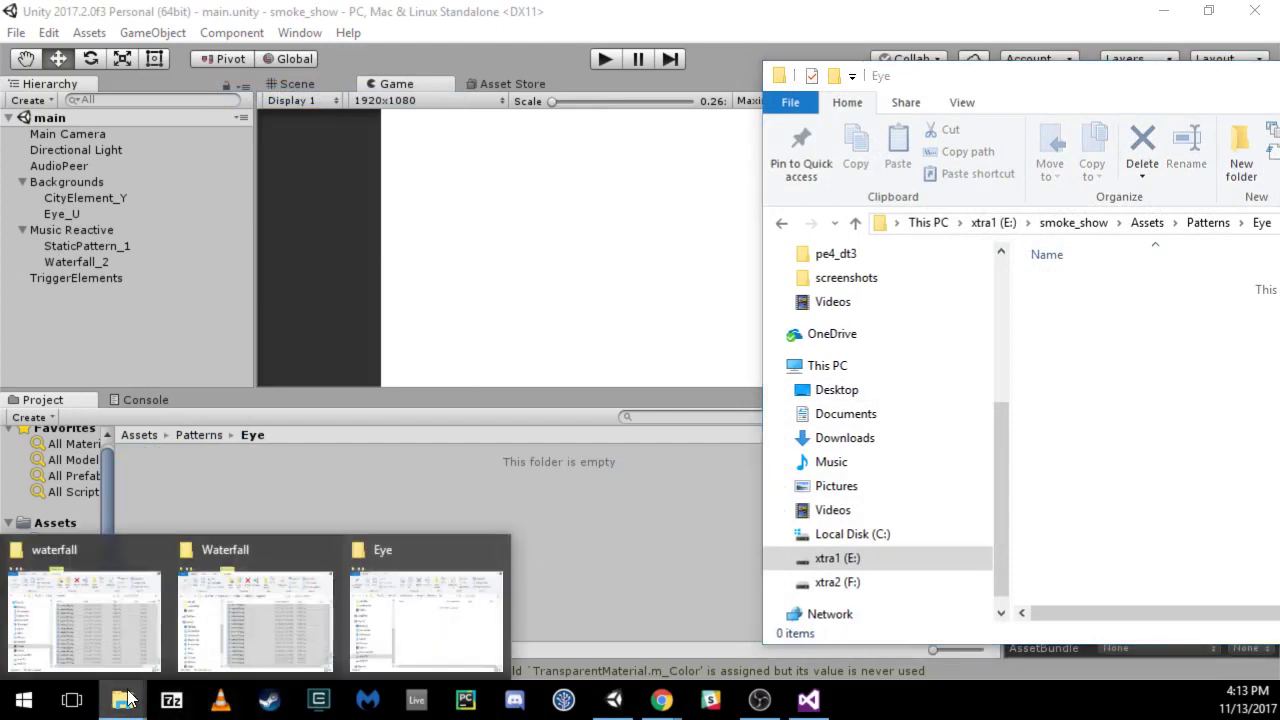
left_click(84, 612)
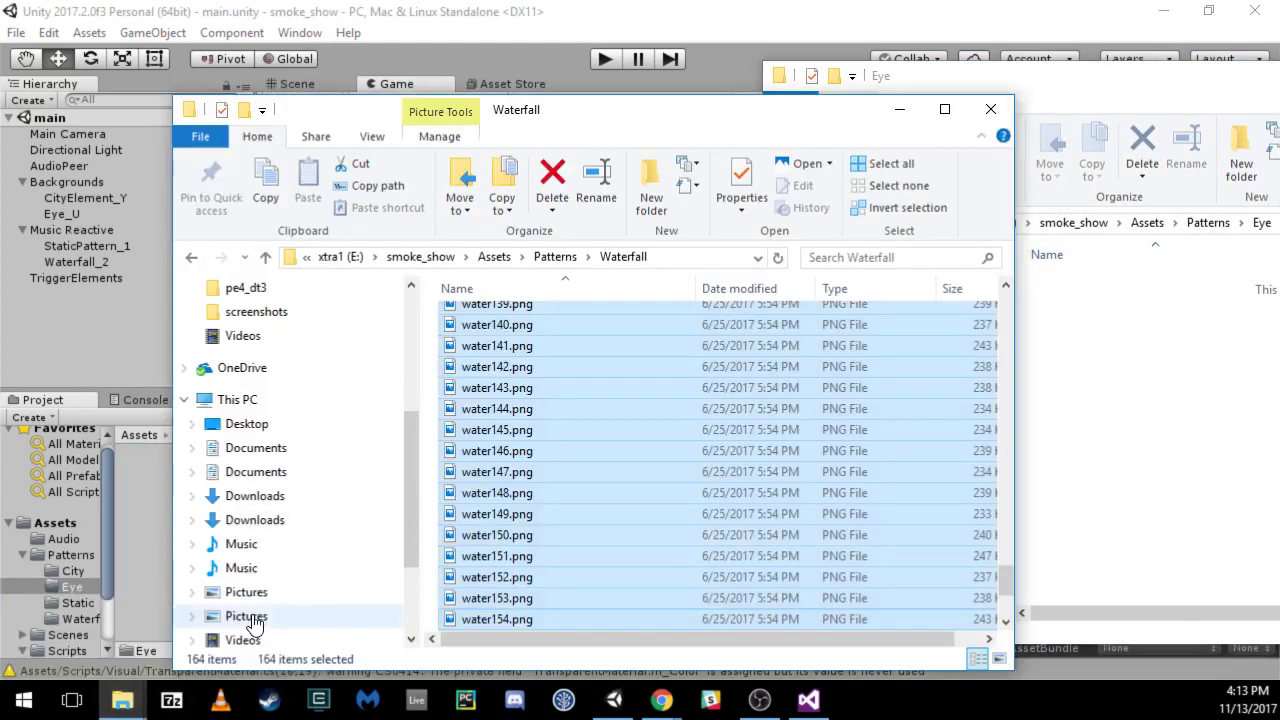
left_click(991, 112)
mouse_move(122, 700)
left_click(118, 659)
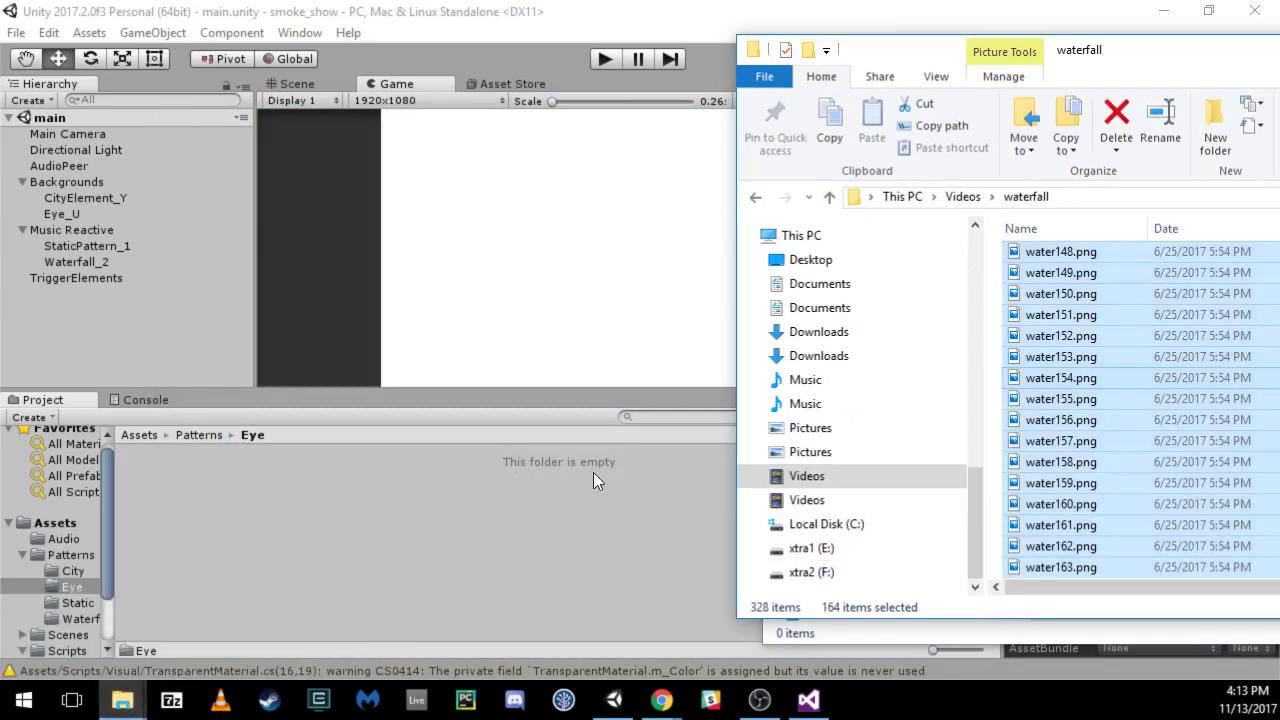
left_click_drag(1108, 16, 452, 92)
left_click(312, 234)
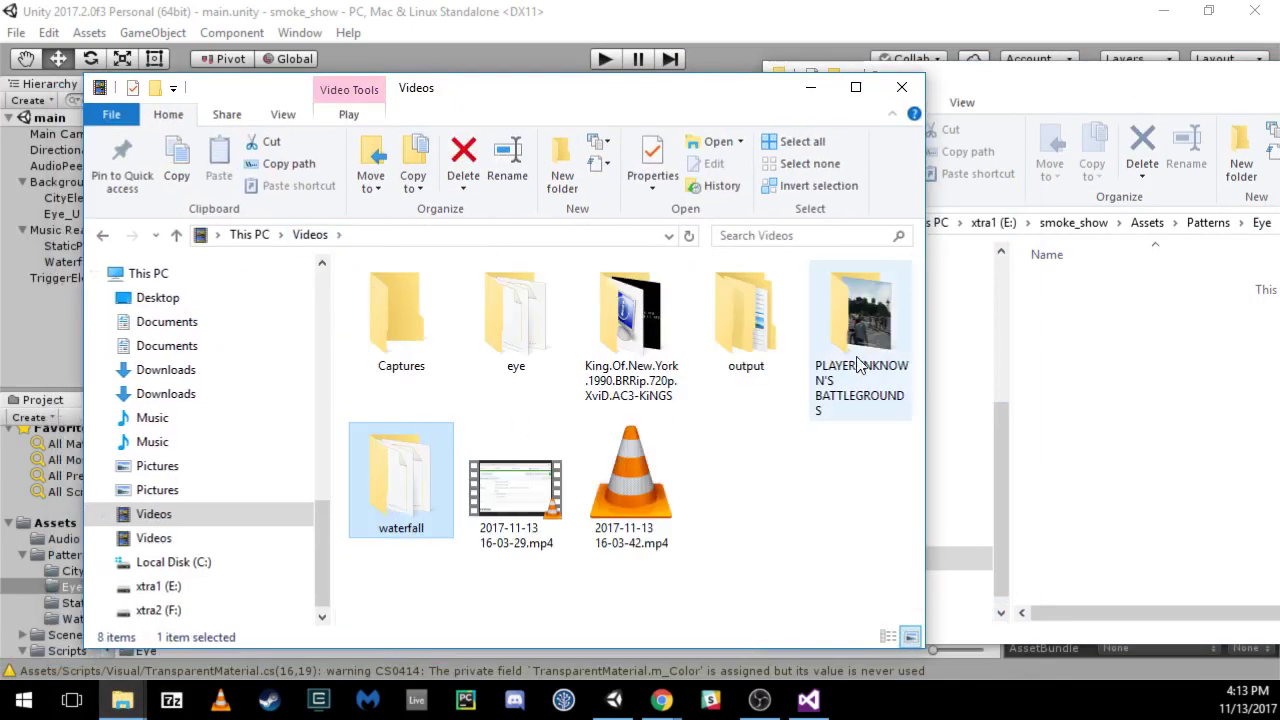
double_click(522, 330)
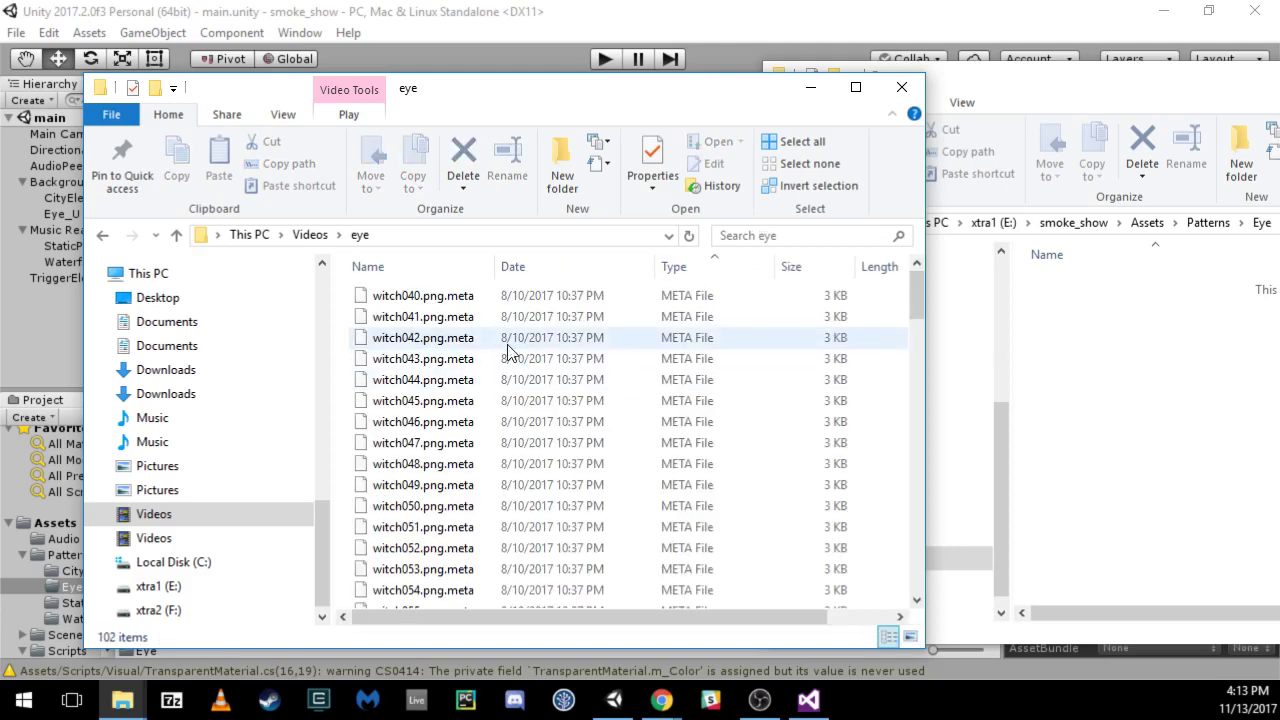
Copy witch040.png to witch090.png from Videos\eye into the project's Assets\Patterns\Eye folder, and return to Unity to import them.
left_click_drag(915, 307, 917, 435)
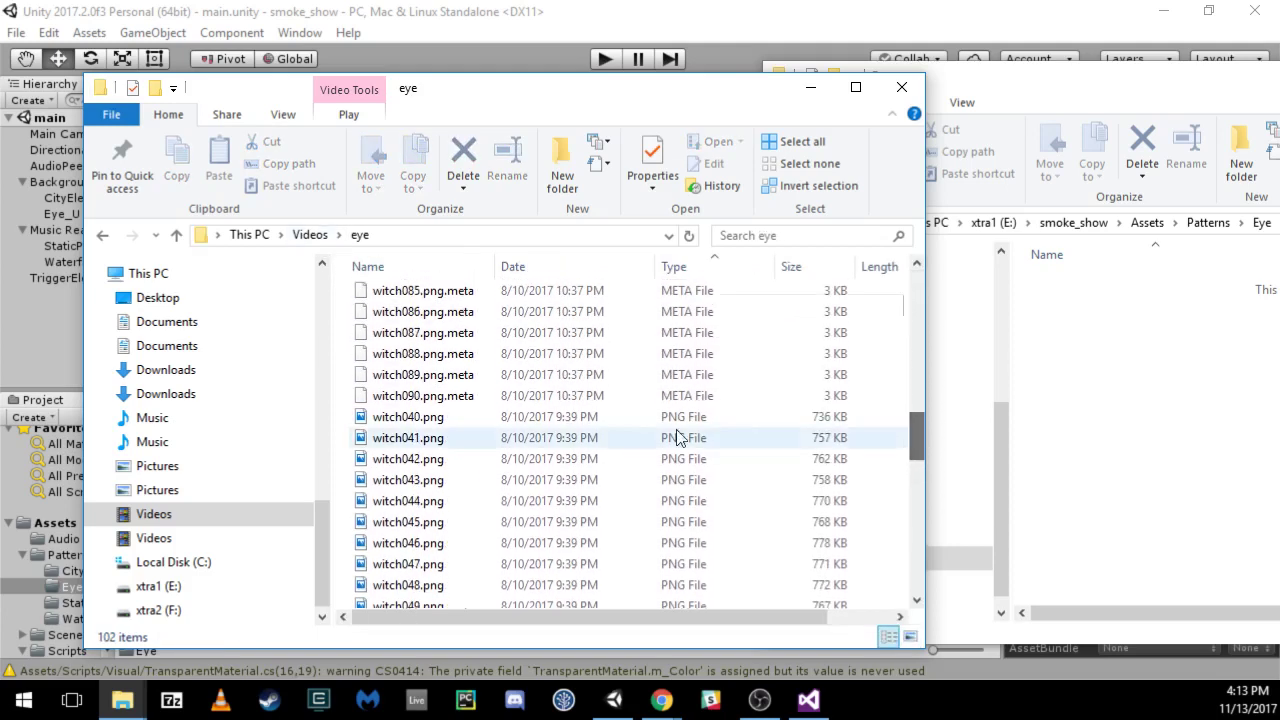
left_click(425, 418)
left_click_drag(743, 100, 572, 64)
scroll(505, 447, "down", 14)
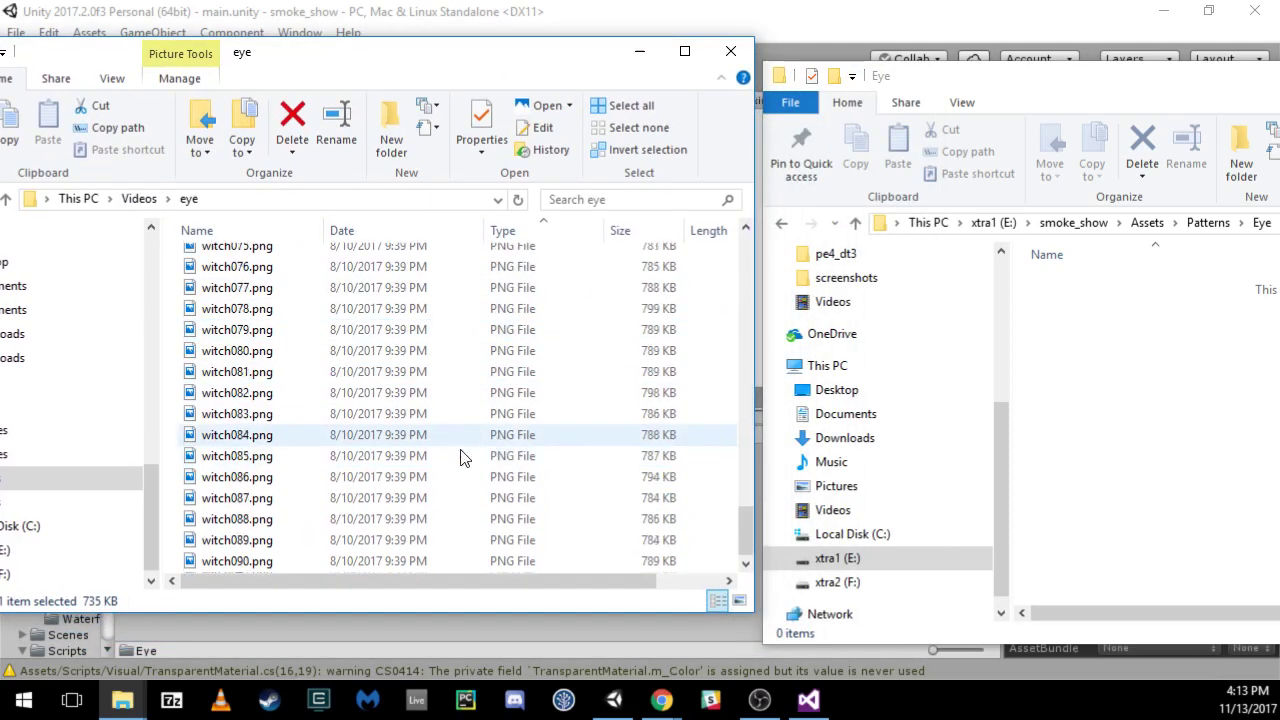
left_click(285, 561, "shift")
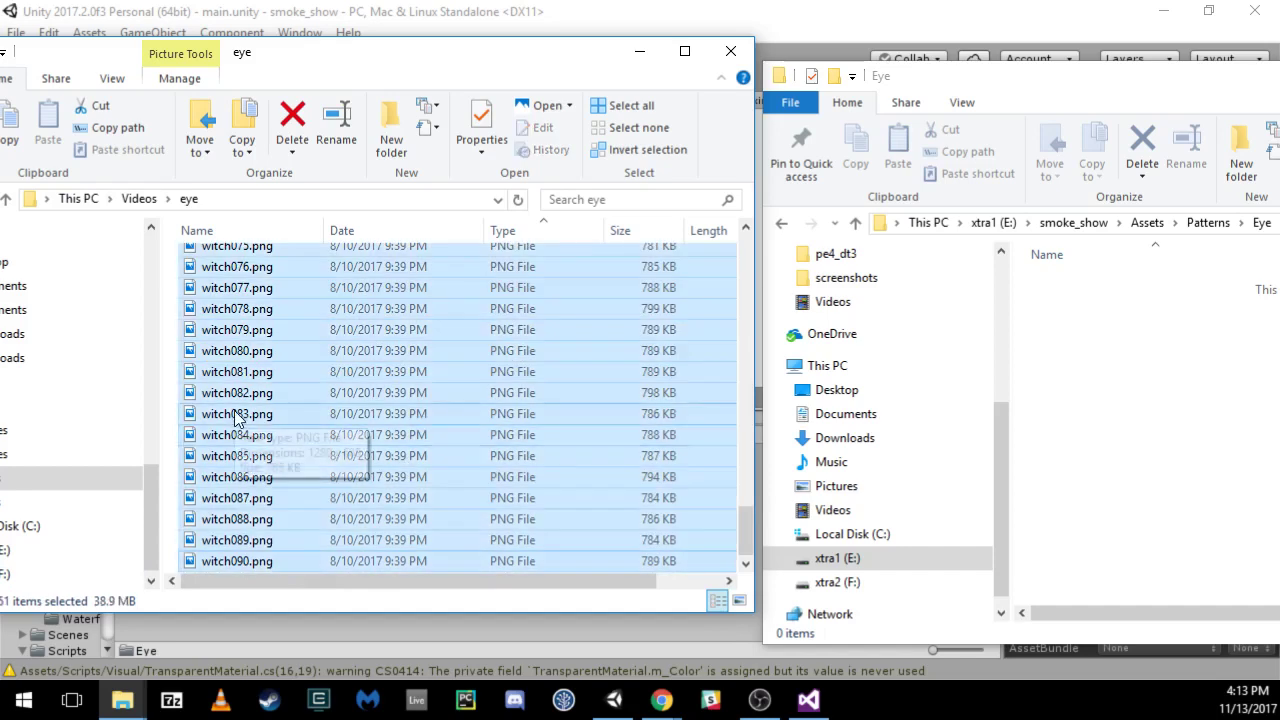
left_click_drag(236, 418, 1194, 380)
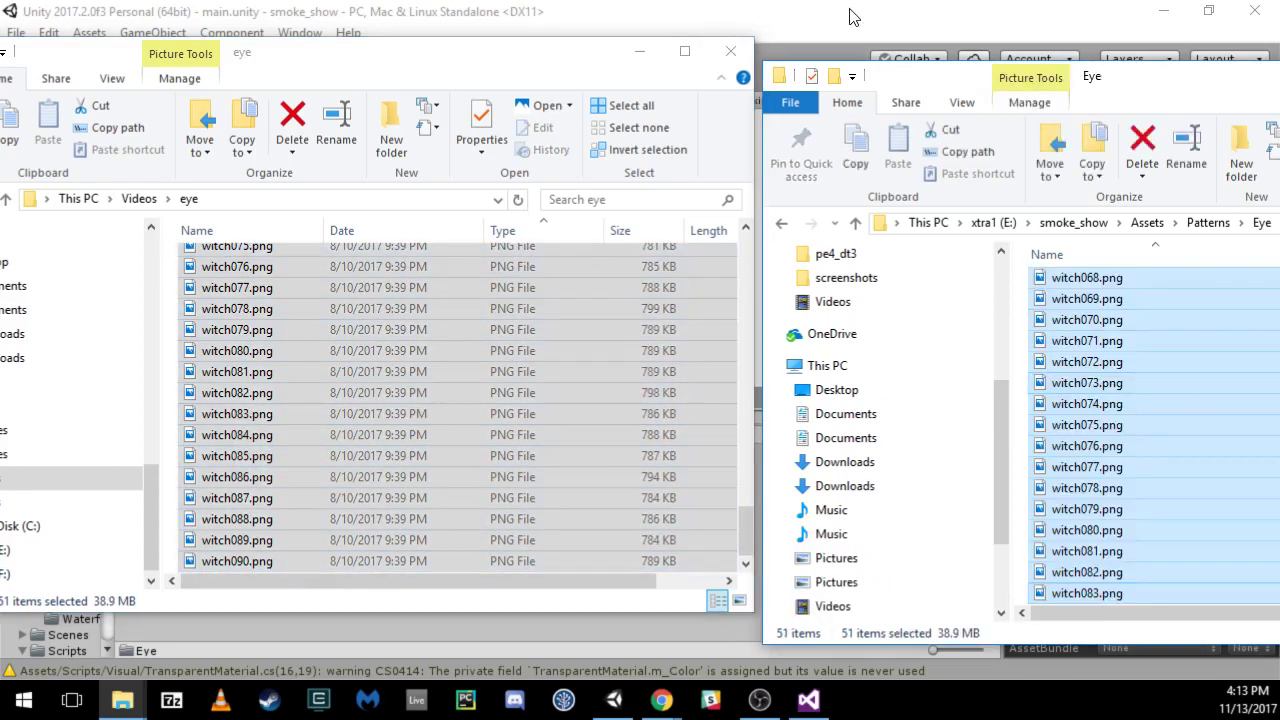
left_click(850, 17)
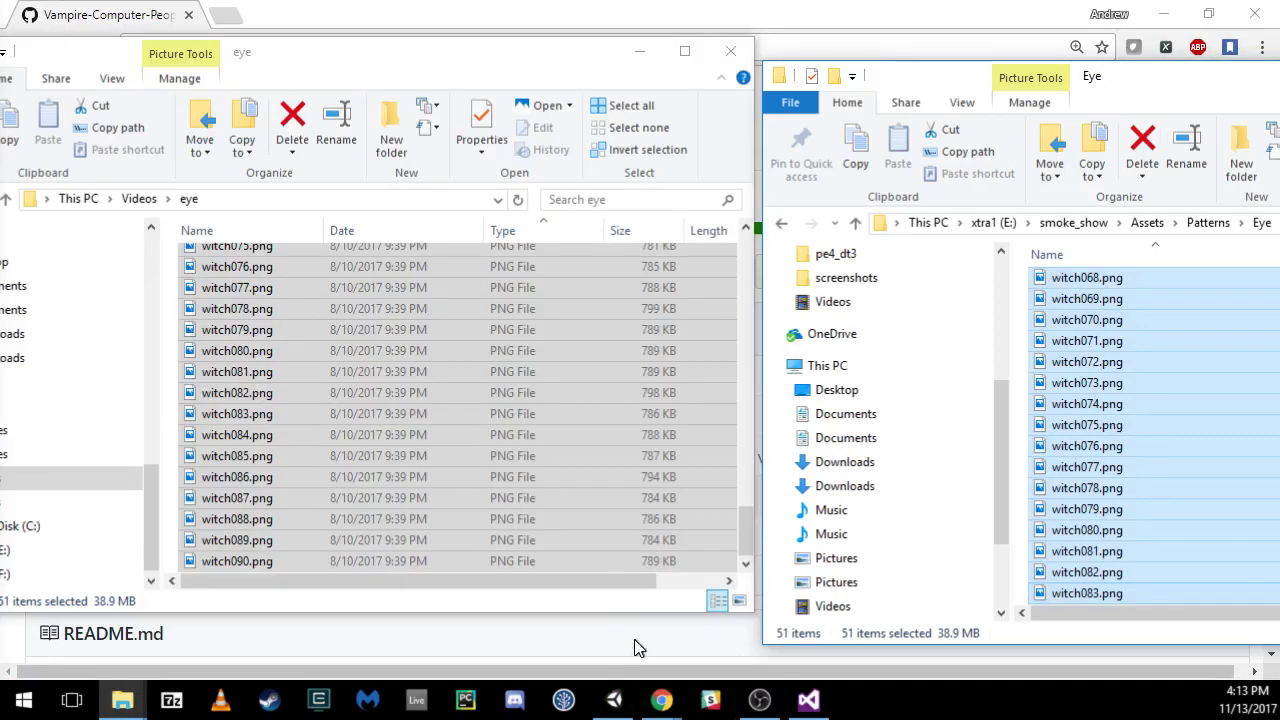
left_click(638, 648)
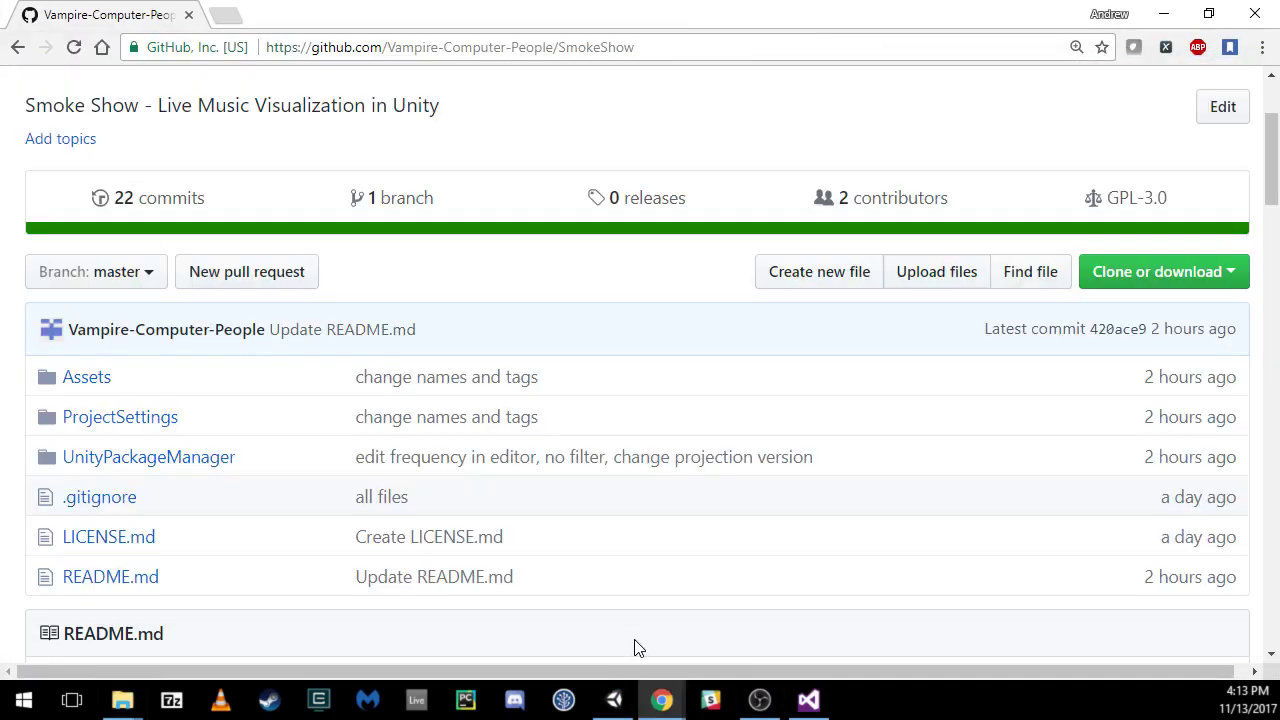
left_click(614, 699)
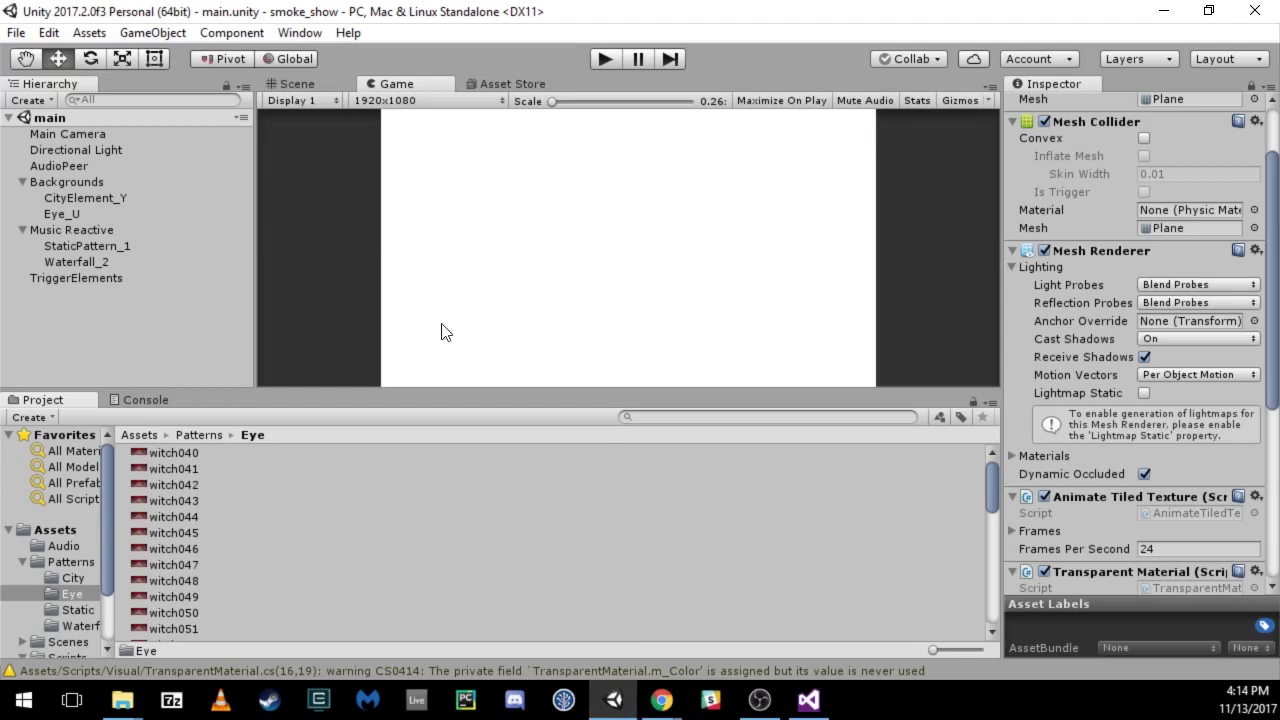
Switch the locked Inspector from Waterfall_2 to Eye_U, lock it again, and check its Frames array under Animate Tiled Texture.
left_click(62, 213)
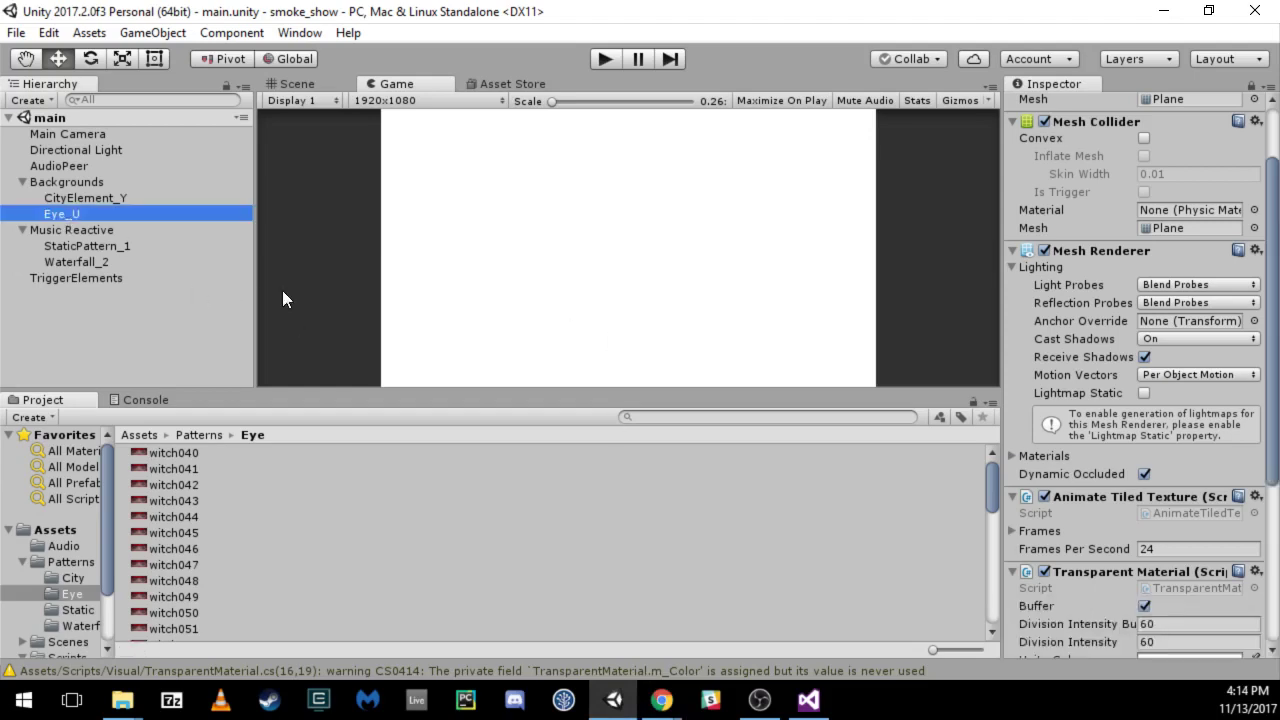
left_click(1249, 87)
scroll(1200, 185, "up", 3)
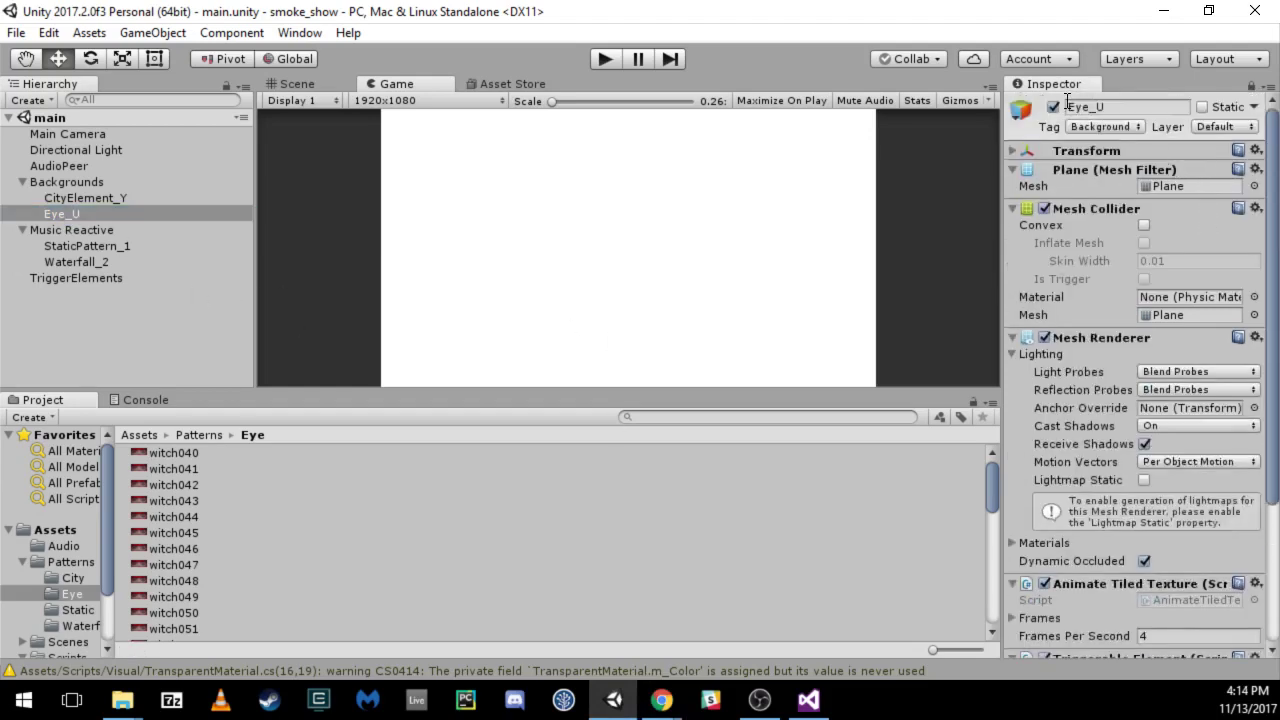
scroll(1129, 235, "down", 6)
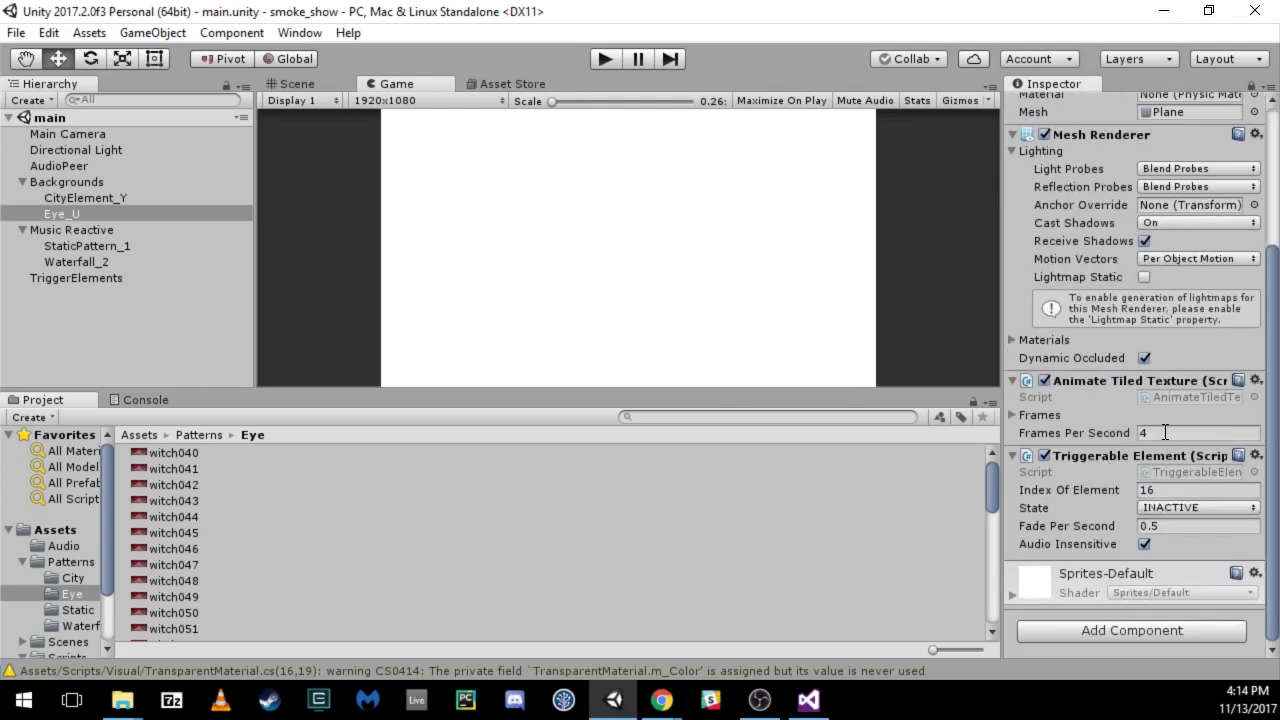
left_click(1012, 414)
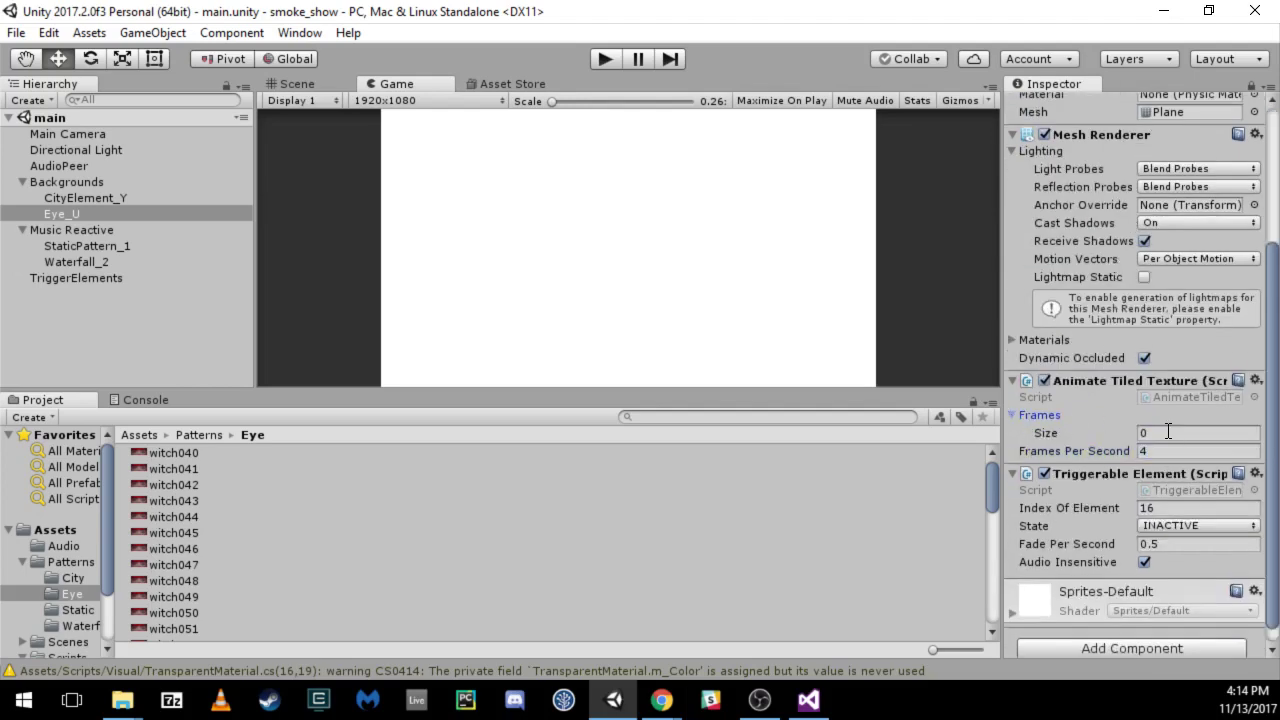
left_click(1012, 414)
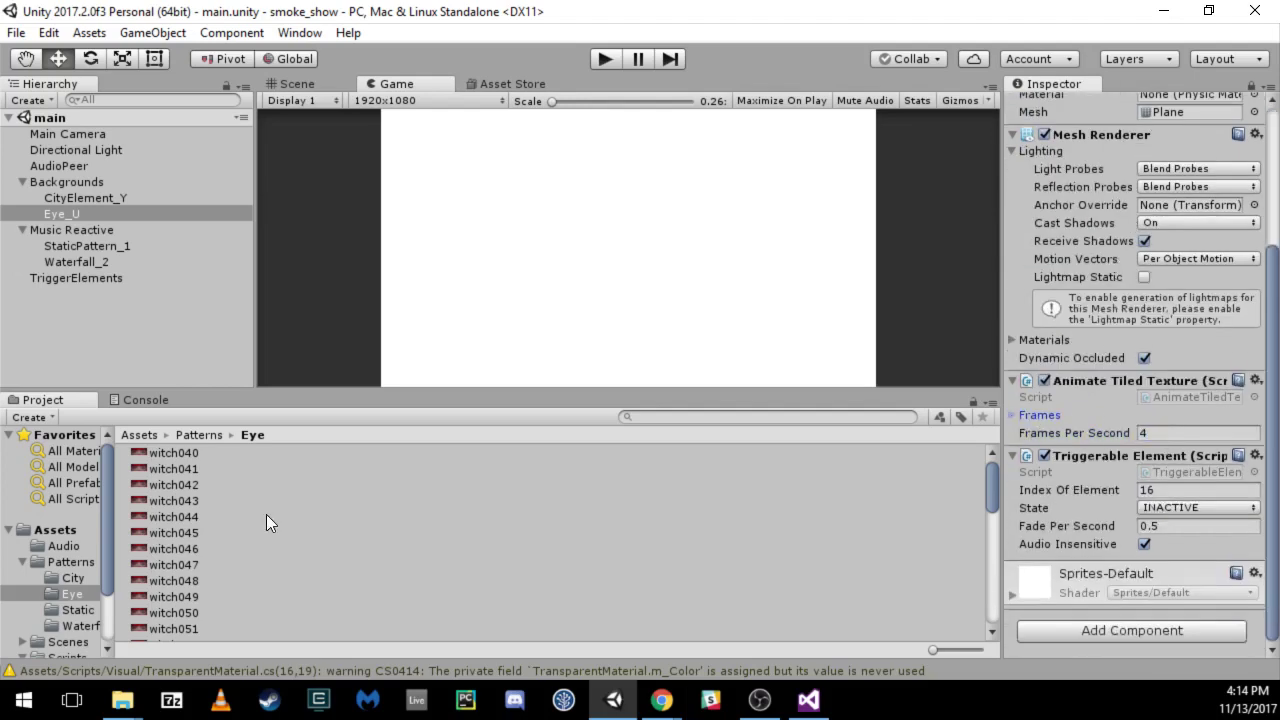
Fill Eye_U's Frames array with all the witch textures from the Eye folder, and collapse the array.
left_click(193, 497)
key("ctrl+a")
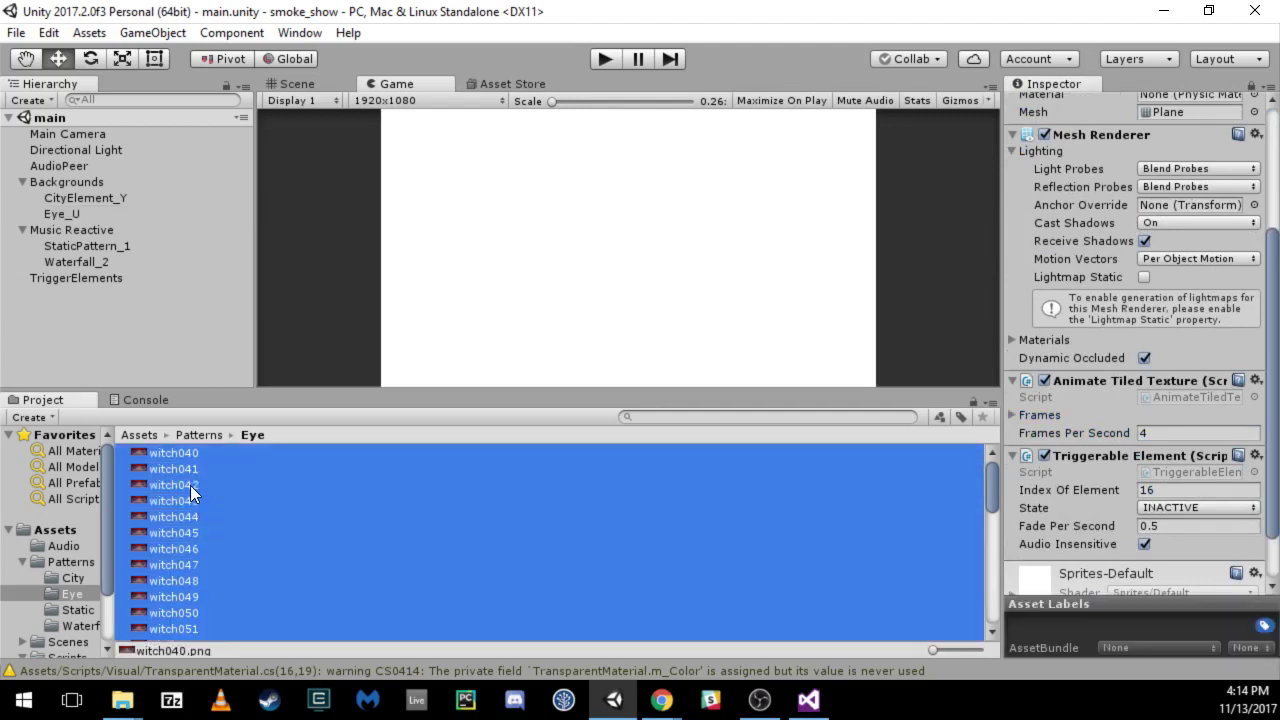
left_click_drag(190, 485, 1150, 413)
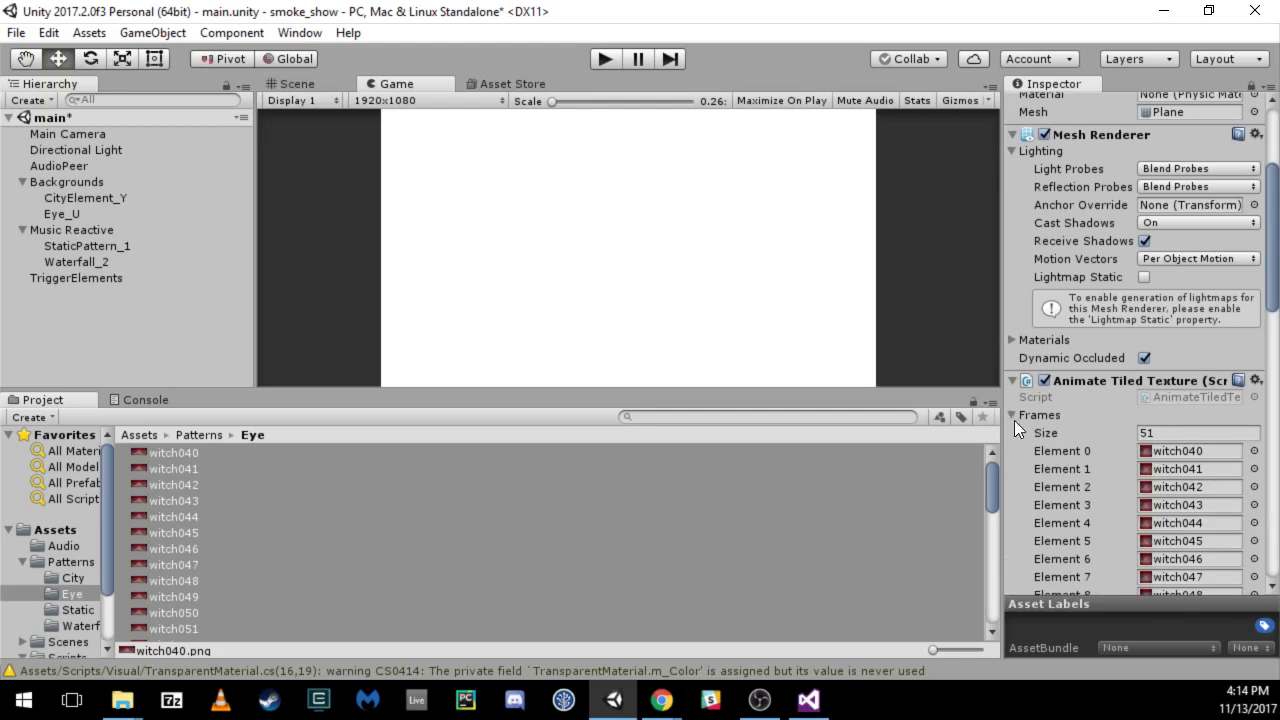
left_click(1011, 414)
Set Eye_U's Frames Per Second to 24 and save the scene.
left_click(1150, 432)
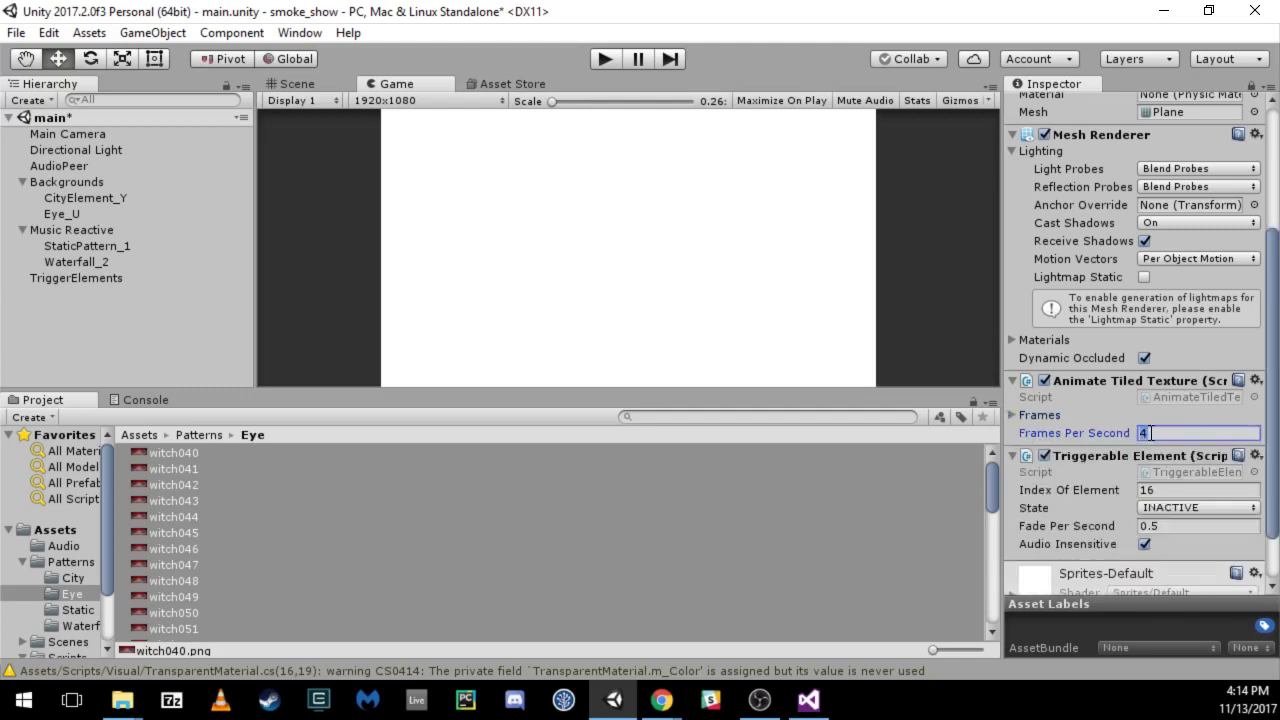
type("24")
key("Return")
key("ctrl+s")
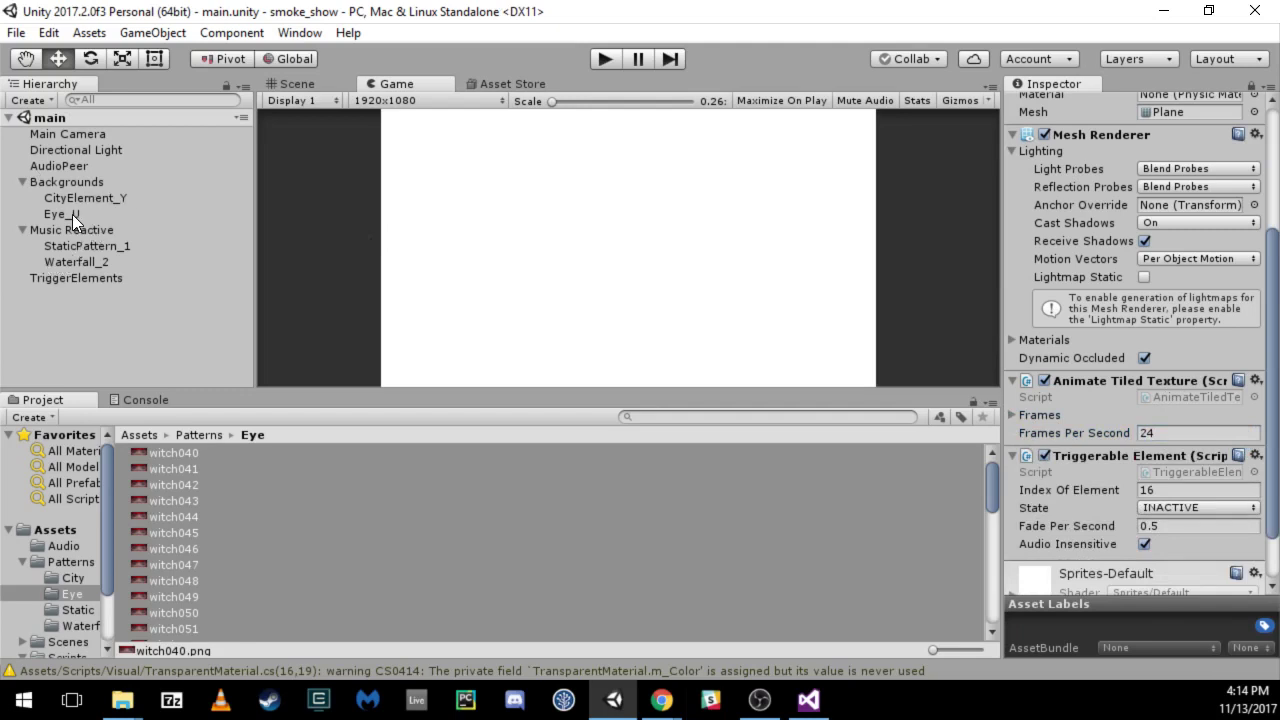
Unlock the Inspector, and compare the Triggerable Element settings of CityElement_Y, Eye_U, StaticPattern_1 and Waterfall_2.
left_click(120, 197)
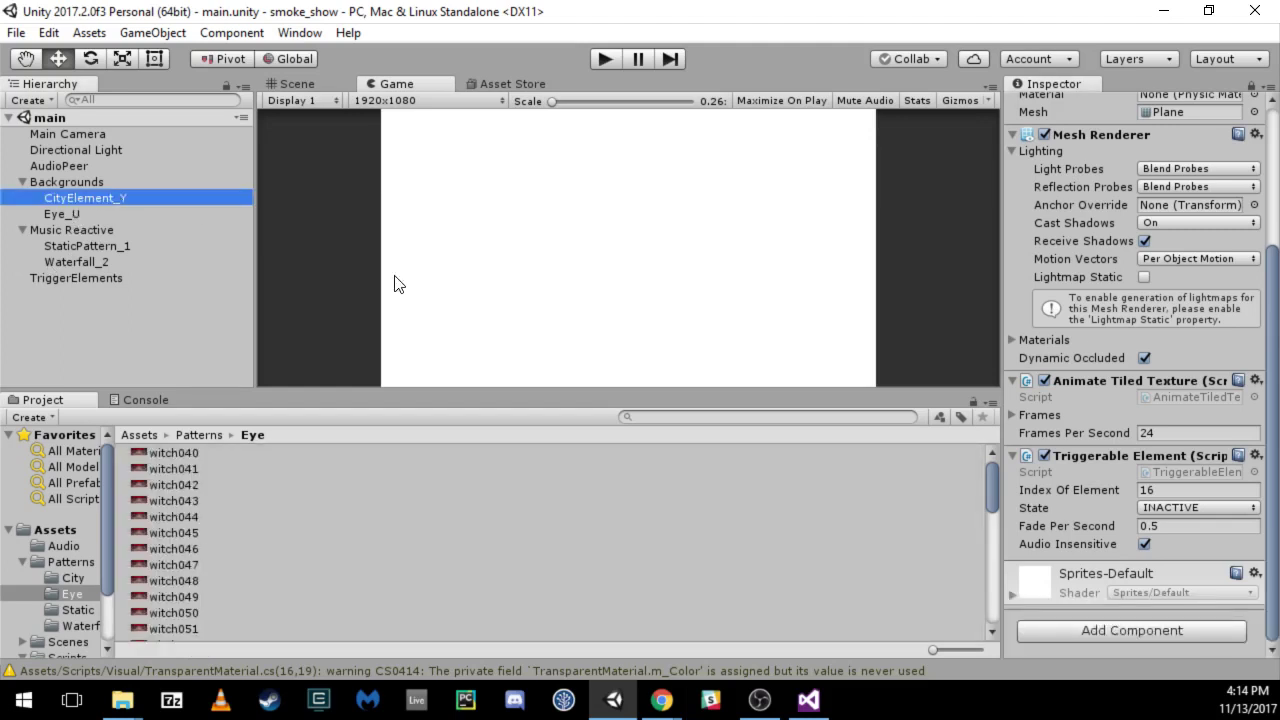
left_click(1250, 85)
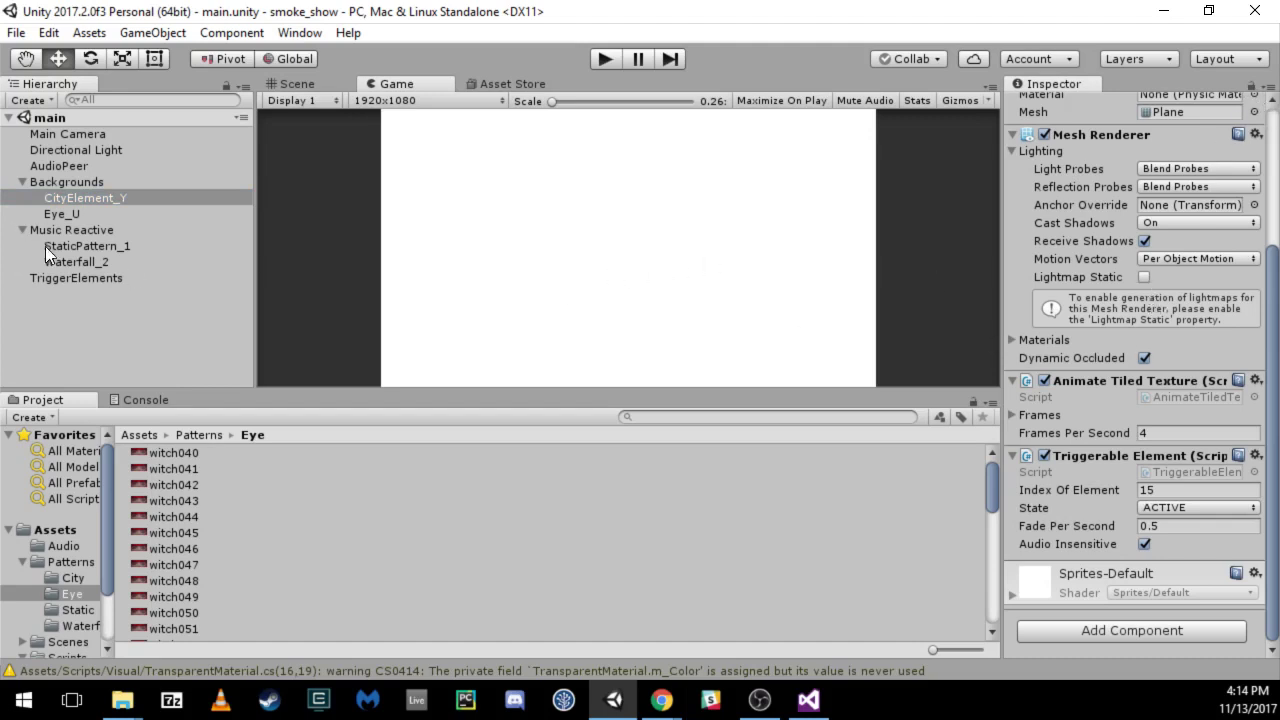
left_click(70, 214)
left_click(72, 199)
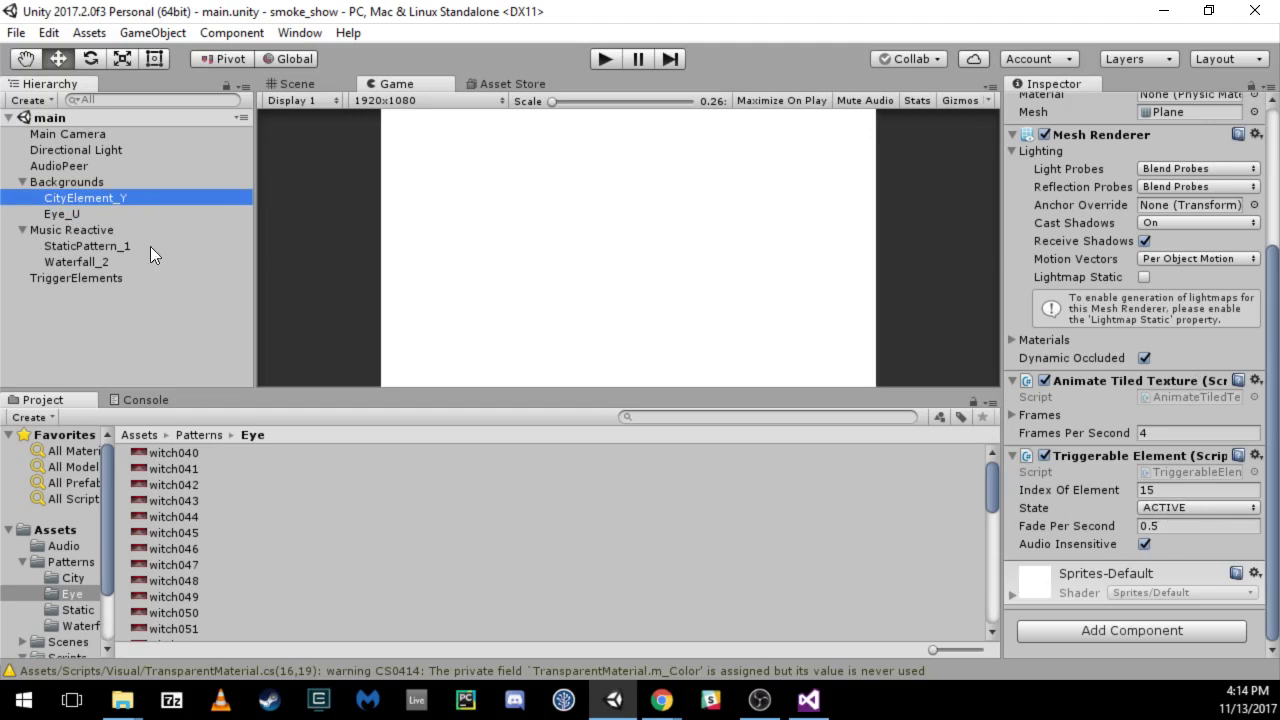
left_click(80, 215)
left_click(102, 246)
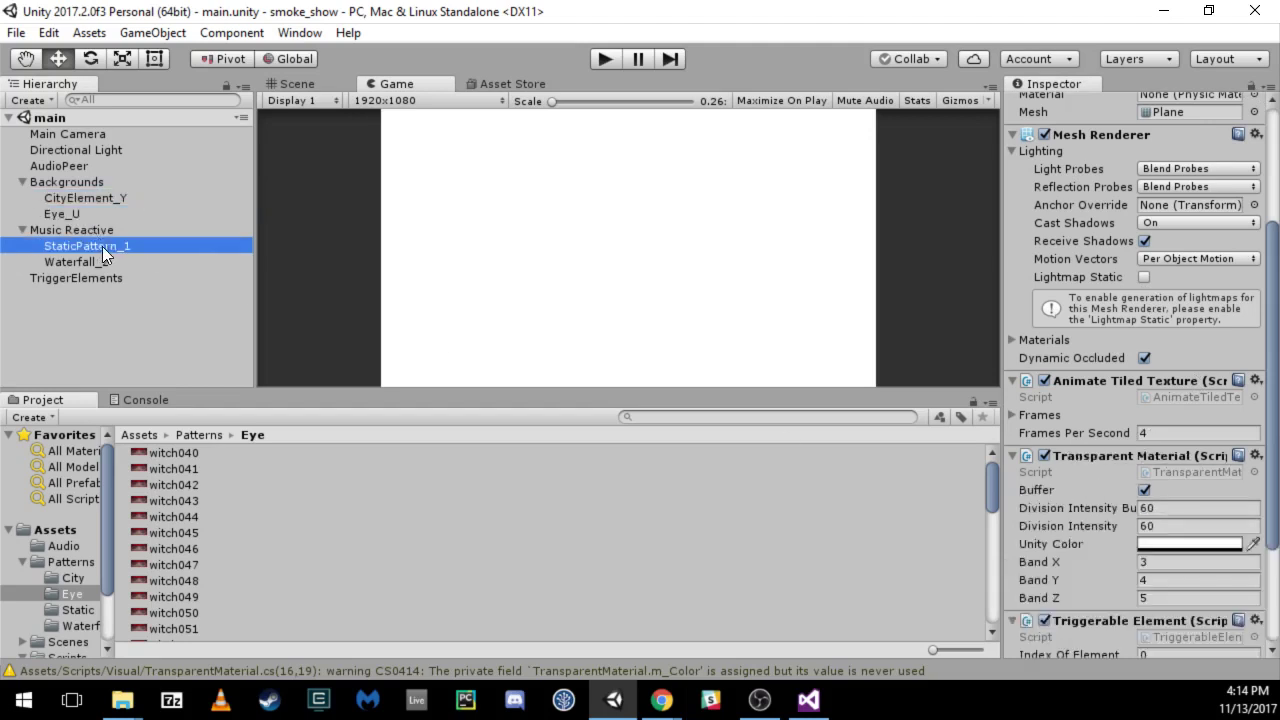
scroll(1160, 510, "down", 3)
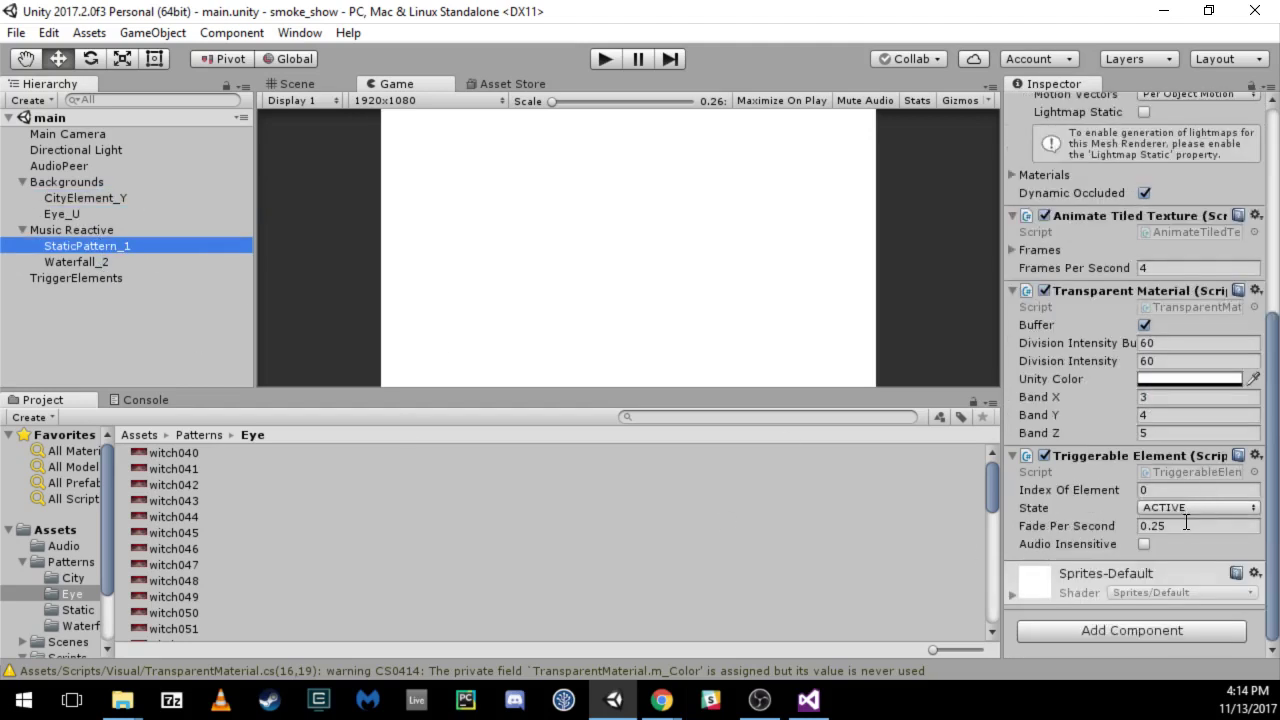
left_click(92, 263)
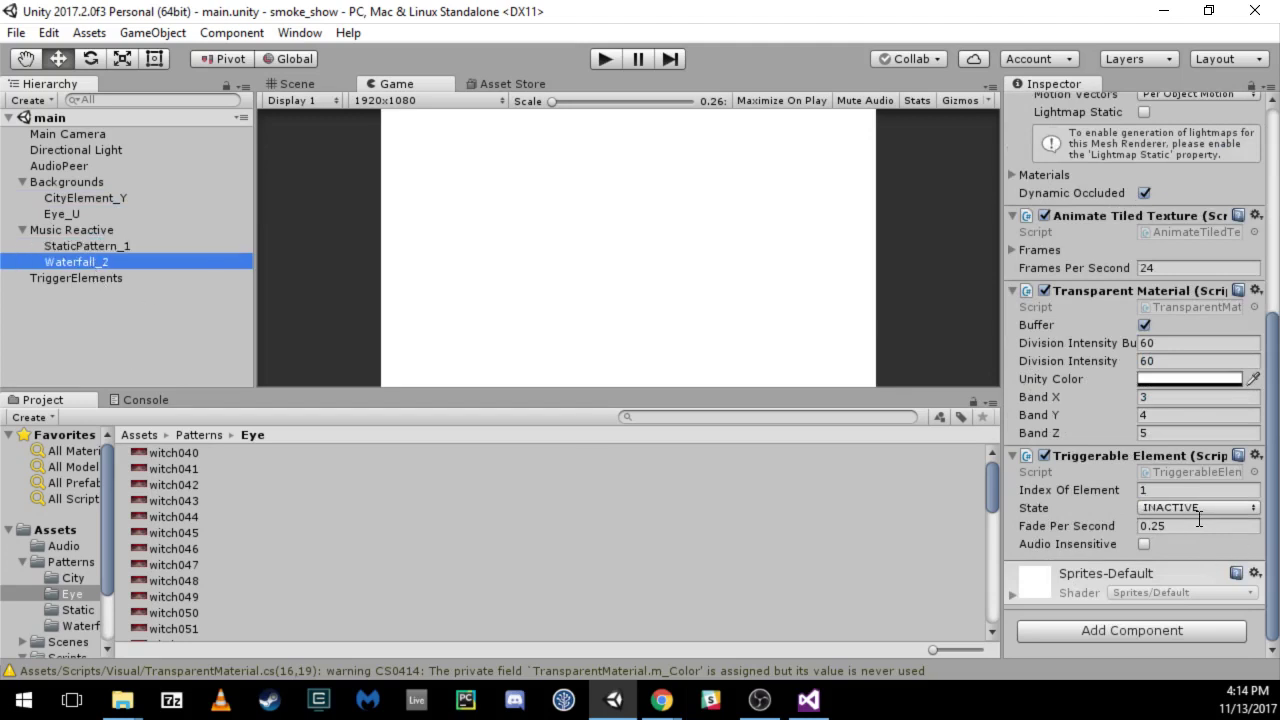
Play the scene, trigger the Eye_U background with its U key, and stop playback.
left_click(78, 198)
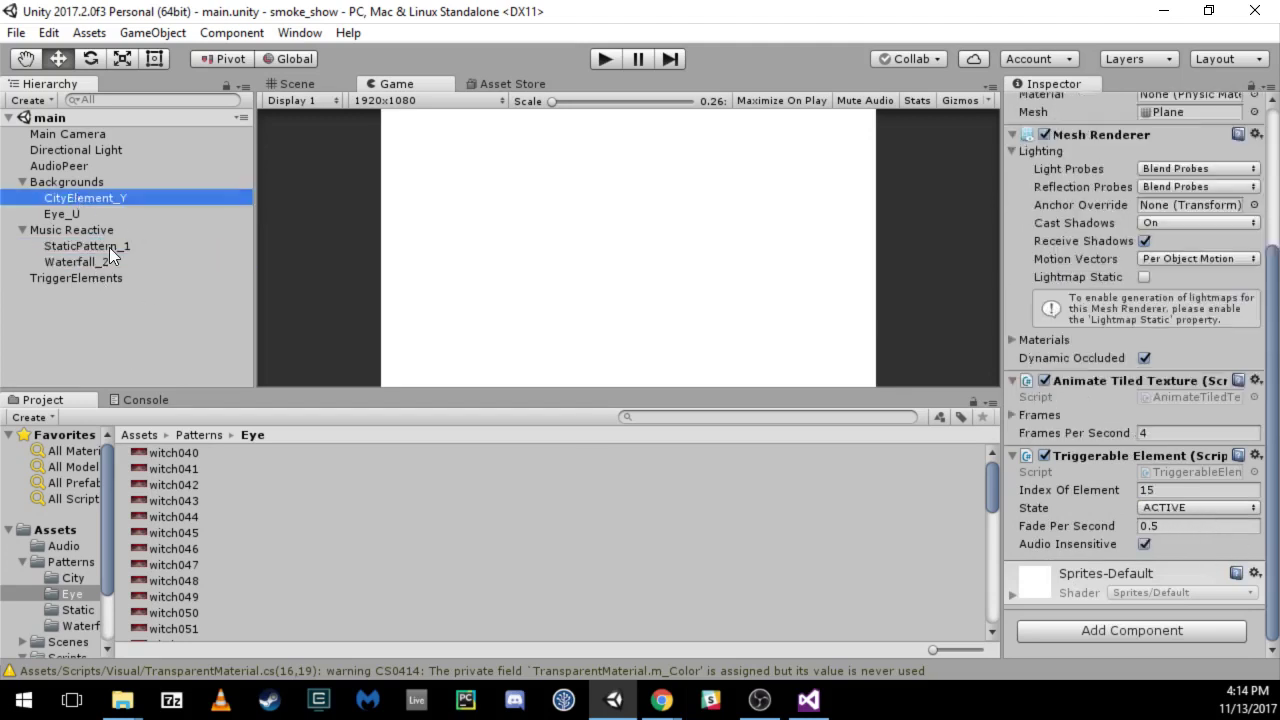
left_click(605, 59)
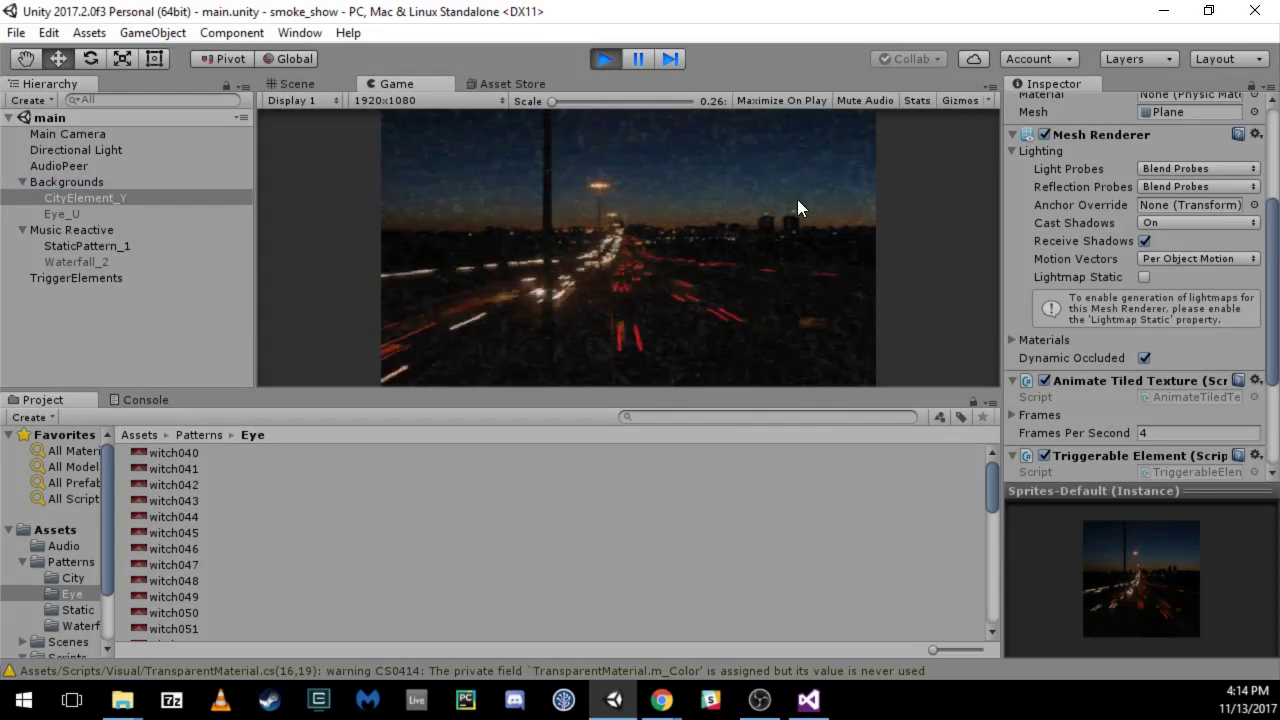
key("u")
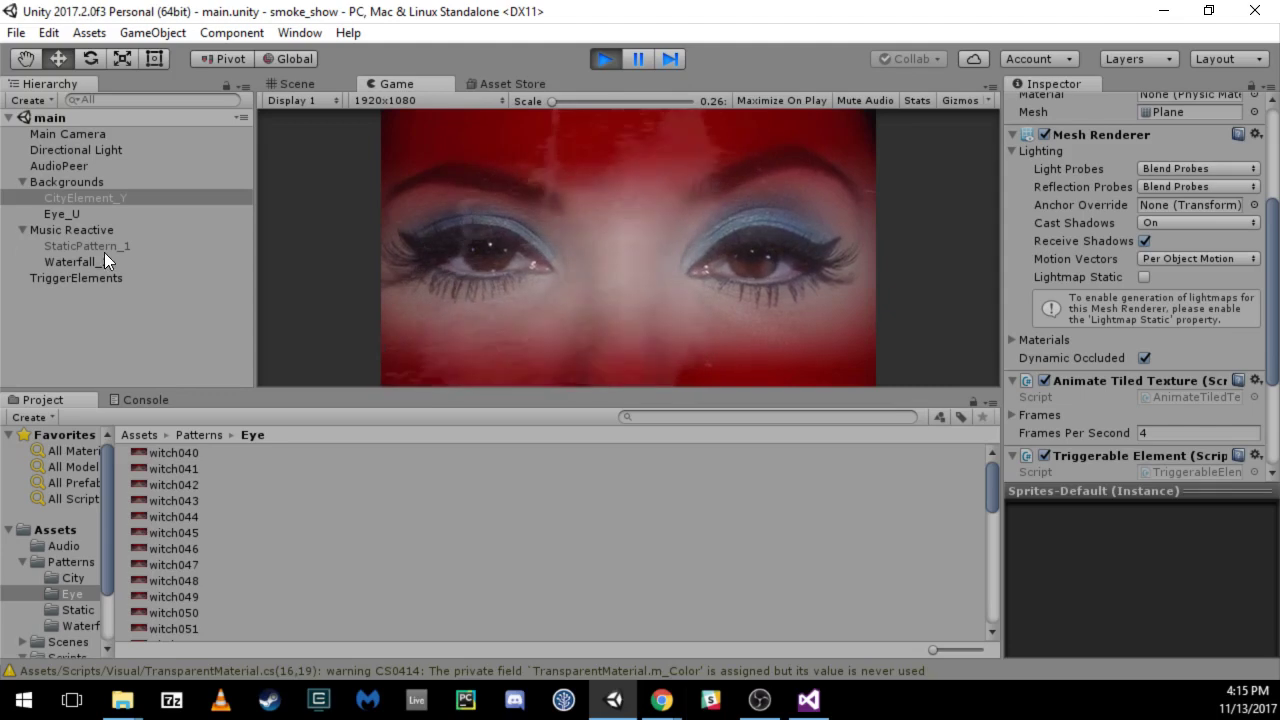
left_click(606, 59)
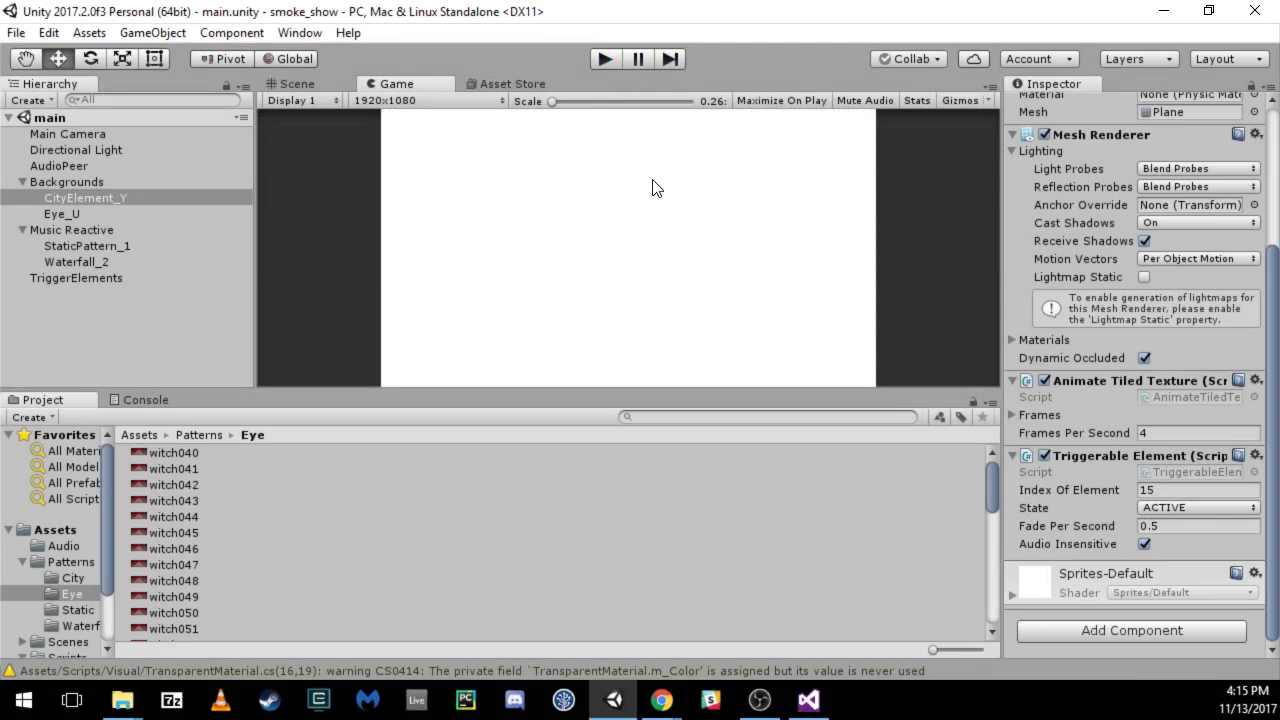
Compare the Triggerable Element settings of the CityElement_Y and Eye_U backgrounds.
left_click(100, 212)
left_click(93, 191)
left_click(80, 211)
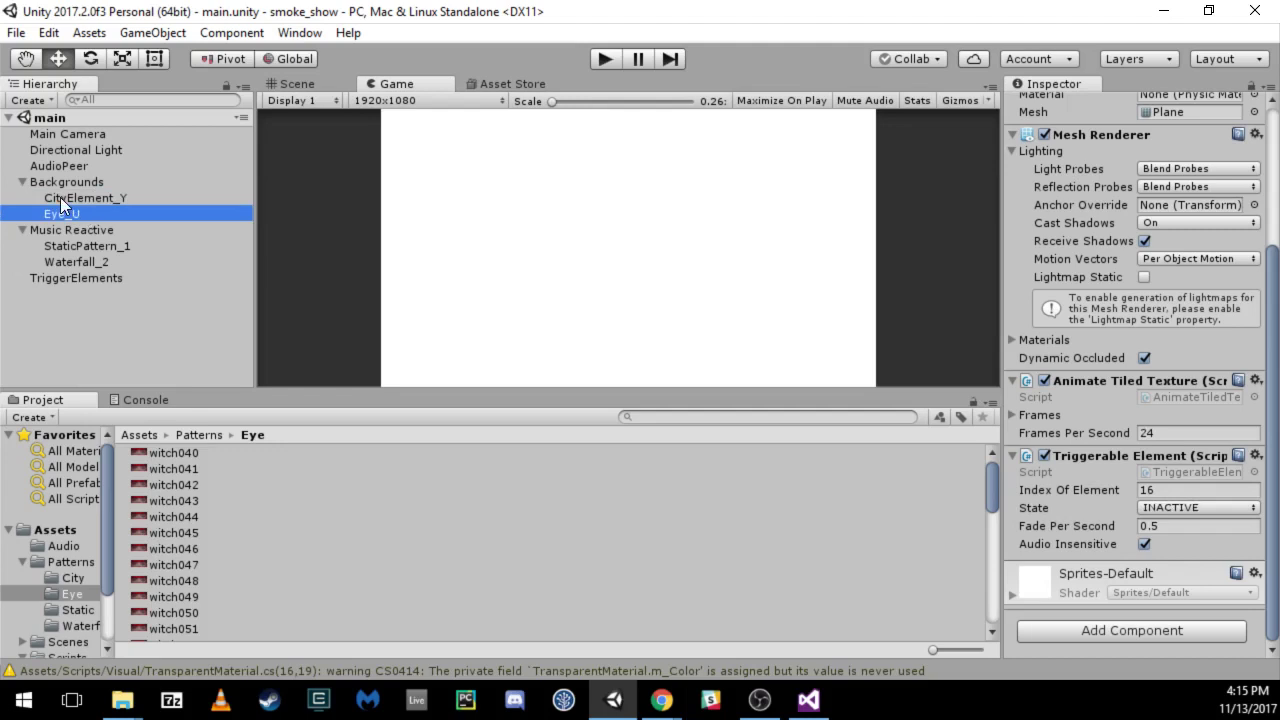
Widen the Inspector and examine Waterfall_2's division intensity settings under Transparent Material.
left_click(76, 261)
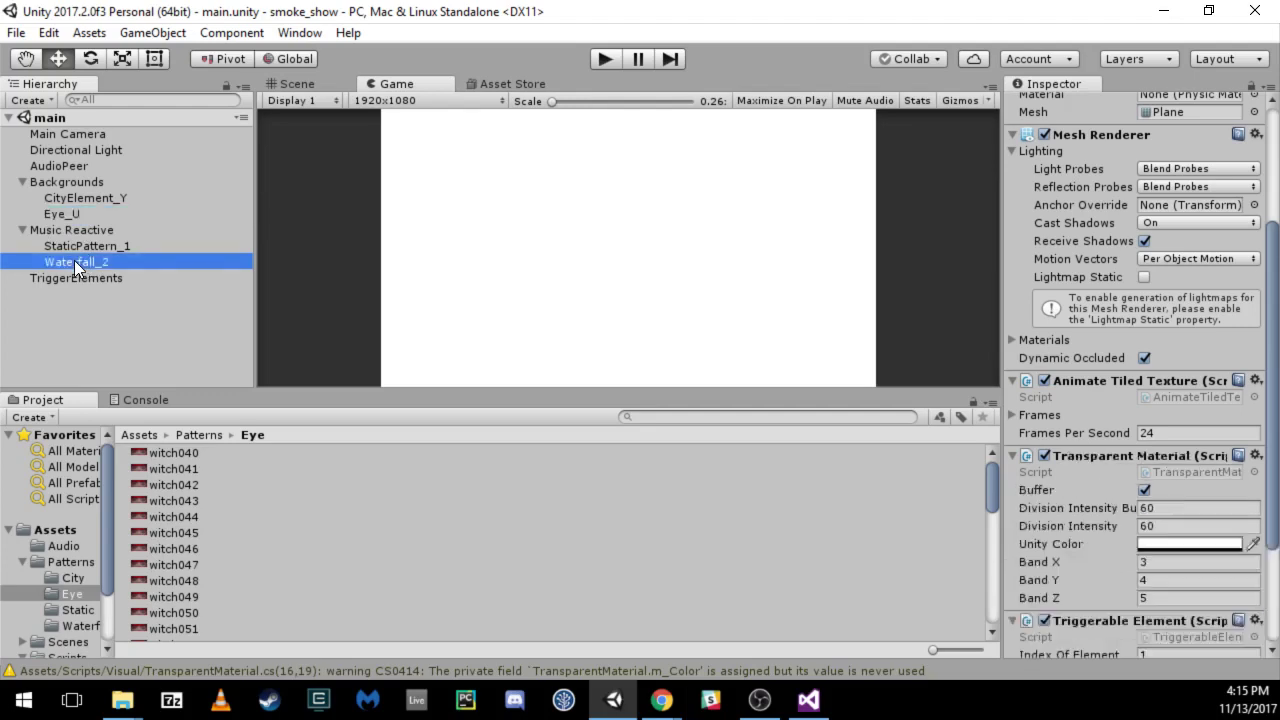
scroll(1122, 323, "down", 3)
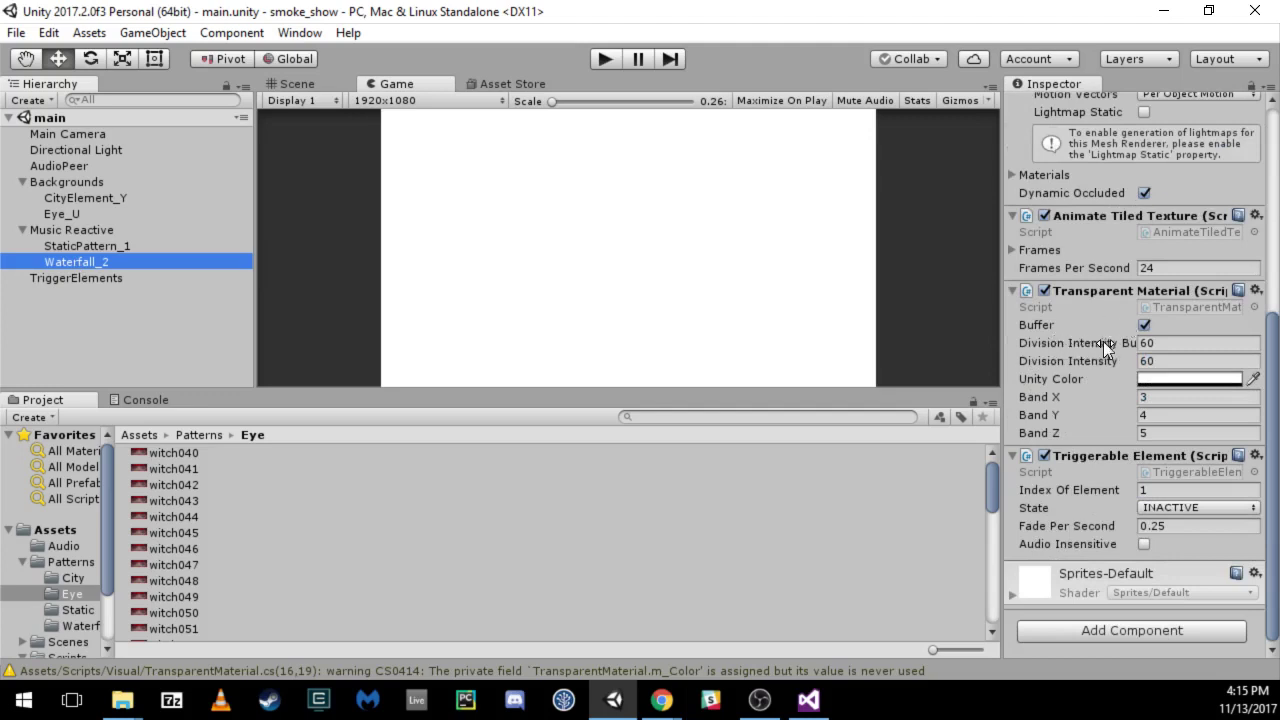
left_click_drag(999, 347, 971, 347)
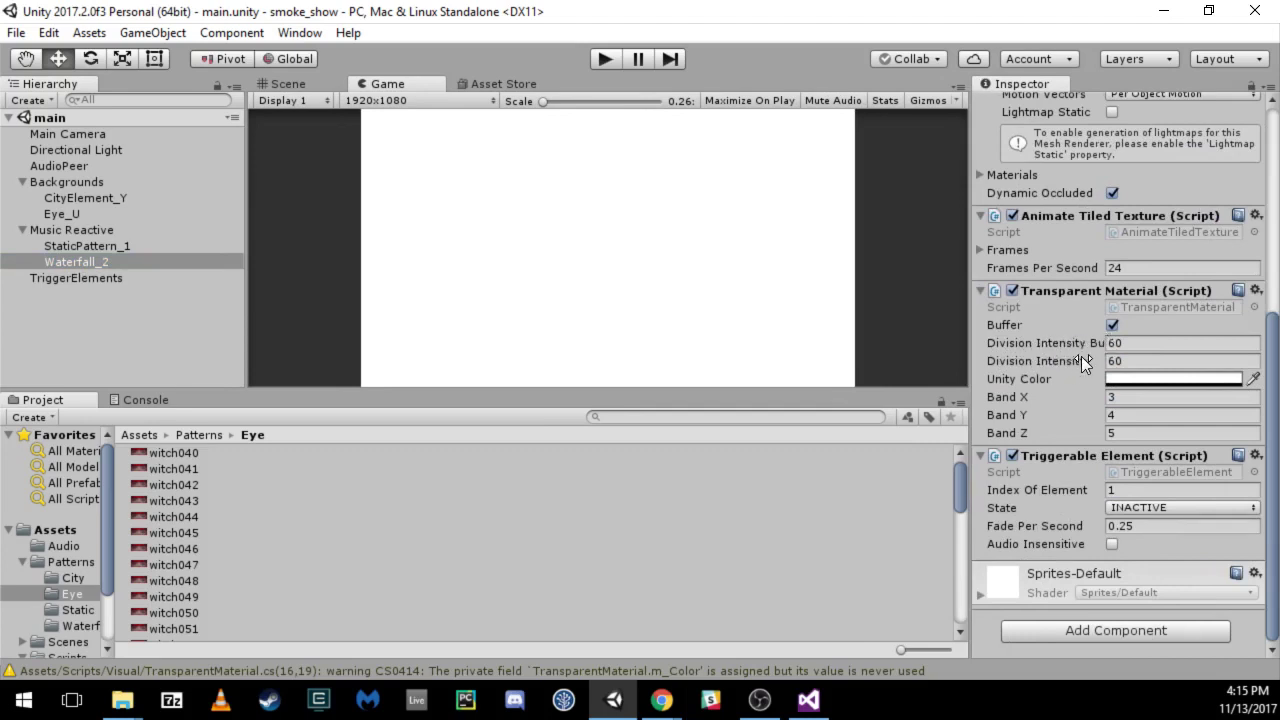
left_click(1115, 343)
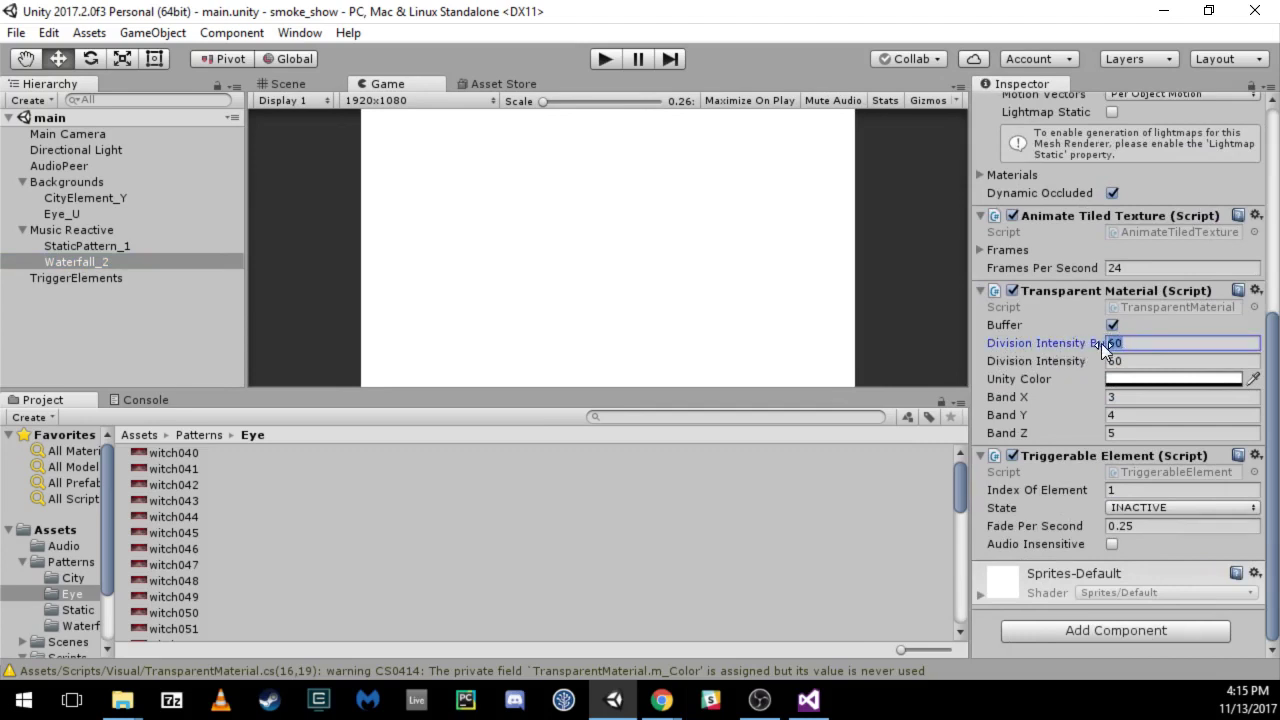
left_click(1139, 342)
Play the scene, turn Waterfall_2's Buffer option off and on again, and stop playback.
left_click(604, 59)
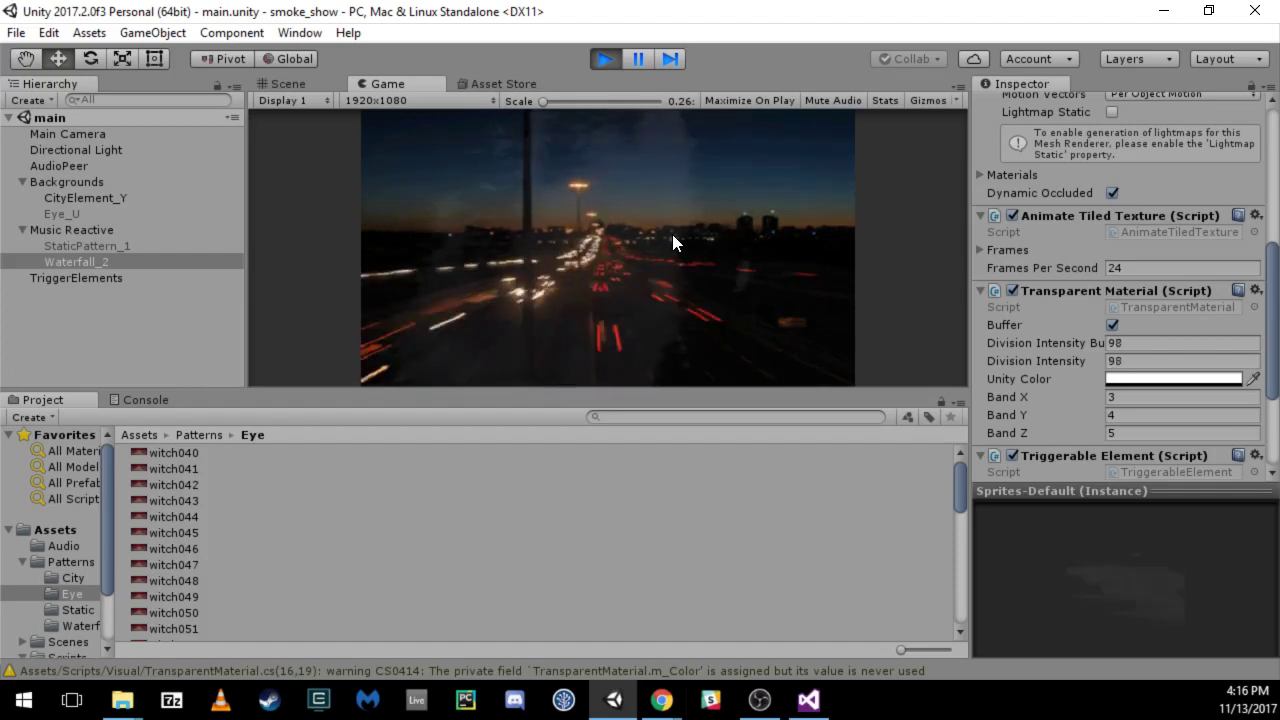
left_click(1113, 325)
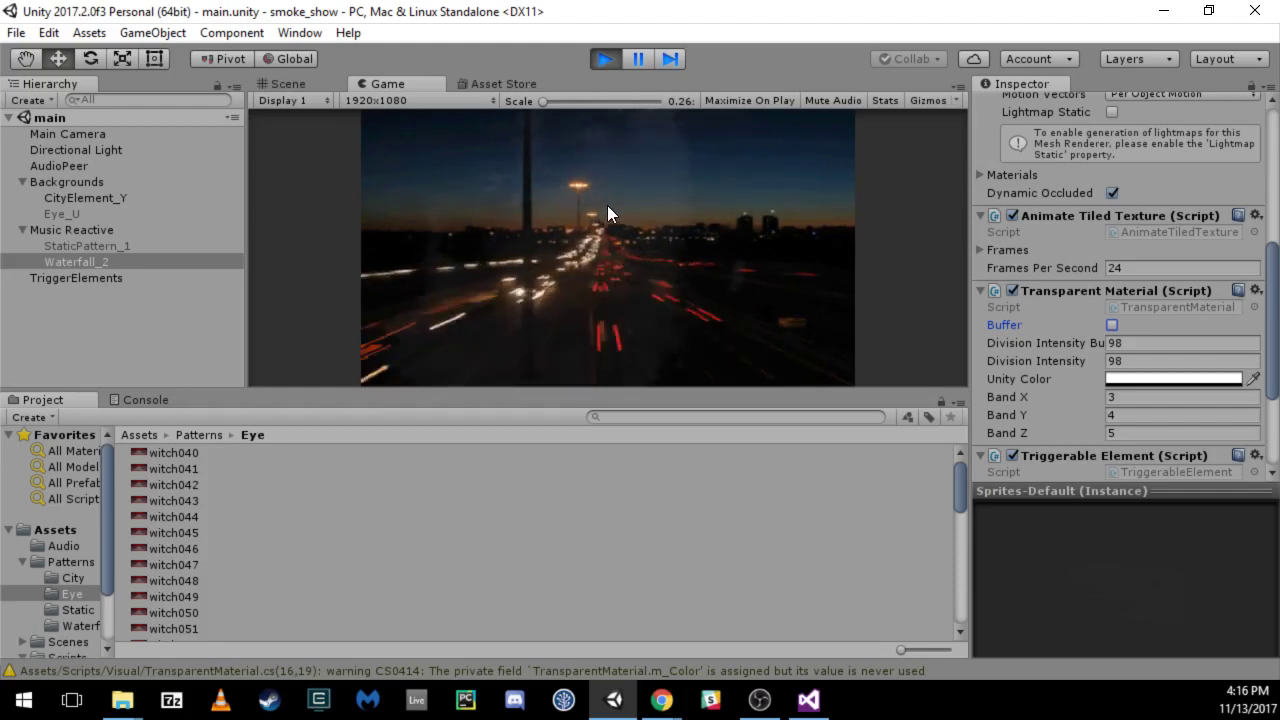
left_click(1112, 326)
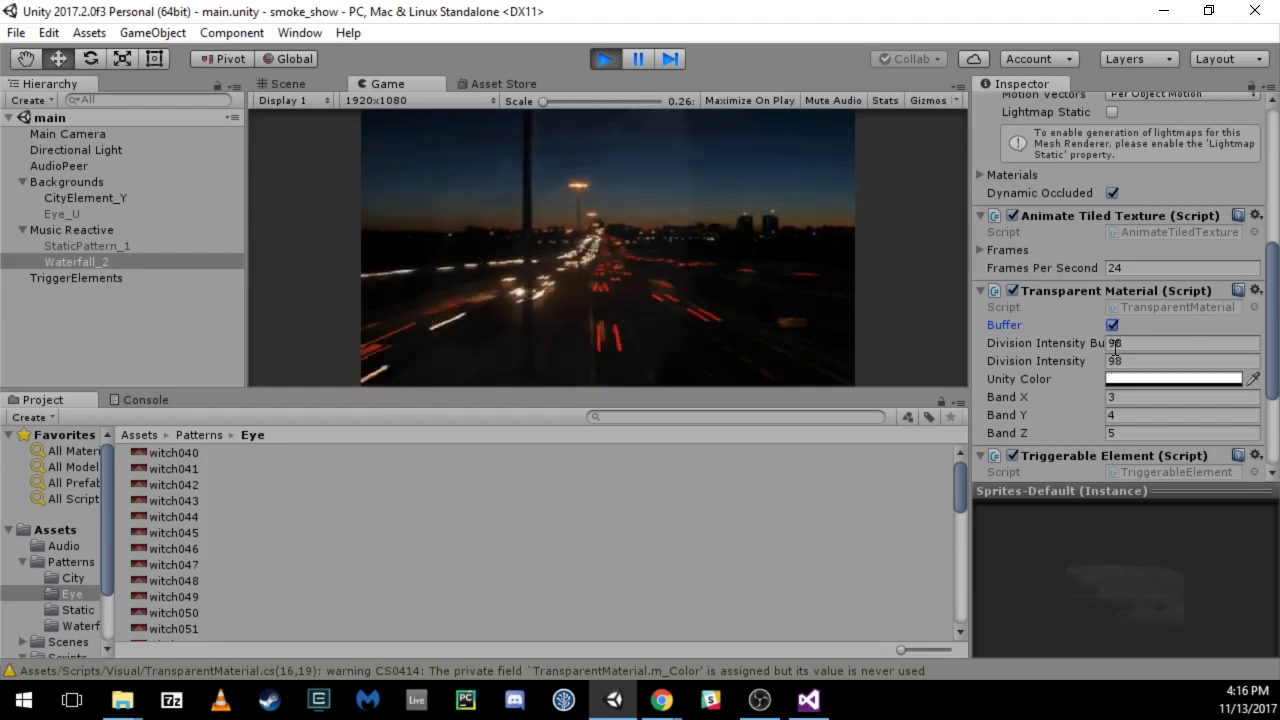
left_click(599, 61)
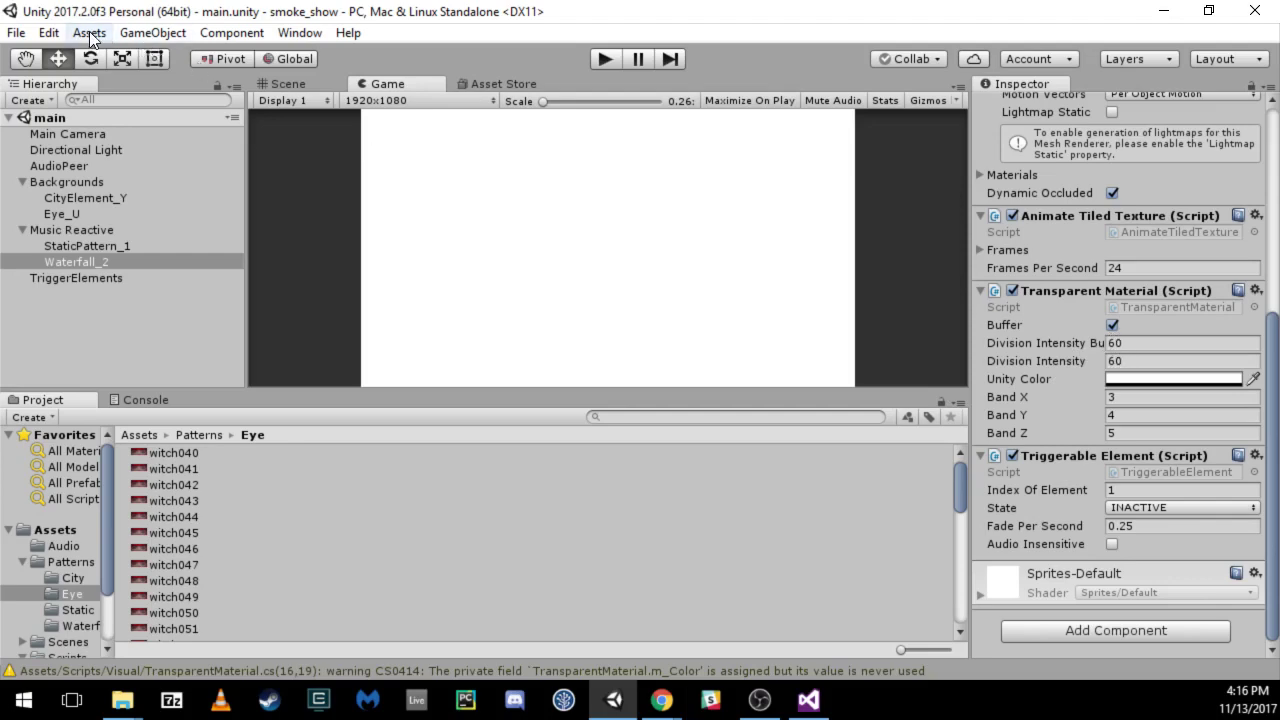
Open the project's Input settings and examine the Up, Down and FlipBuffer axes, including FlipBuffer's positive button.
left_click(48, 33)
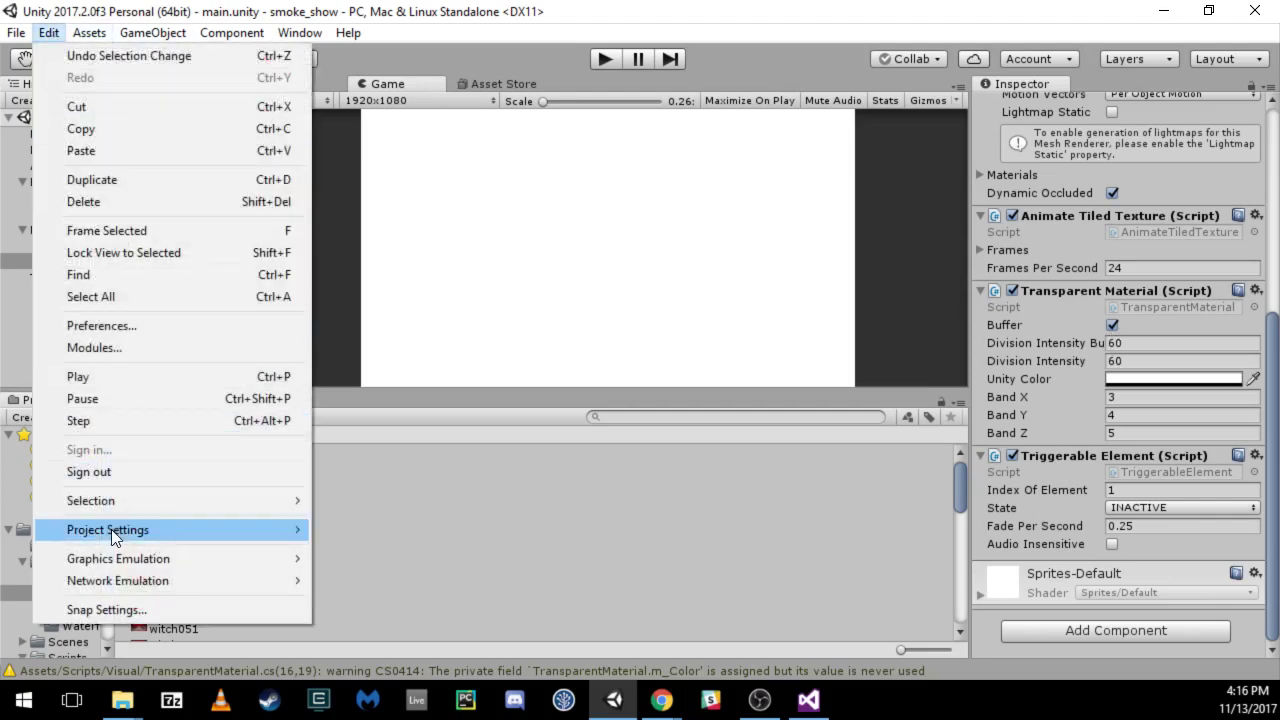
mouse_move(111, 529)
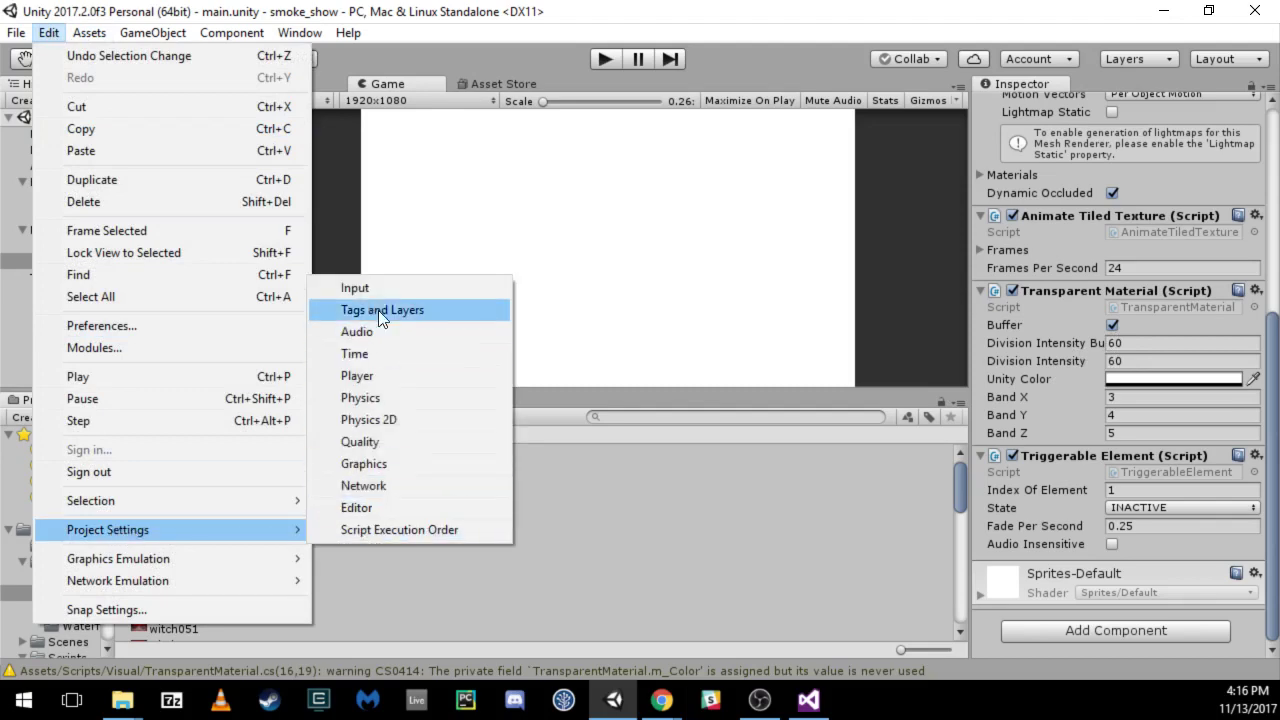
left_click(362, 288)
scroll(1185, 211, "up", 8)
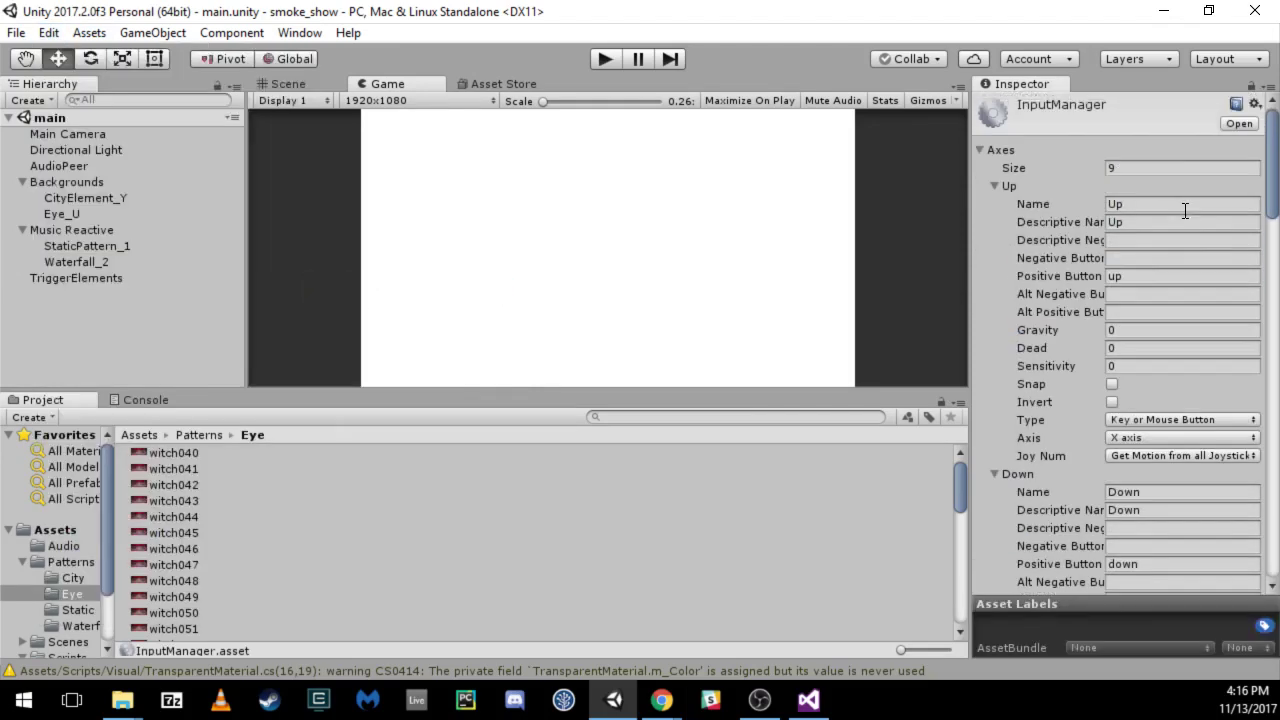
scroll(1130, 250, "down", 3)
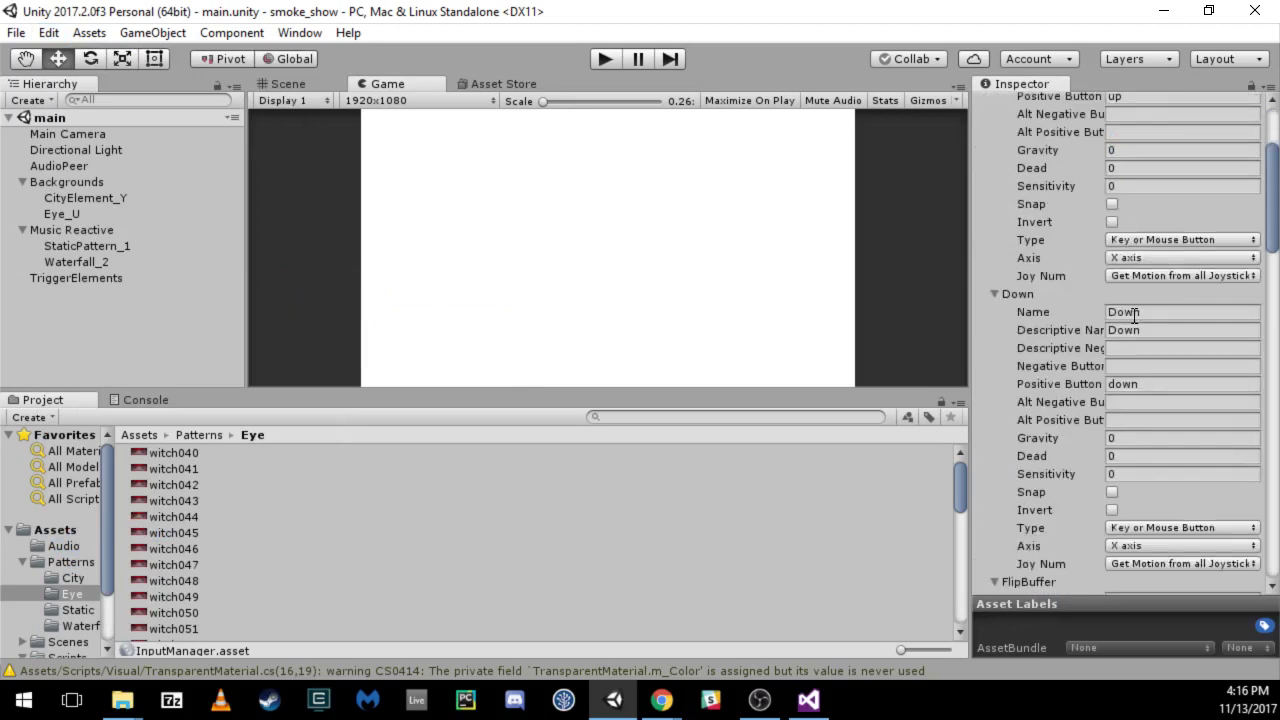
scroll(1159, 324, "down", 5)
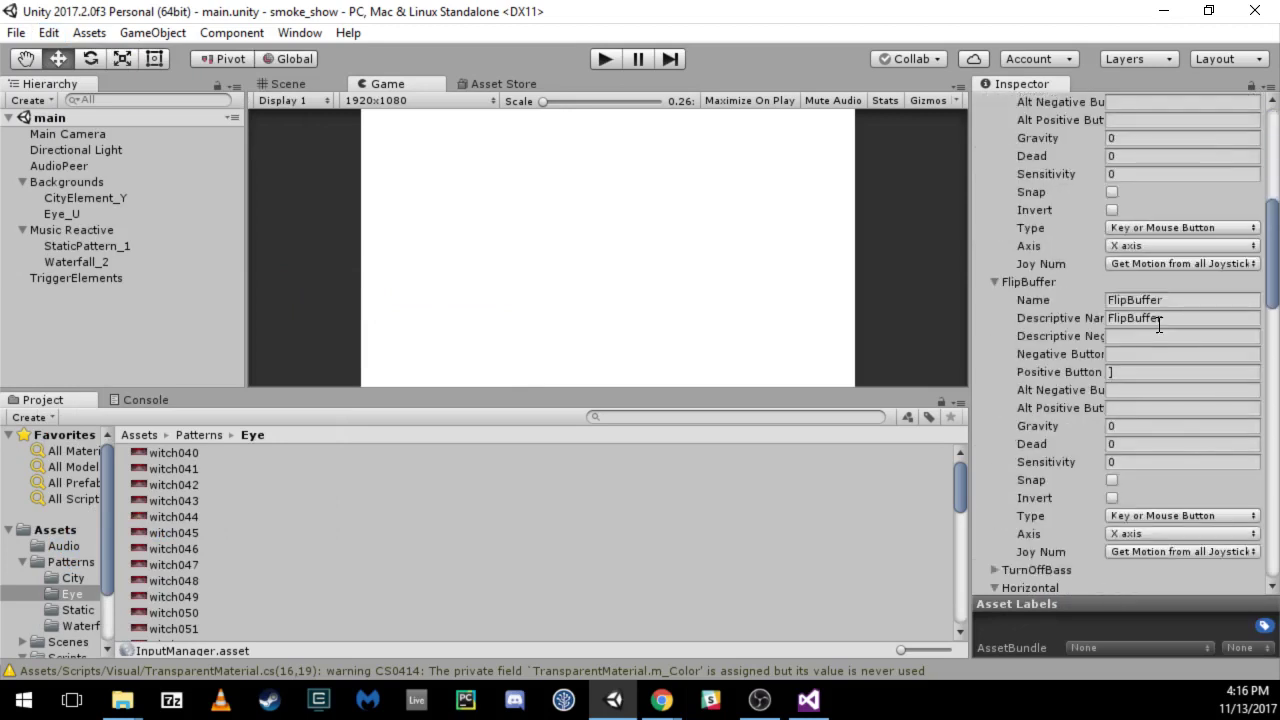
left_click(1130, 373)
Look up the DriveBass, DriveTreble and DriveMids axes in the Input settings.
scroll(1119, 352, "down", 6)
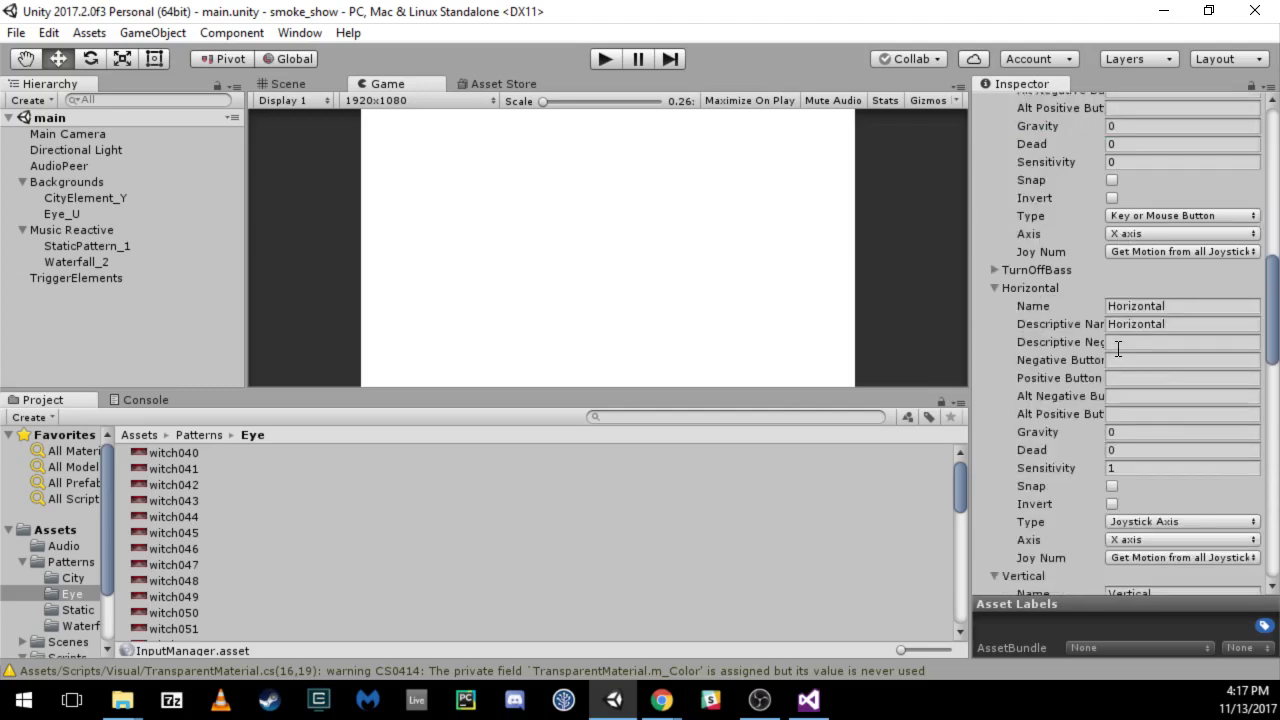
scroll(1117, 348, "down", 8)
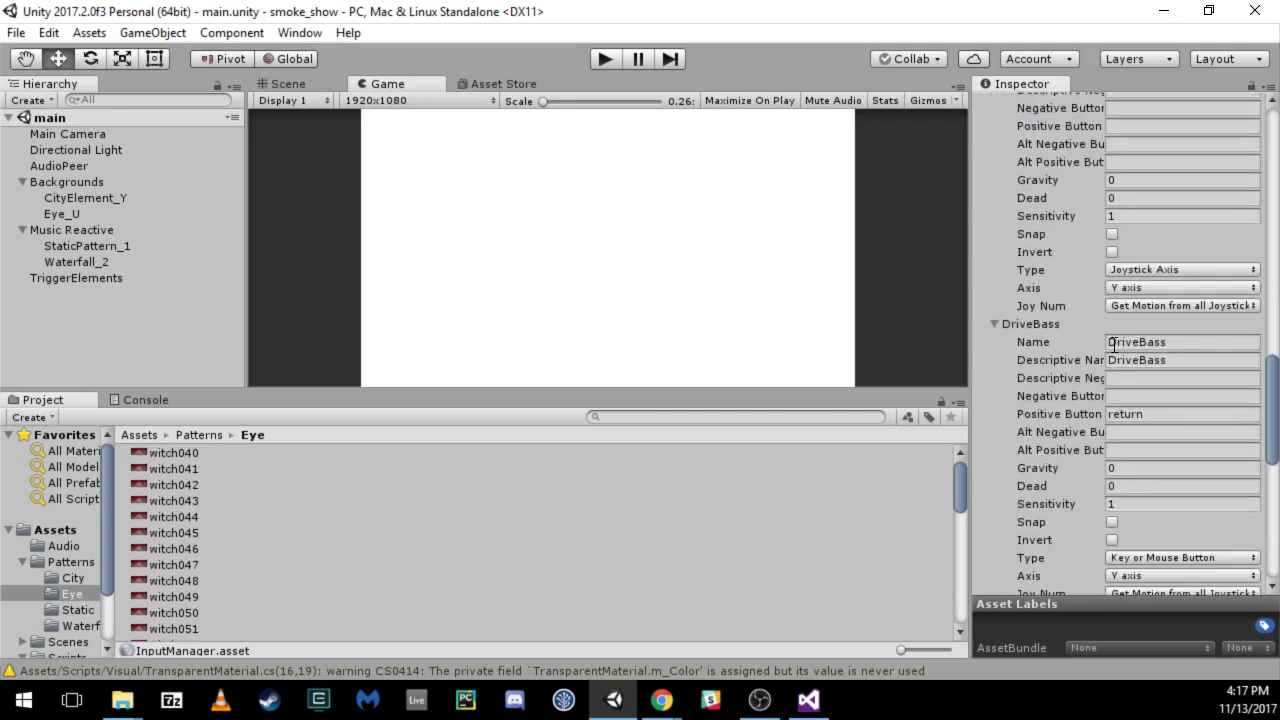
left_click(1132, 342)
scroll(1132, 342, "down", 5)
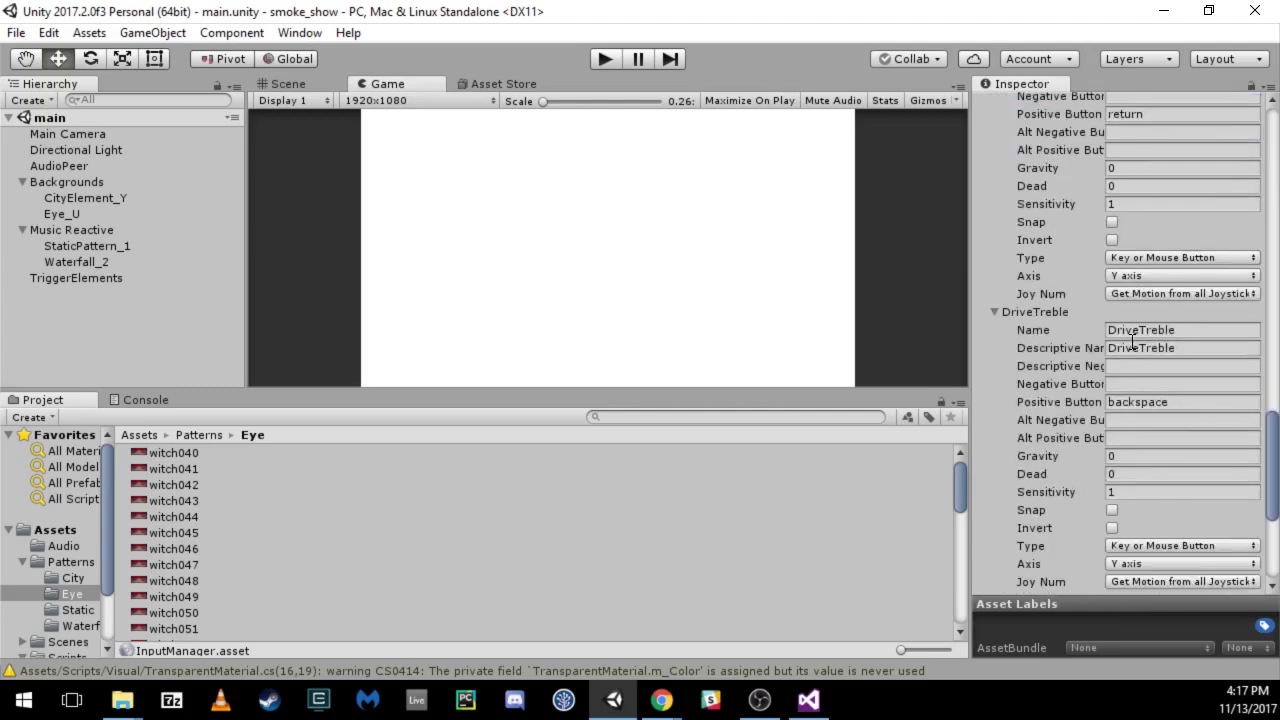
left_click(1131, 330)
scroll(1131, 335, "down", 4)
left_click(1134, 378)
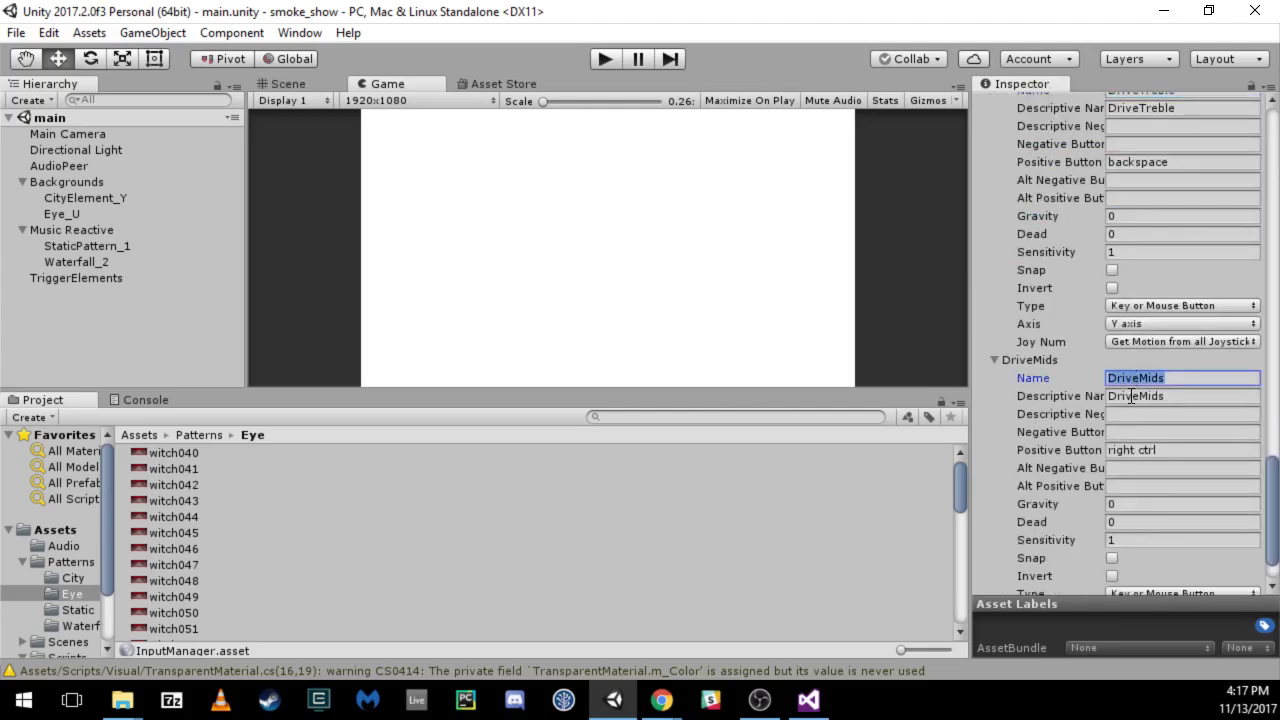
Check the positive button assigned to each of the DriveBass, DriveTreble and DriveMids axes.
scroll(1122, 405, "up", 6)
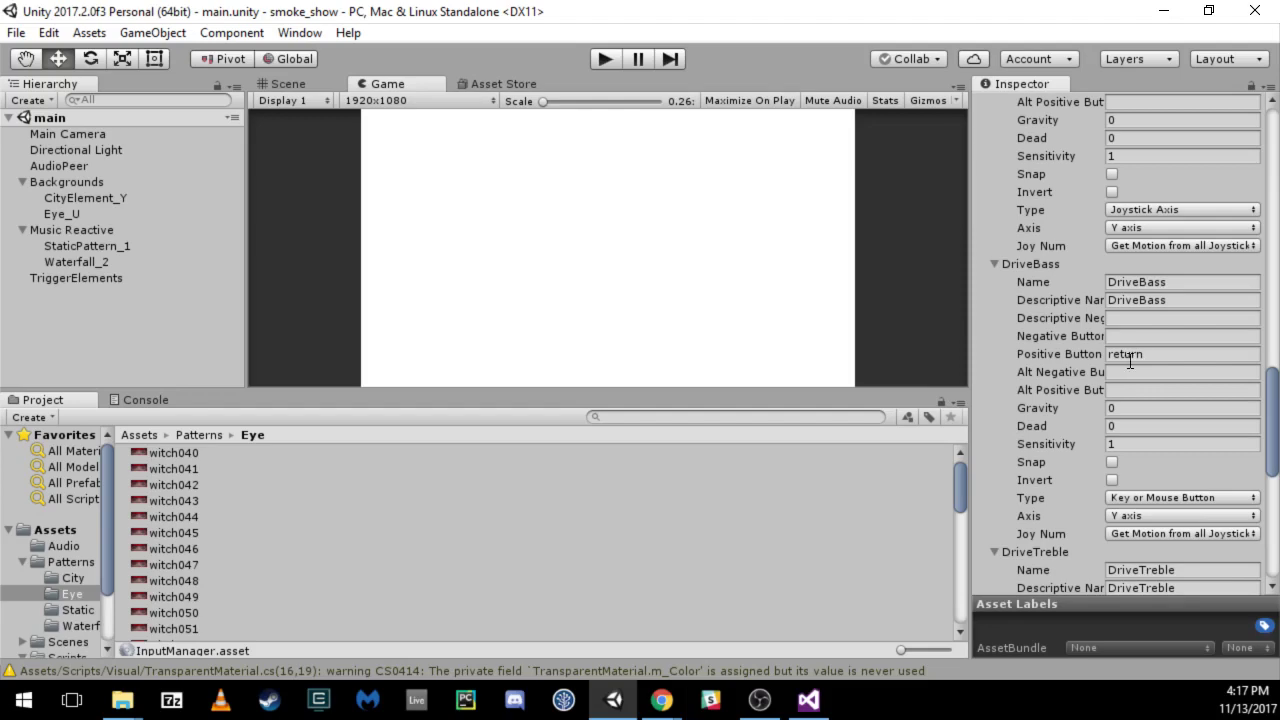
left_click(1140, 354)
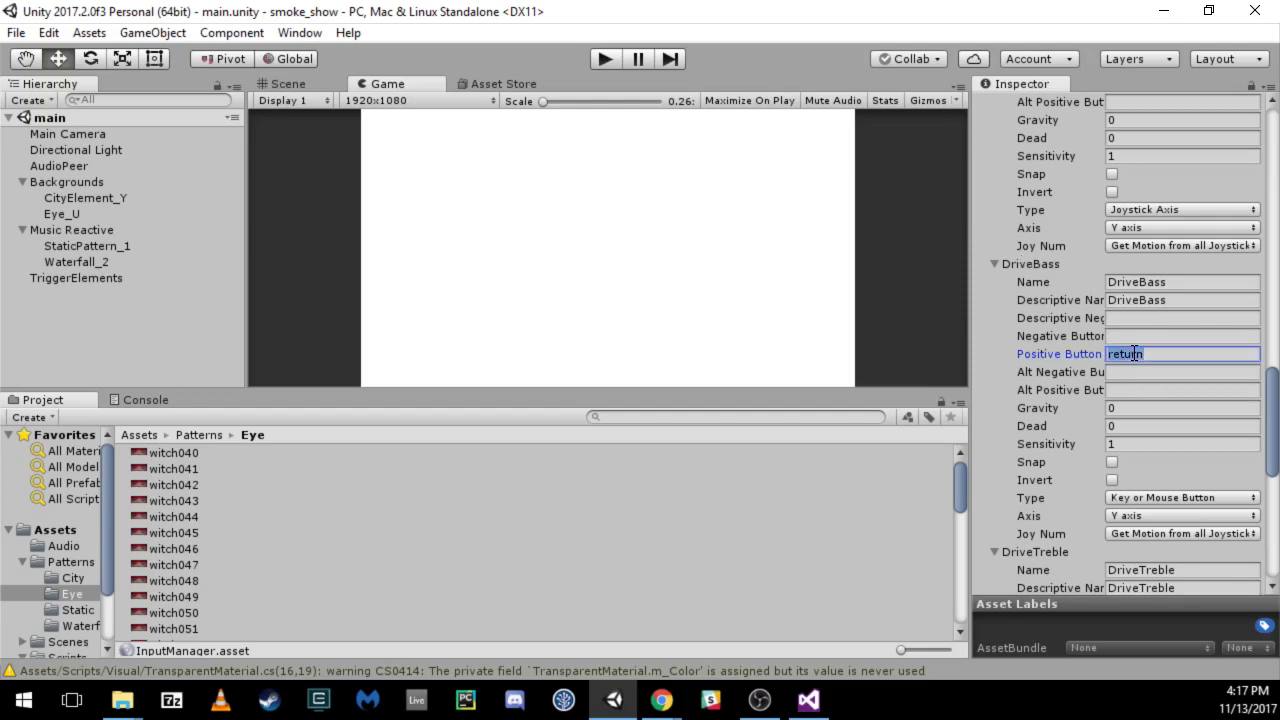
scroll(1145, 357, "up", 3)
scroll(1145, 357, "down", 10)
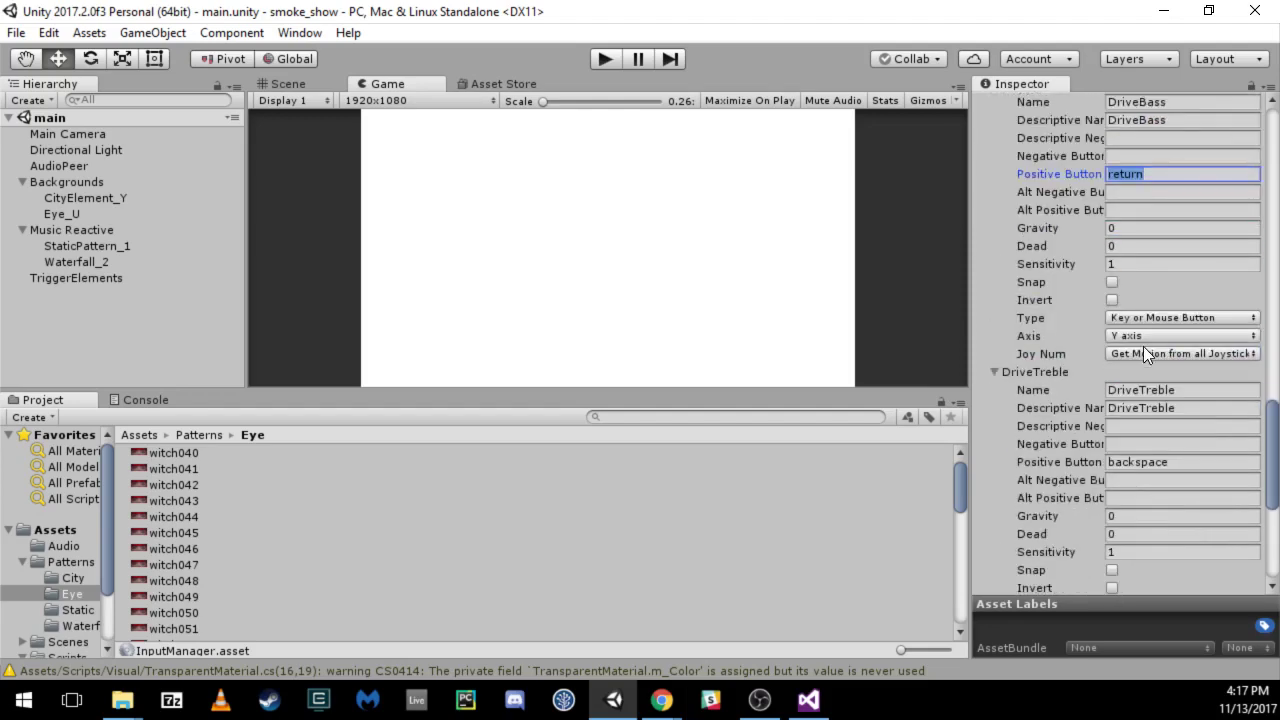
left_click(1135, 344)
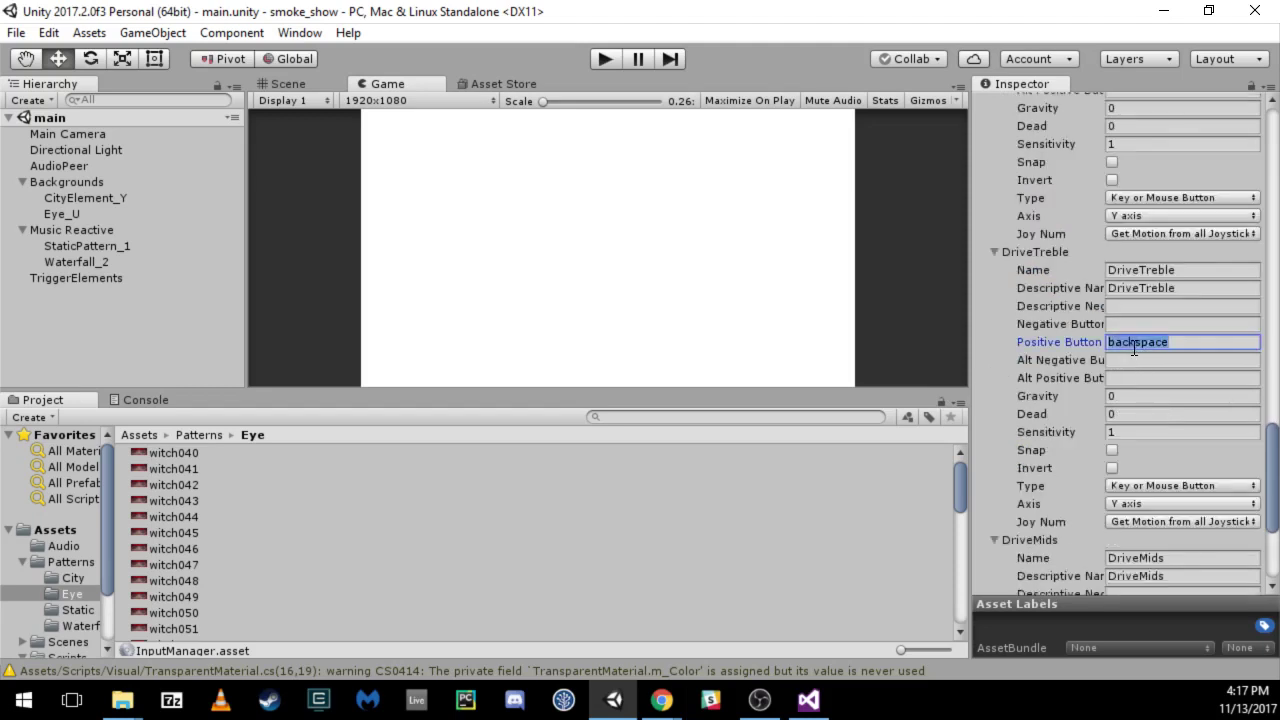
scroll(1134, 348, "down", 6)
left_click(1133, 392)
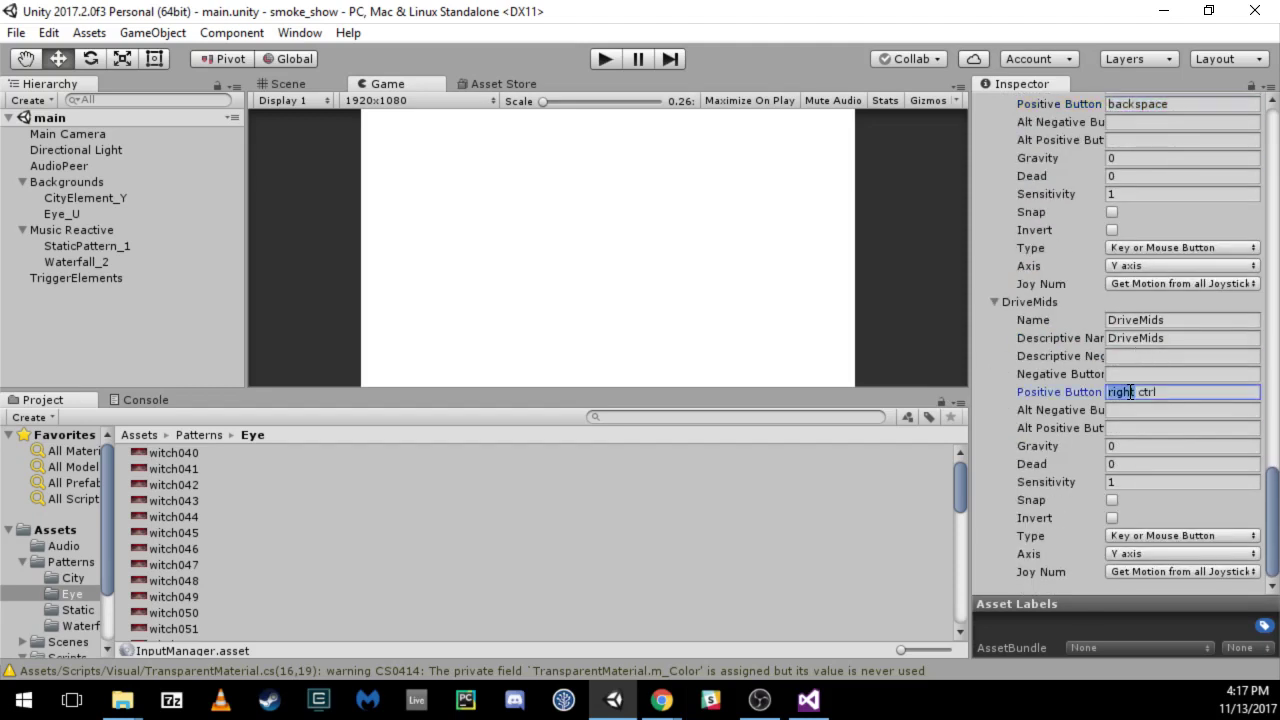
Play the scene and check StaticPattern_1's Band X, Band Y and Band Z under Transparent Material.
left_click(606, 58)
left_click(98, 248)
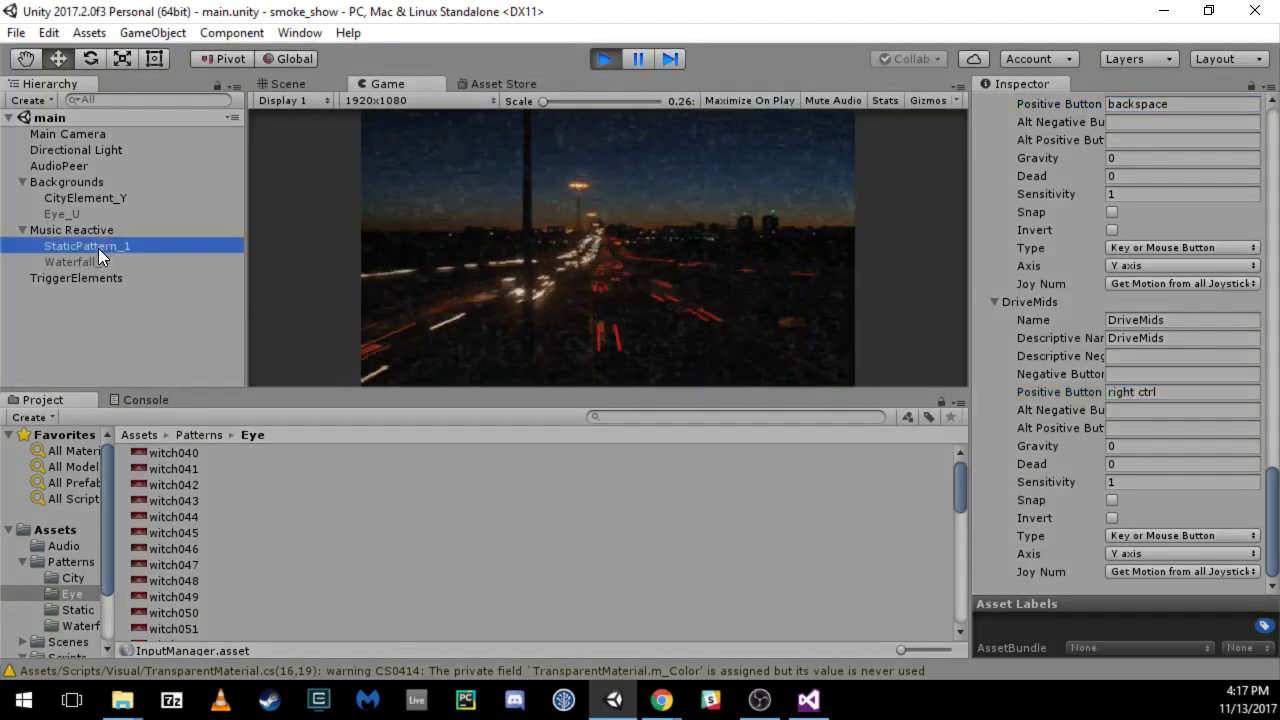
left_click(686, 242)
left_click(1129, 239)
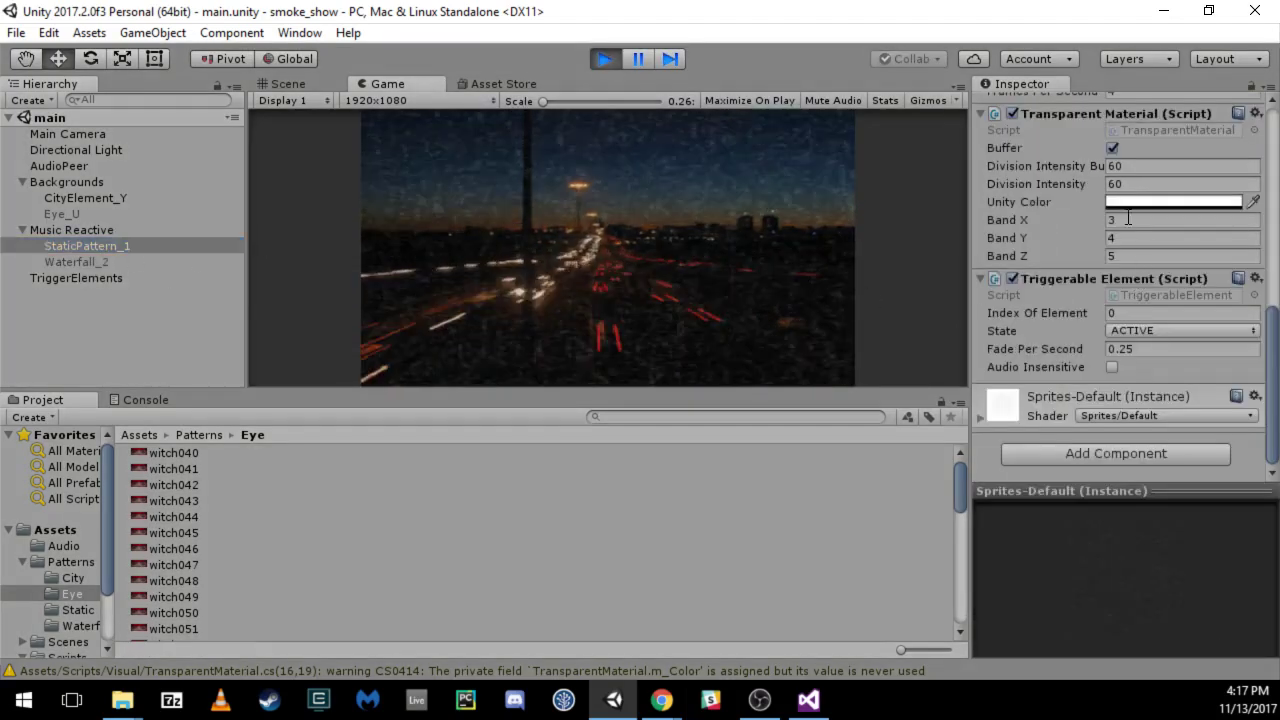
key("Tab")
Switch the running scene to the treble bands with the DriveTreble control, and check StaticPattern_1's band values.
left_click(675, 217)
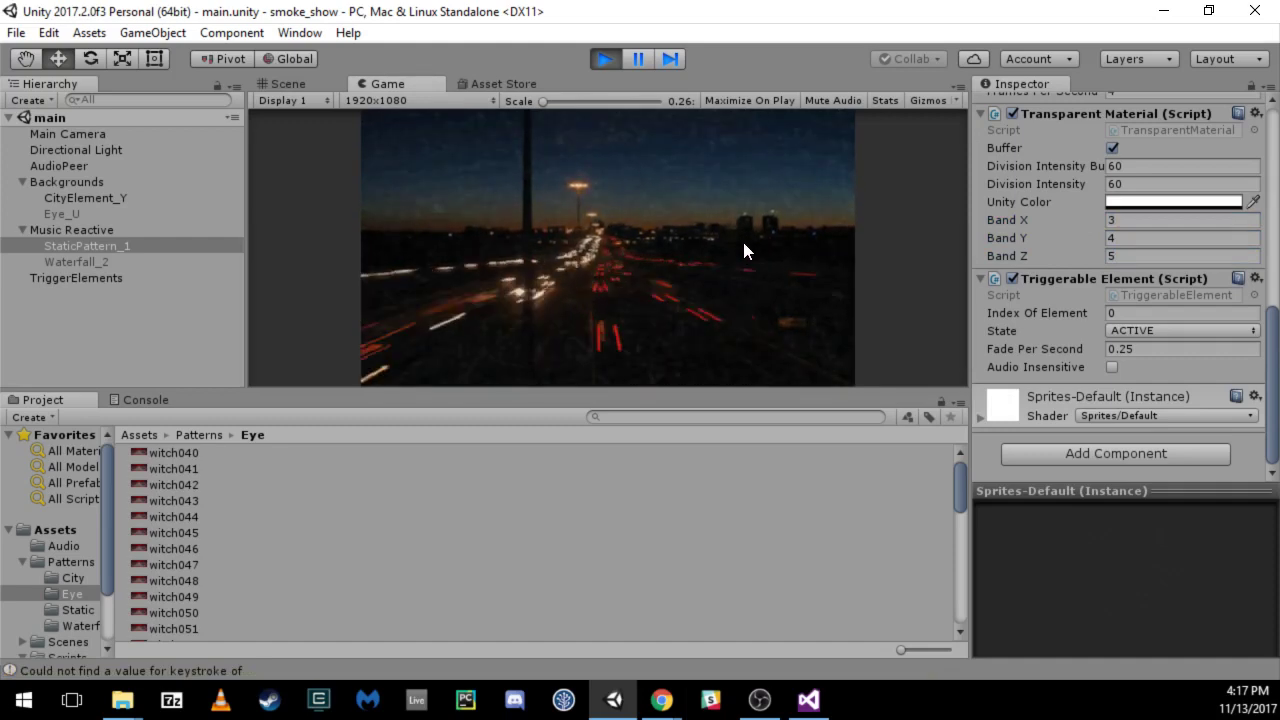
left_click(1126, 240)
left_click(1120, 256)
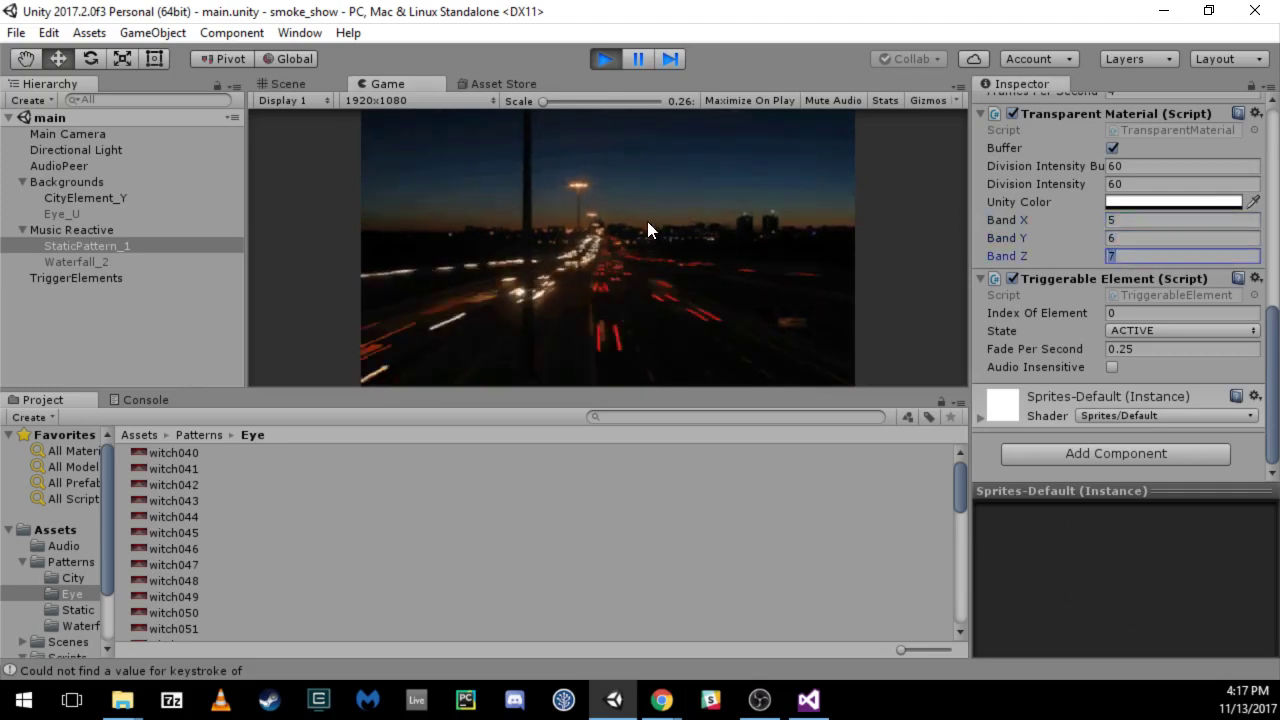
Switch the running scene back to the mid bands with the DriveMids control, and check StaticPattern_1's band values.
left_click(818, 240)
key("Left")
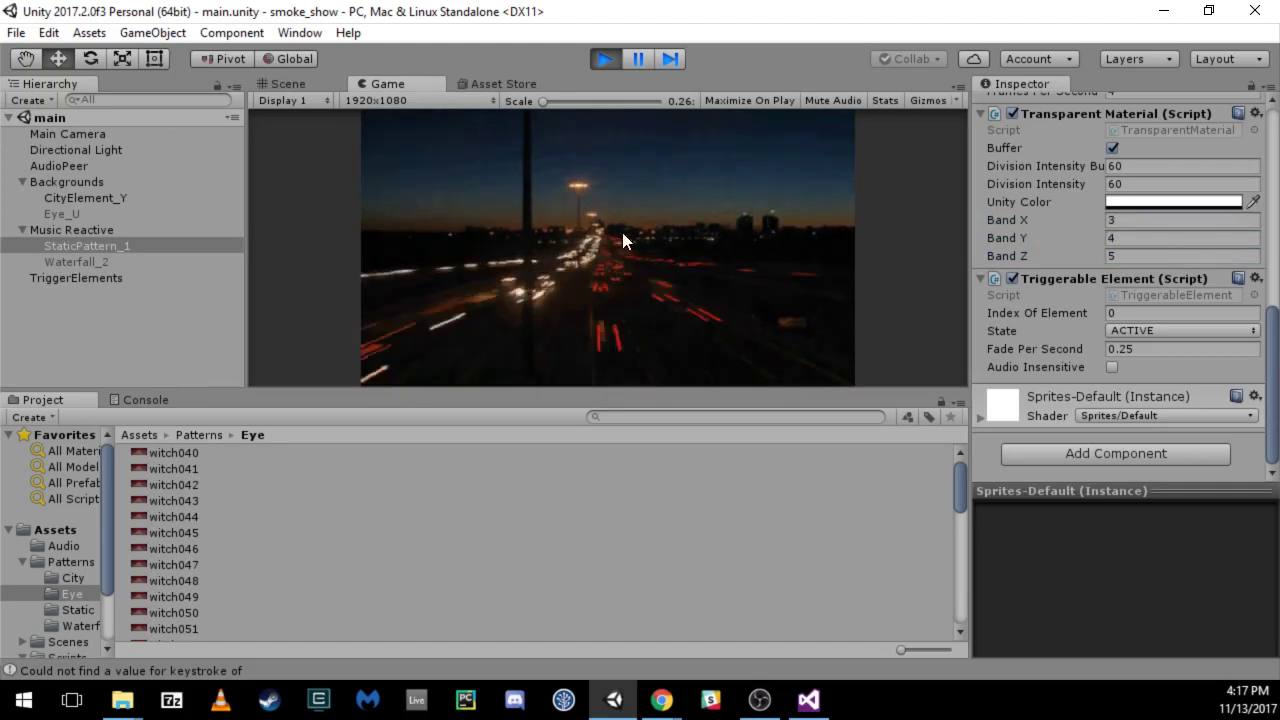
left_click(1128, 221)
left_click(1128, 251)
Switch the running scene to the bass bands with the DriveBass control, and check StaticPattern_1's band values.
key("Left")
left_click(1130, 238)
left_click(1132, 254)
Trigger Waterfall_2 in place of StaticPattern_1 in the running scene, and compare the band values of both elements.
left_click(614, 222)
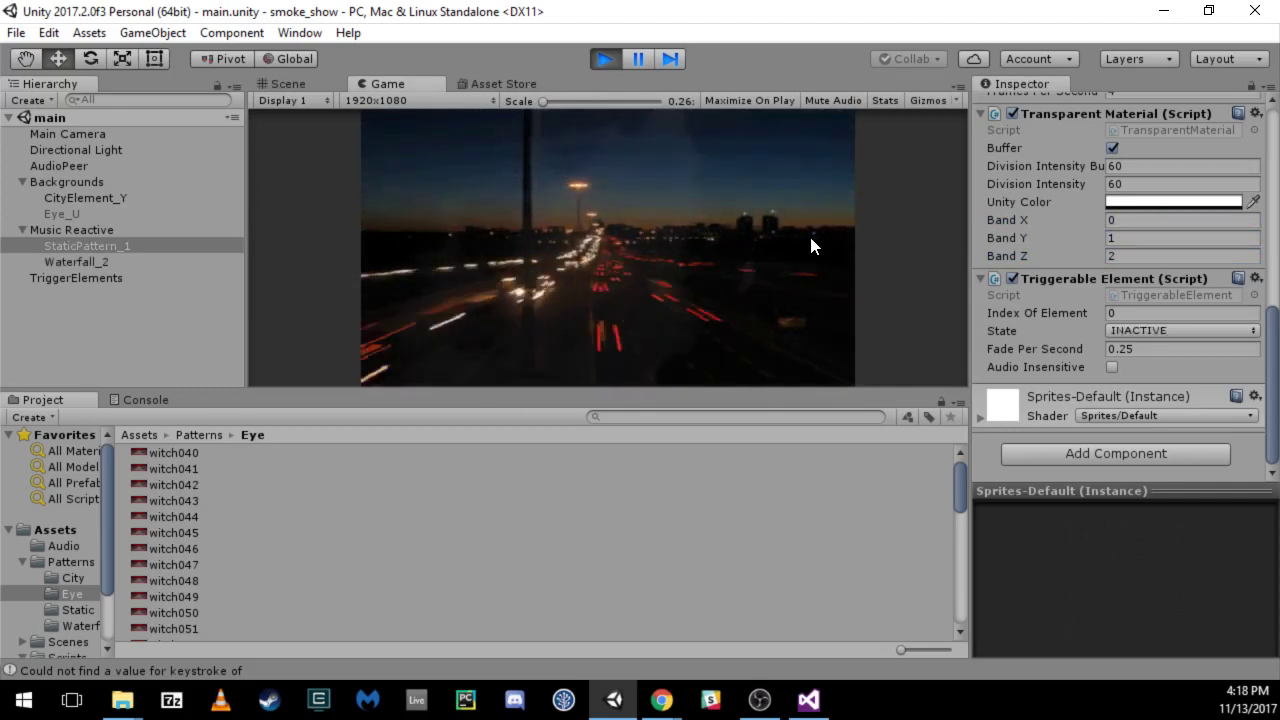
left_click(87, 246)
left_click(118, 259)
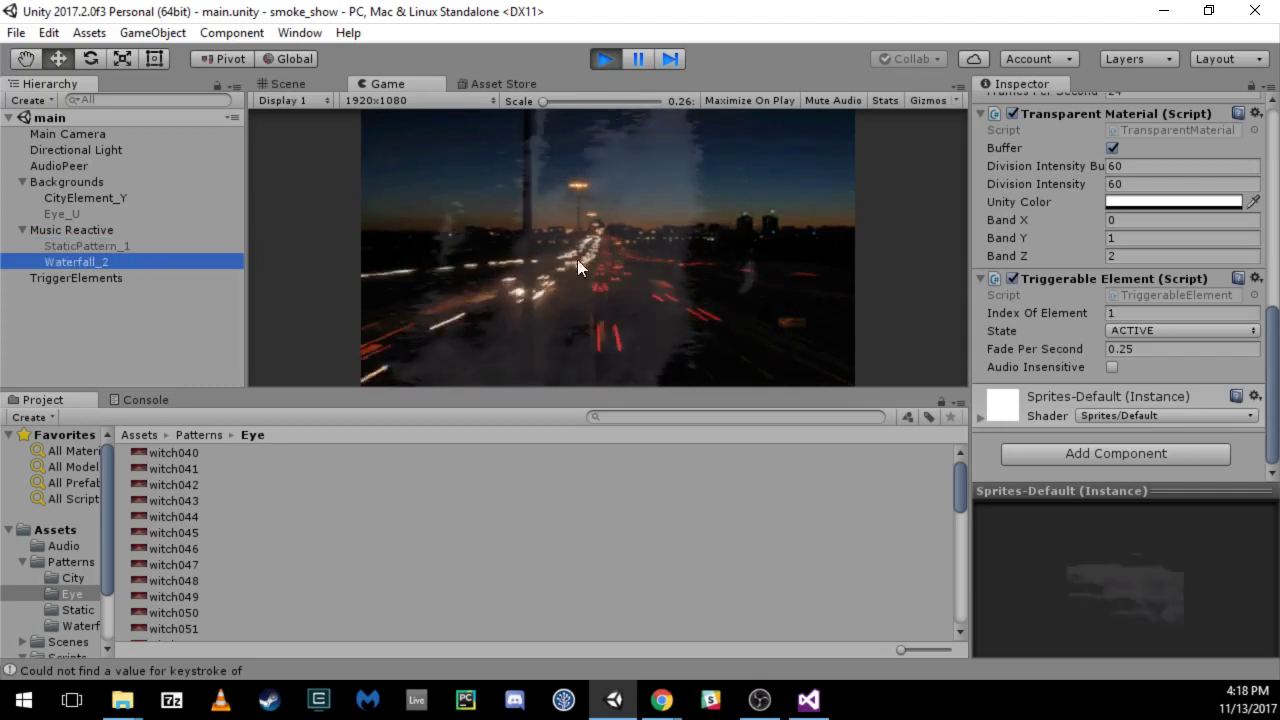
left_click(577, 259)
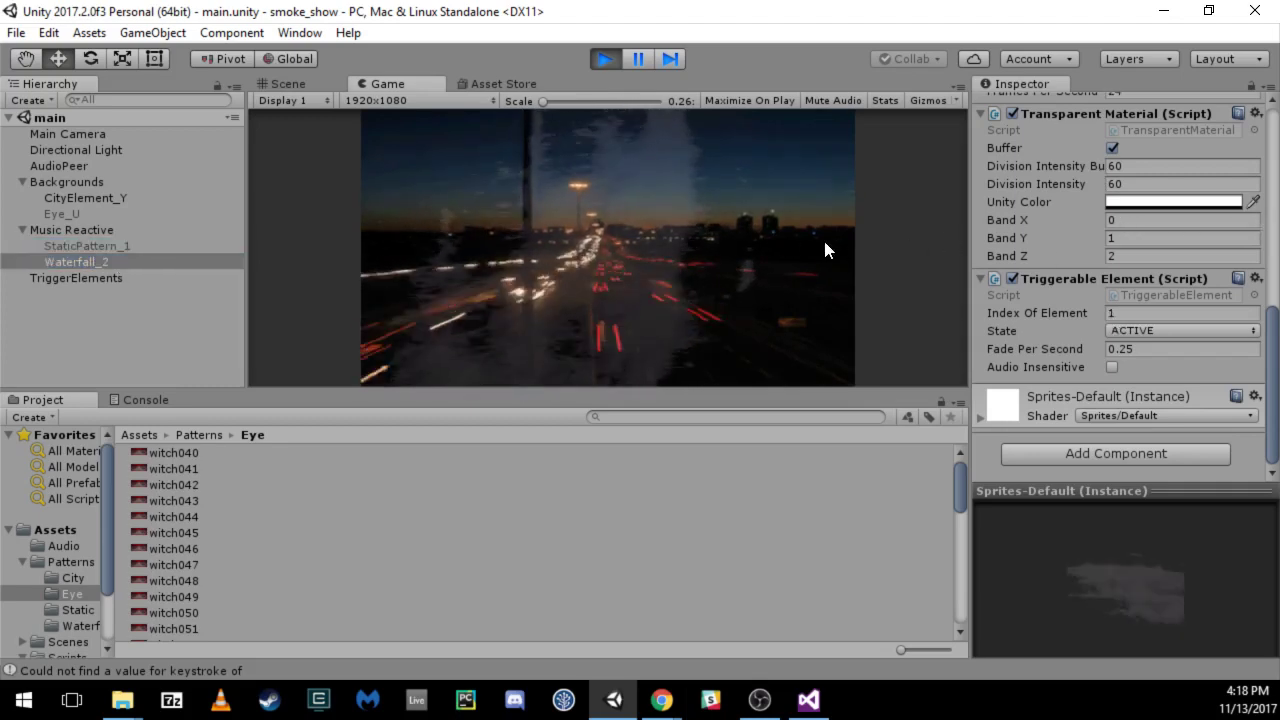
Demonstrate the frequency-band and buffer controls on Waterfall_2 in the running scene, and stop play mode.
key("w")
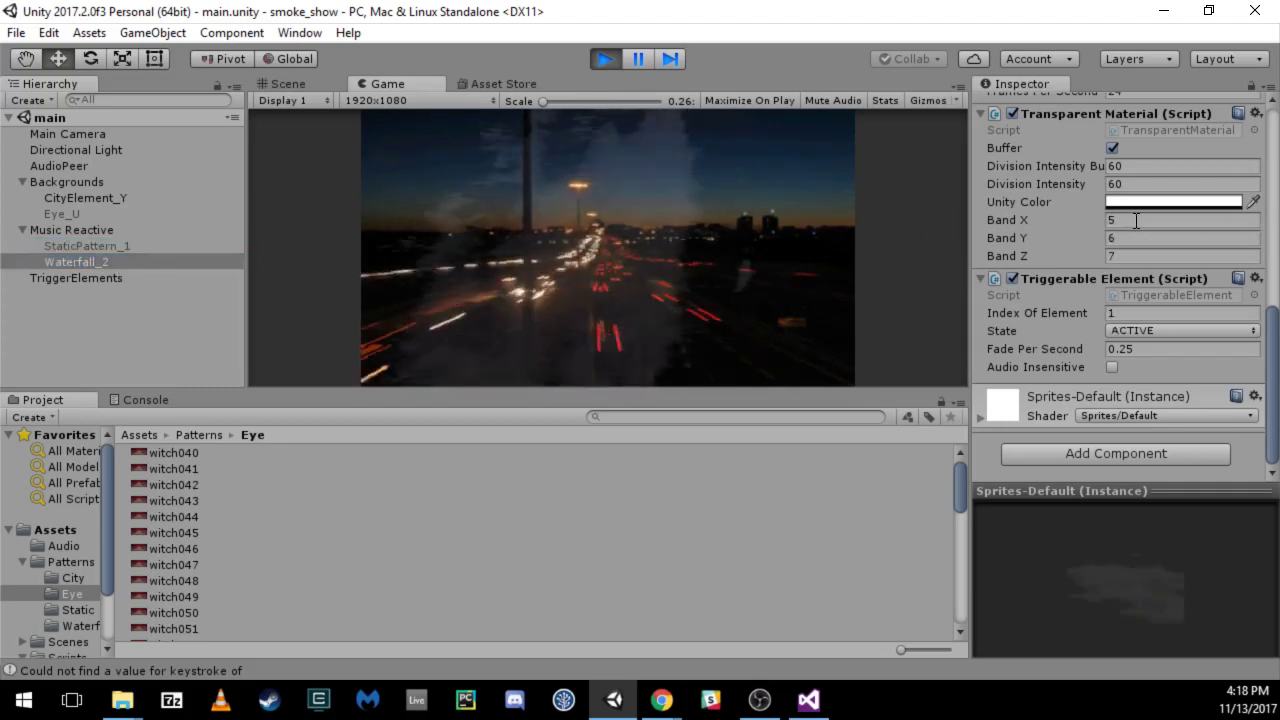
key("w")
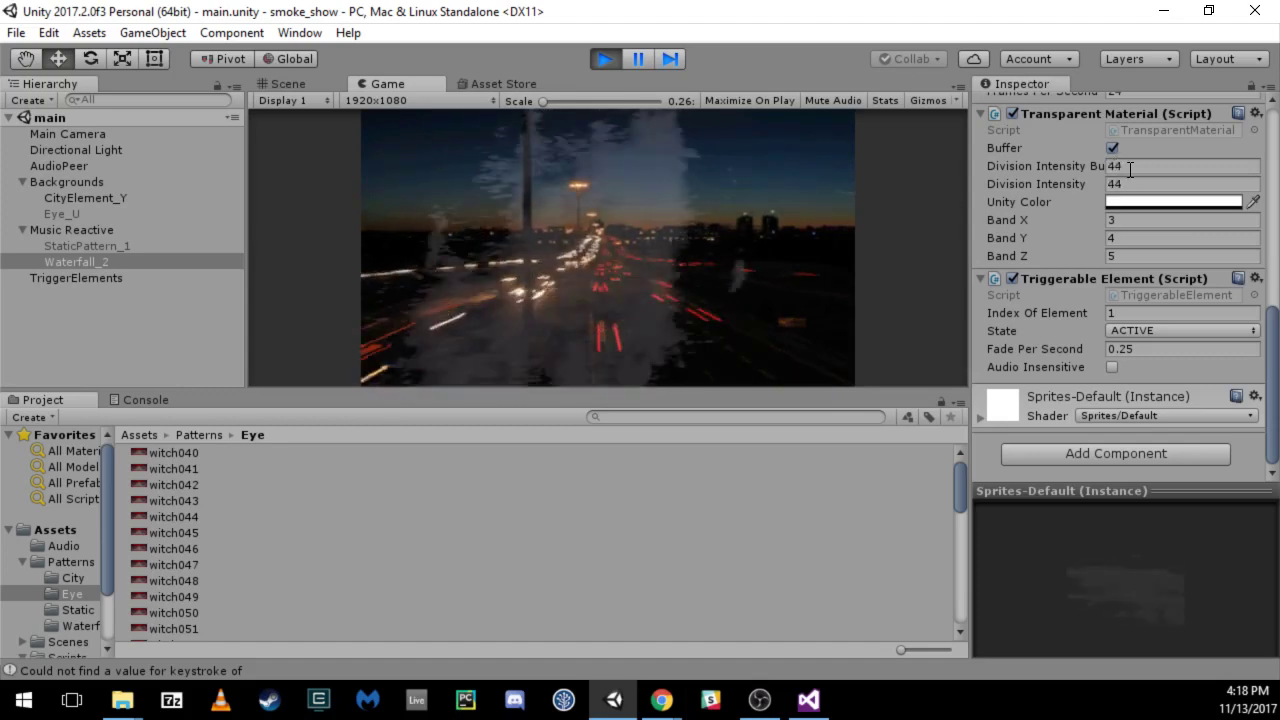
key("bracketright")
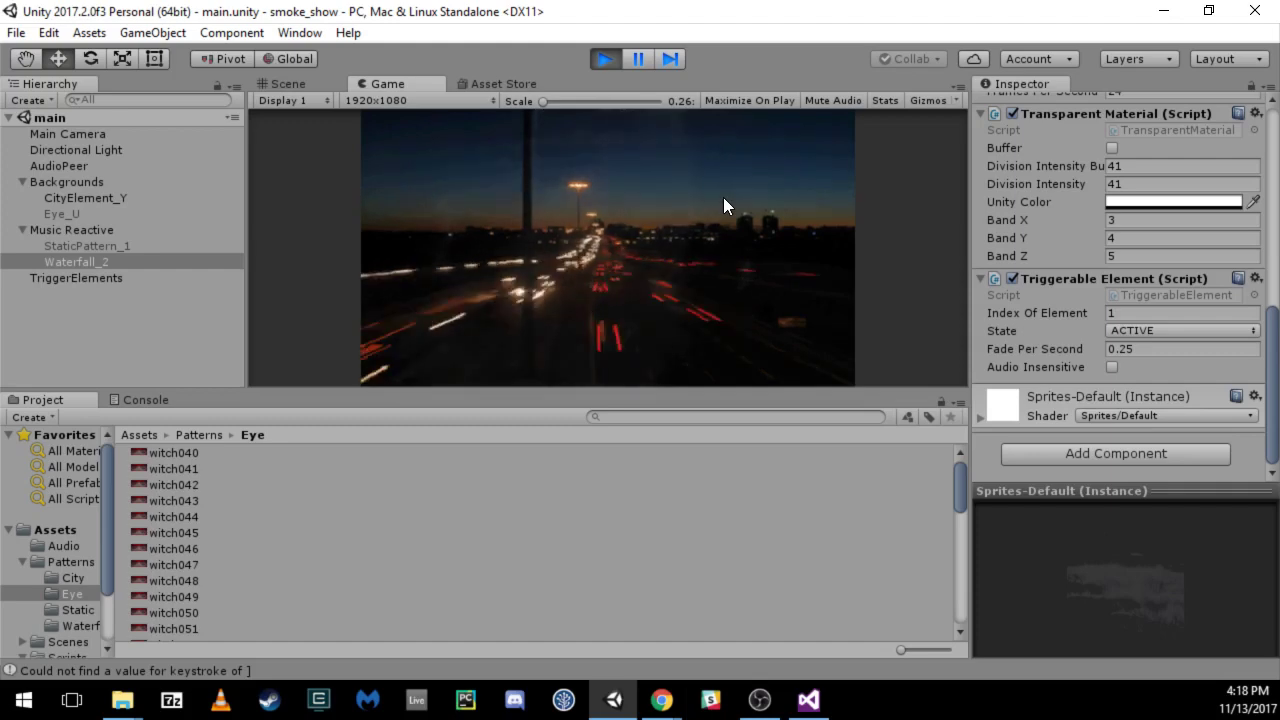
key("bracketright")
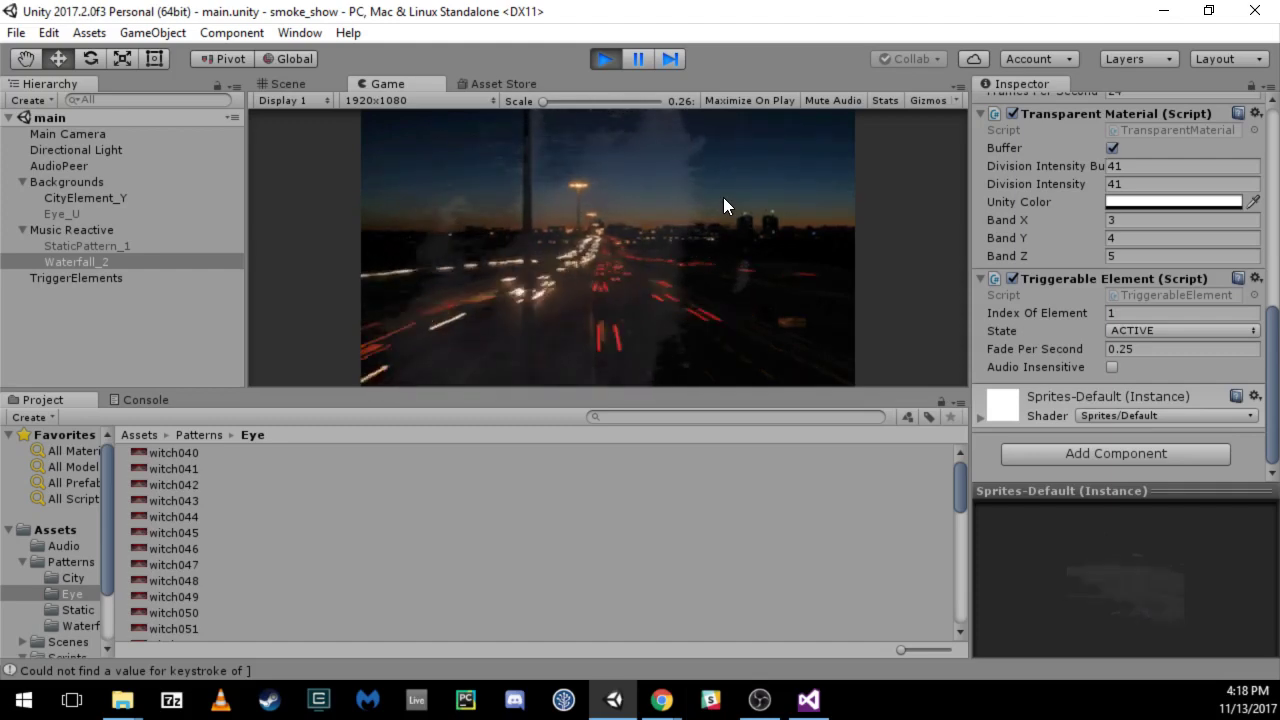
left_click(604, 60)
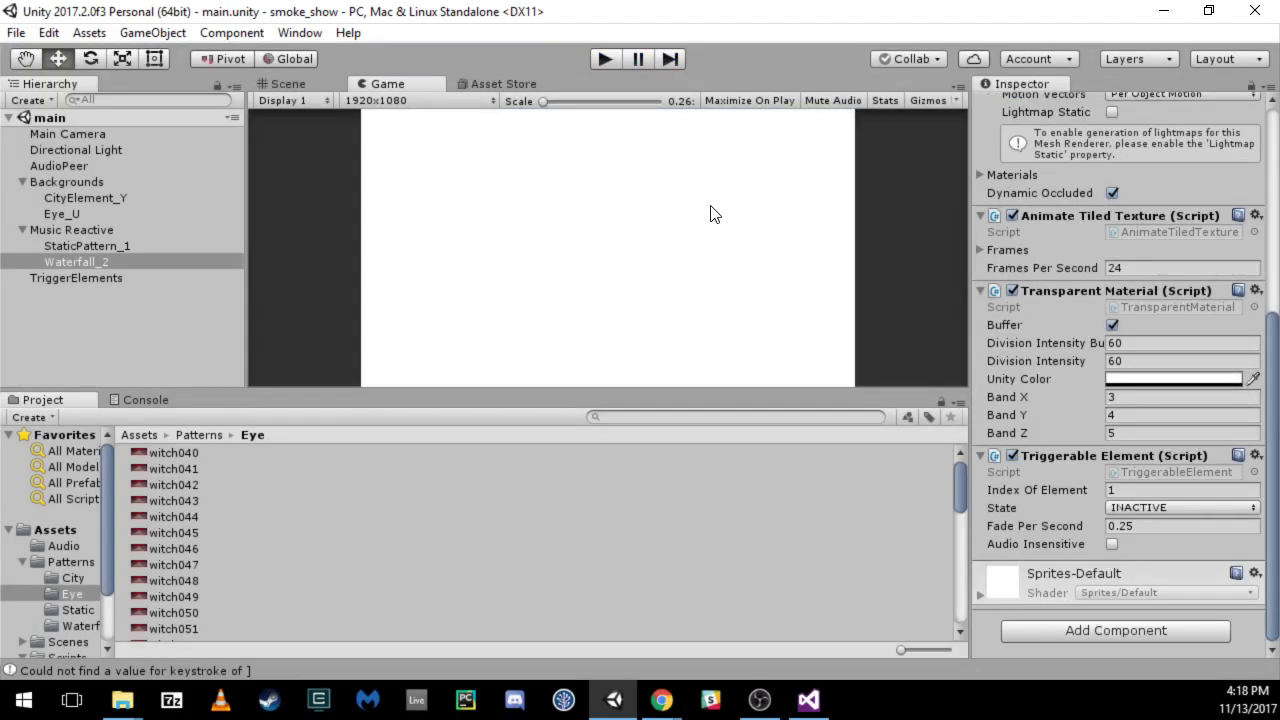
Select AudioPeer in the scene and collapse its 3D Sound Settings to show the Audio Source and Audio Peer settings together.
key("alt+Tab")
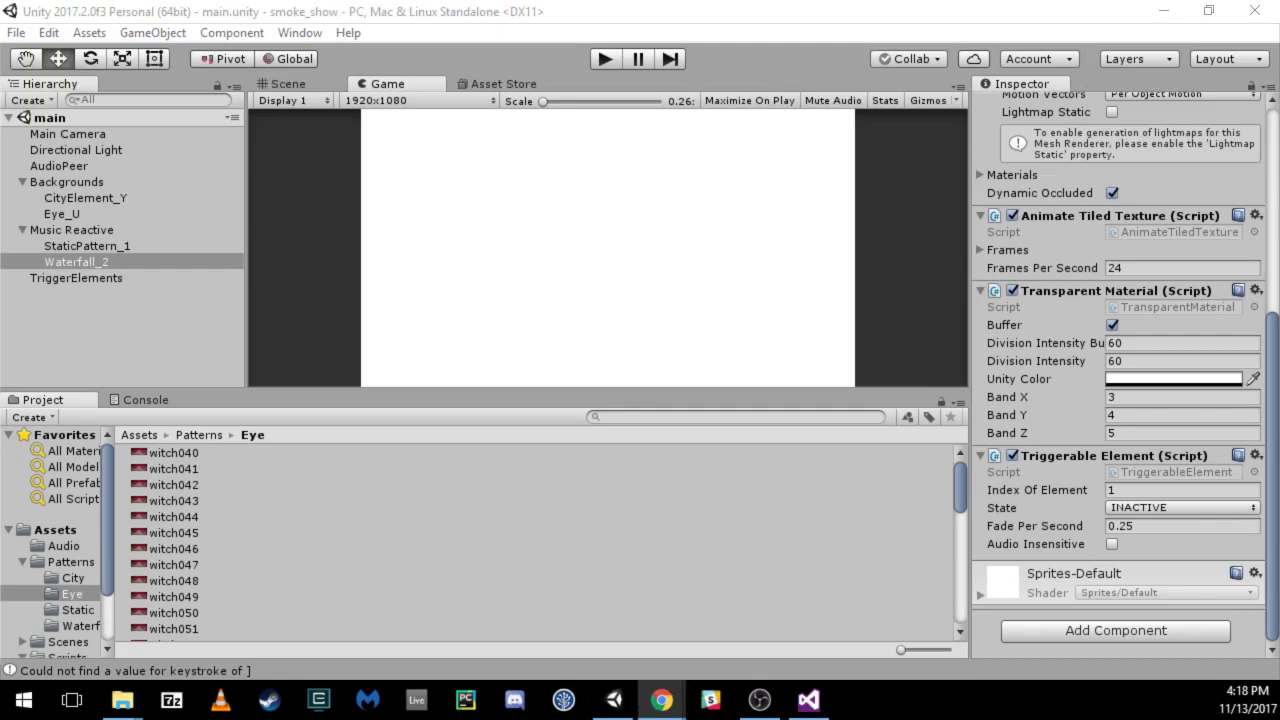
left_click(56, 167)
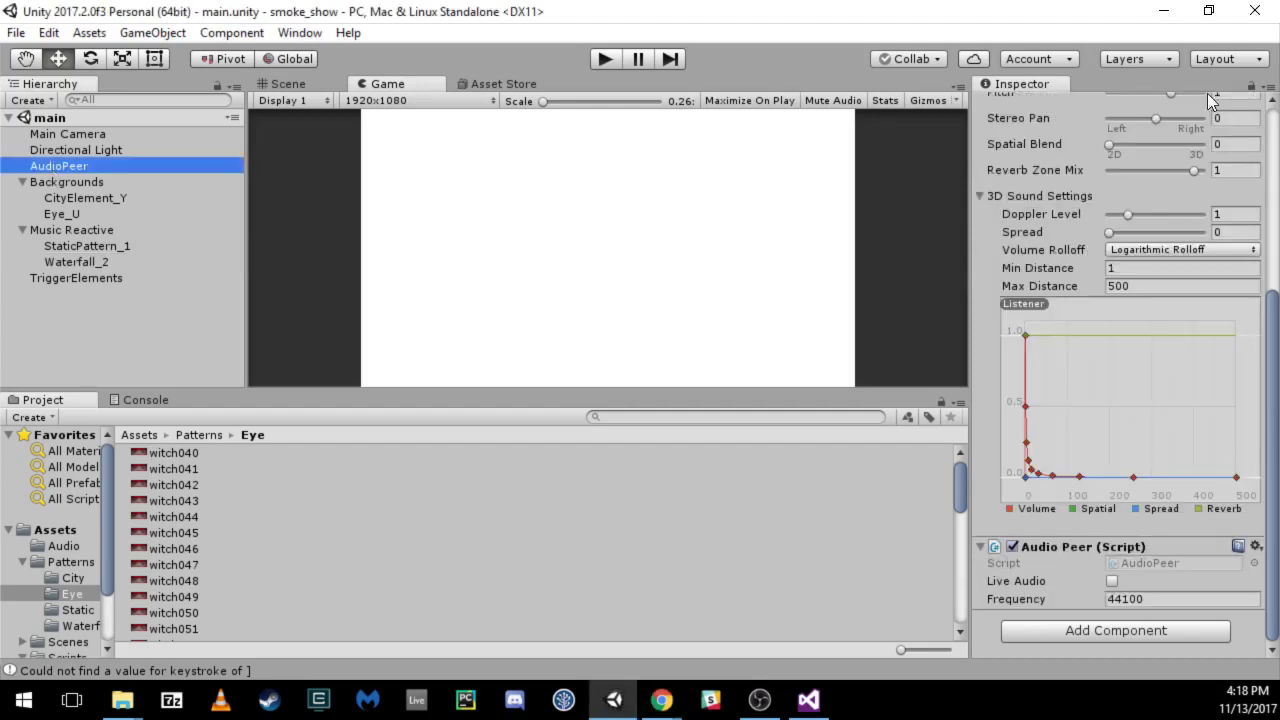
scroll(1110, 300, "up", 5)
left_click(977, 505)
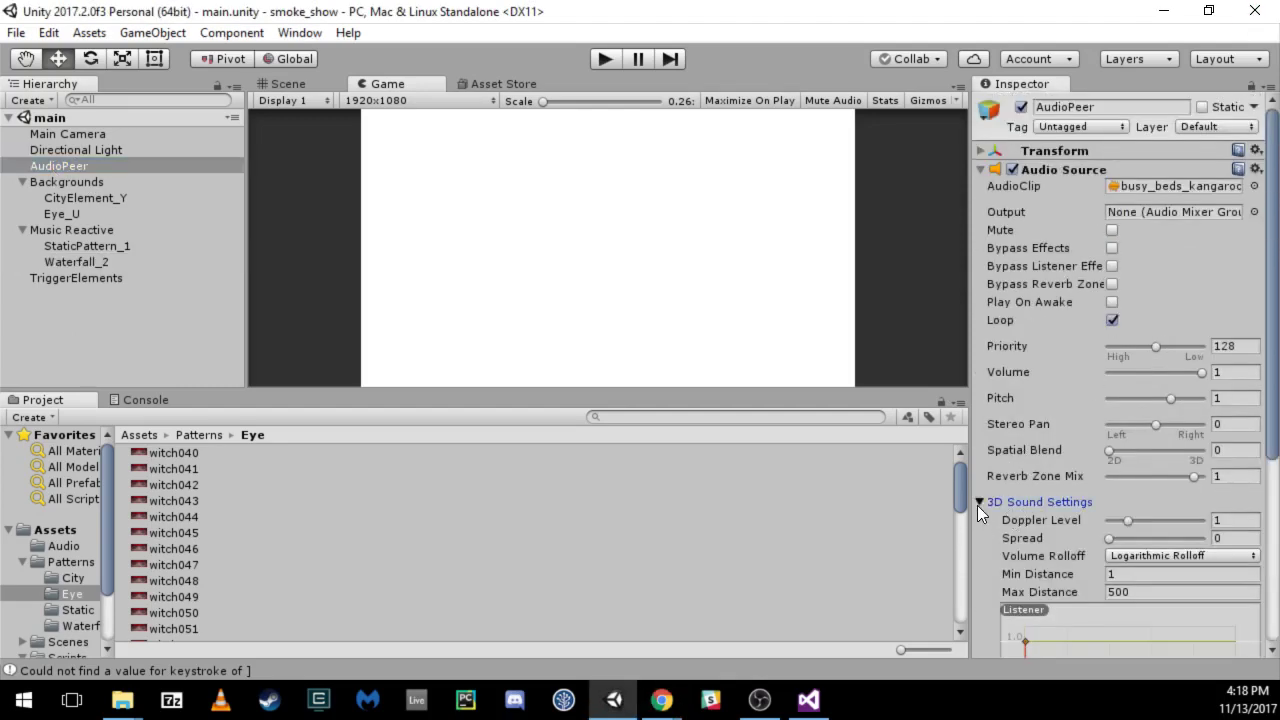
left_click(977, 505)
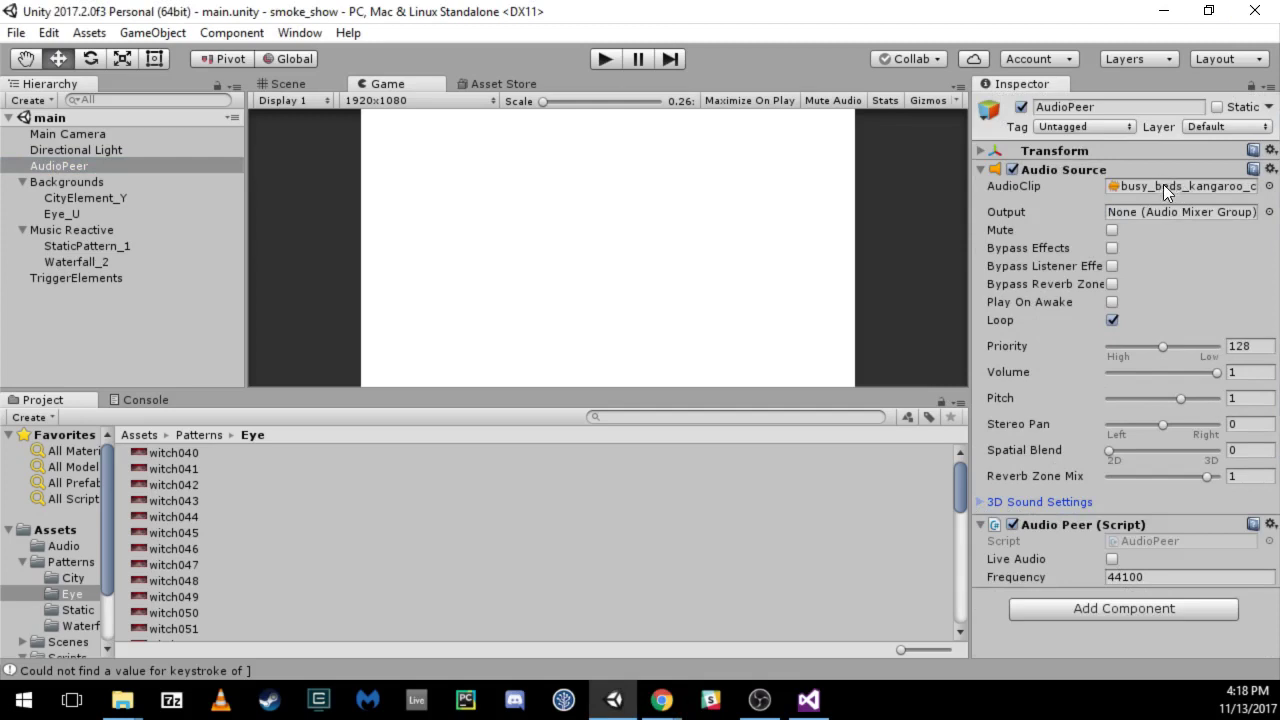
Check the Audio assets folder and the list of clips that can be assigned to AudioPeer's AudioClip.
left_click(126, 435)
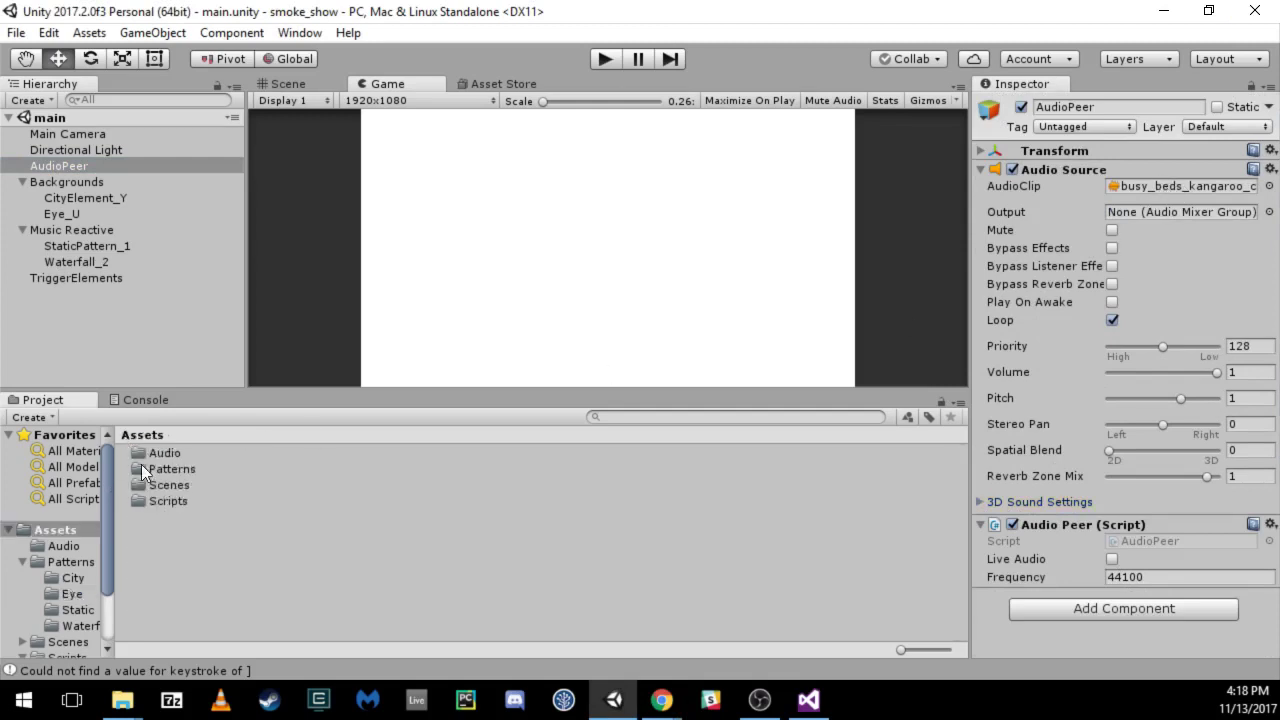
double_click(157, 455)
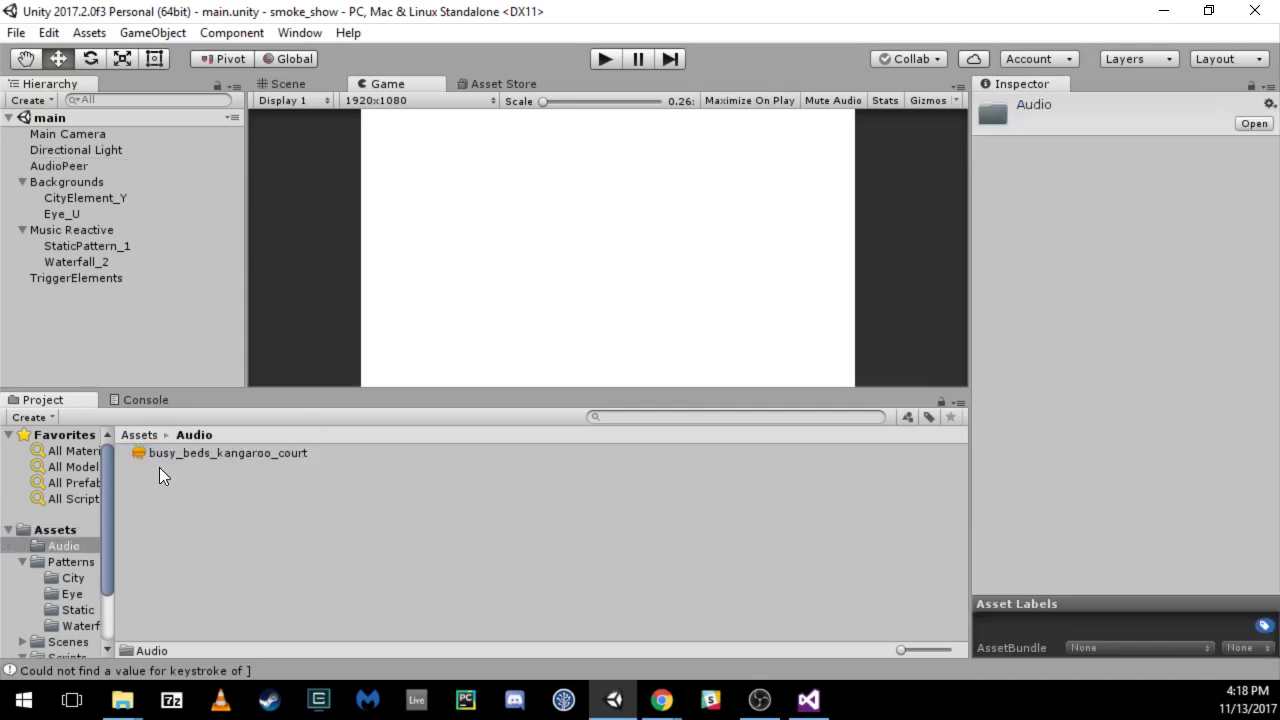
left_click(88, 166)
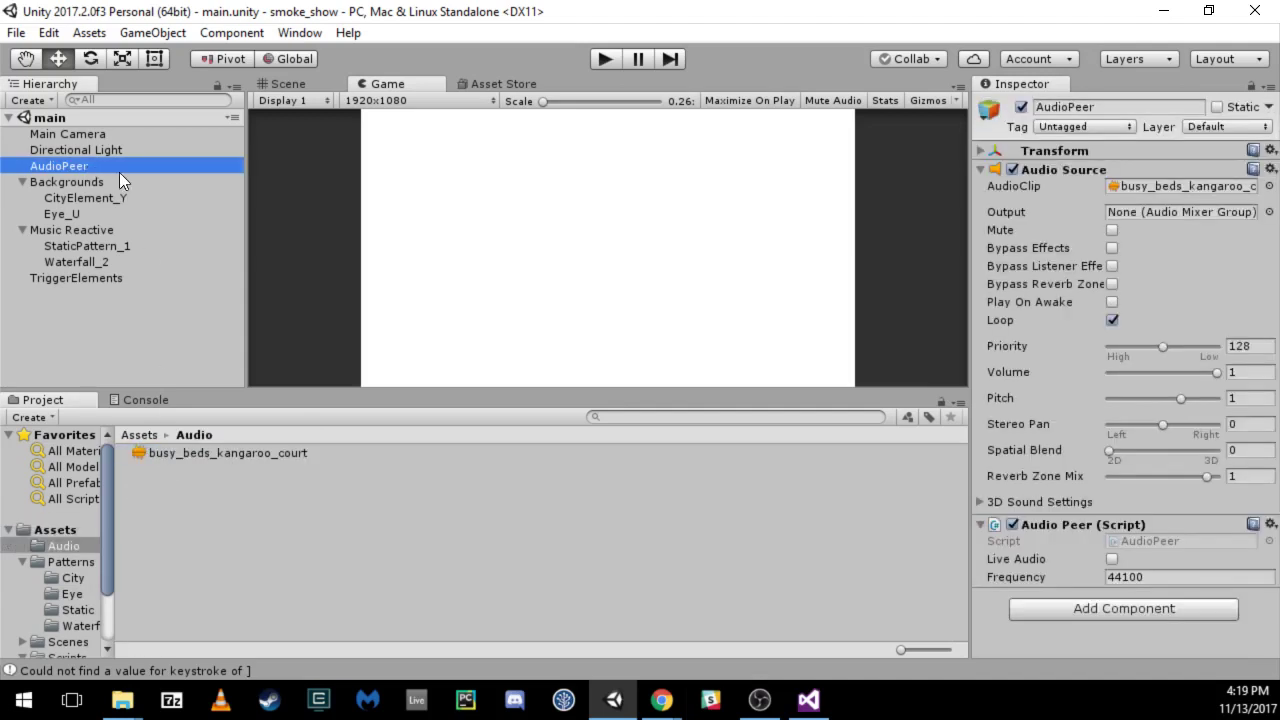
left_click(1269, 186)
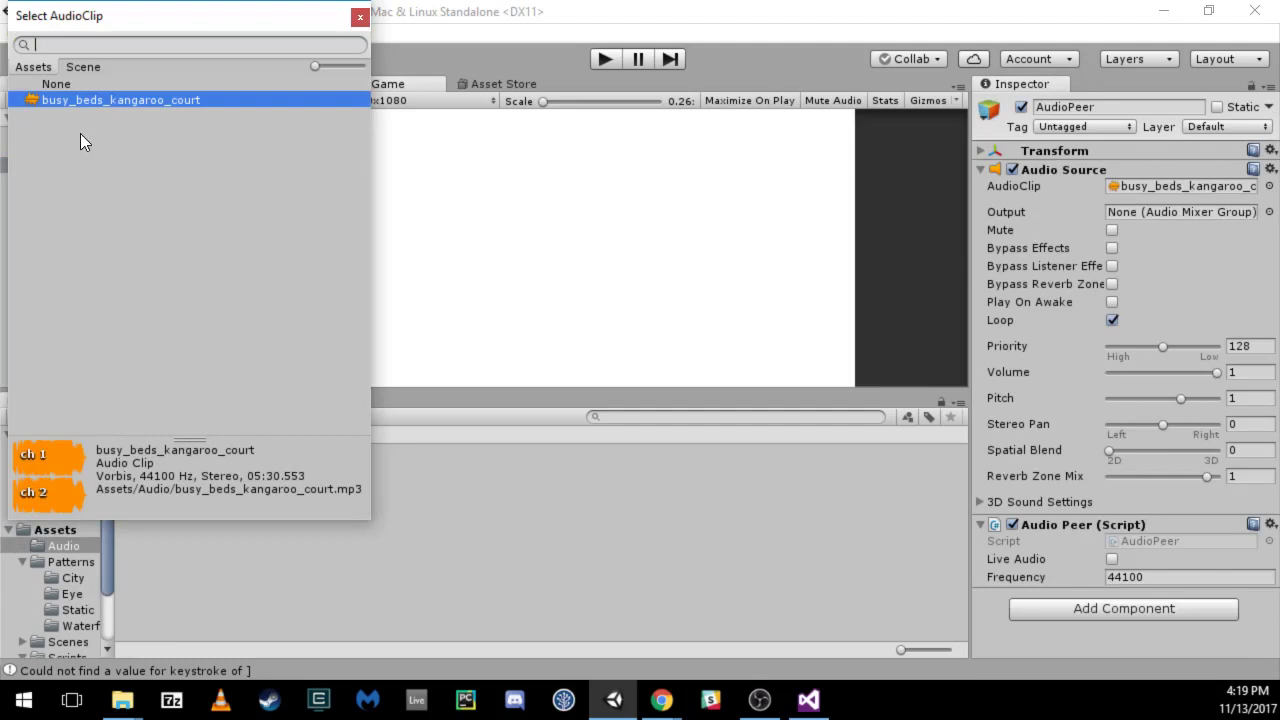
left_click(361, 19)
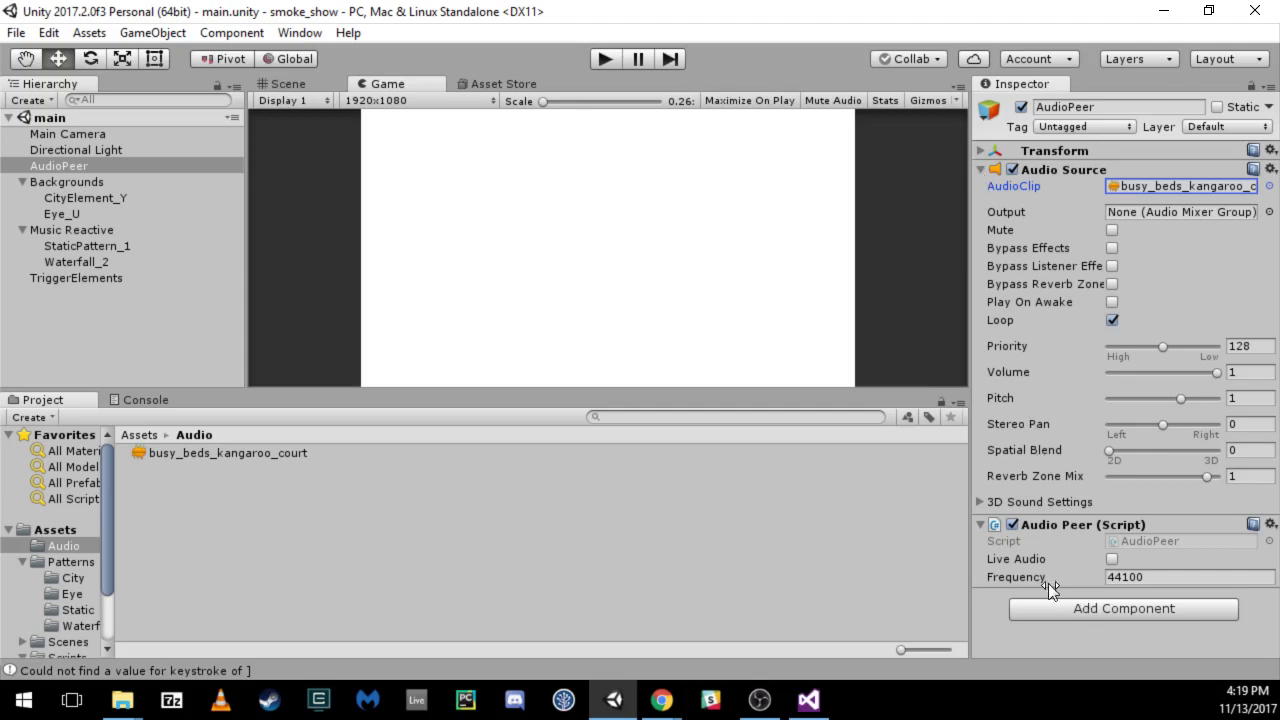
Enable the Live Audio option in AudioPeer's Audio Peer script component.
left_click(1111, 559)
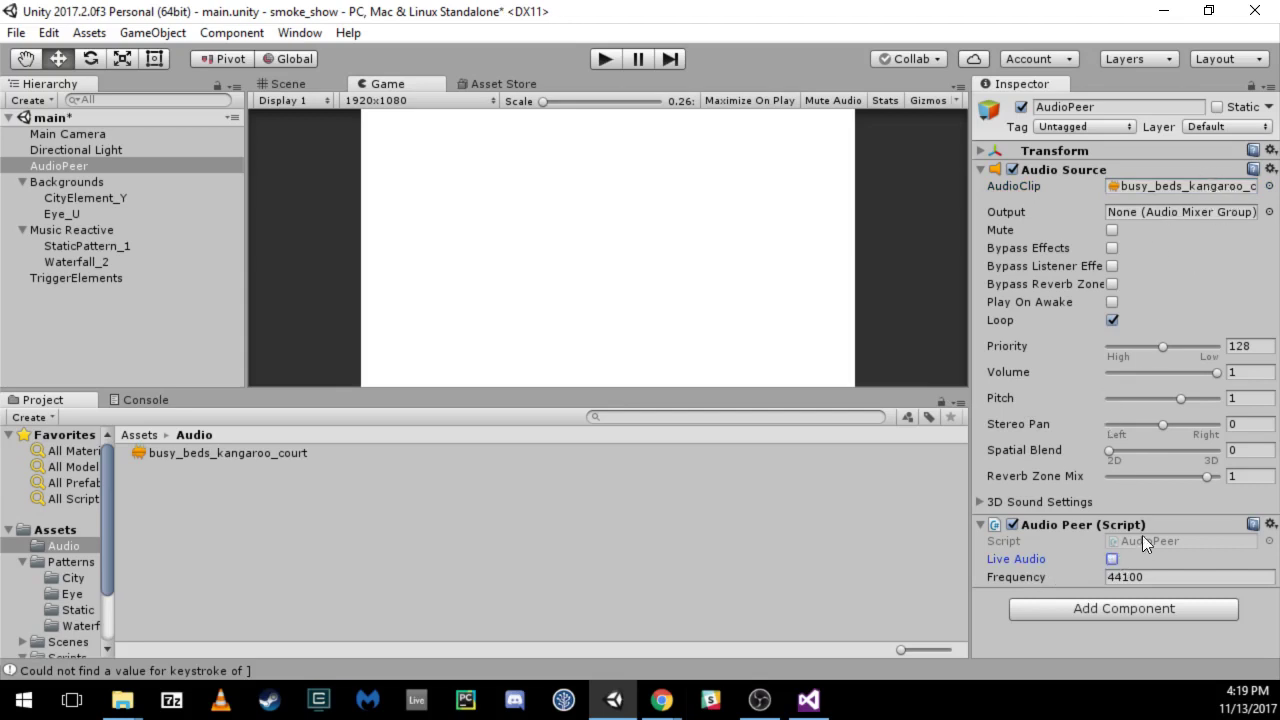
left_click(1111, 559)
Switch to Visual Studio and open the AudioPeer.cs script without normalizing its line endings.
left_click(810, 700)
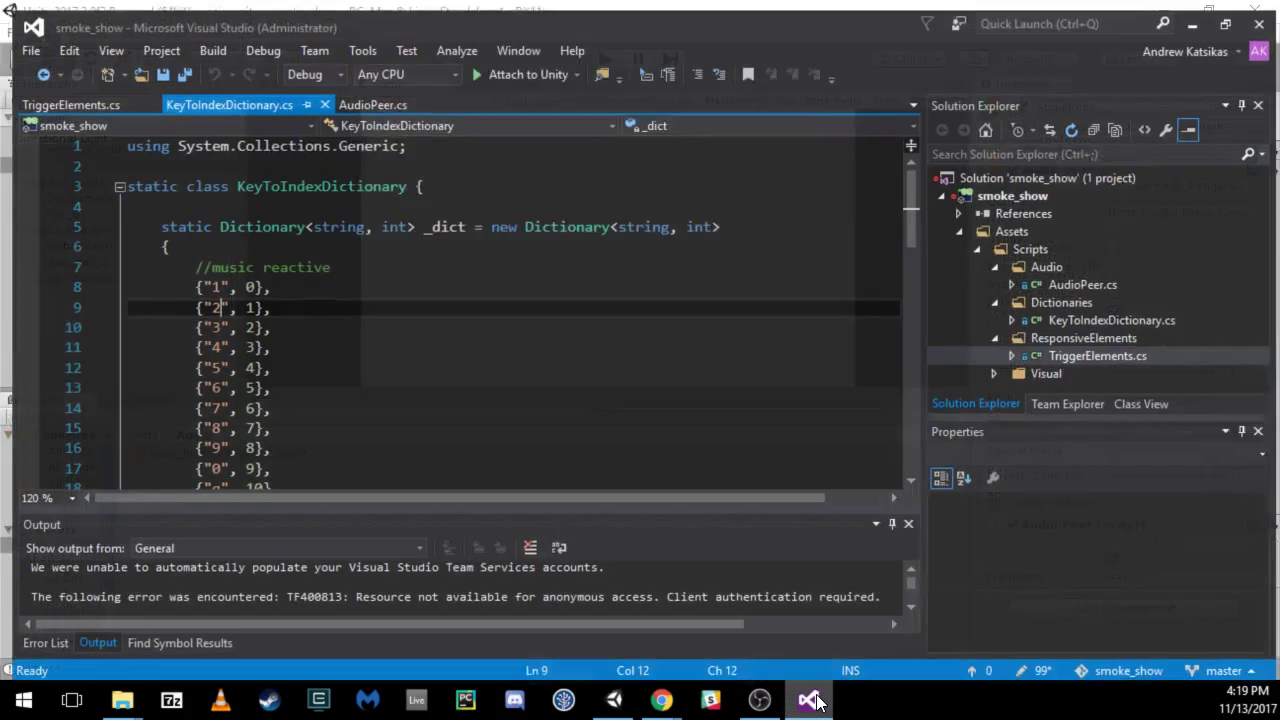
double_click(1082, 277)
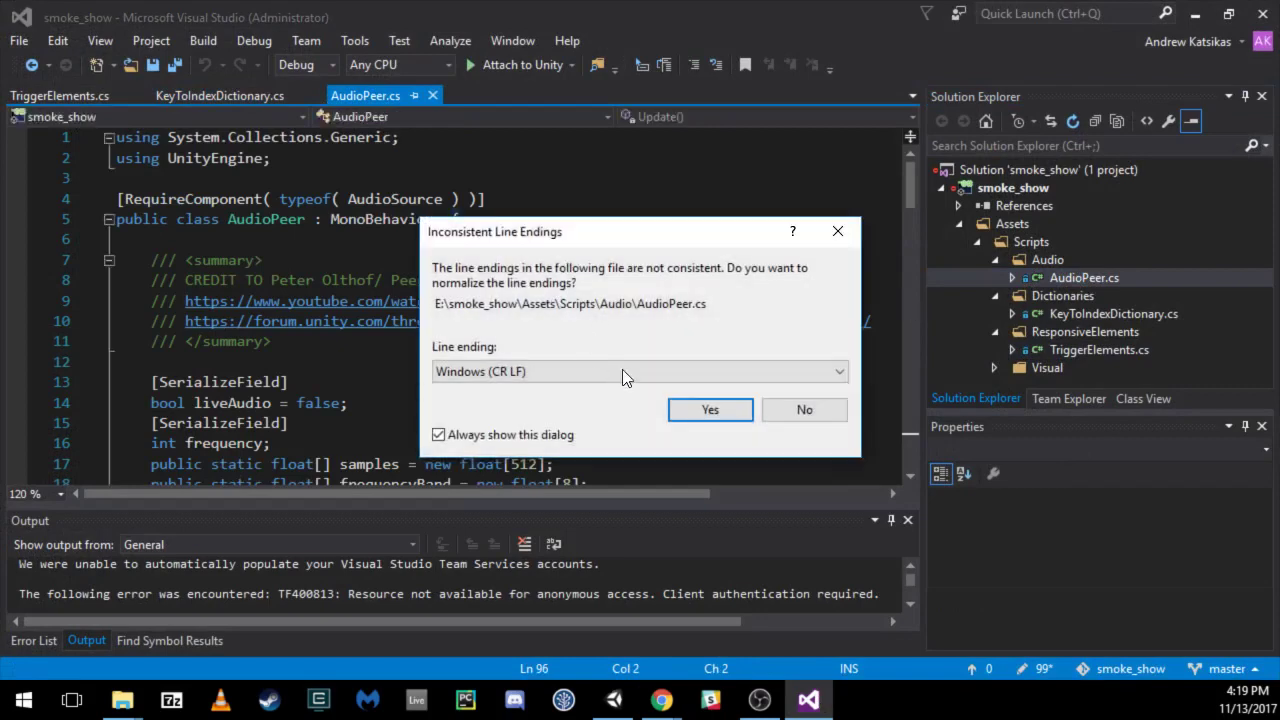
left_click(800, 409)
Find the Microphone.Start call in AudioPeer.cs's Start method and examine its device index.
scroll(716, 333, "down", 7)
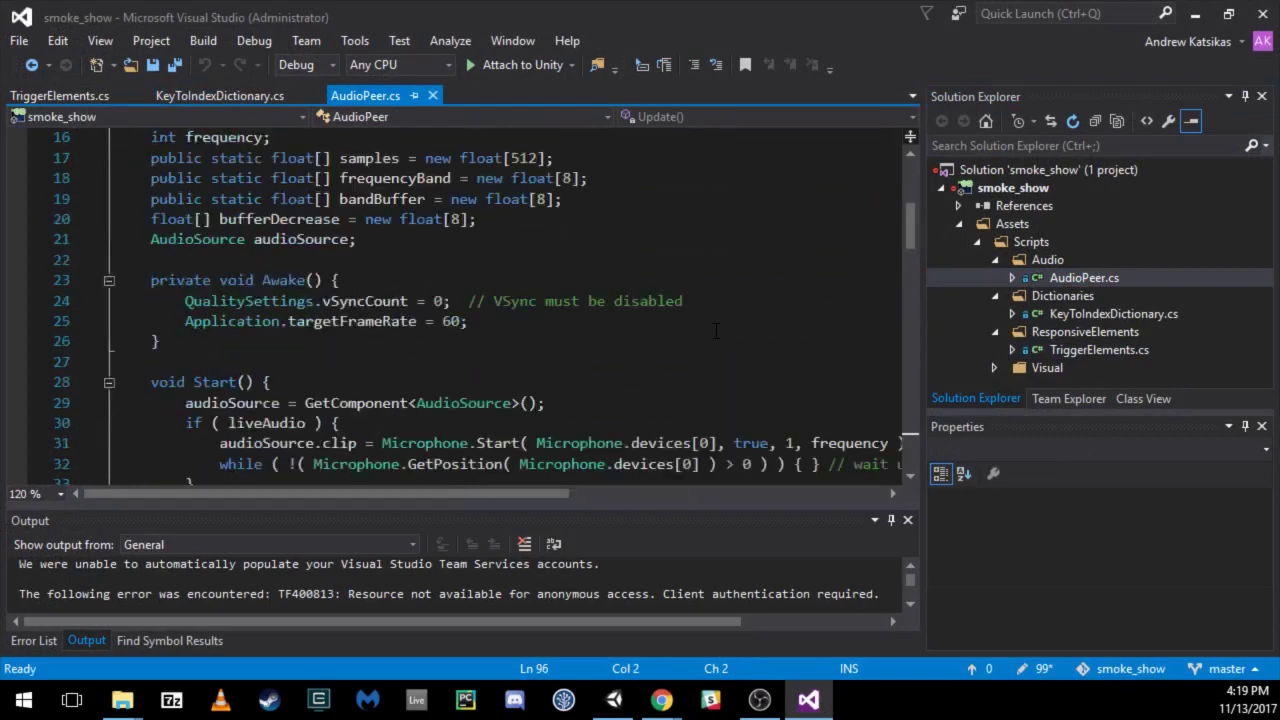
left_click_drag(537, 320, 718, 320)
left_click(703, 320)
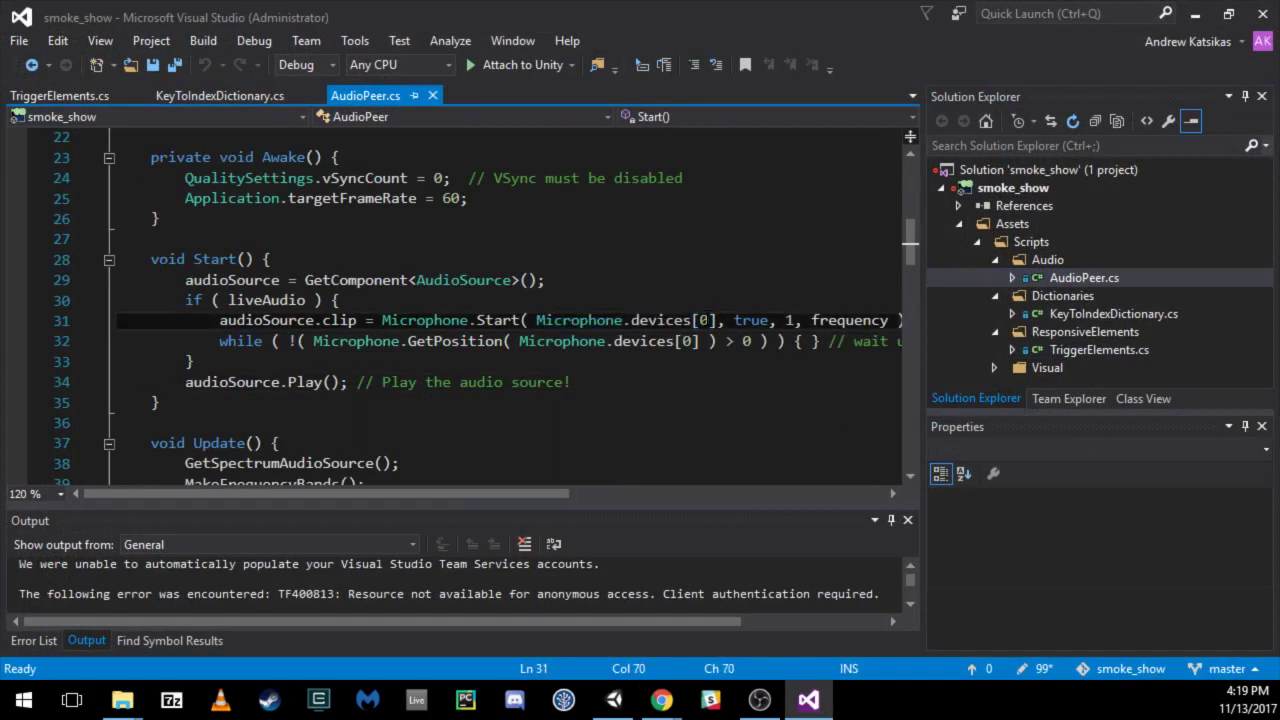
left_click(710, 300)
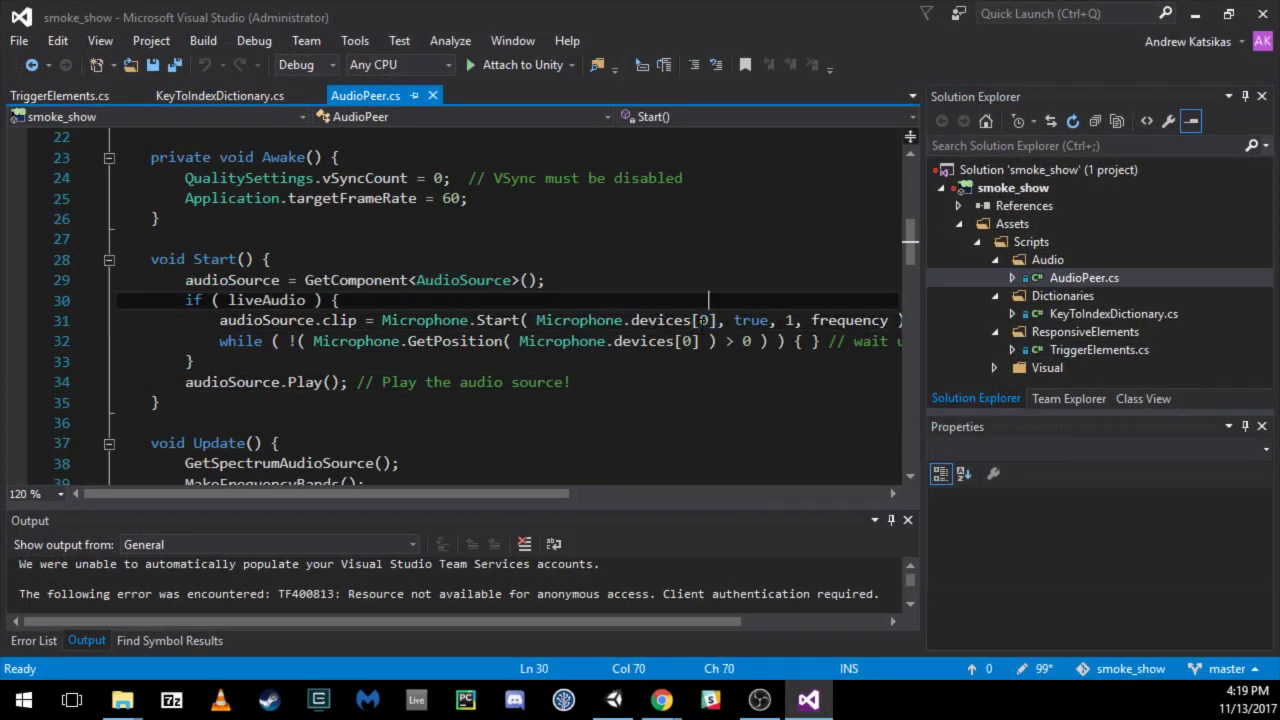
left_click(703, 320)
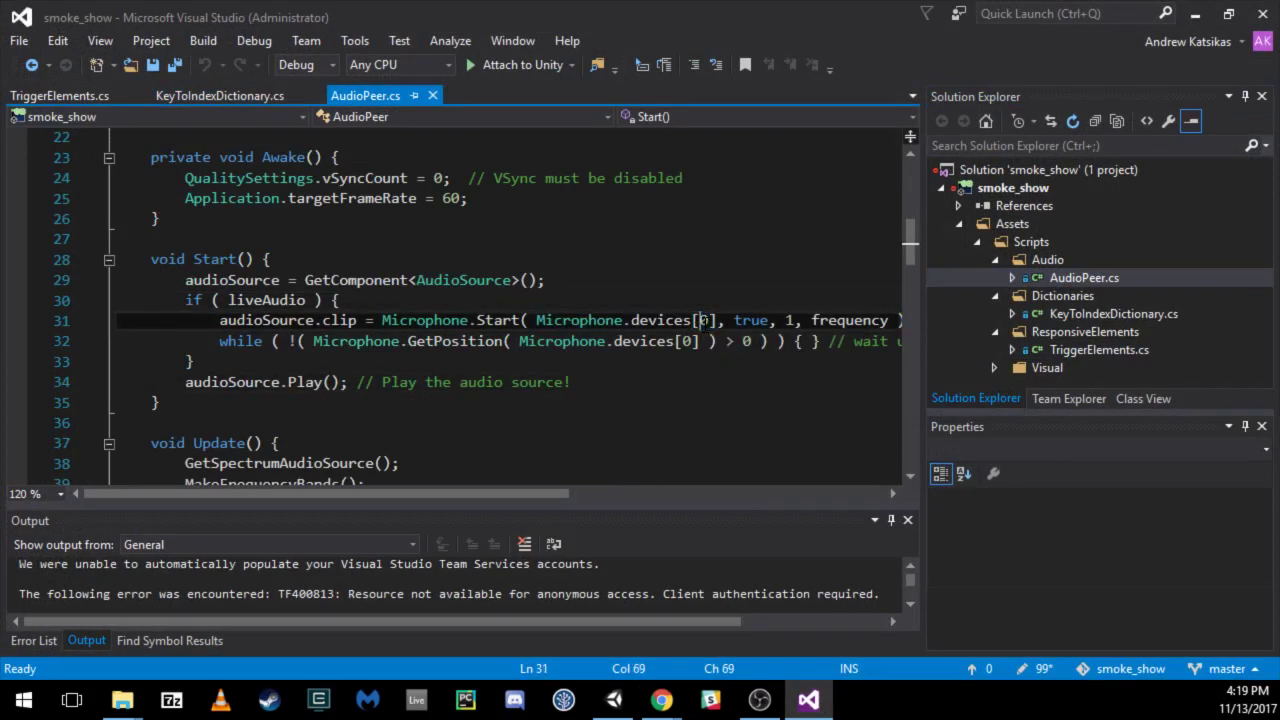
left_click(710, 320)
Highlight the frequency argument of the Microphone.Start call and trace it to its serialized field declaration.
double_click(845, 320)
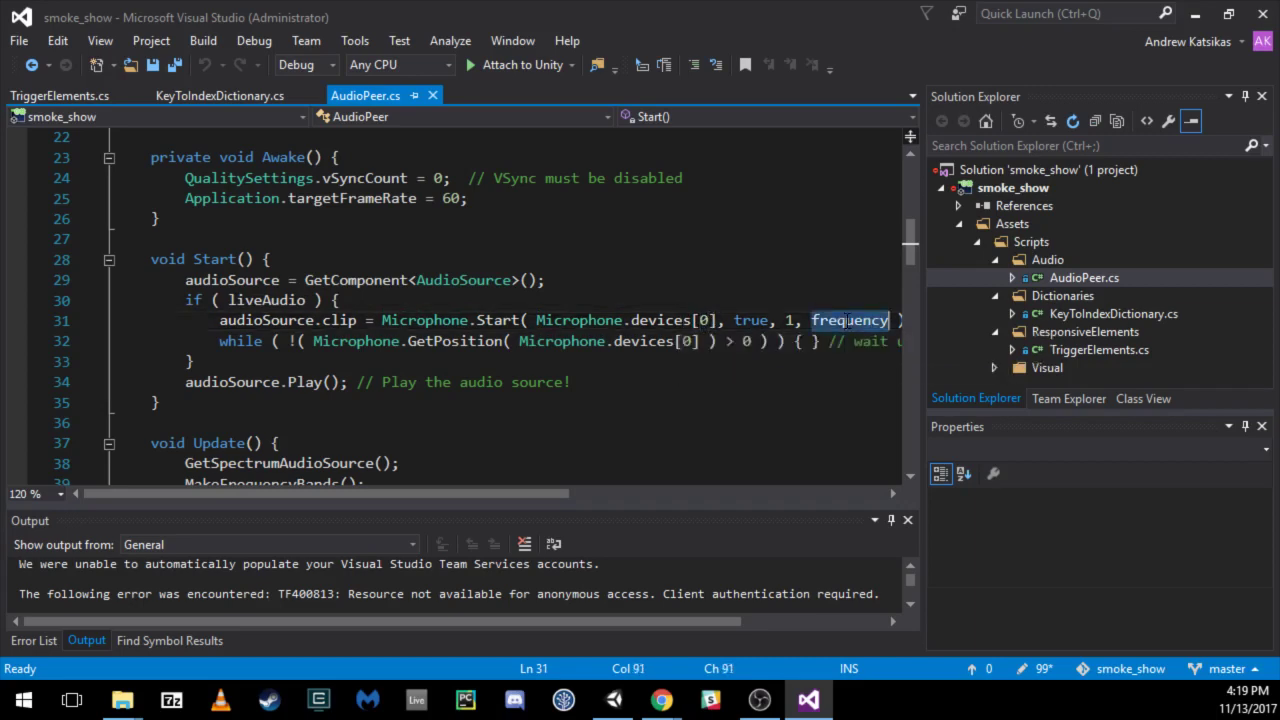
scroll(842, 316, "up", 3)
scroll(840, 315, "up", 2)
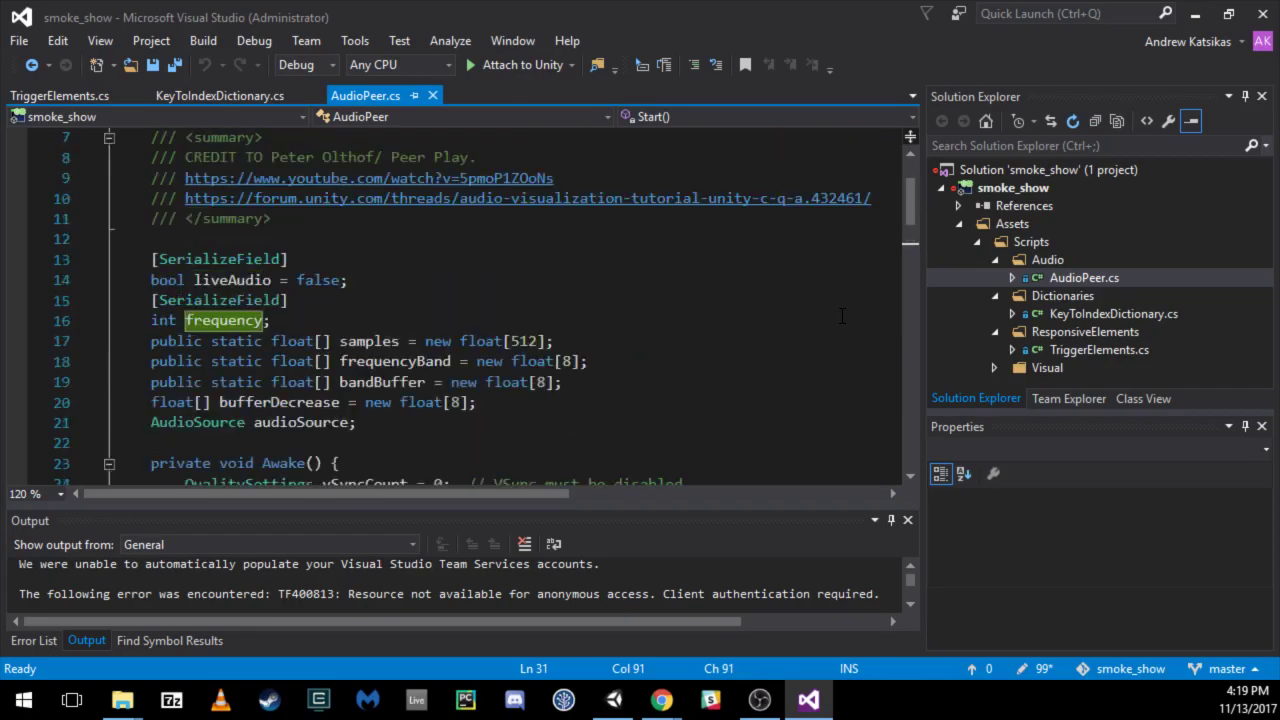
Return to Unity, disable AudioPeer's Live Audio option, and save the scene.
left_click(1195, 14)
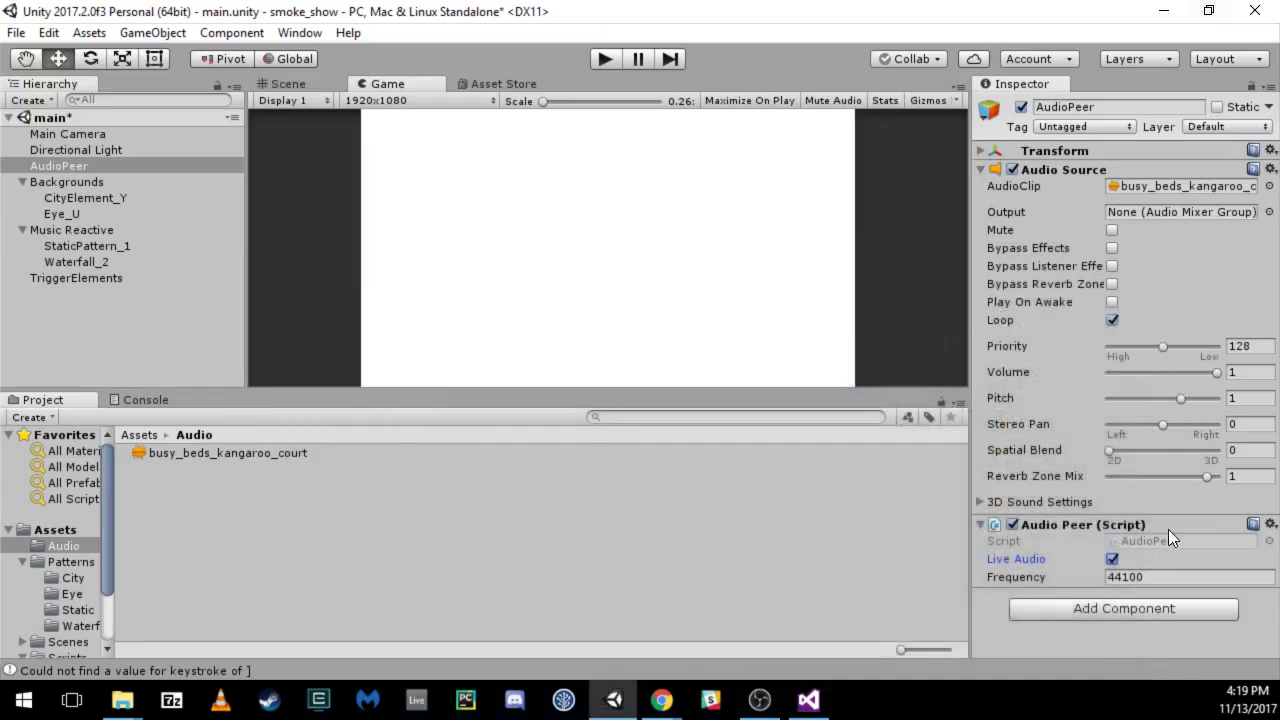
left_click(1150, 577)
left_click(1122, 576)
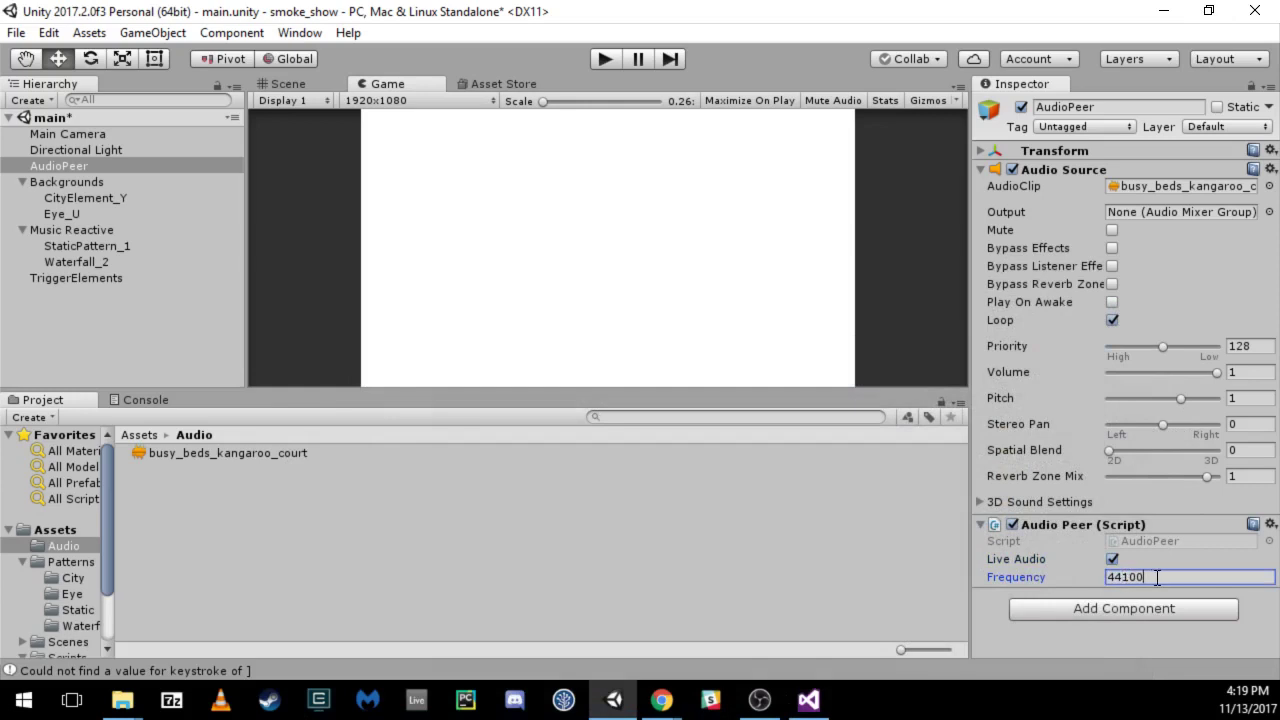
left_click(1111, 560)
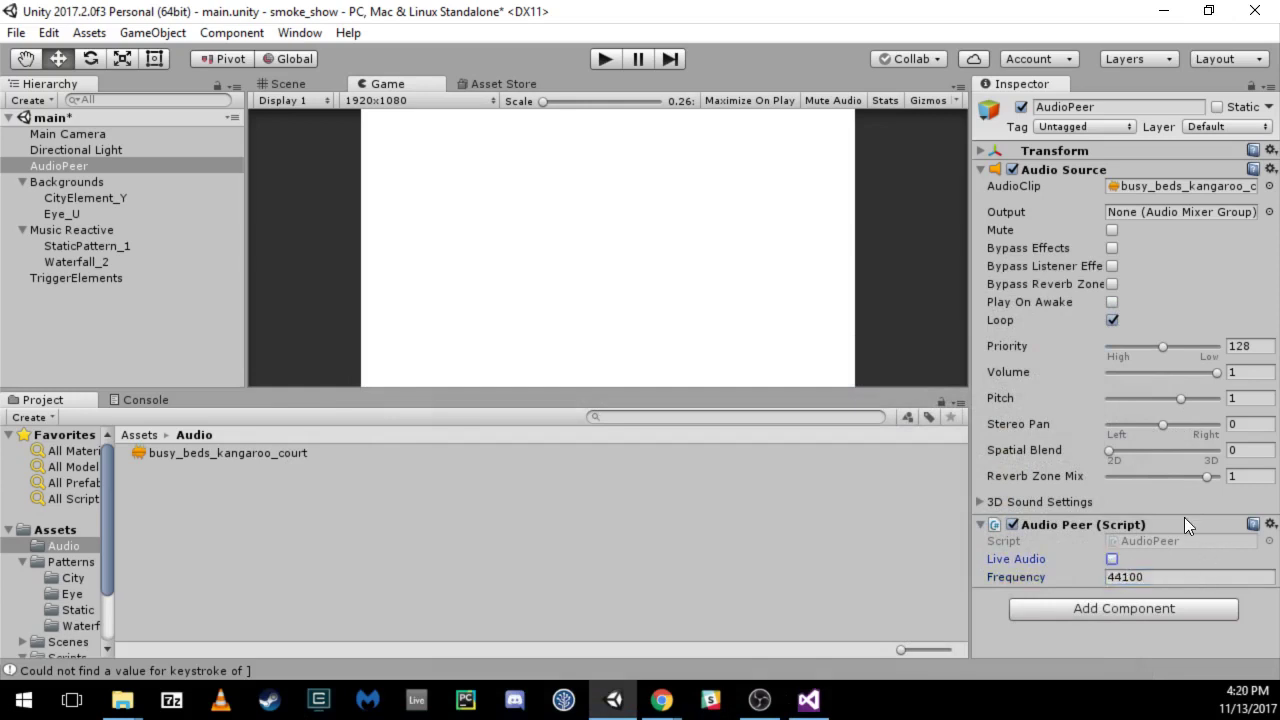
key("ctrl+s")
Build and run the project, and quit the Live Visuals Configuration dialog without playing.
left_click(661, 700)
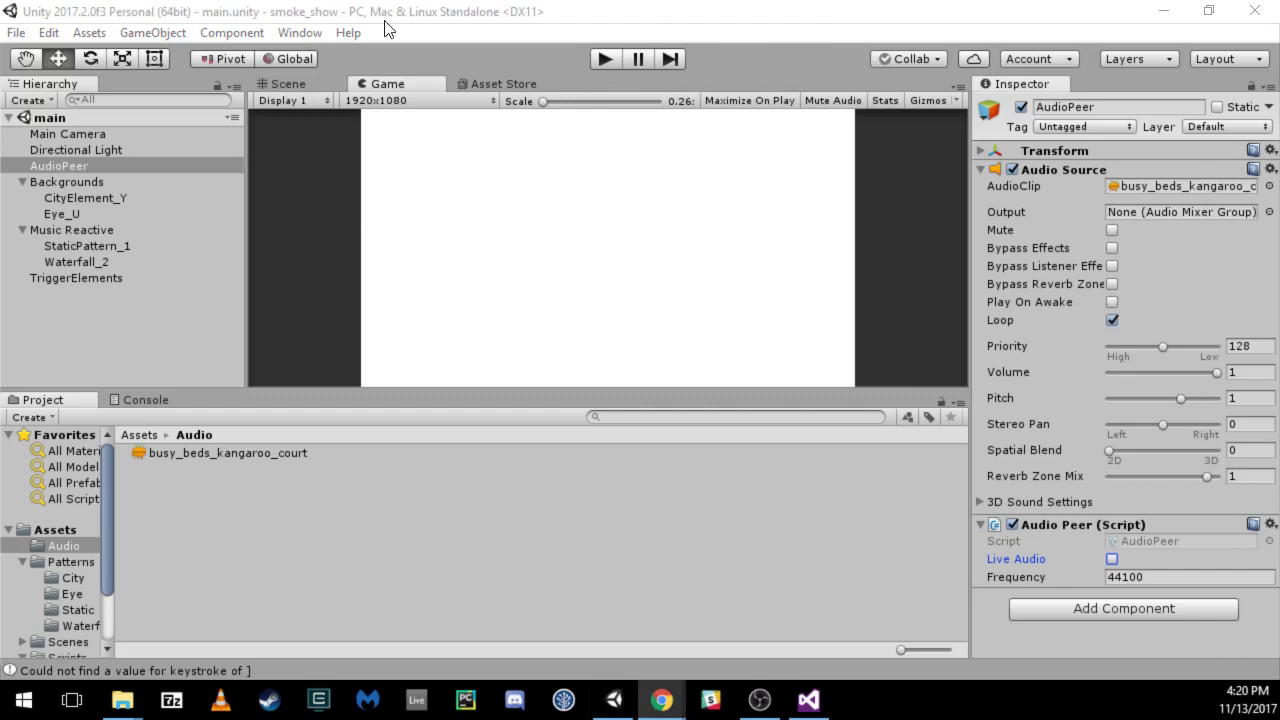
left_click(68, 20)
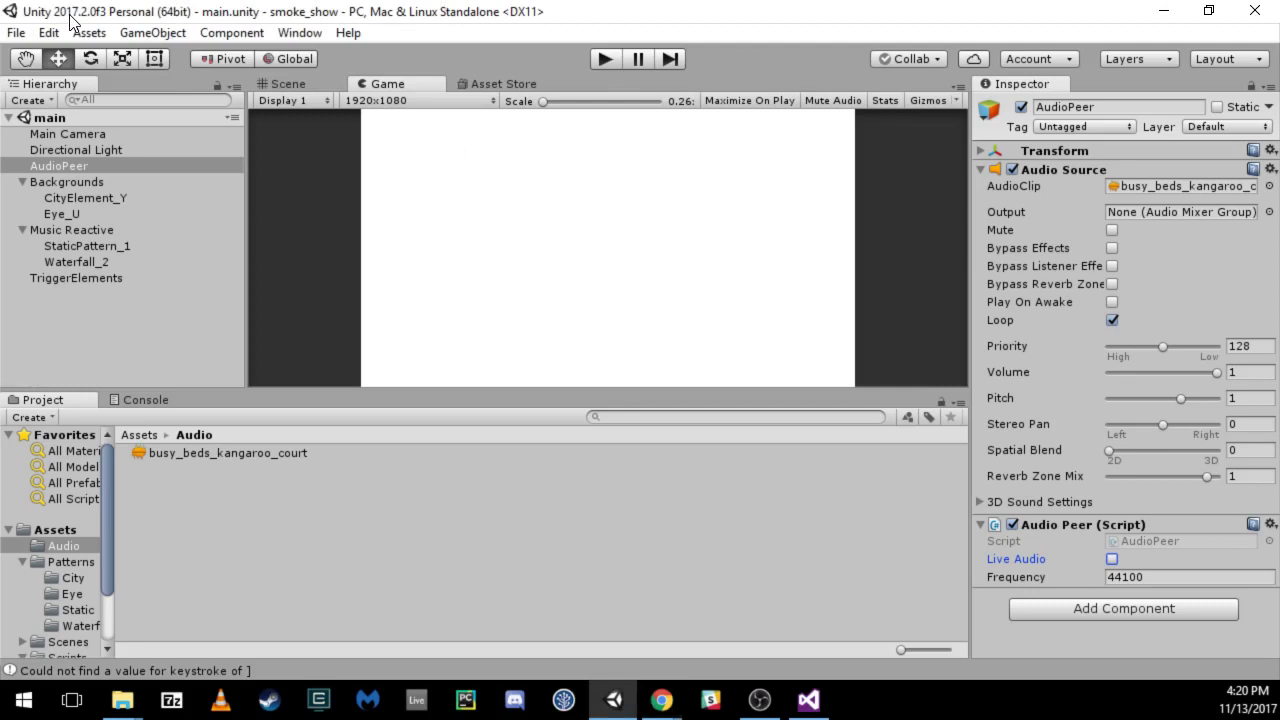
left_click(15, 33)
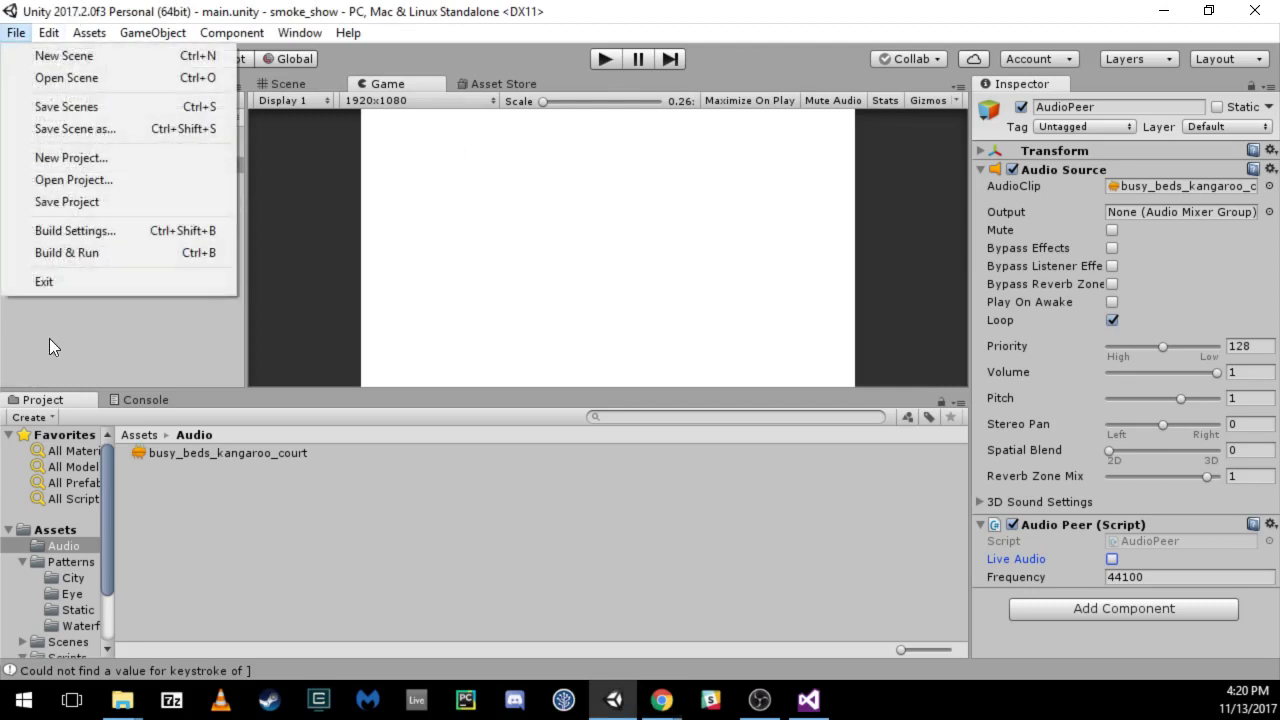
left_click(102, 252)
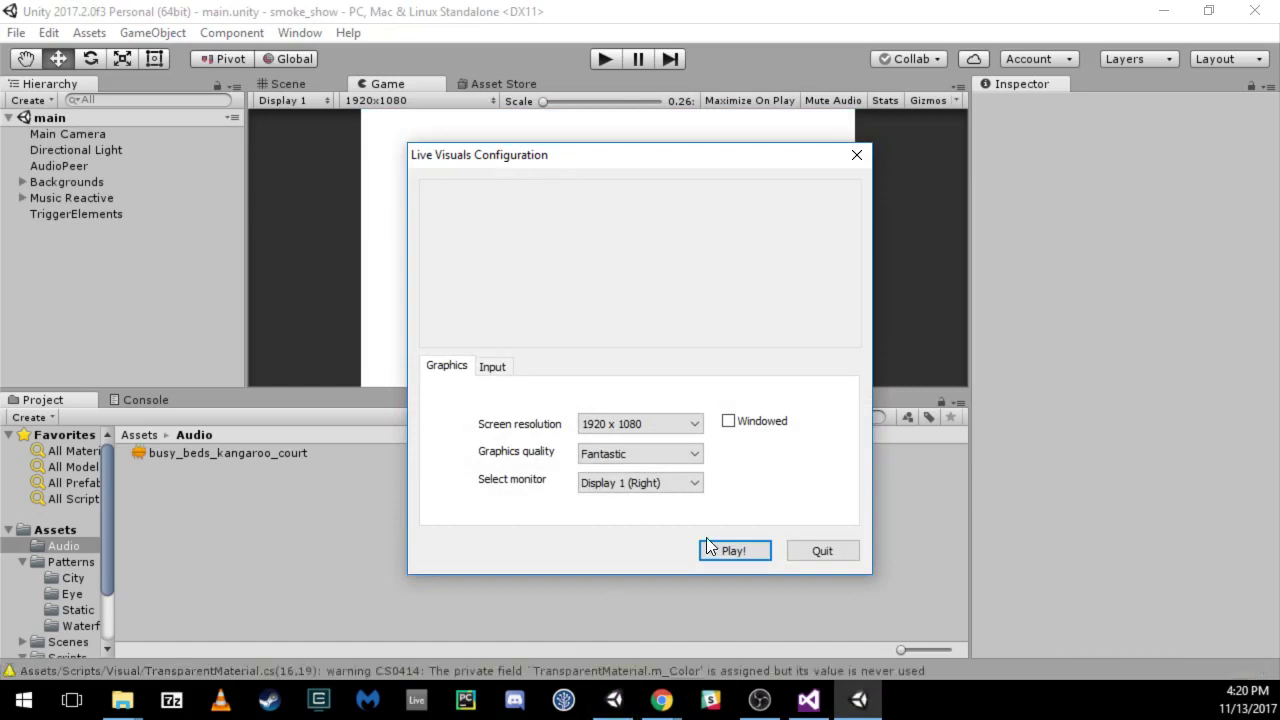
left_click(812, 550)
Start a build of the Windows standalone from the Build Settings and browse to the Builds folder in Documents.
left_click(16, 32)
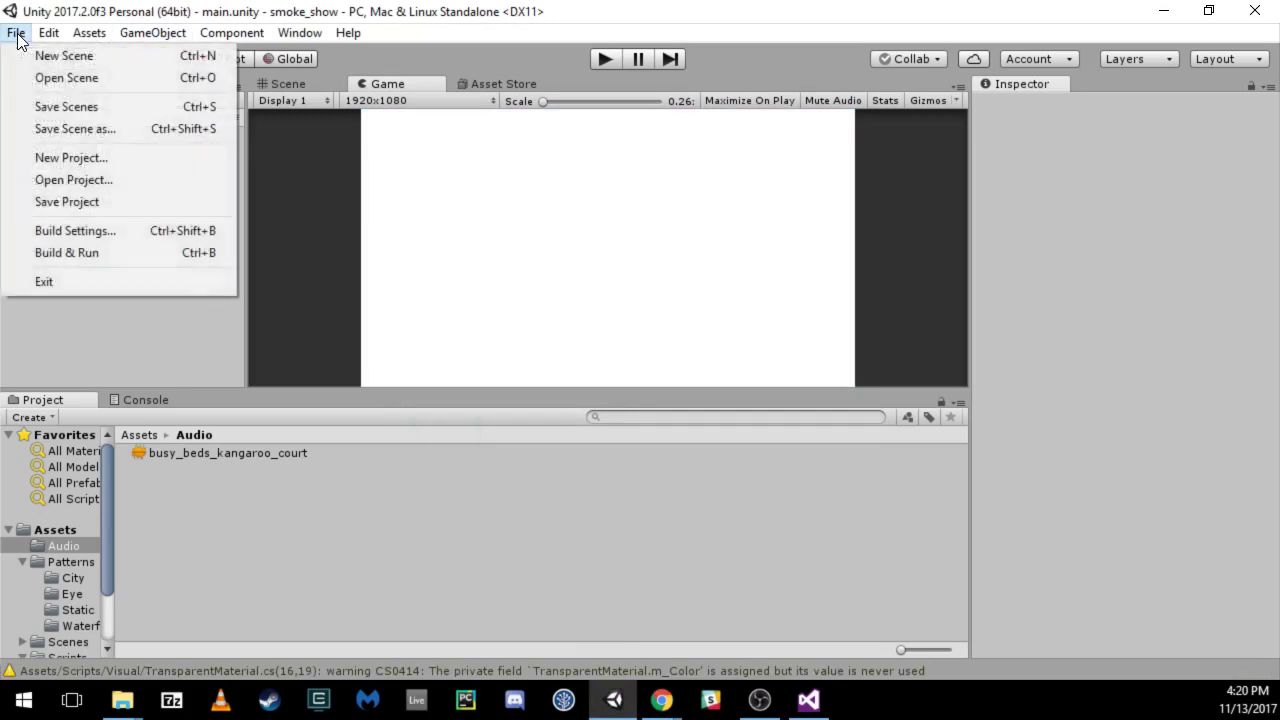
left_click(90, 236)
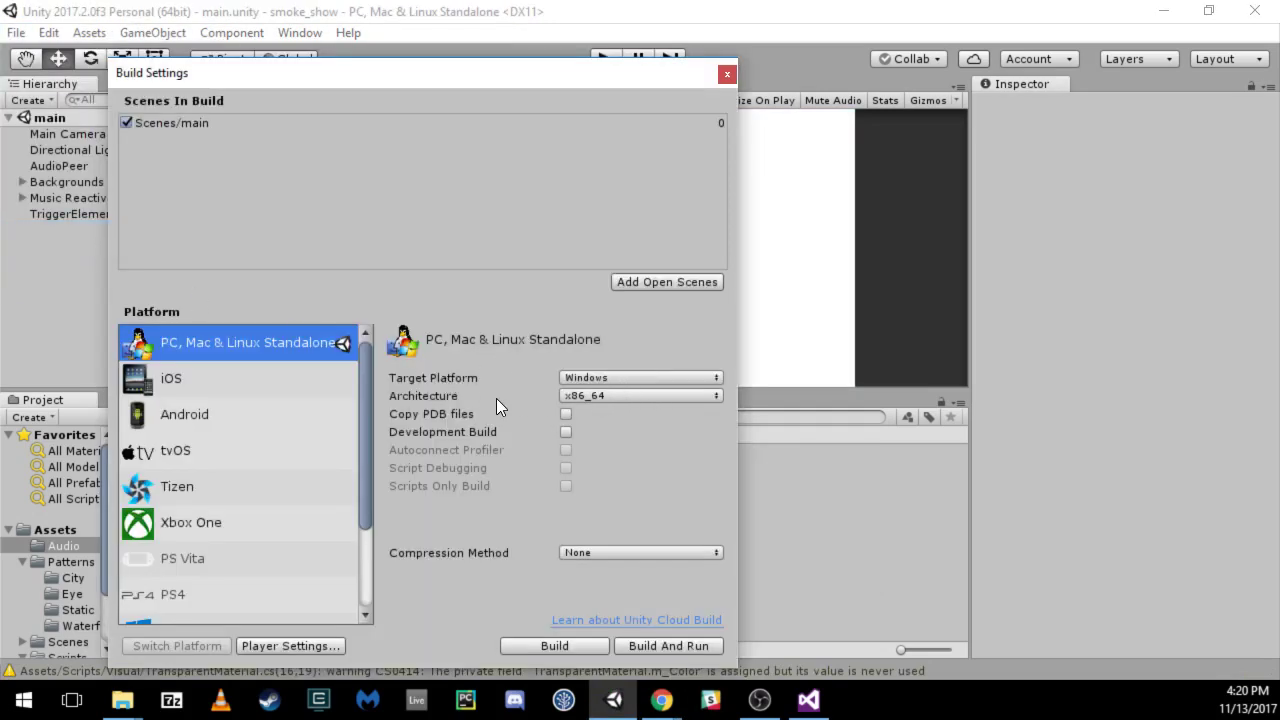
left_click(582, 650)
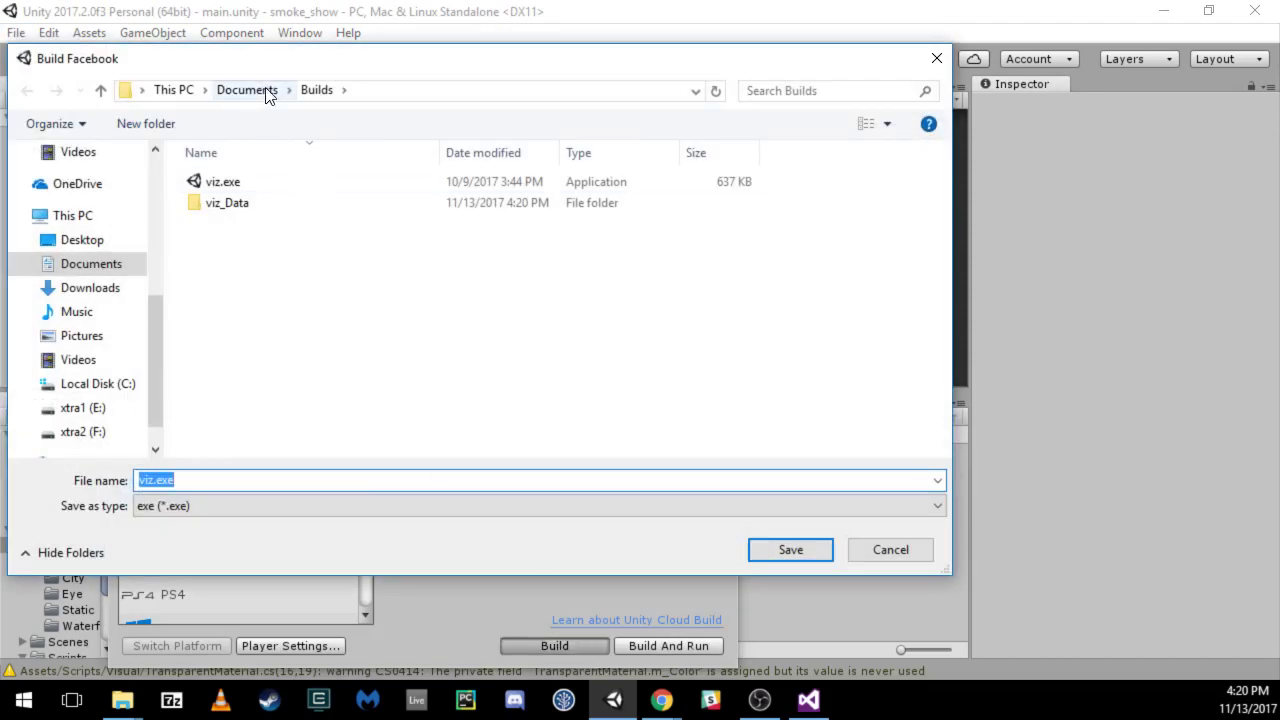
left_click(234, 204)
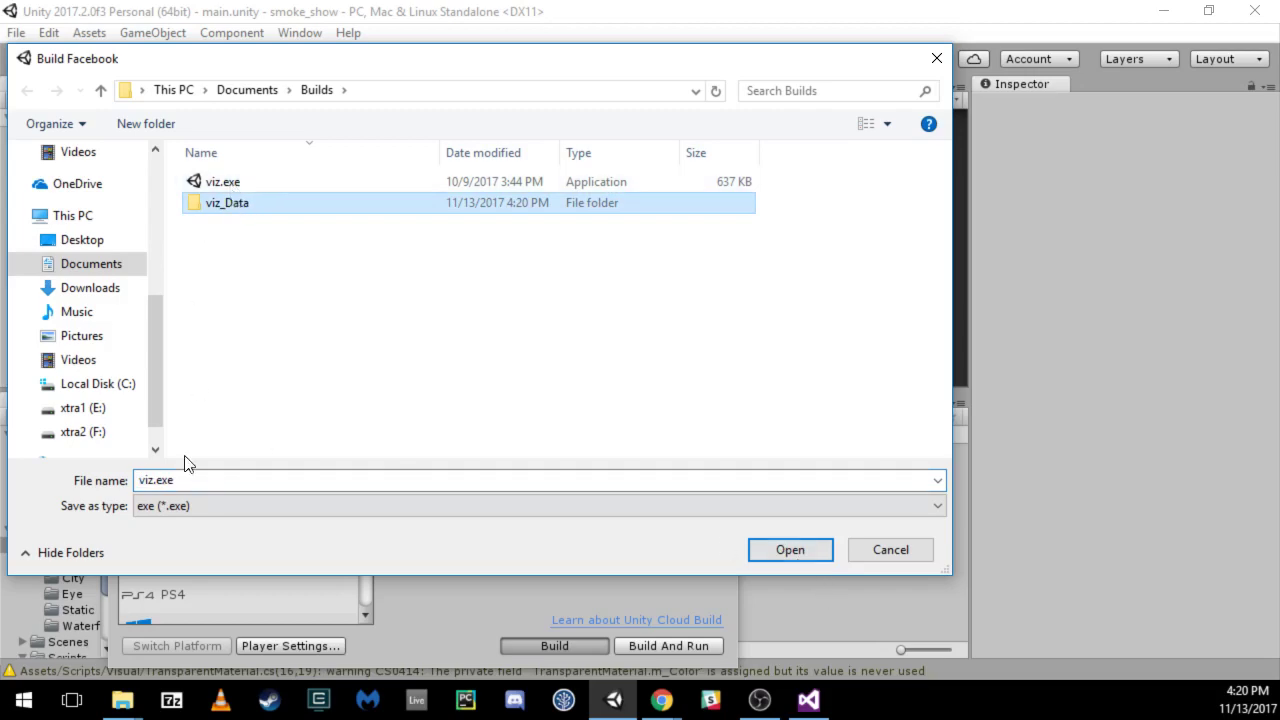
left_click(252, 90)
double_click(246, 351)
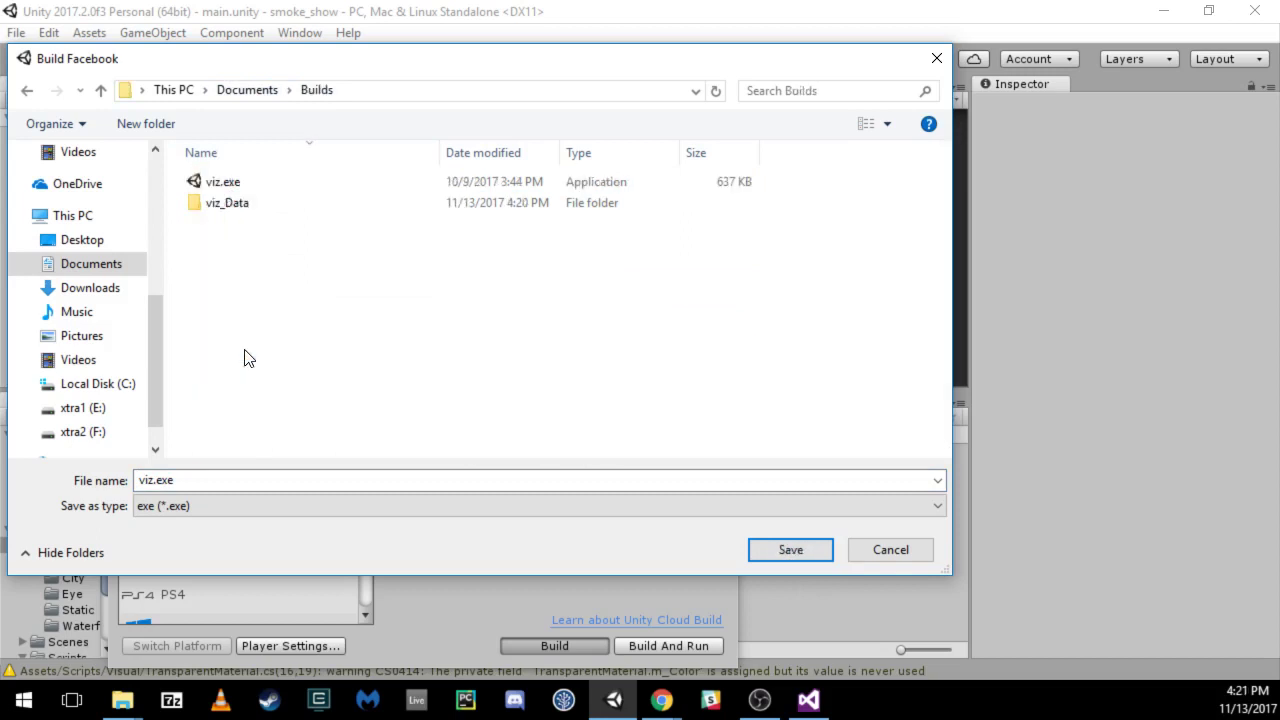
Create a folder named new_build inside Builds and build the project into it as viz.exe.
right_click(270, 256)
mouse_move(328, 467)
left_click(537, 470)
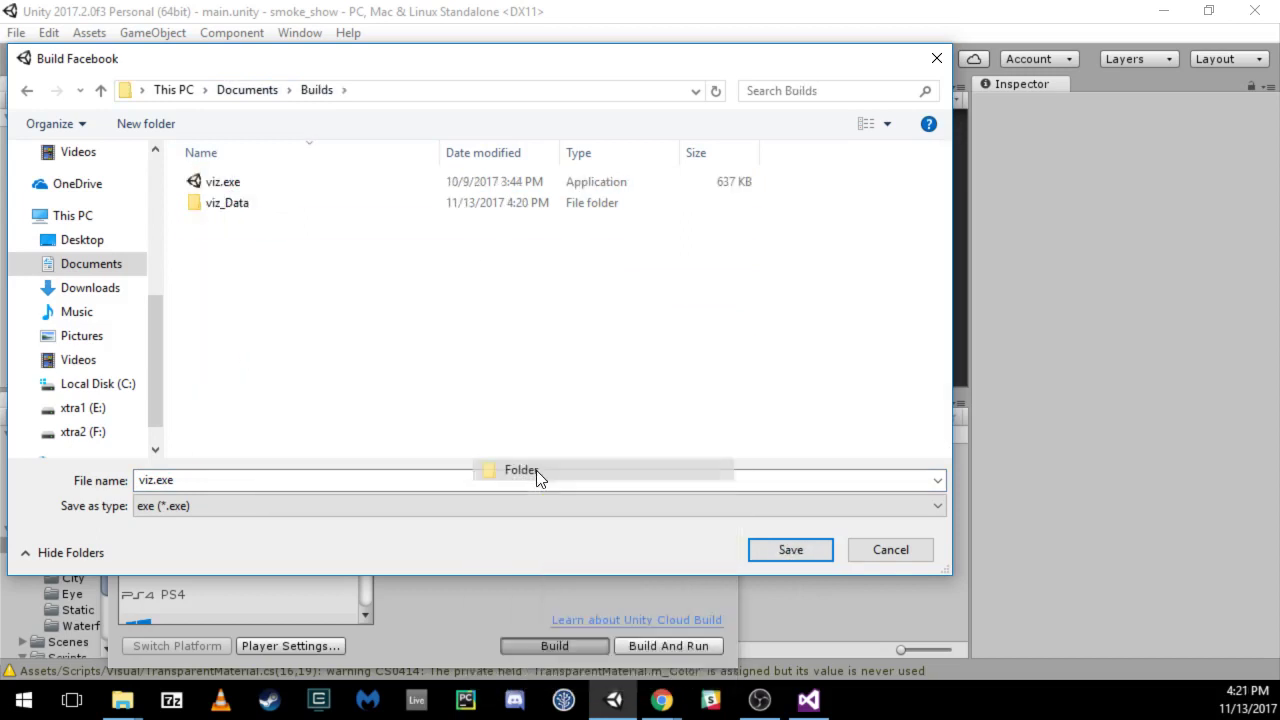
type("new_build")
key("Return")
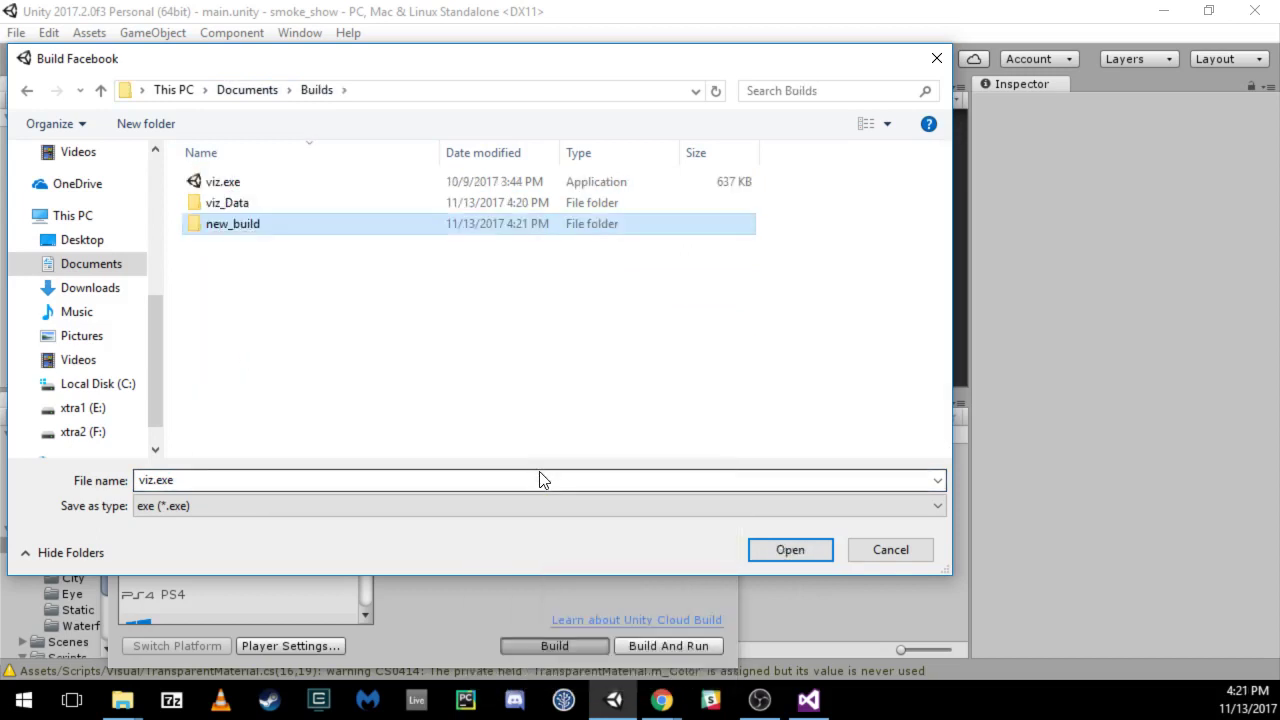
double_click(226, 224)
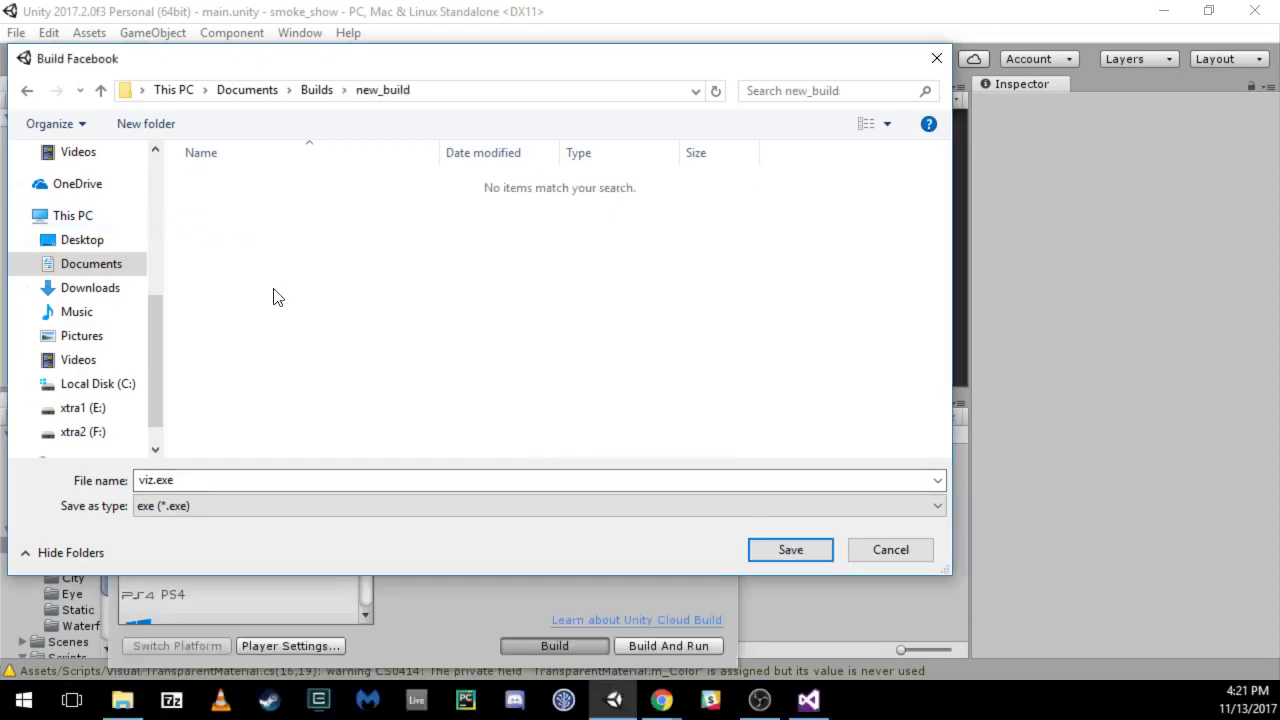
left_click(790, 550)
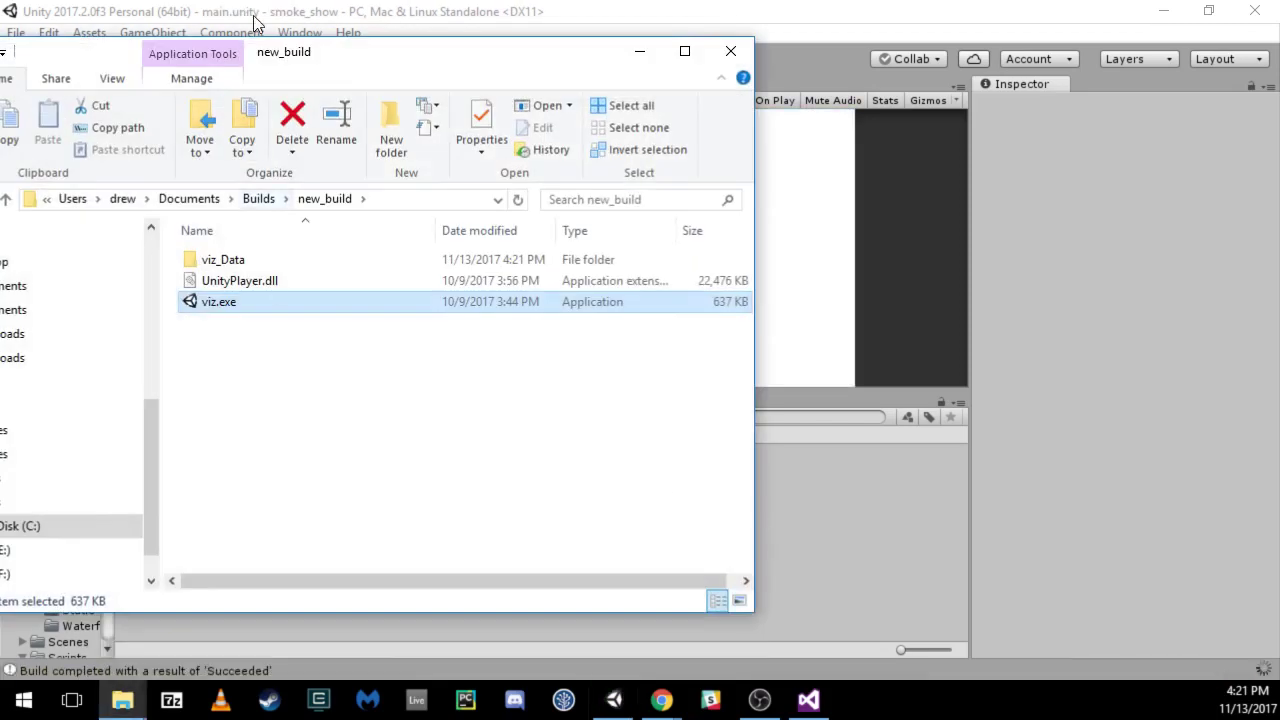
Launch the built viz.exe from the new_build folder and set its screen resolution to 1024 x 768.
left_click_drag(275, 58, 528, 68)
double_click(483, 313)
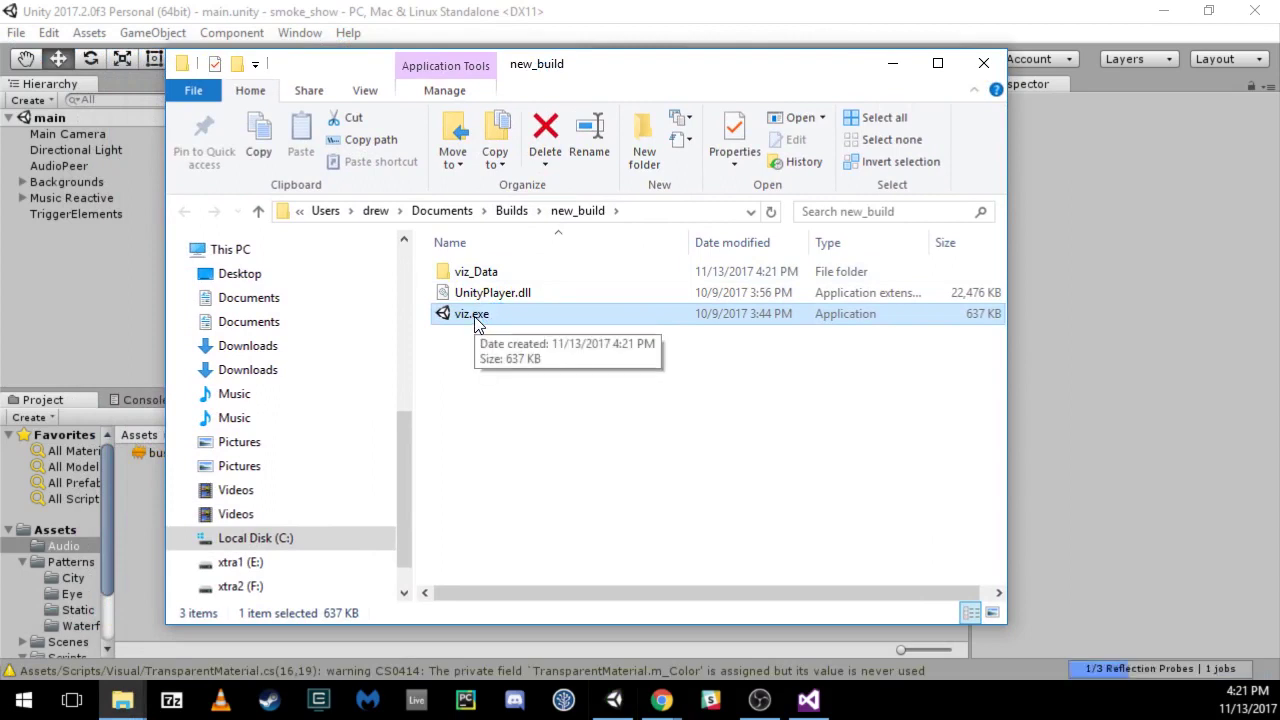
double_click(475, 317)
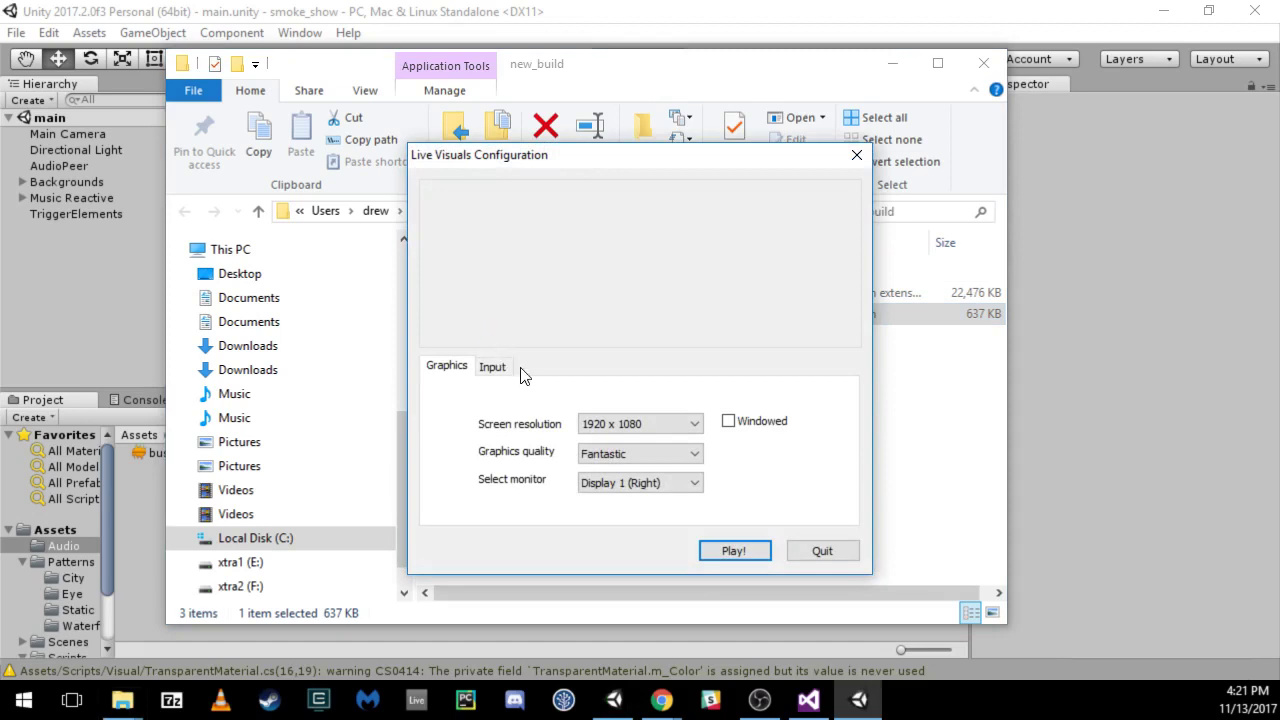
left_click(596, 430)
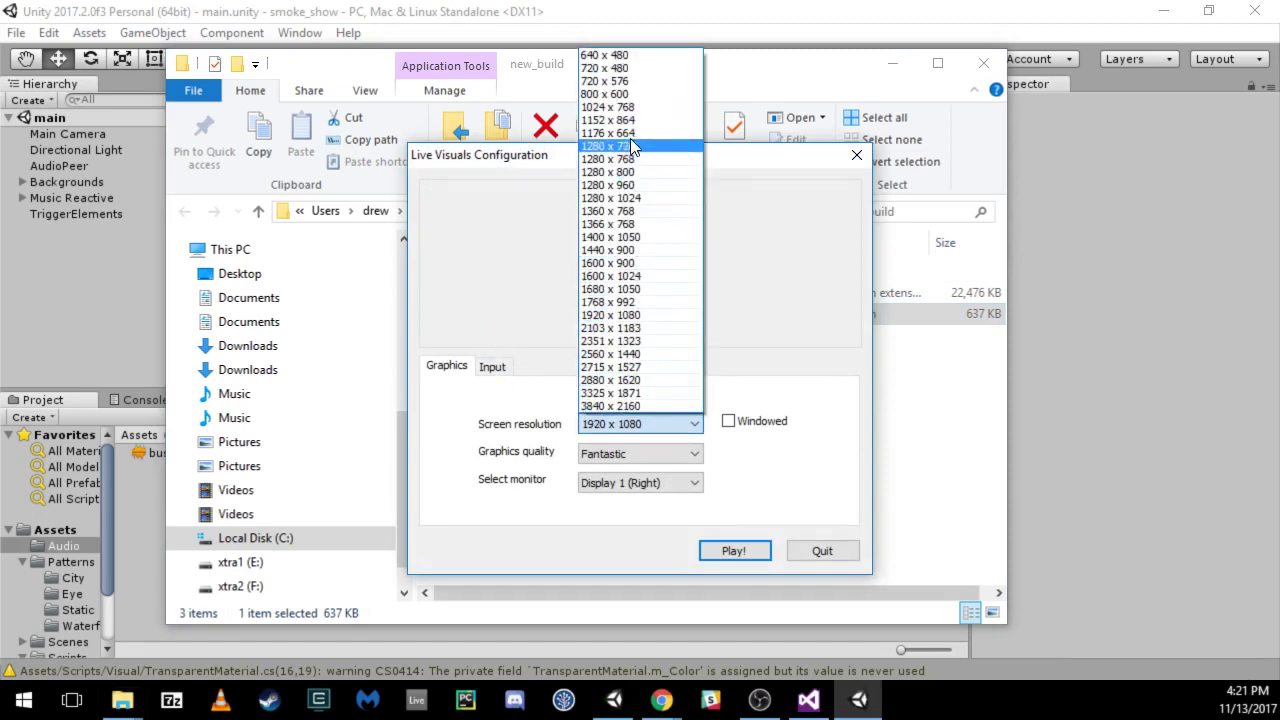
left_click(640, 117)
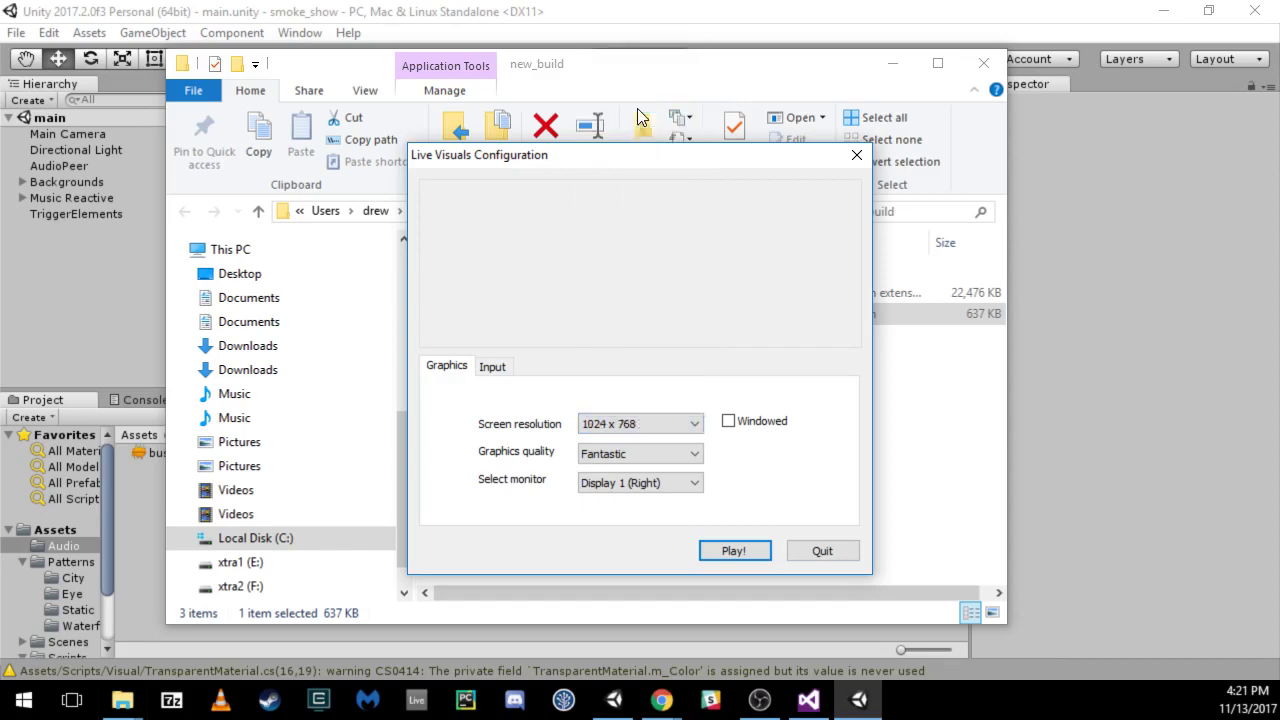
Review the primary and secondary bindings of the input controls in the Live Visuals Configuration dialog, and play the visualization.
left_click(491, 370)
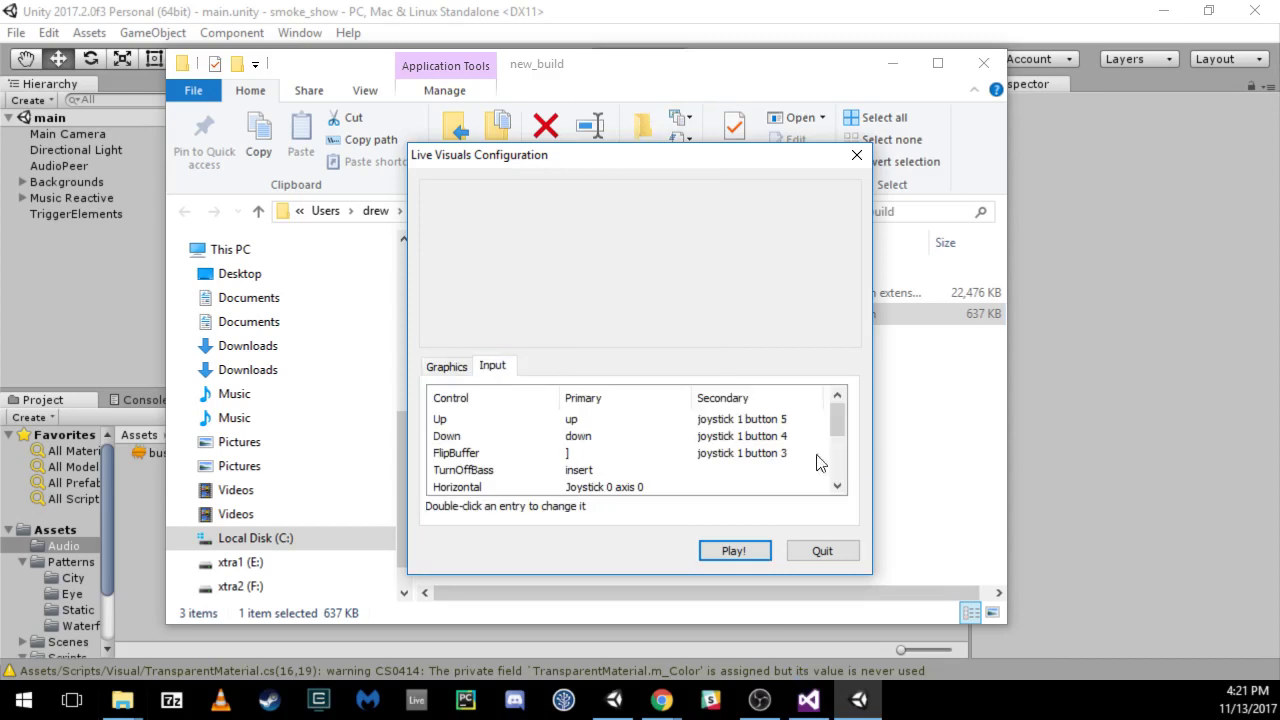
mouse_move(838, 425)
left_mouse_down()
mouse_move(838, 472)
mouse_move(826, 430)
left_mouse_up()
scroll(718, 445, "down", 2)
scroll(720, 436, "up", 2)
scroll(718, 426, "down", 1)
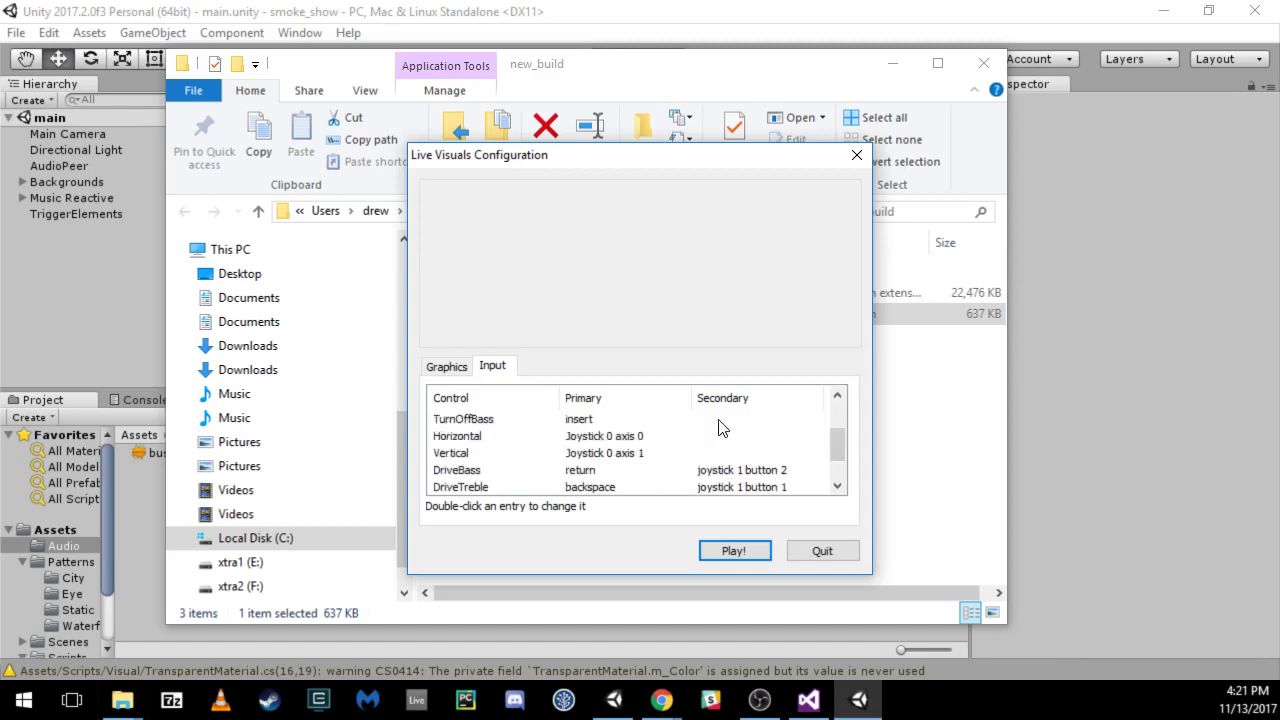
scroll(697, 430, "down", 1)
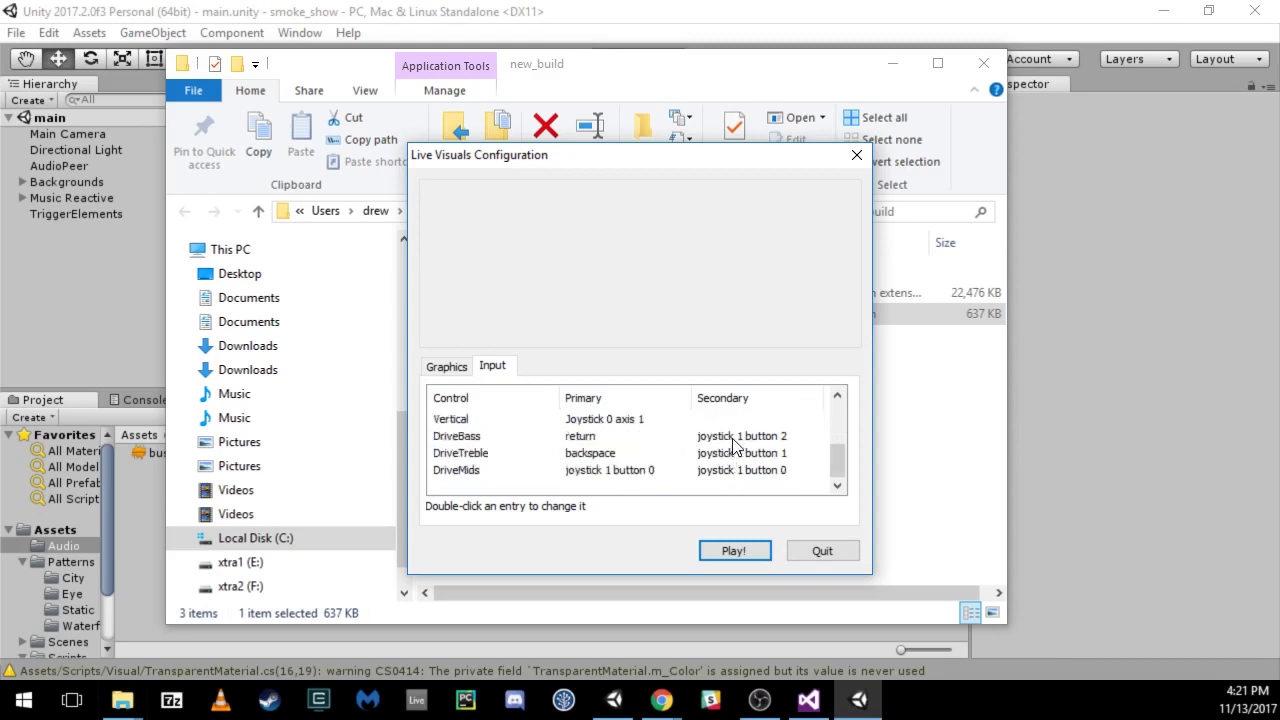
scroll(735, 471, "up", 2)
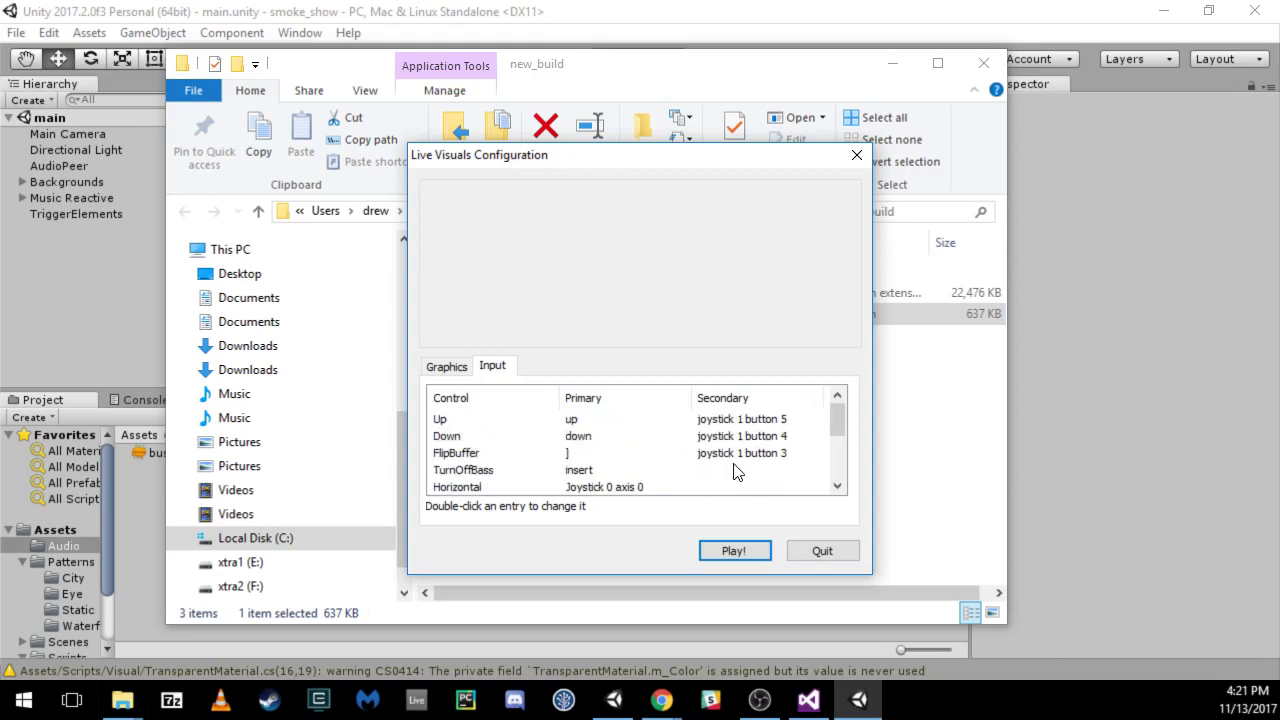
scroll(736, 466, "down", 2)
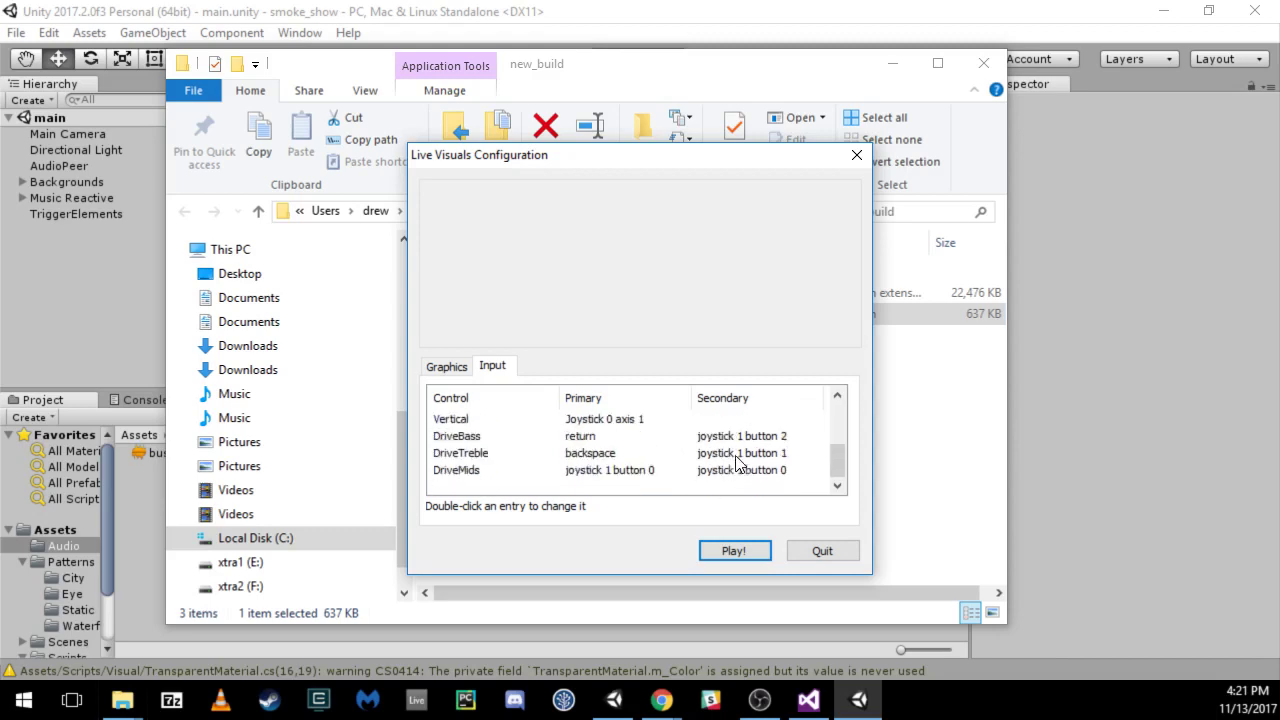
left_click(733, 550)
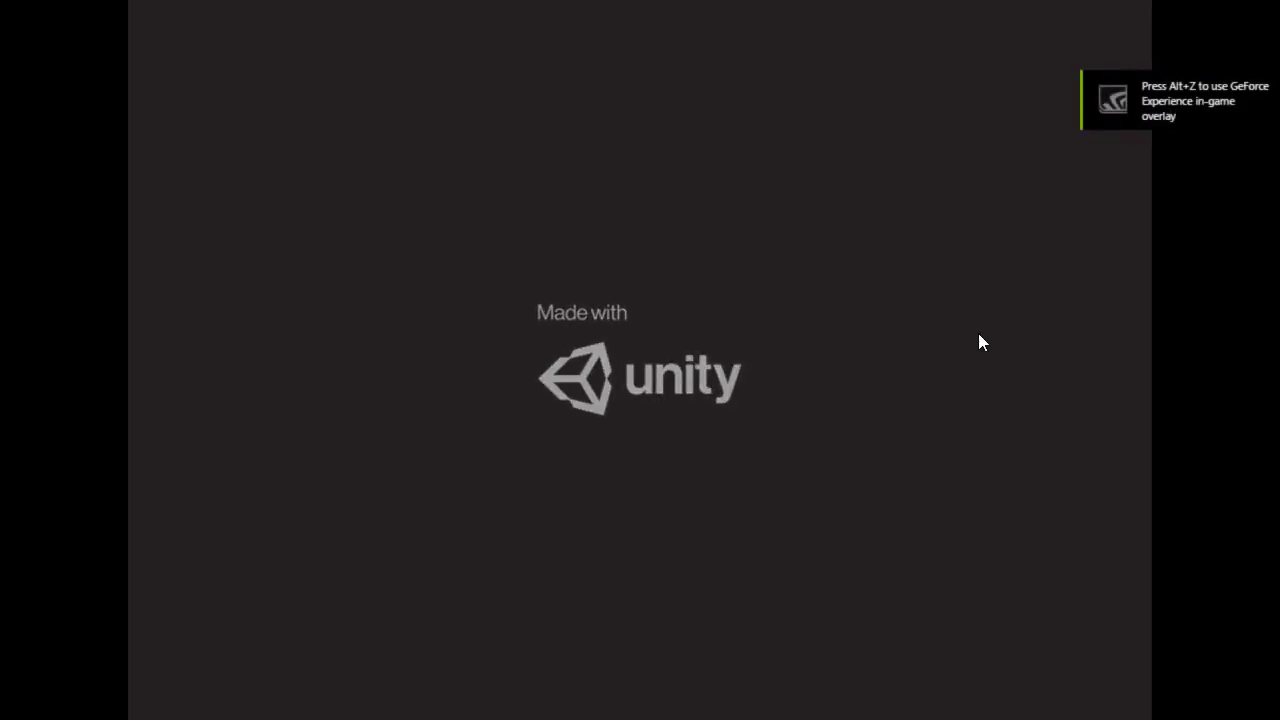